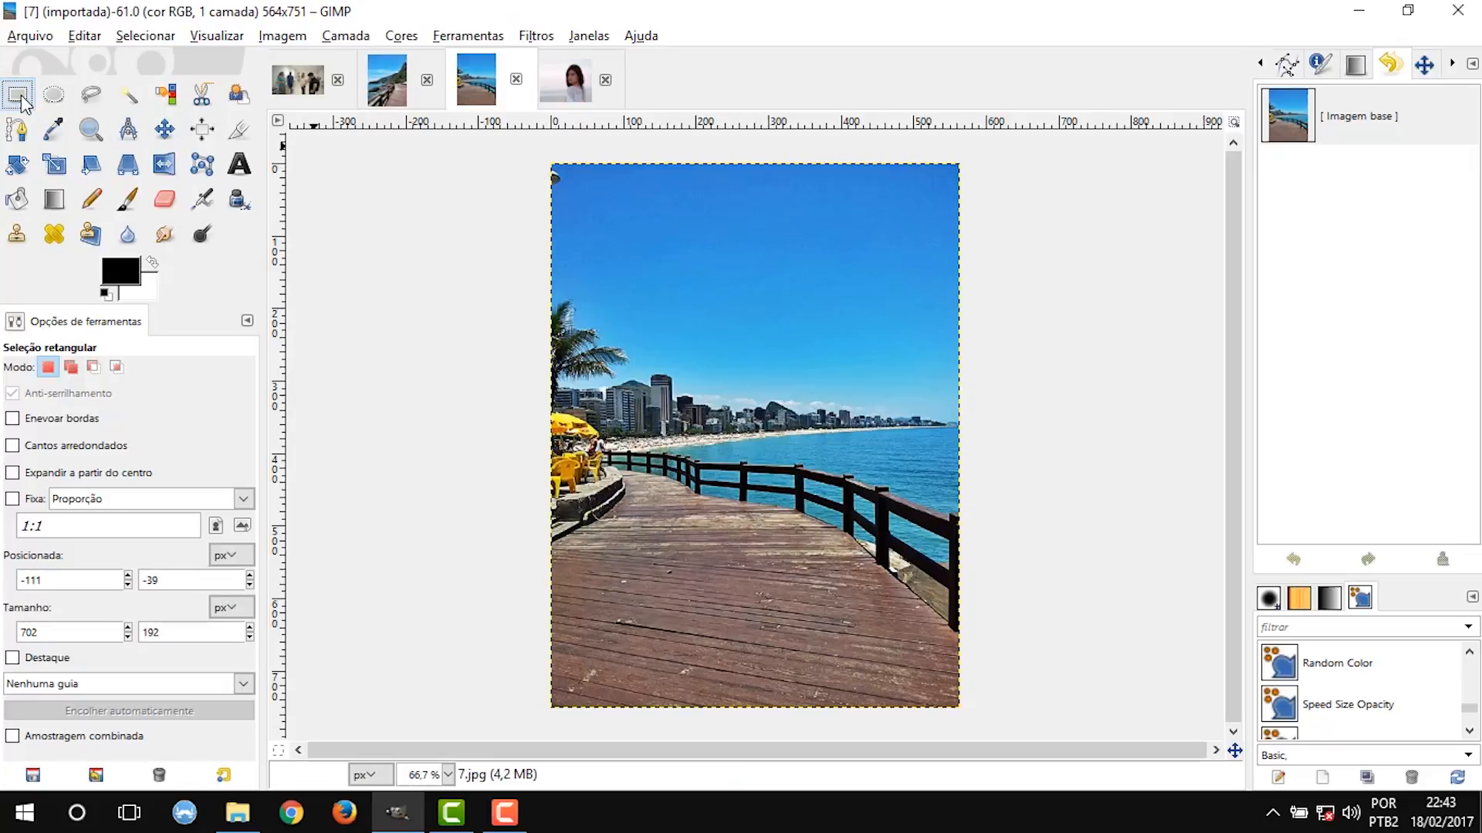
Select a rectangular strip of sky about 619 × 192 px across the photo's upper edge and clear its contents.
{"action": "left_click_drag", "start_coordinate": [537, 160], "coordinate": [984, 299]}
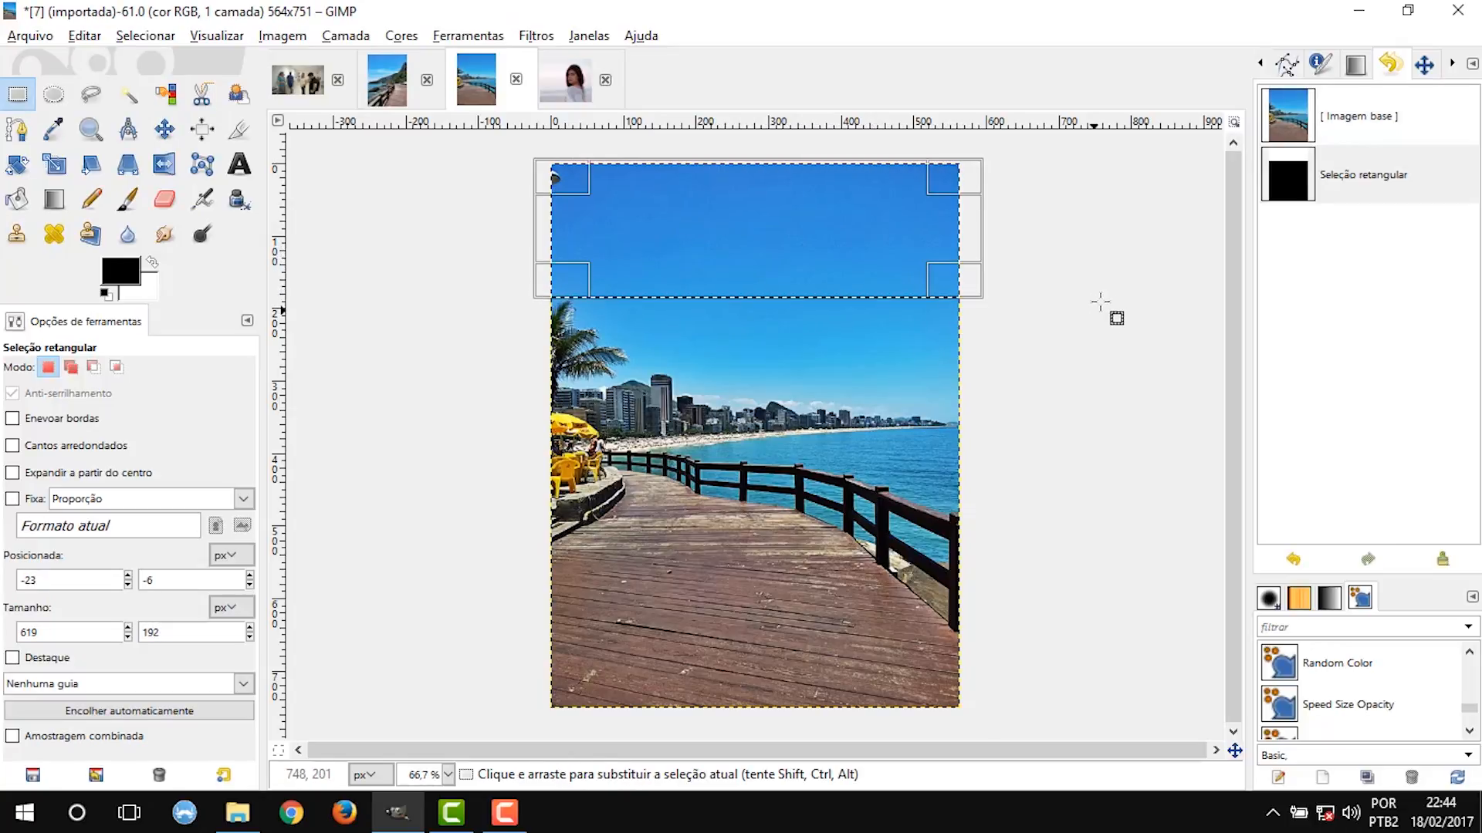
{"action": "left_click", "coordinate": [939, 200]}
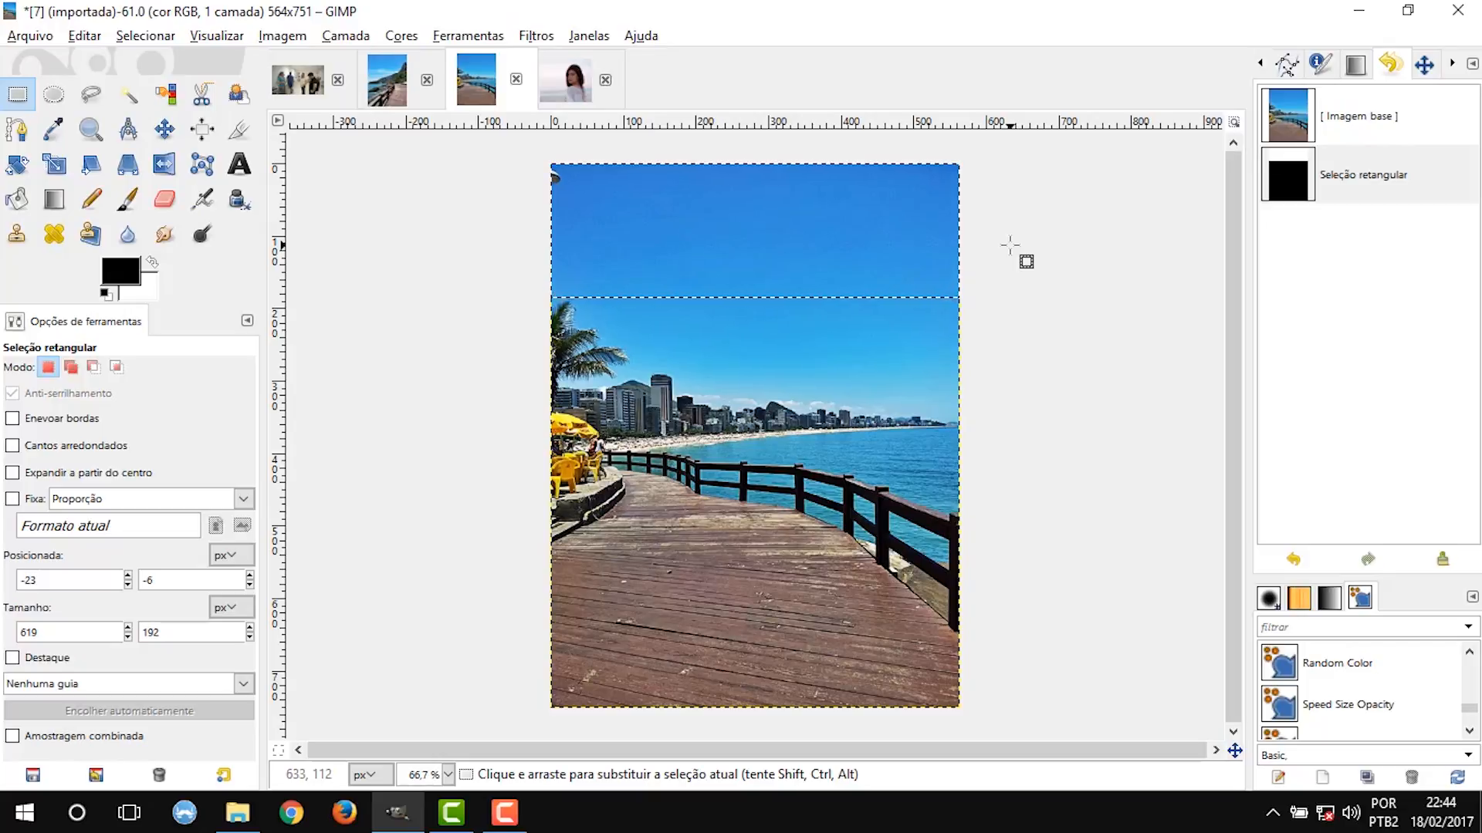
{"action": "key", "text": "Delete"}
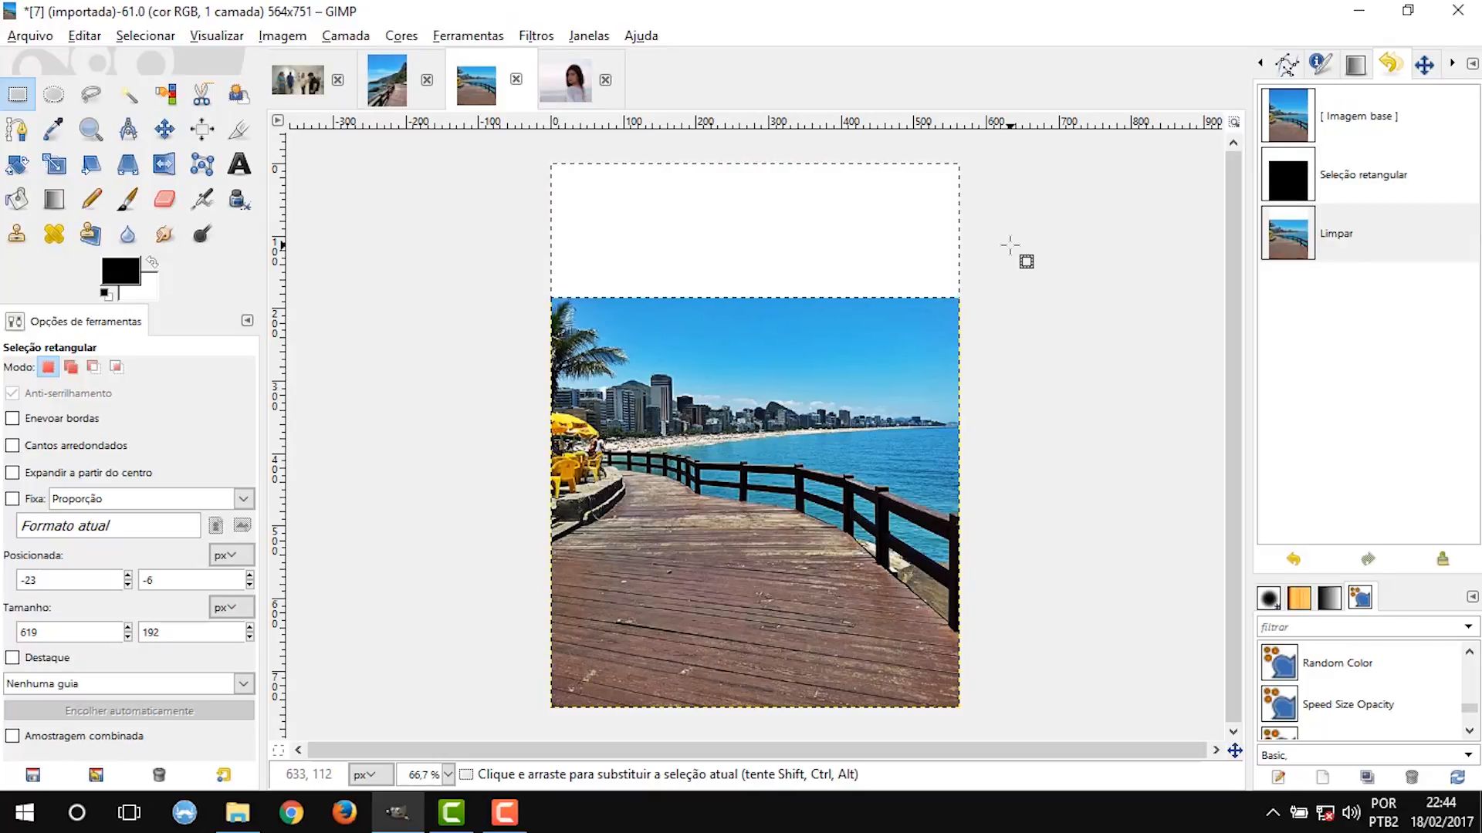
Undo the clearing and paint black Paintbrush strokes over the selected sky strip and across its lower boundary.
{"action": "key", "text": "ctrl+z"}
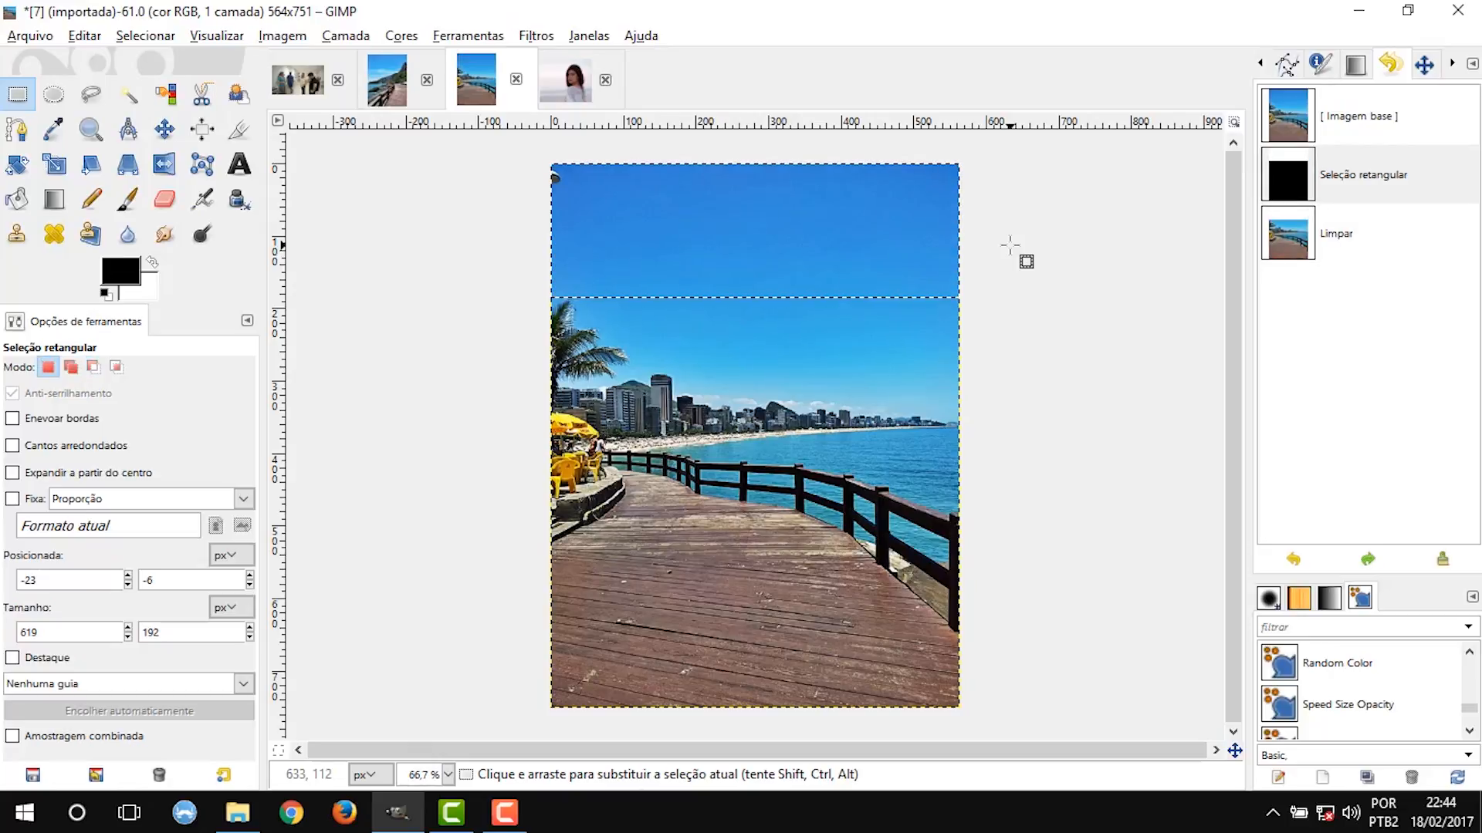
{"action": "key", "text": "p"}
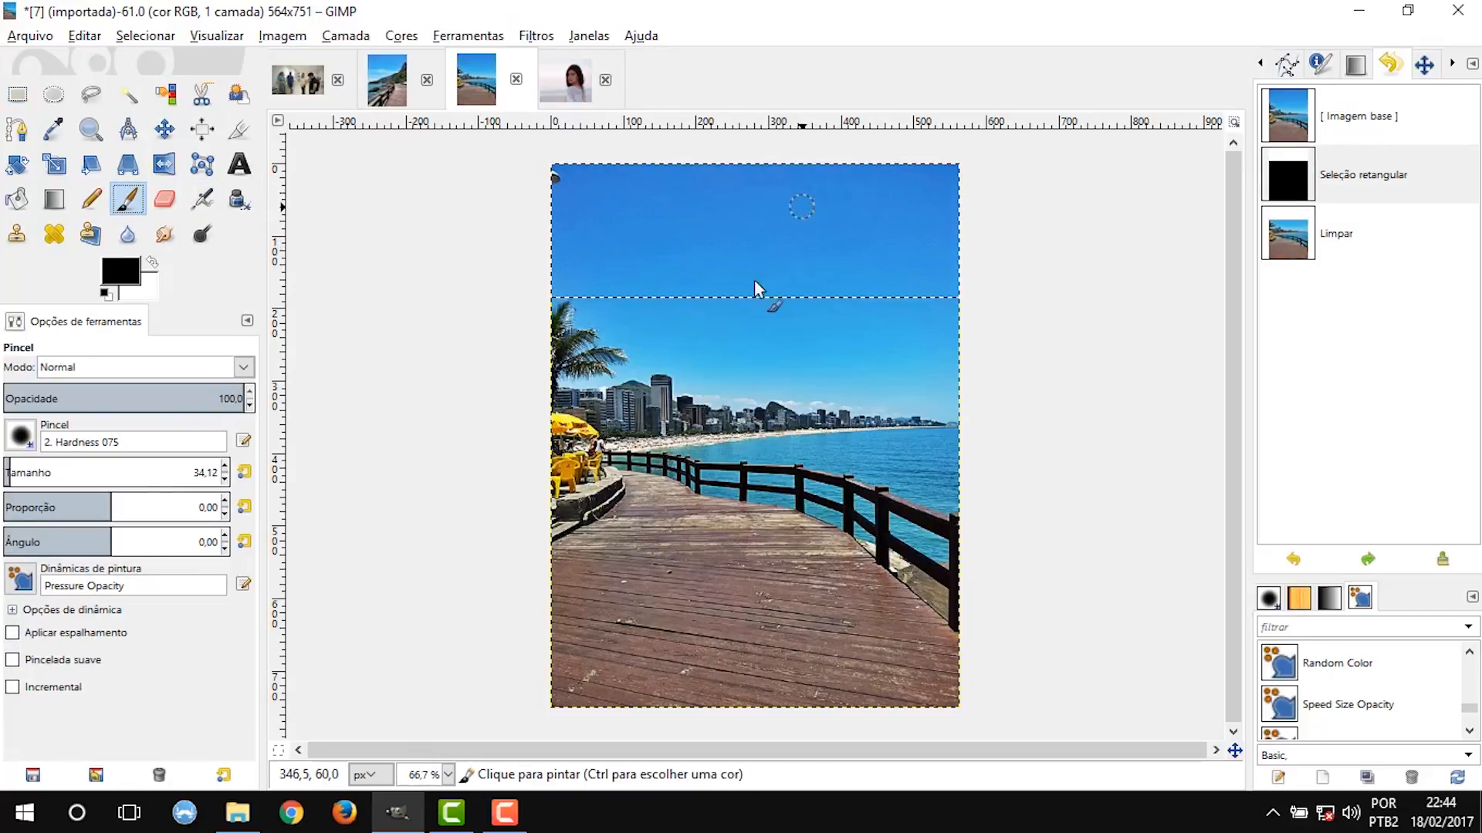
{"action": "left_click_drag", "start_coordinate": [753, 280], "coordinate": [804, 213]}
{"action": "mouse_move", "coordinate": [670, 320]}
{"action": "left_mouse_down"}
{"action": "mouse_move", "coordinate": [684, 222]}
{"action": "mouse_move", "coordinate": [621, 171]}
{"action": "mouse_move", "coordinate": [579, 242]}
{"action": "mouse_move", "coordinate": [530, 275]}
{"action": "mouse_move", "coordinate": [575, 331]}
{"action": "mouse_move", "coordinate": [678, 197]}
{"action": "left_mouse_up"}
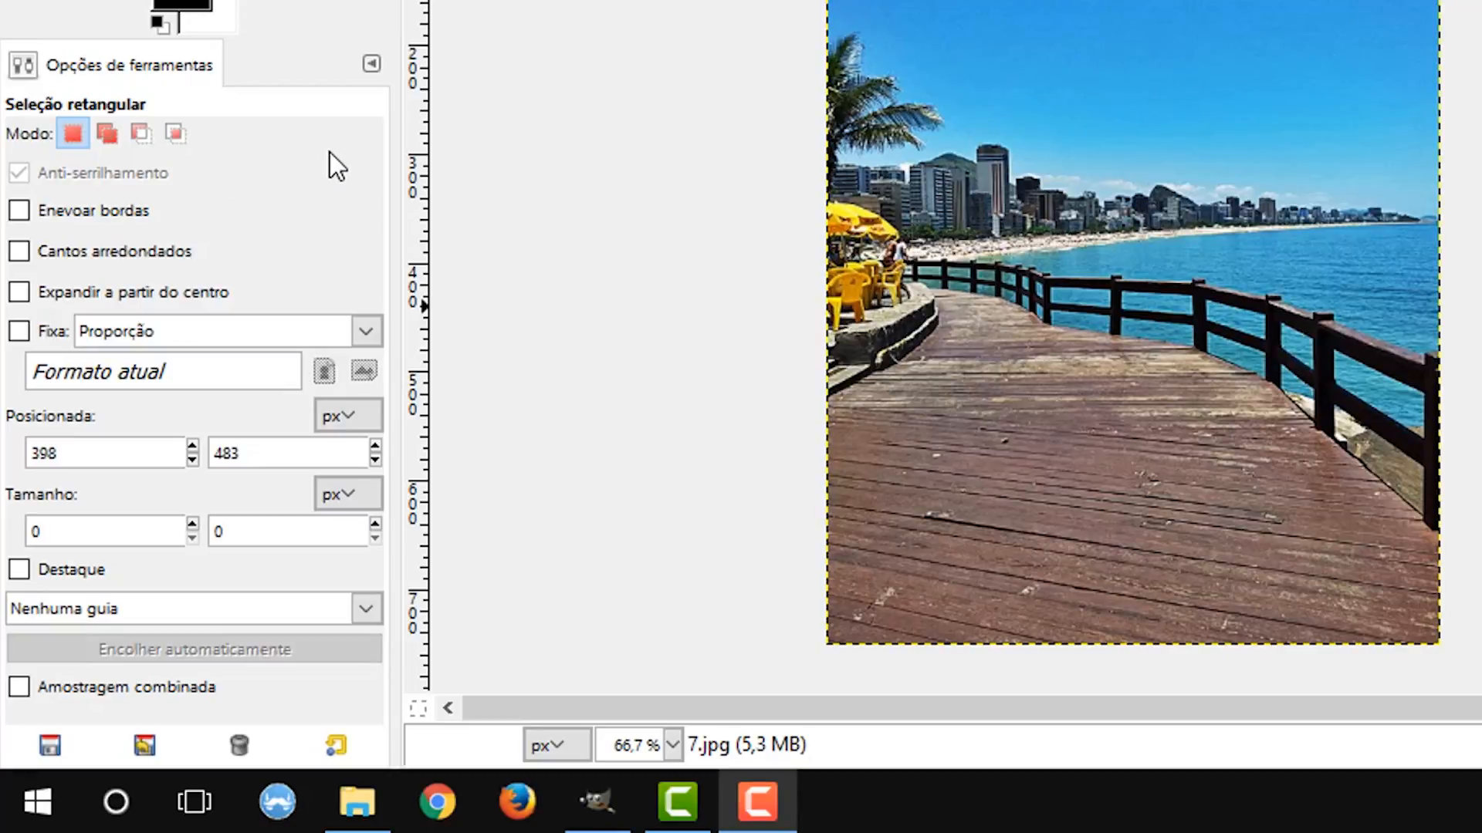
Replace a sky selection with a rectangle about 180 × 209 px over the coastline, and add an overlapping rectangle about 297 × 212 px.
{"action": "left_click", "coordinate": [74, 133]}
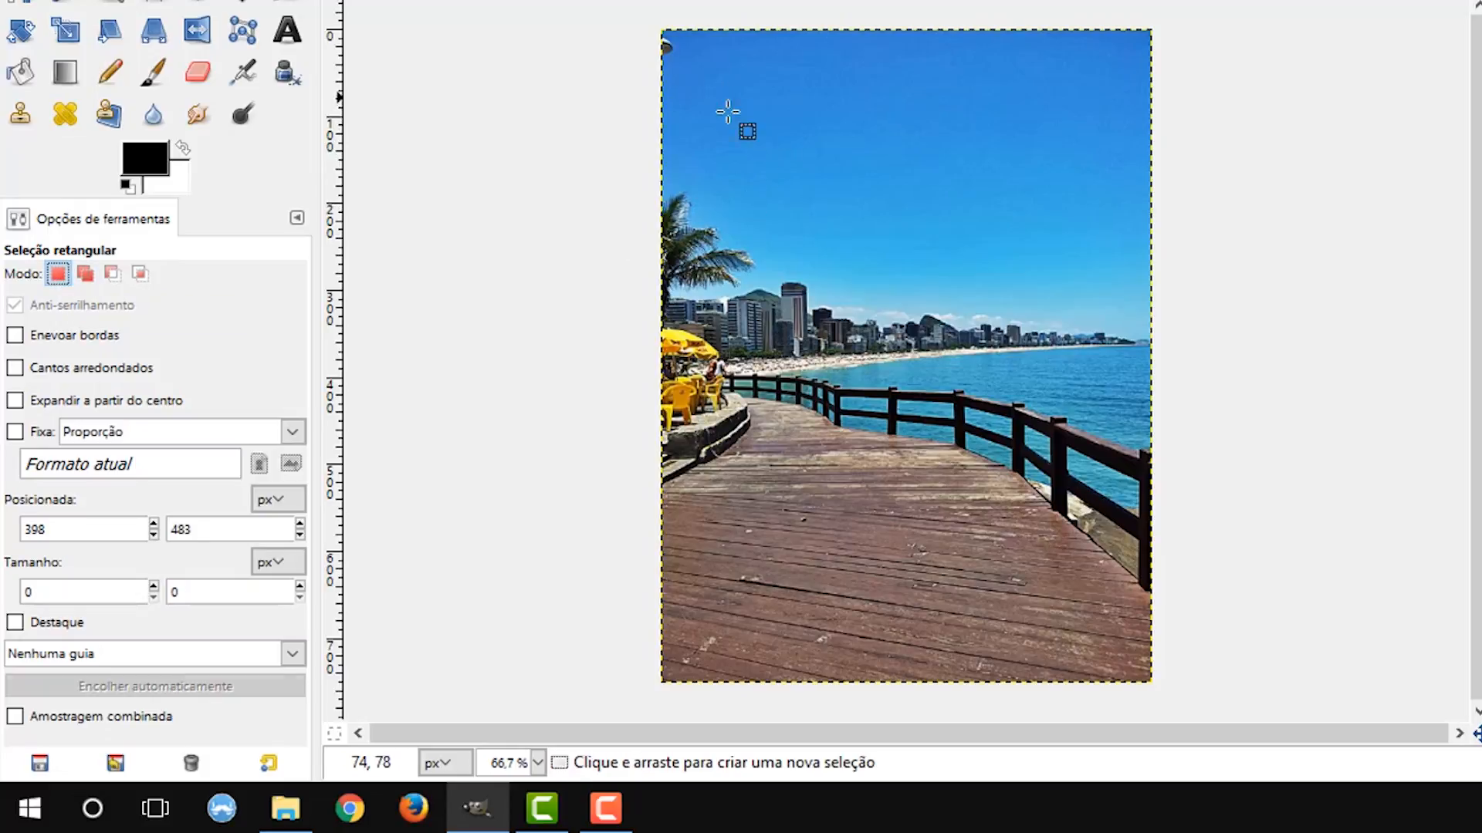
{"action": "left_click_drag", "start_coordinate": [725, 98], "coordinate": [845, 246]}
{"action": "left_click_drag", "start_coordinate": [938, 243], "coordinate": [1095, 422]}
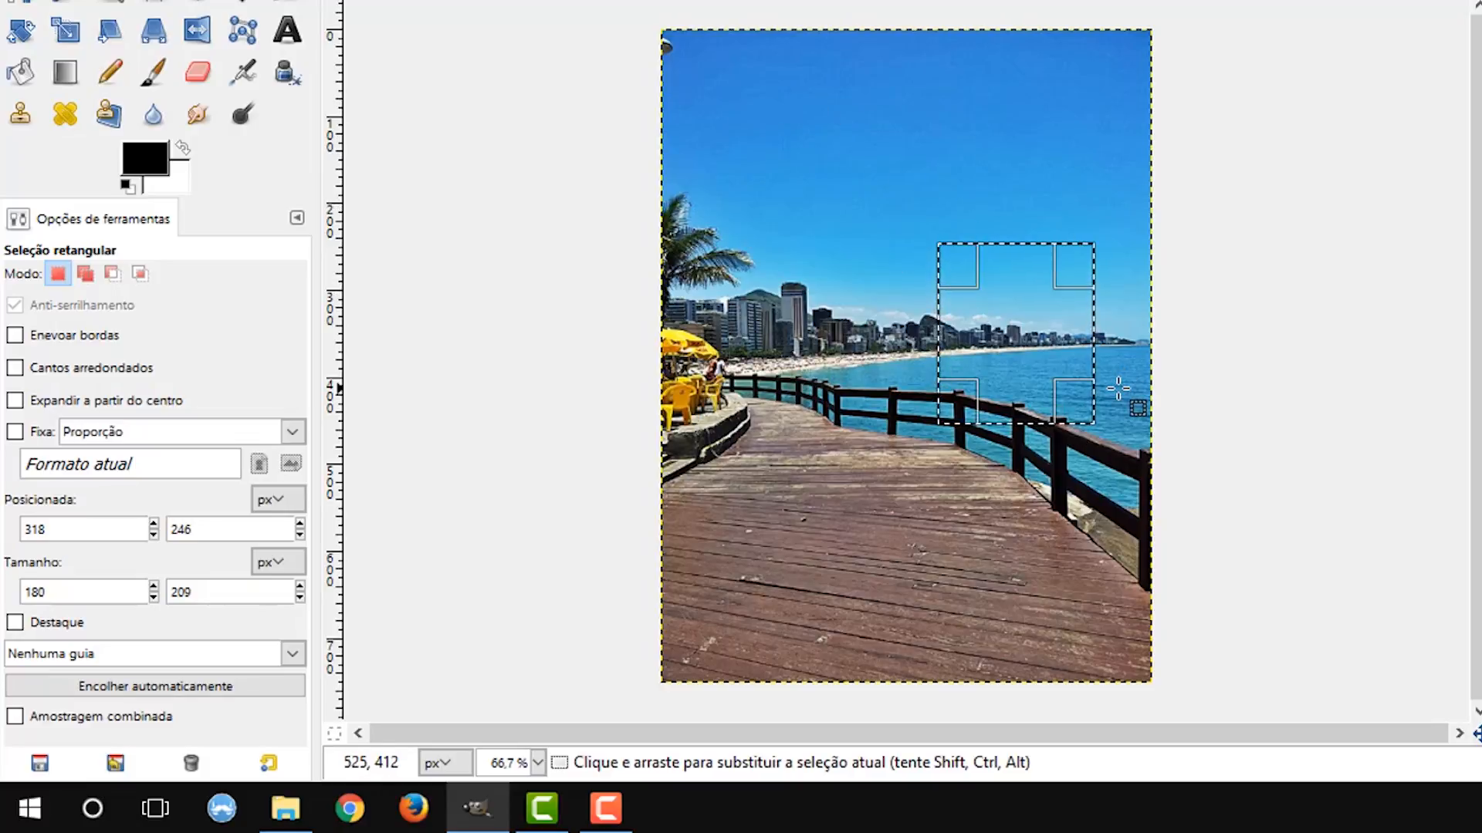
{"action": "left_click", "coordinate": [86, 274]}
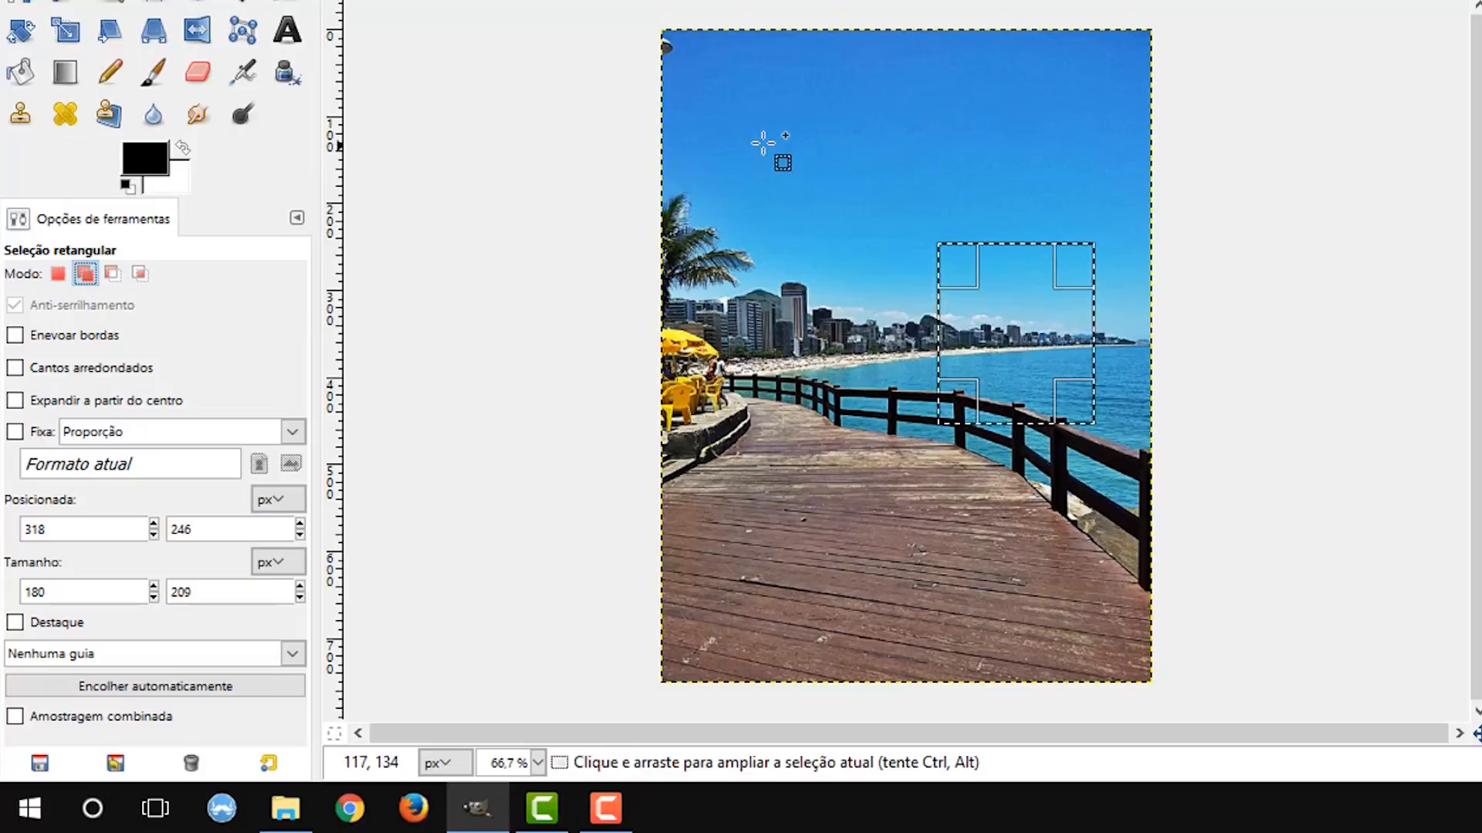
{"action": "left_click_drag", "start_coordinate": [772, 137], "coordinate": [1031, 323]}
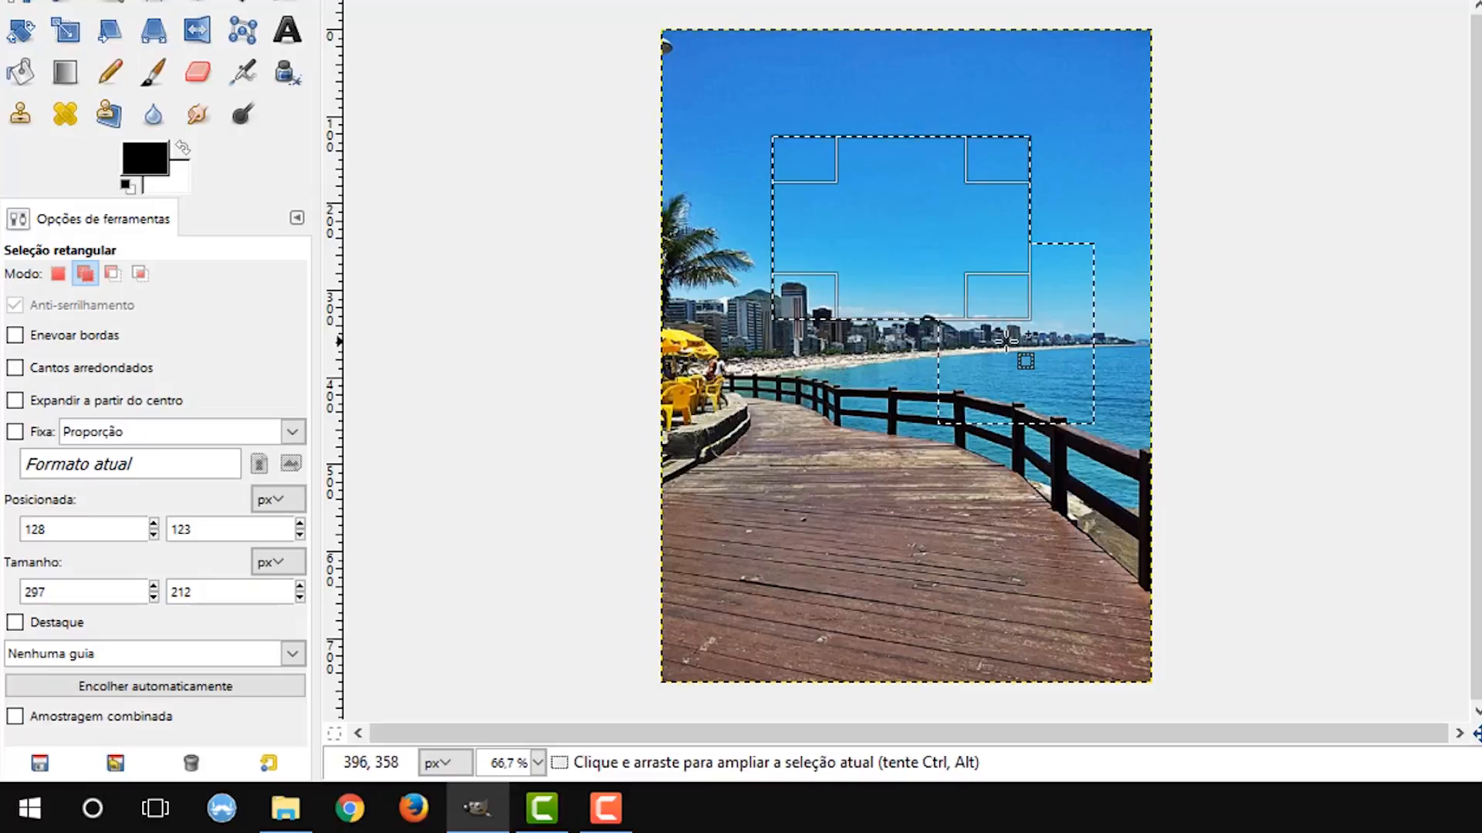
Subtract a rectangle about 216 × 205 px from the selection, and intersect the rest with a tall rectangle spanning sky to boardwalk.
{"action": "left_click", "coordinate": [112, 275]}
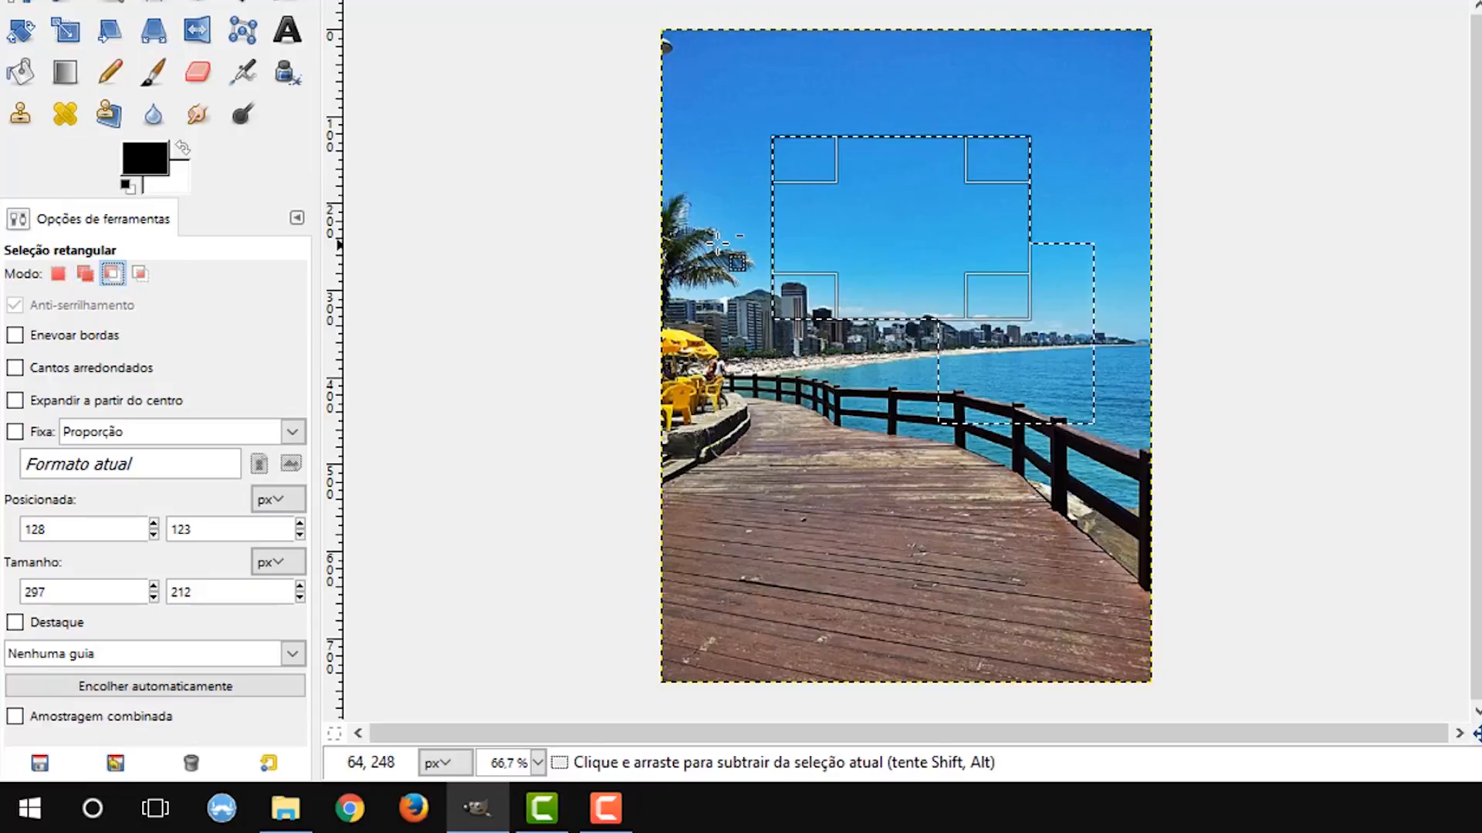
{"action": "left_click_drag", "start_coordinate": [710, 224], "coordinate": [903, 402]}
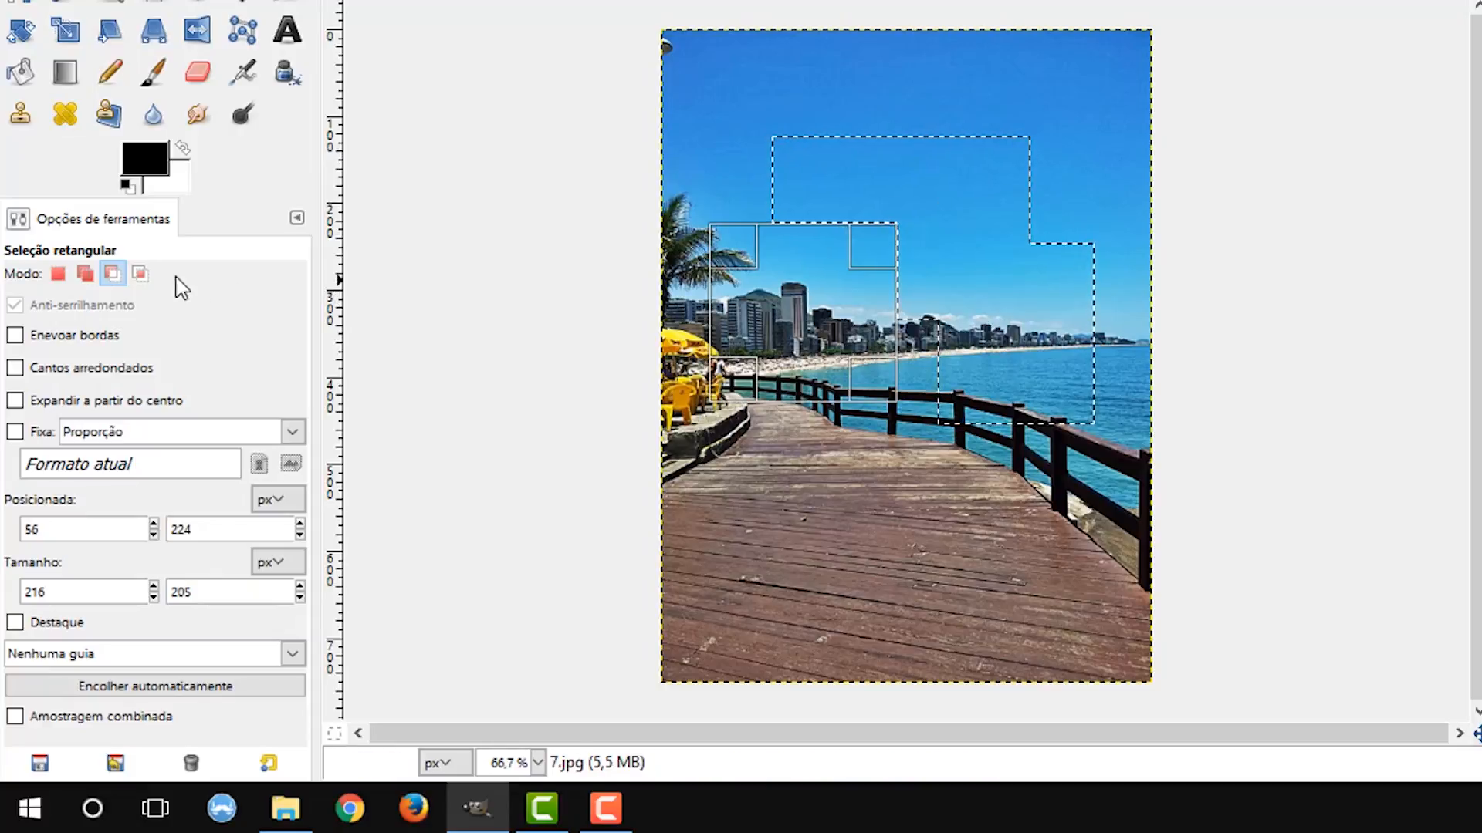
{"action": "left_click", "coordinate": [140, 275]}
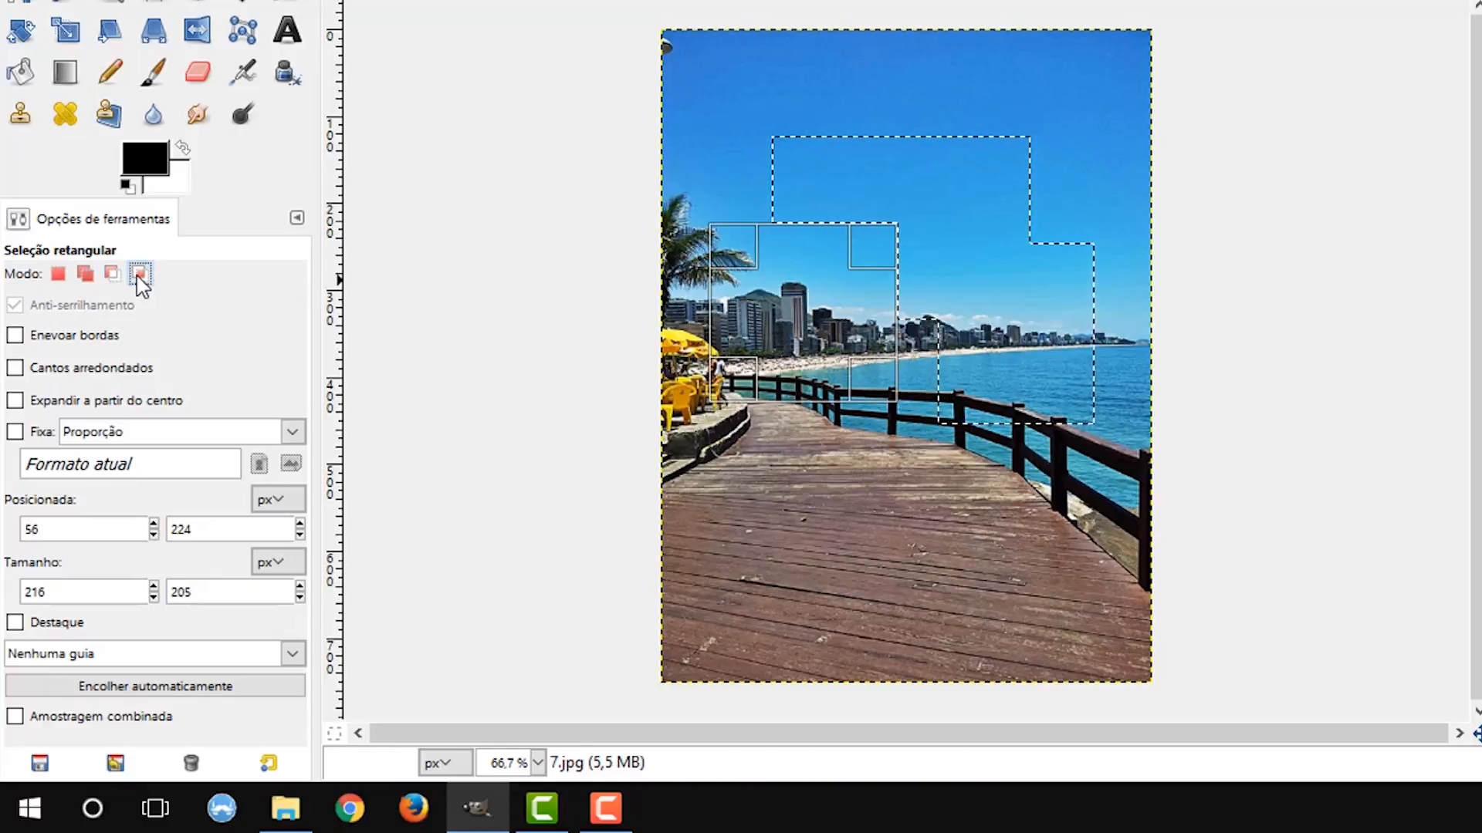
{"action": "left_click_drag", "start_coordinate": [733, 98], "coordinate": [995, 517]}
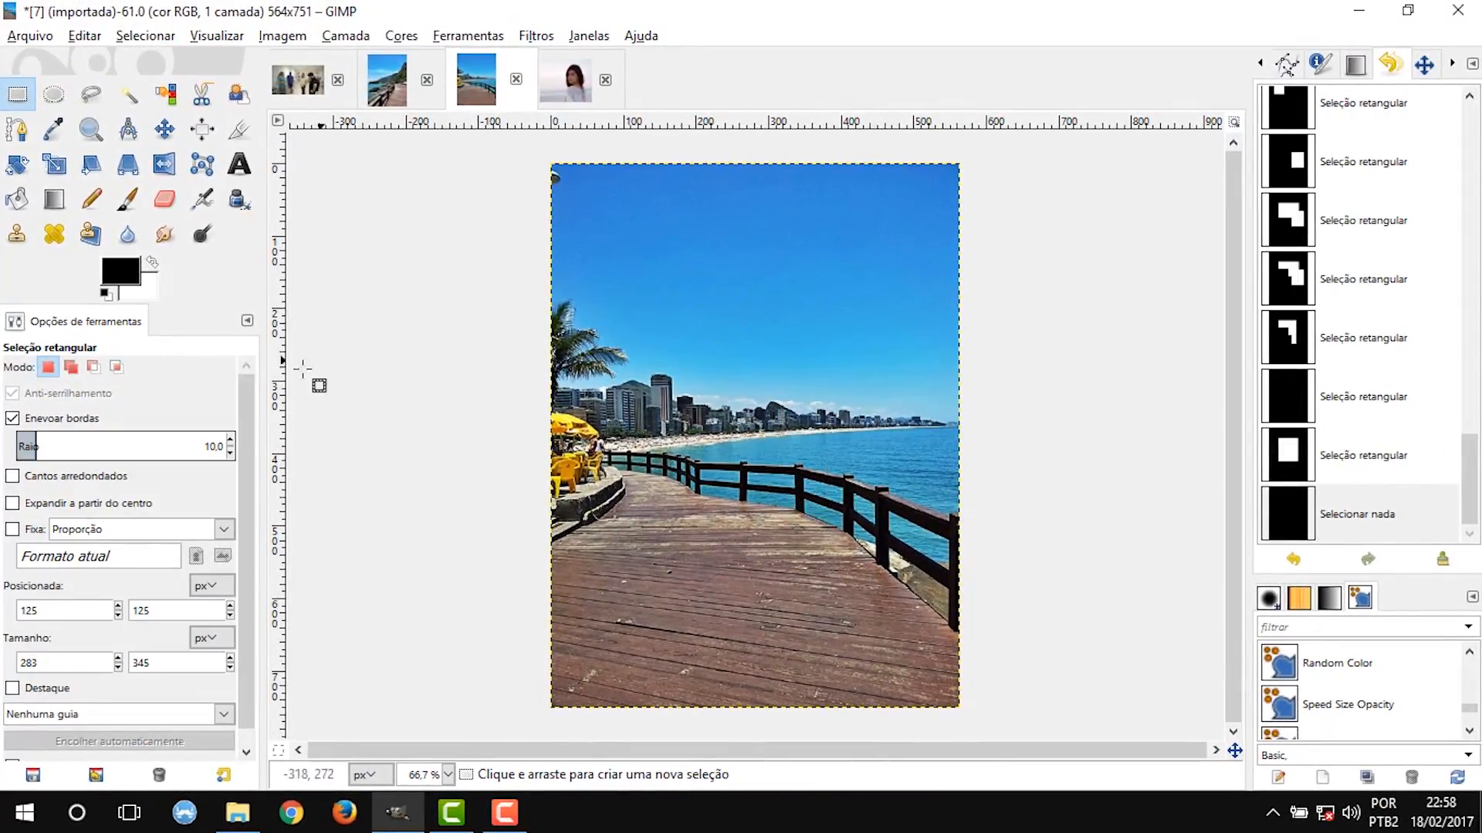
Clear a rectangle about 331 × 323 px in the photo's middle with edges feathered at radius 10, and remove the selection.
{"action": "left_click_drag", "start_coordinate": [628, 241], "coordinate": [868, 475]}
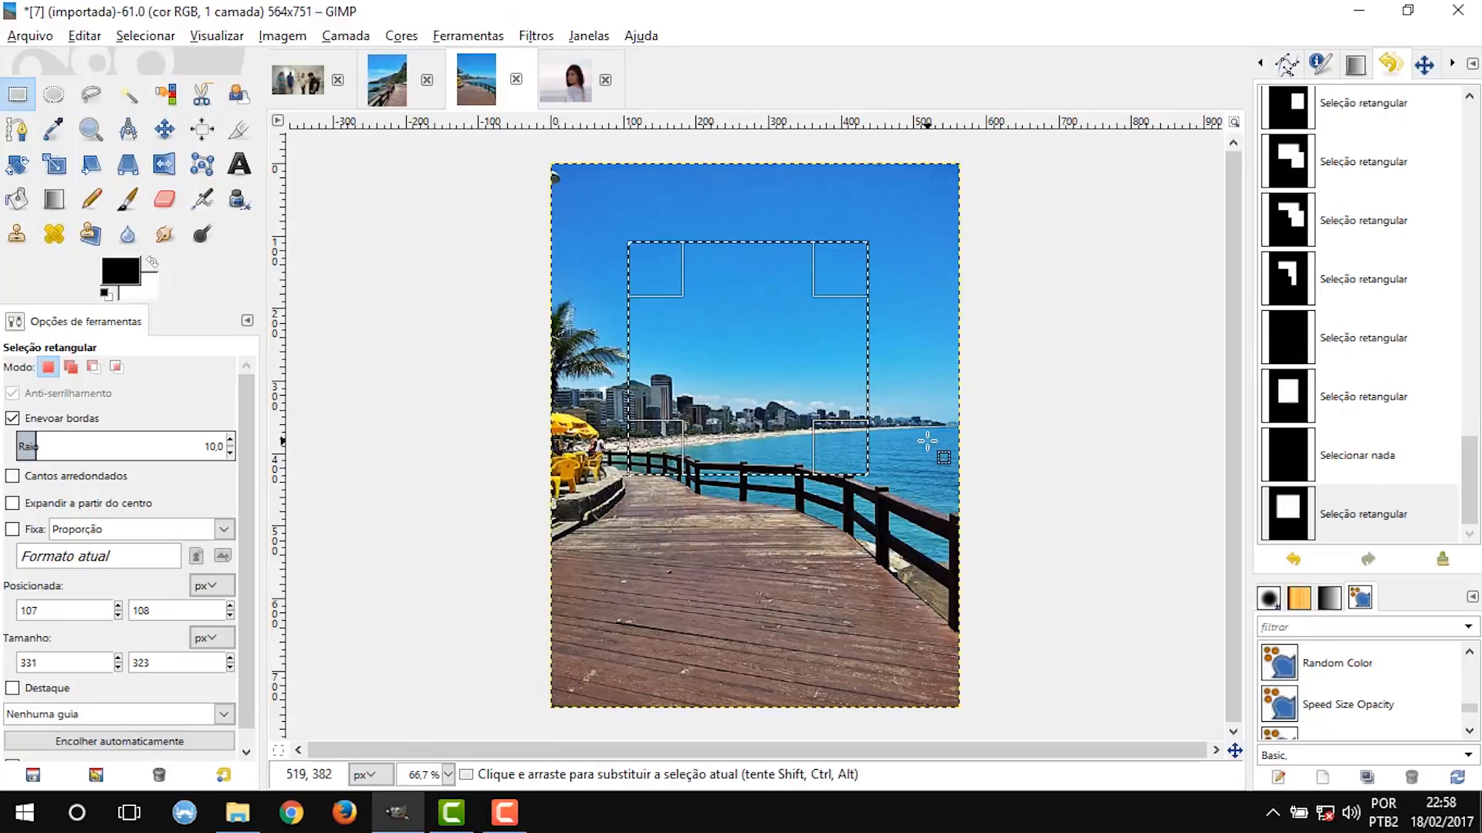
{"action": "key", "text": "Return"}
{"action": "key", "text": "Delete"}
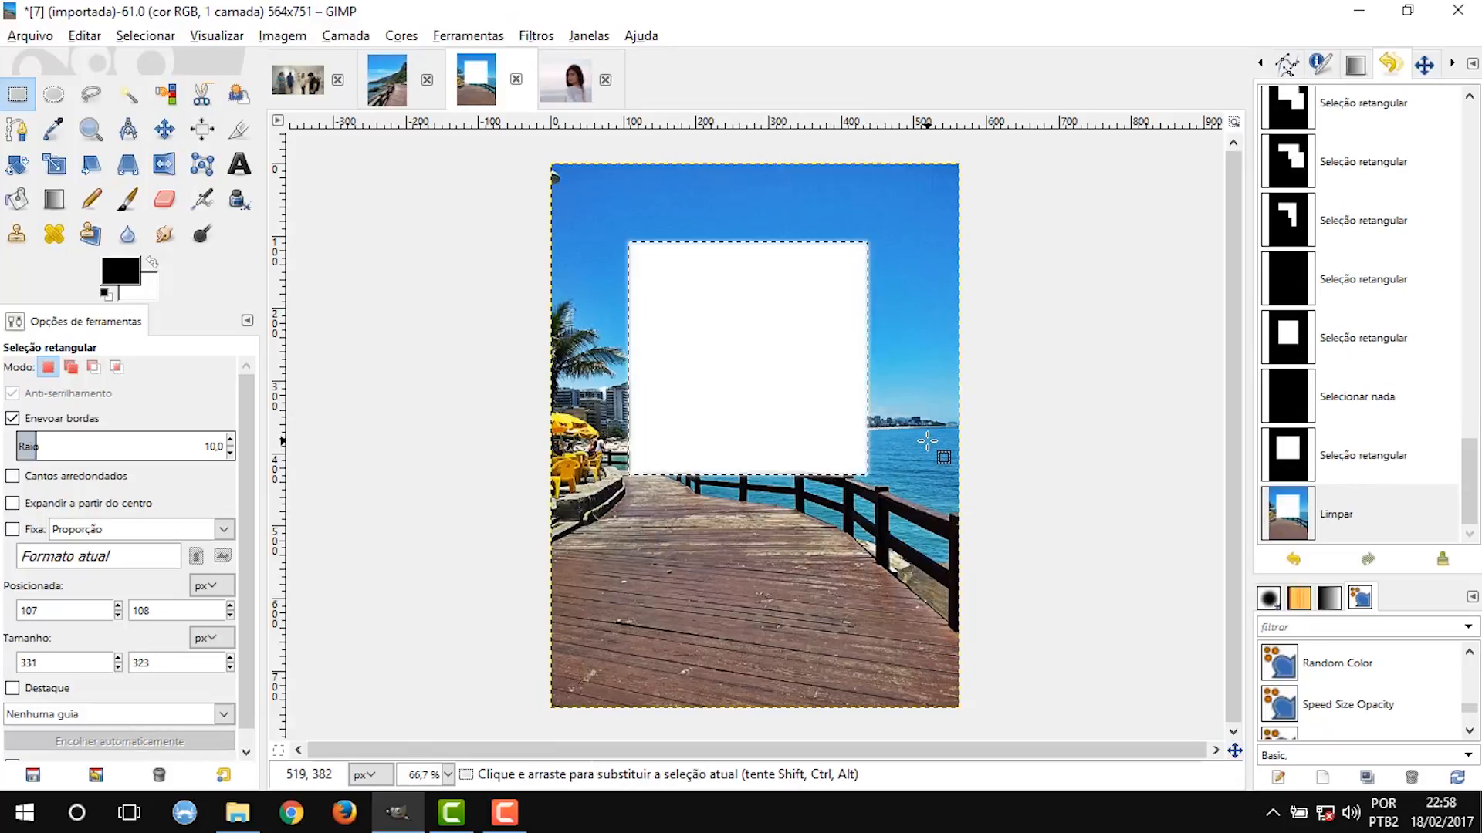
{"action": "left_click", "coordinate": [1073, 313]}
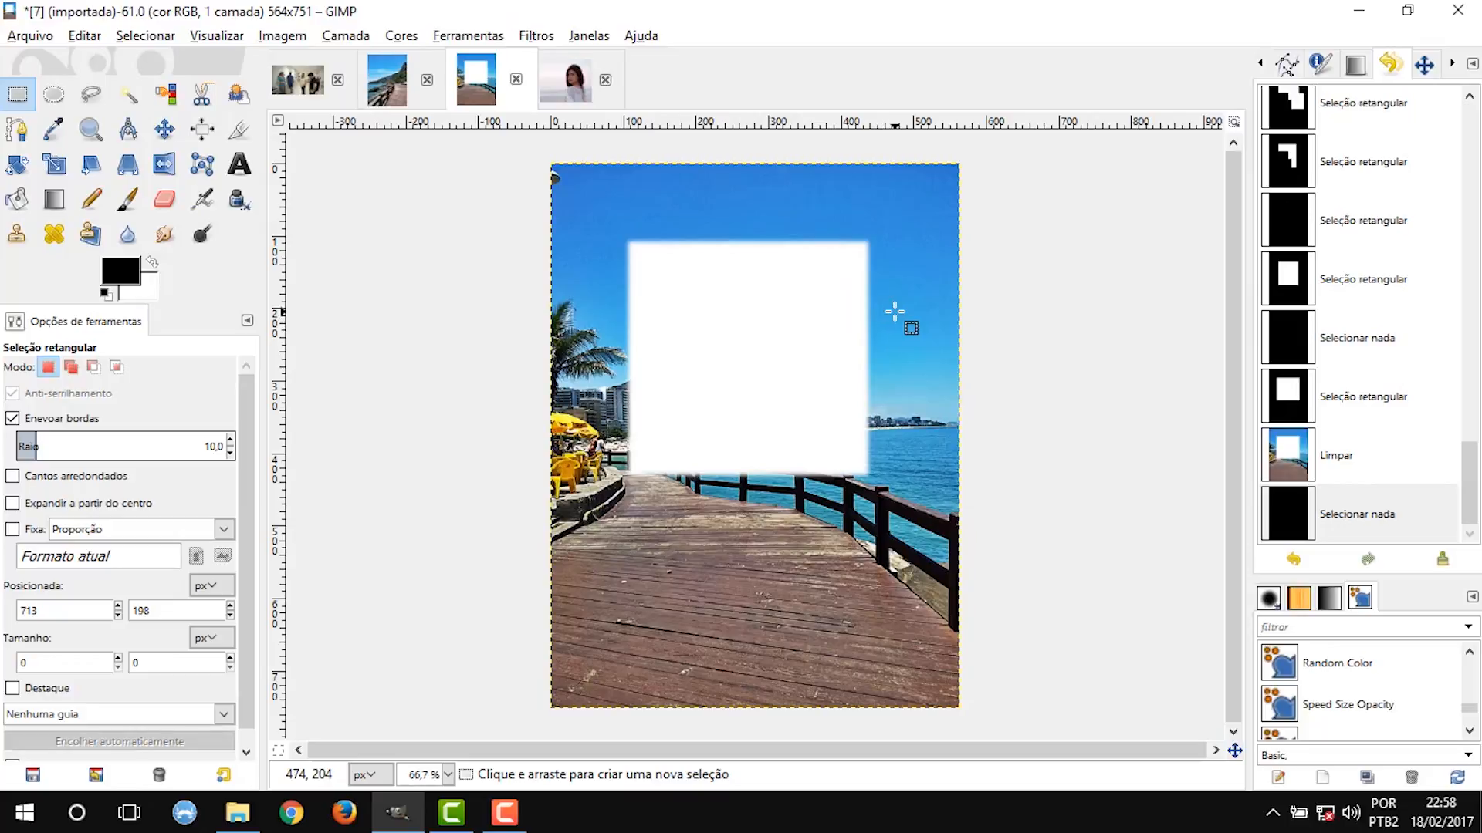
{"action": "scroll", "coordinate": [845, 312], "scroll_direction": "up", "scroll_amount": 2}
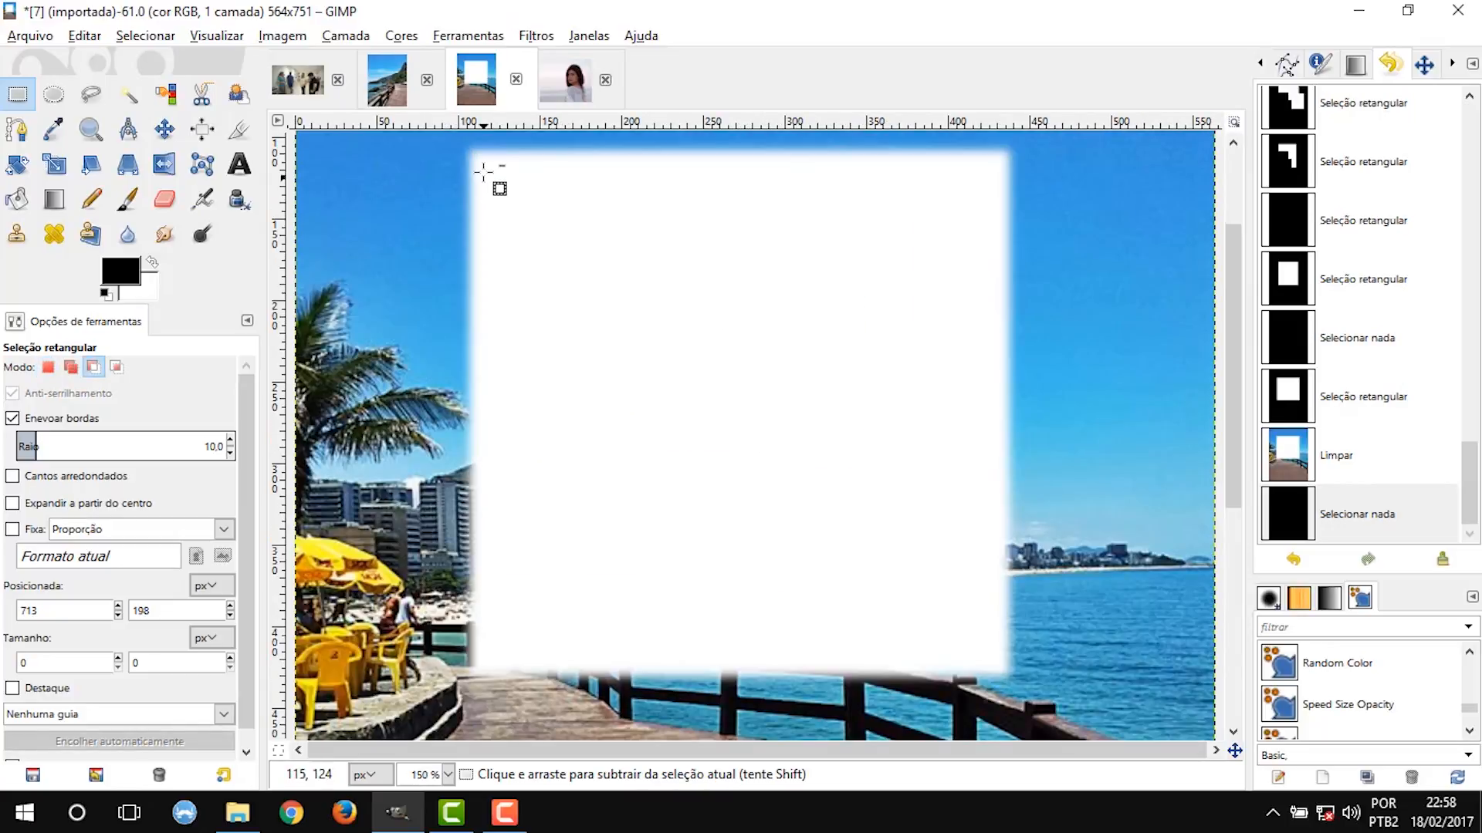
{"action": "scroll", "coordinate": [1003, 423], "scroll_direction": "down", "scroll_amount": 1}
Switch from feathered edges to rounded corners and draw a rectangular selection about 248 × 242 px with a corner radius of 35.9.
{"action": "left_click", "coordinate": [54, 418]}
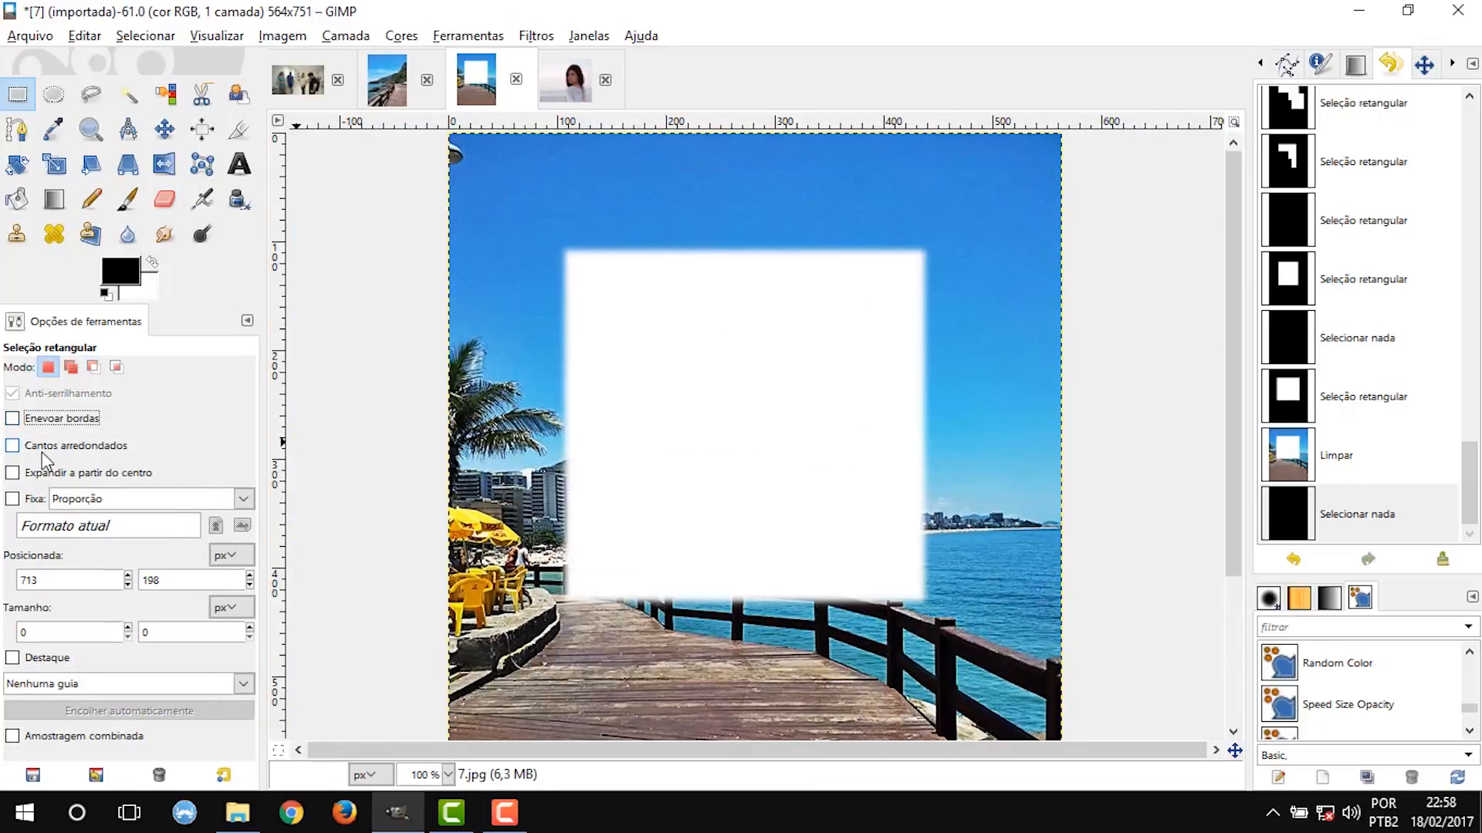
{"action": "left_click", "coordinate": [42, 447]}
{"action": "left_click_drag", "start_coordinate": [502, 190], "coordinate": [787, 467]}
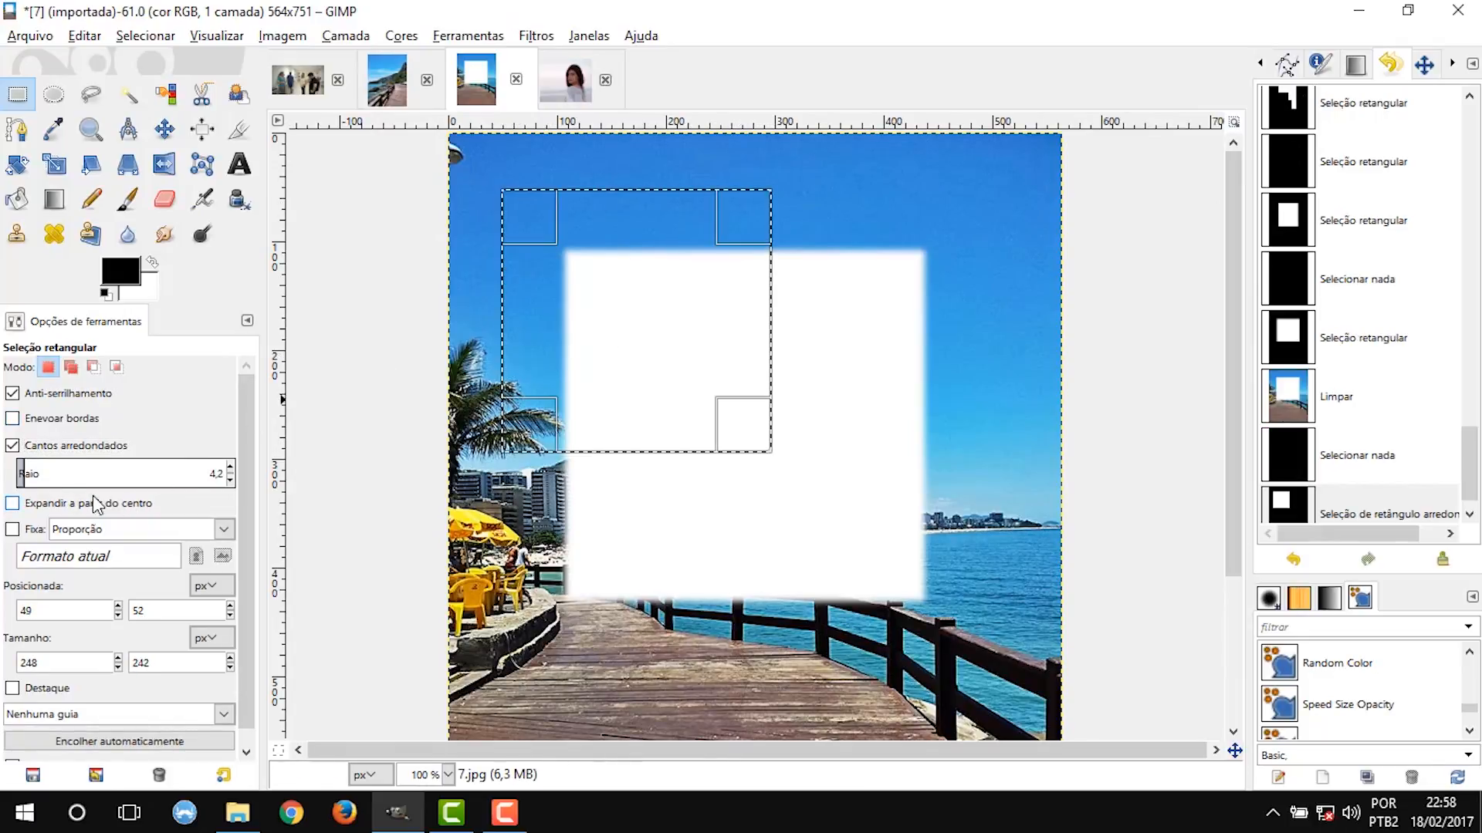
{"action": "left_click_drag", "start_coordinate": [31, 475], "coordinate": [91, 480]}
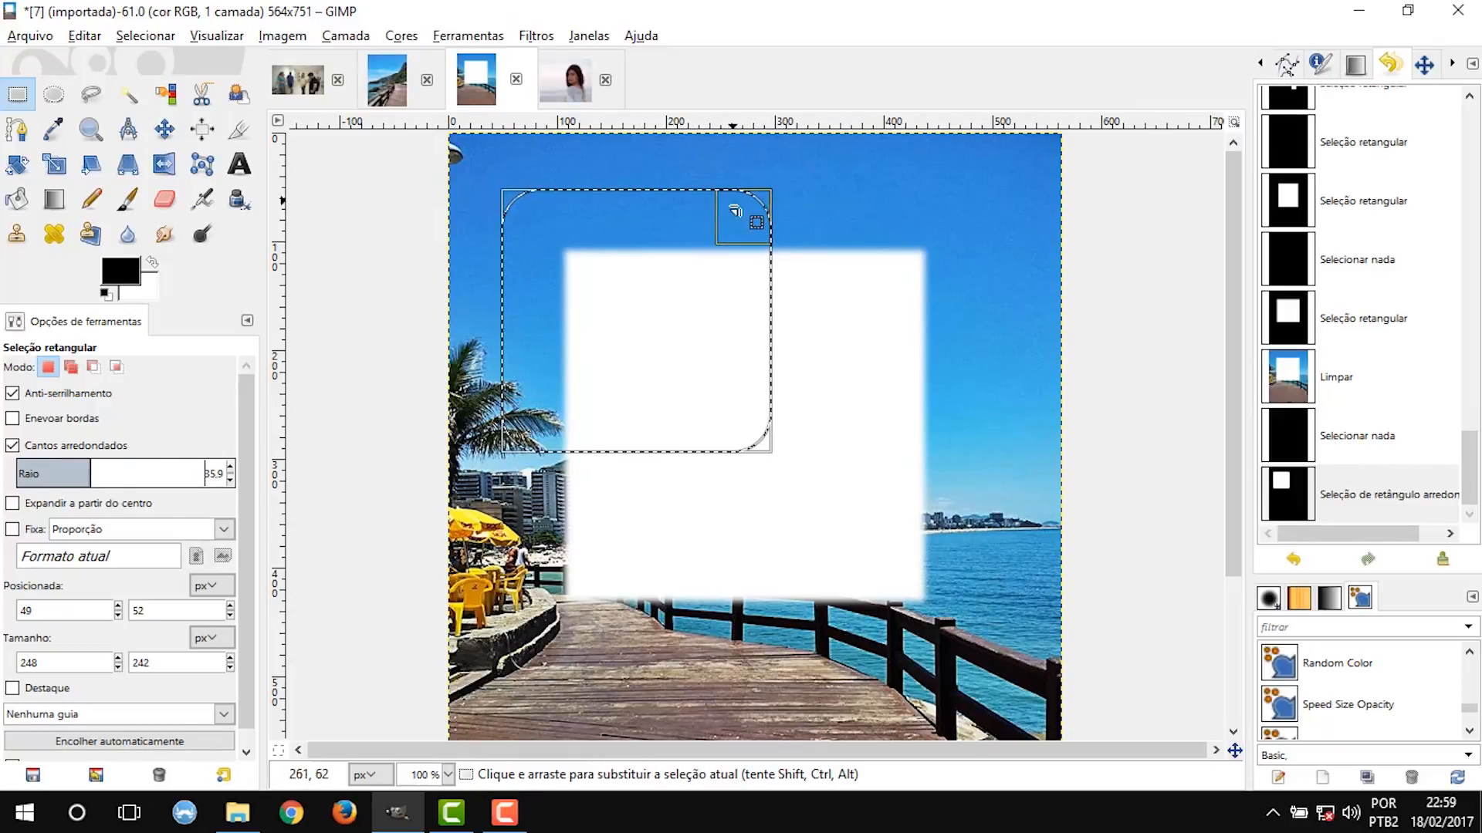
Turn off rounded corners, fix the selection's proportion, and set its size with a width of 500 px.
{"action": "left_click", "coordinate": [12, 445]}
{"action": "left_click", "coordinate": [12, 499]}
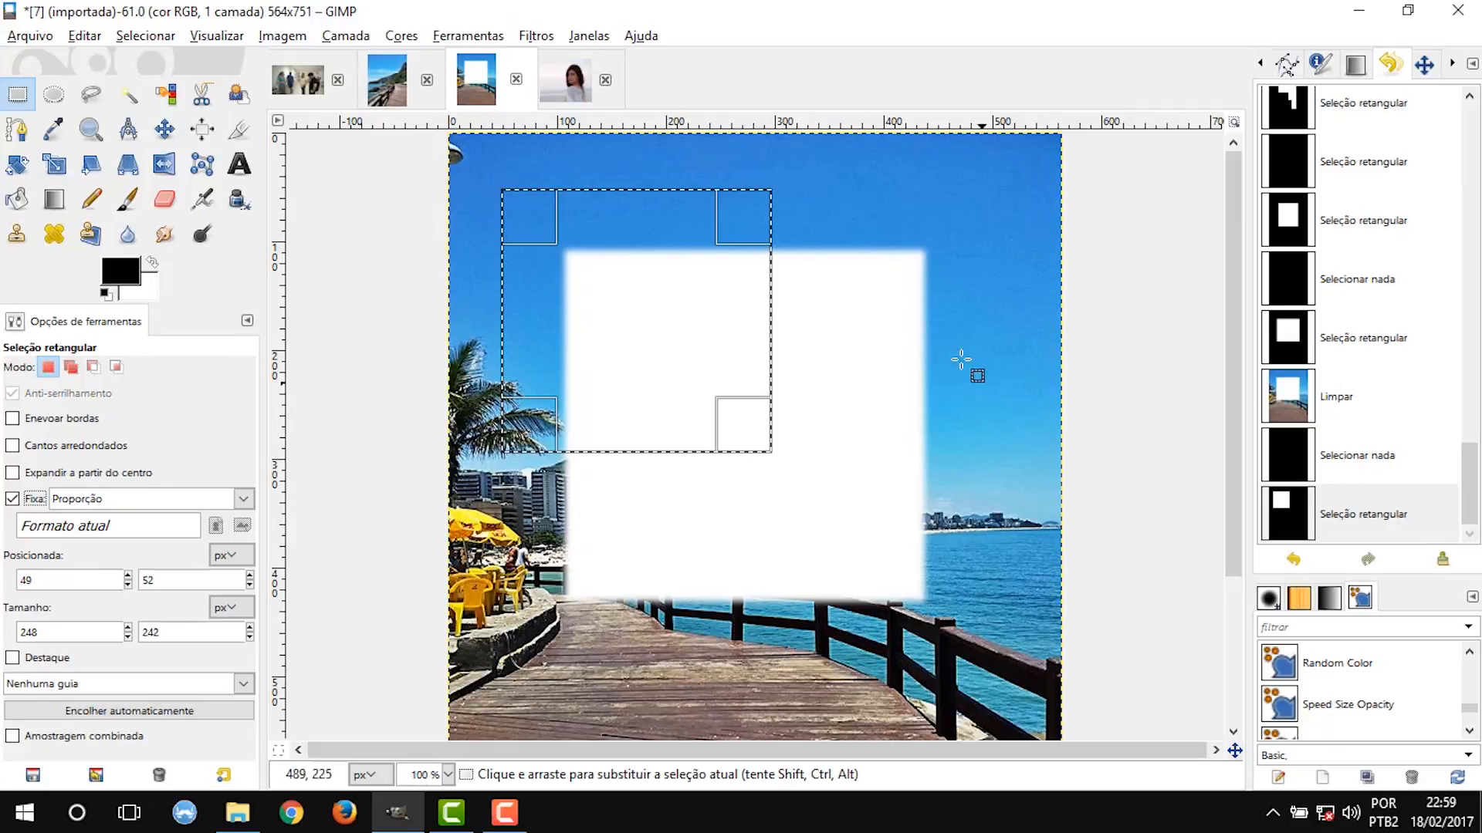
{"action": "left_click", "coordinate": [65, 634]}
{"action": "type", "text": "500"}
{"action": "key", "text": "Tab"}
{"action": "type", "text": "4"}
{"action": "key", "text": "Tab"}
{"action": "left_click_drag", "start_coordinate": [657, 531], "coordinate": [834, 624]}
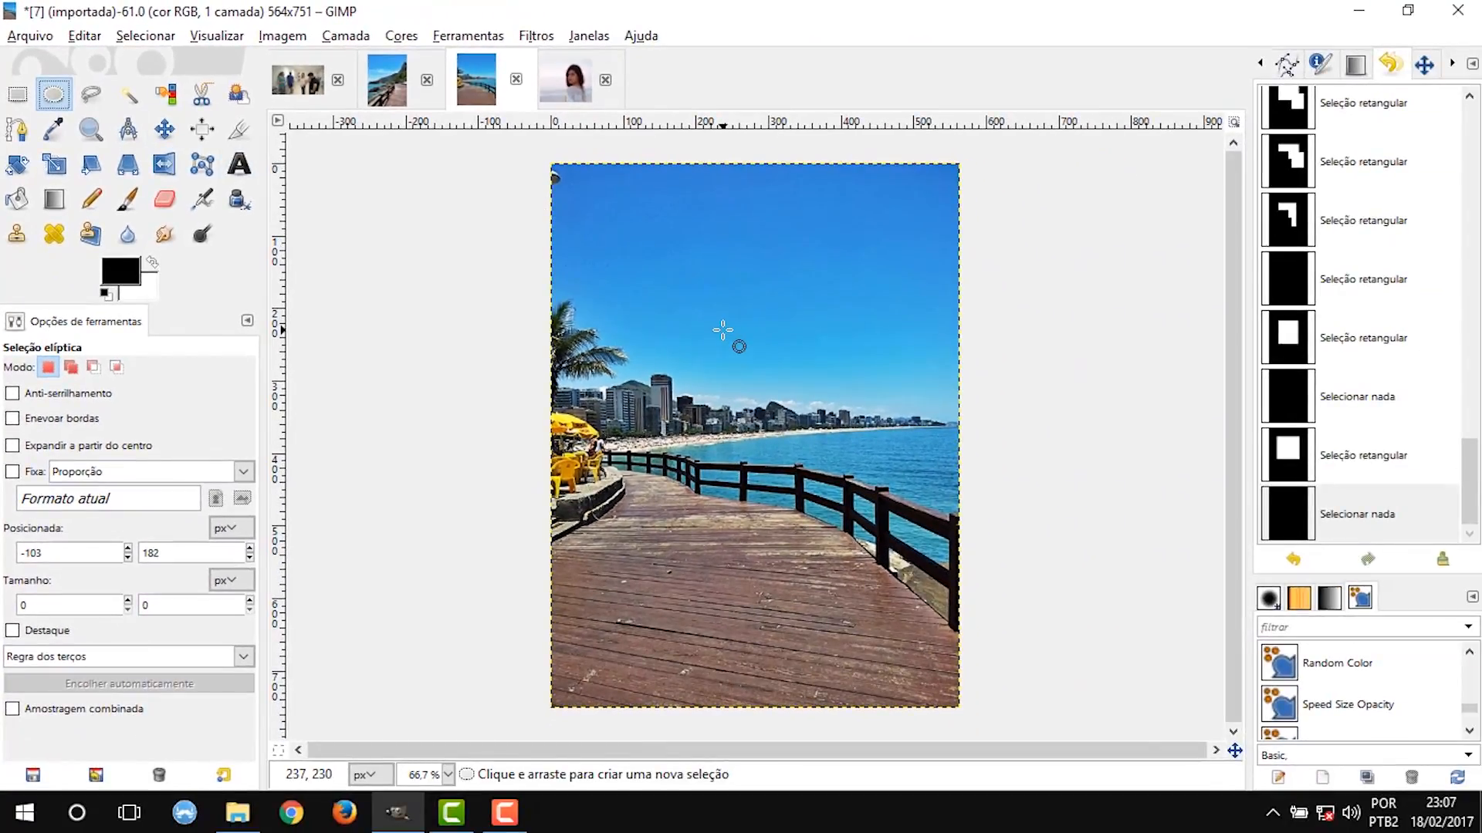
Draw an elliptical selection about 103 × 102 px in the sky above the skyline and enable antialiasing.
{"action": "scroll", "coordinate": [729, 331], "scroll_direction": "up", "scroll_amount": 3}
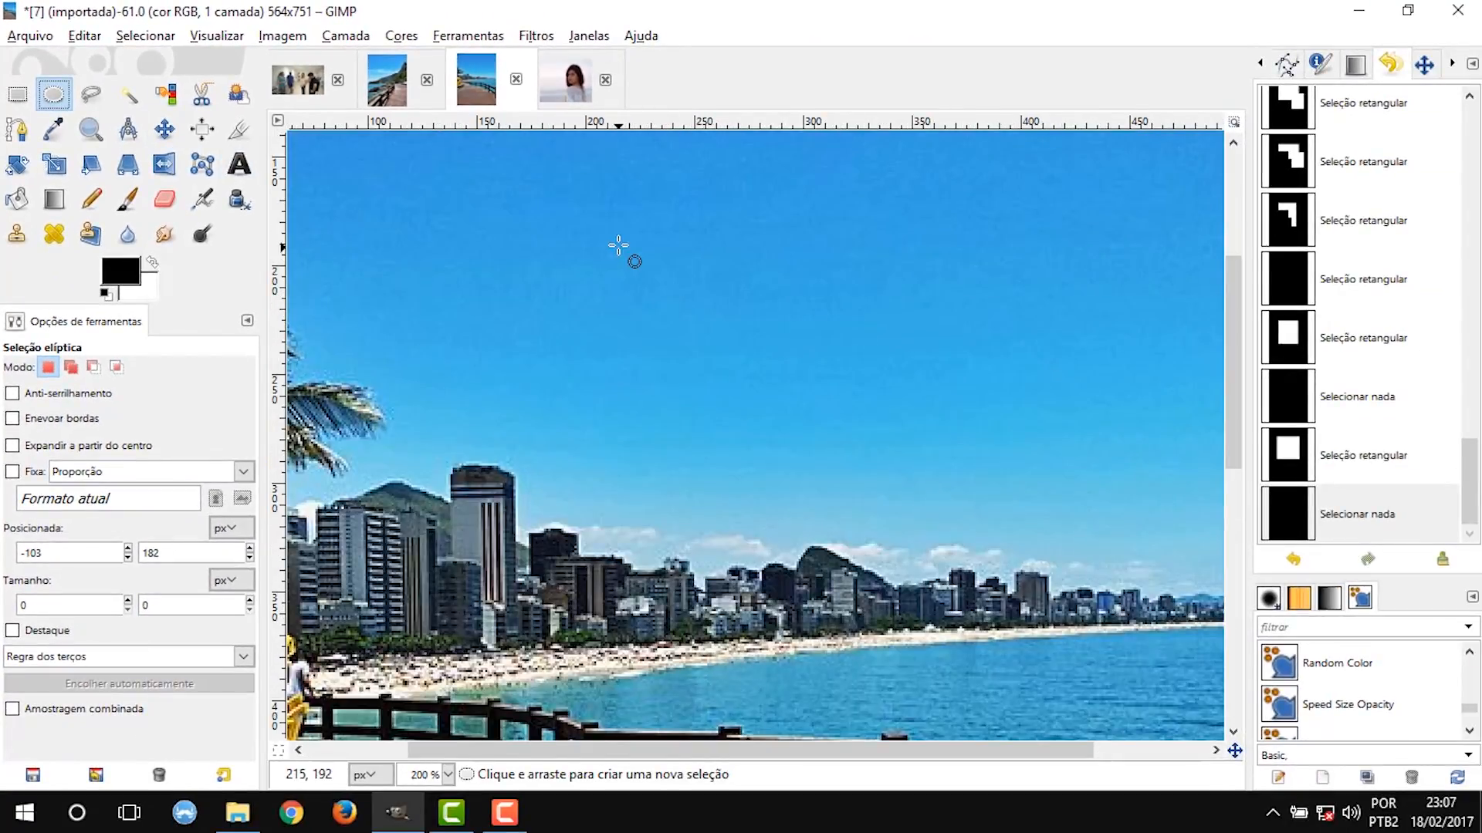
{"action": "left_click_drag", "start_coordinate": [616, 241], "coordinate": [840, 463]}
{"action": "key", "text": "shift"}
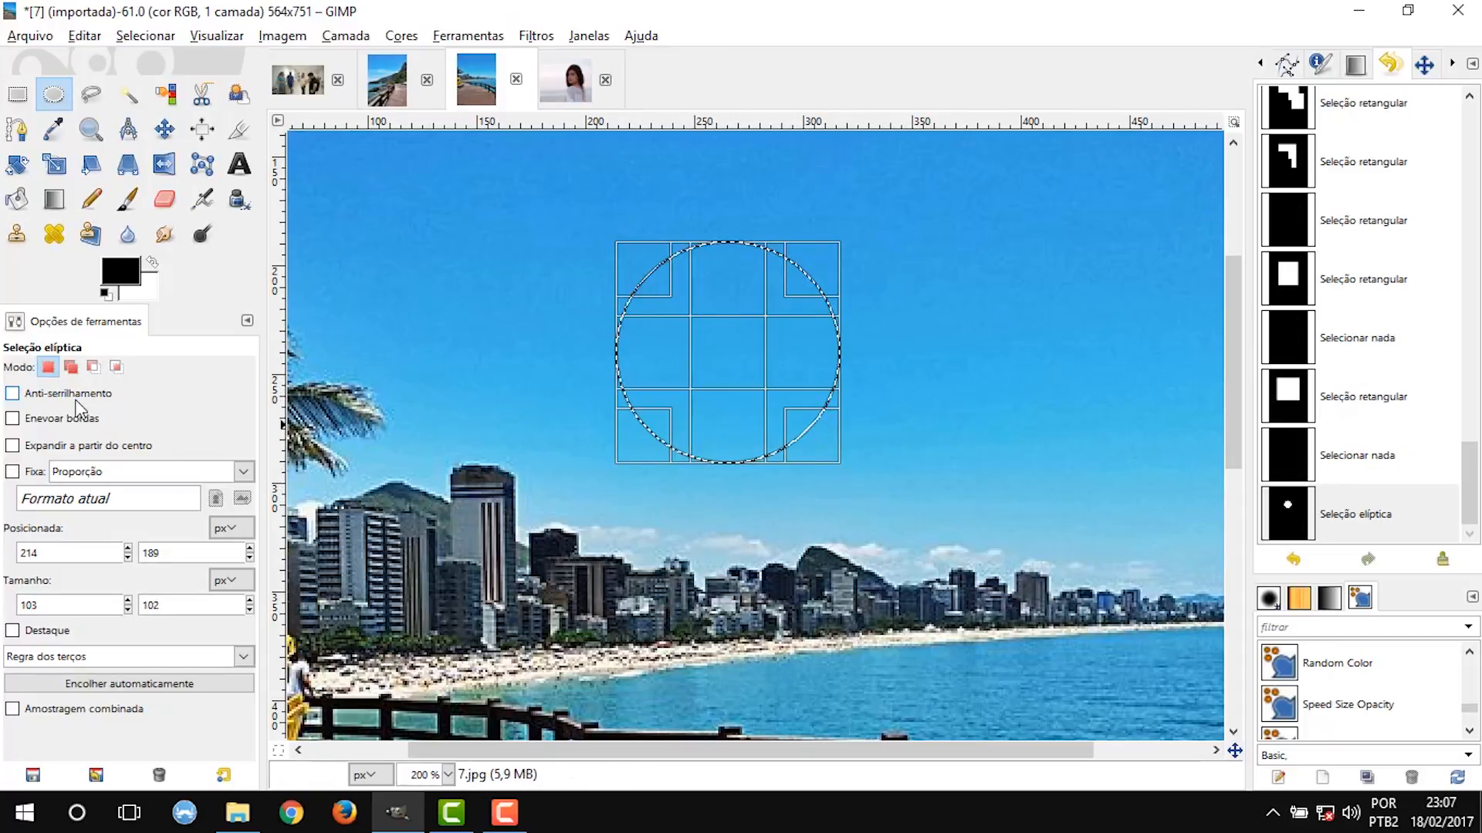
{"action": "left_click", "coordinate": [33, 400]}
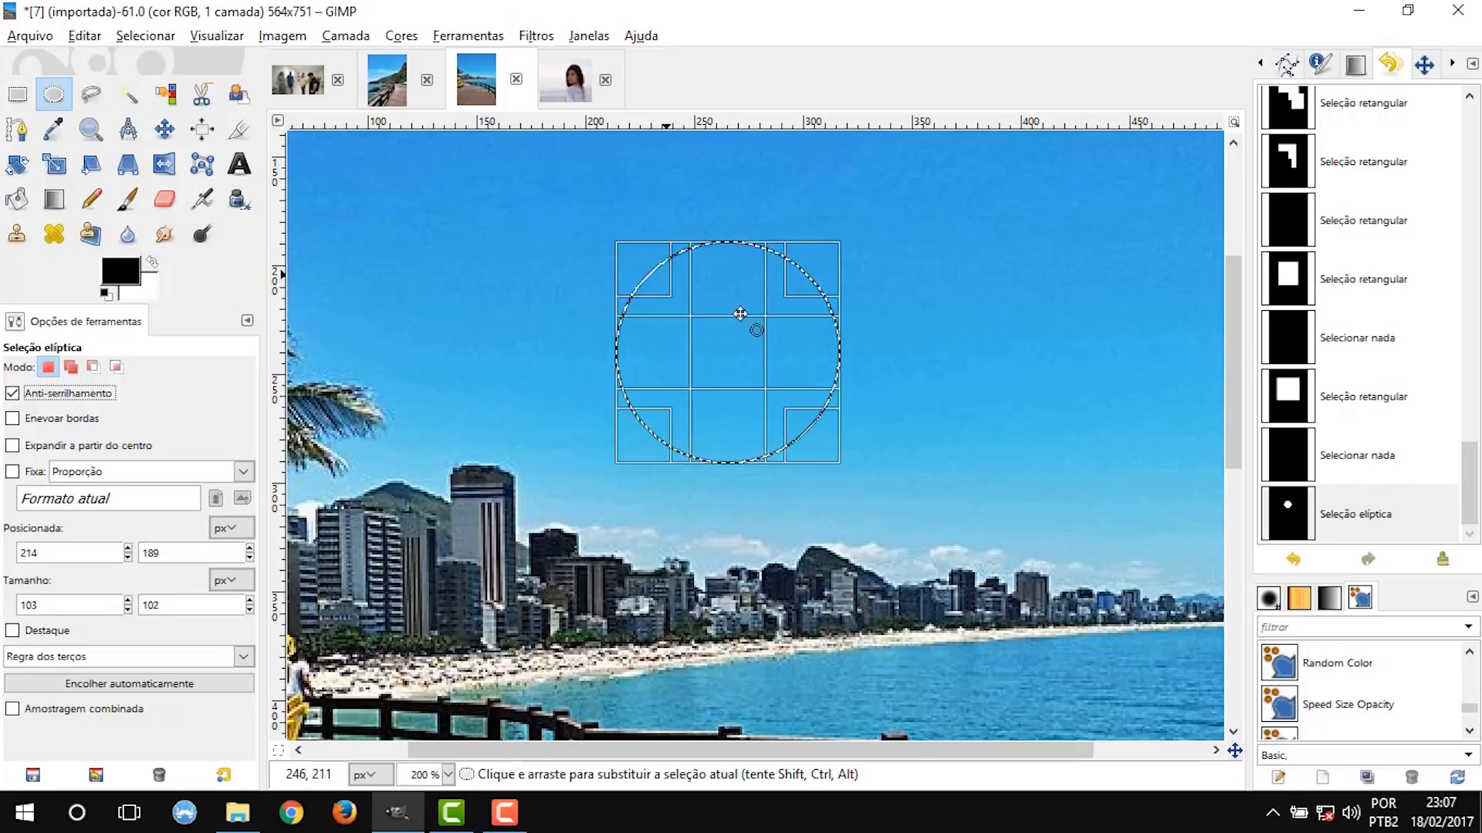
Add an elliptical selection about 111 × 115 px beside the first, and draw further ellipses with expansion from the centre enabled.
{"action": "left_click_drag", "start_coordinate": [924, 251], "coordinate": [1181, 520]}
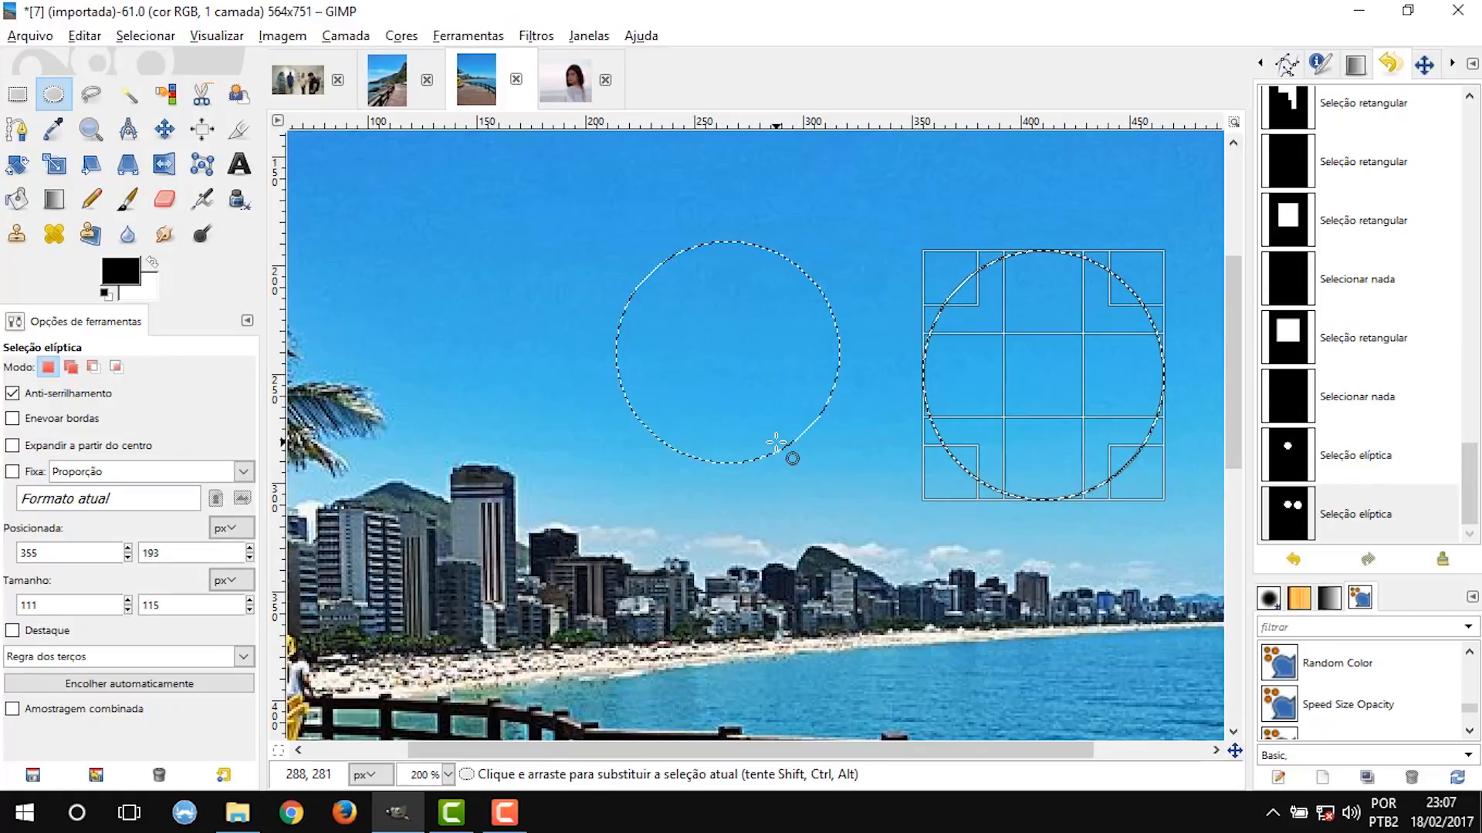
{"action": "left_click", "coordinate": [85, 445]}
{"action": "left_click_drag", "start_coordinate": [474, 282], "coordinate": [595, 380]}
{"action": "mouse_move", "coordinate": [706, 538]}
{"action": "left_mouse_down"}
{"action": "mouse_move", "coordinate": [845, 687]}
{"action": "mouse_move", "coordinate": [717, 554]}
{"action": "left_mouse_up"}
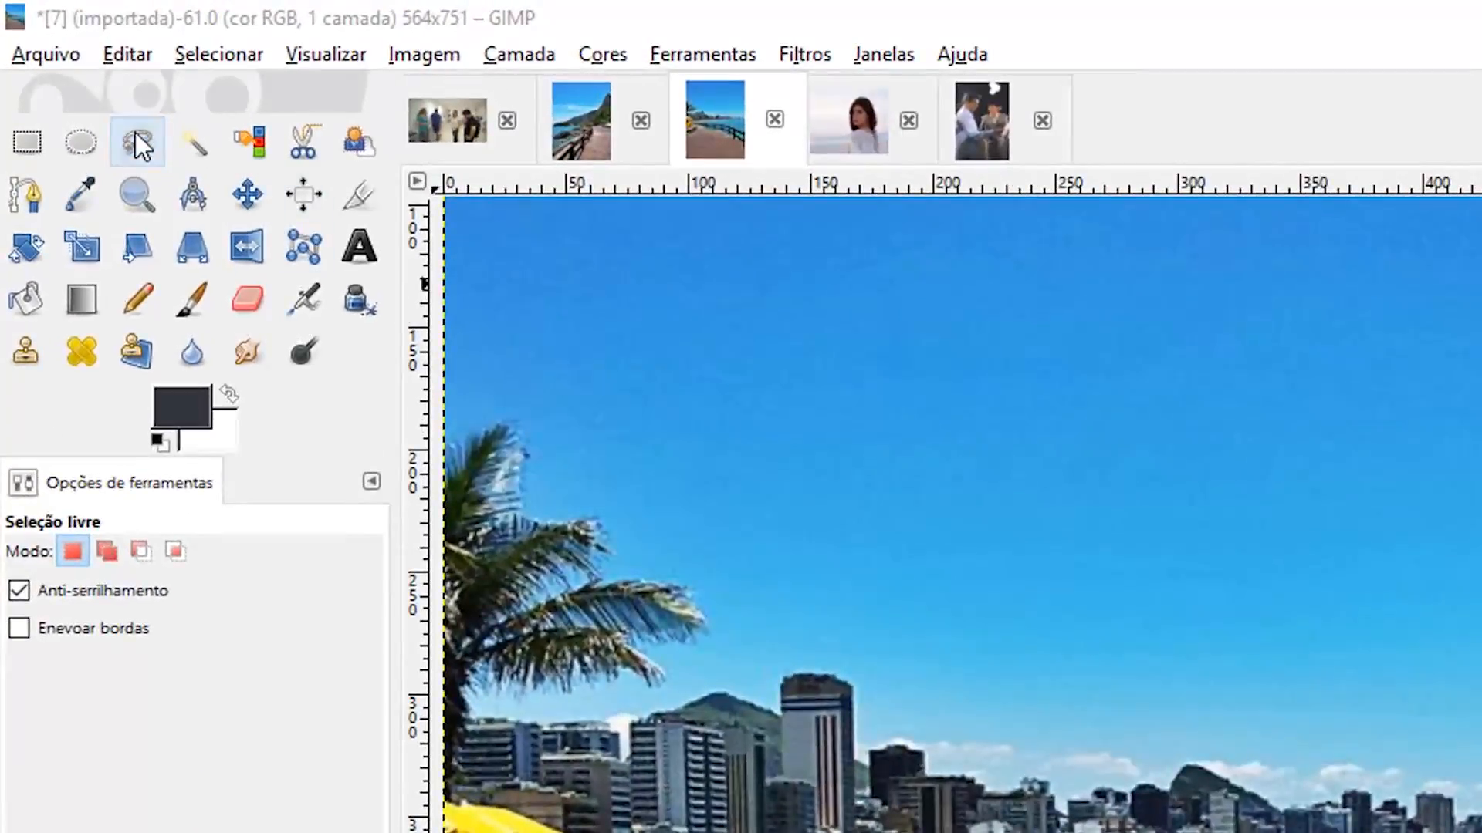
Outline a cloud-shaped freehand area in the sky with the Free Select tool and clear its contents.
{"action": "left_click", "coordinate": [136, 133]}
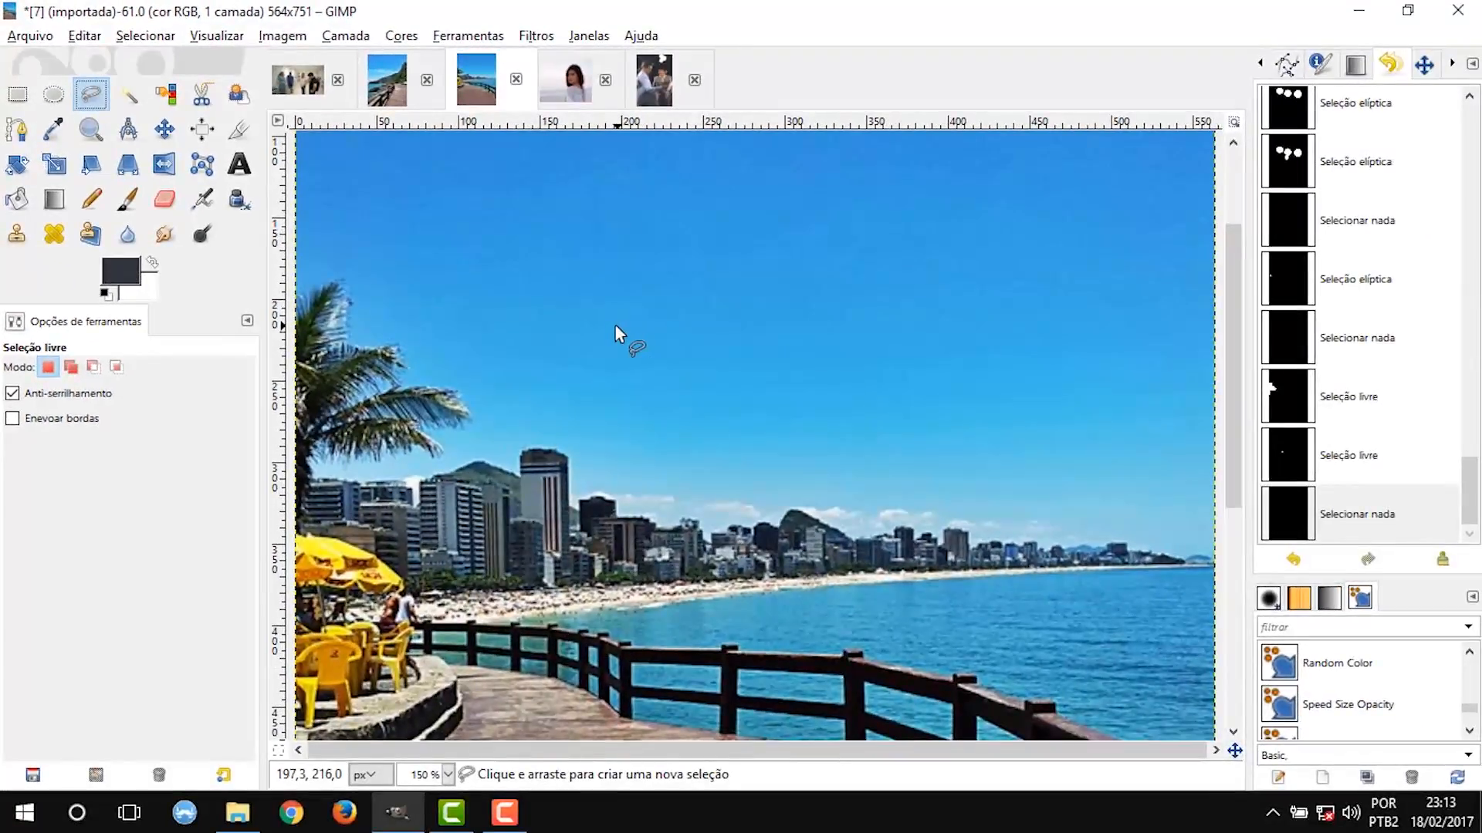
{"action": "left_click_drag", "start_coordinate": [853, 452], "coordinate": [894, 450]}
{"action": "left_click_drag", "start_coordinate": [645, 324], "coordinate": [885, 327]}
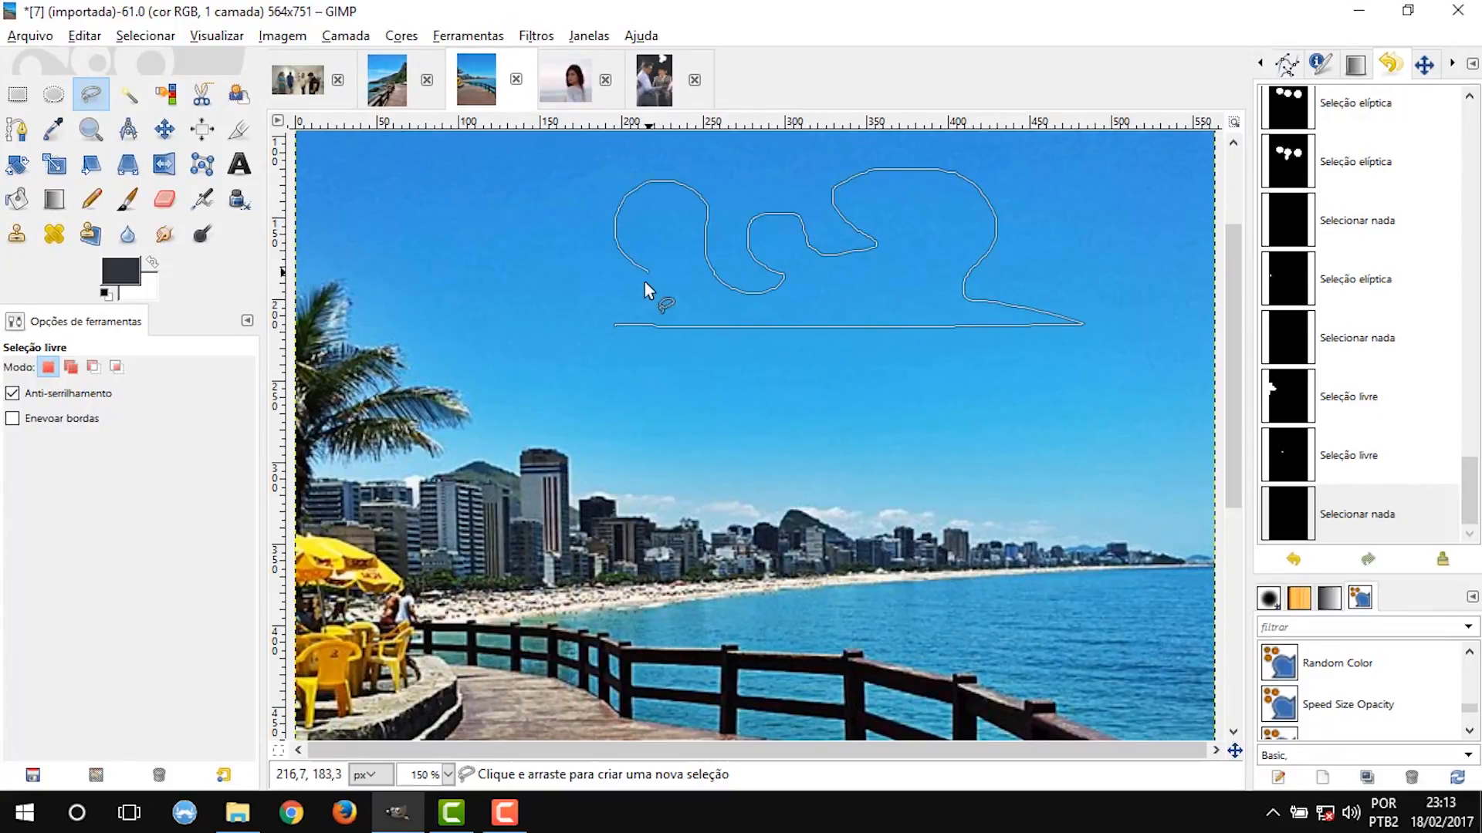
{"action": "left_click_drag", "start_coordinate": [562, 296], "coordinate": [596, 322]}
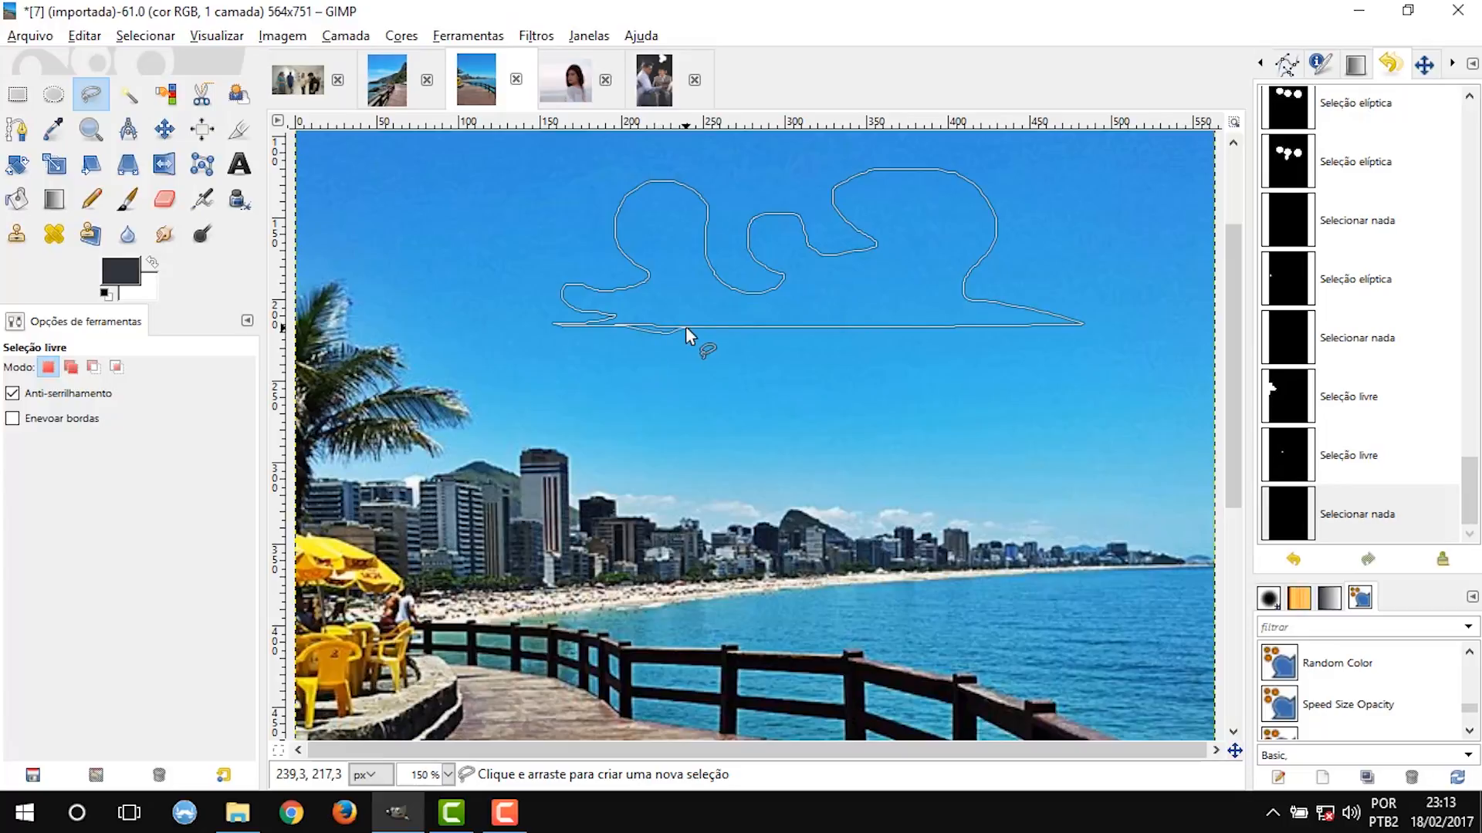
{"action": "left_click_drag", "start_coordinate": [685, 325], "coordinate": [687, 329]}
{"action": "key", "text": "Return"}
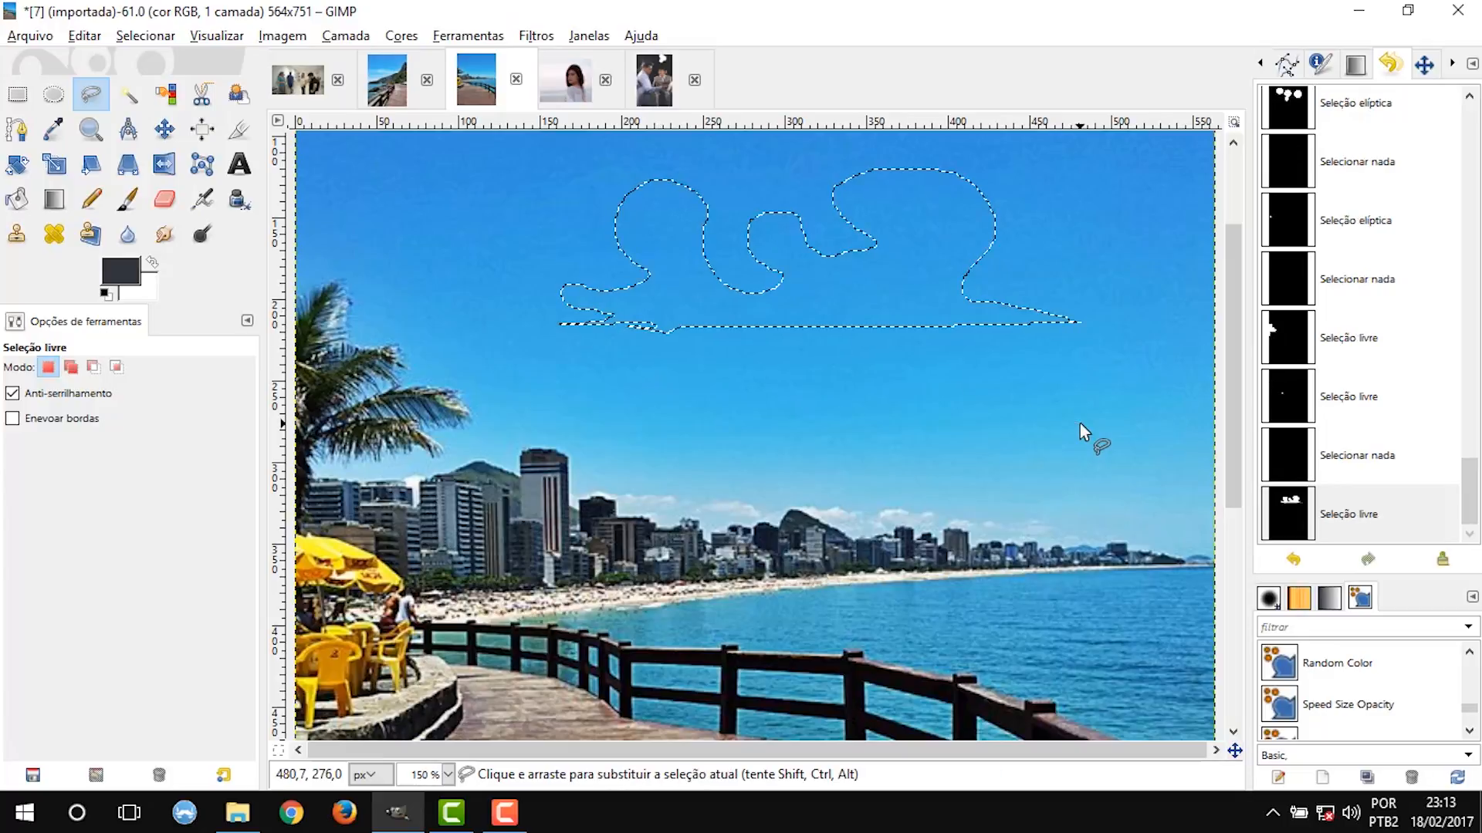
{"action": "key", "text": "Delete"}
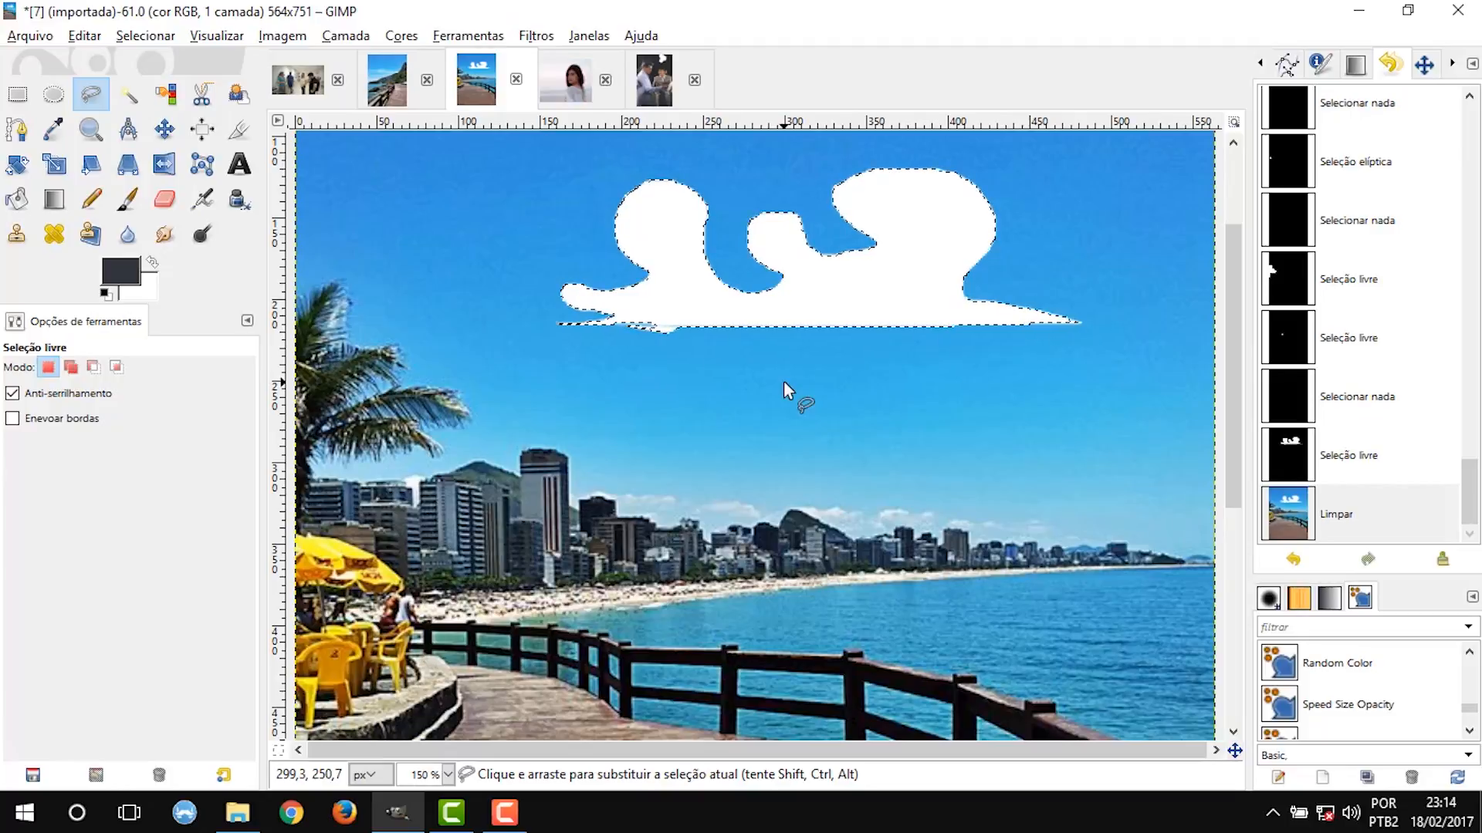
Outline the light facade of the tallest tower with straight Free Select segments and clear its contents.
{"action": "left_click", "coordinate": [520, 465]}
{"action": "left_click", "coordinate": [520, 467]}
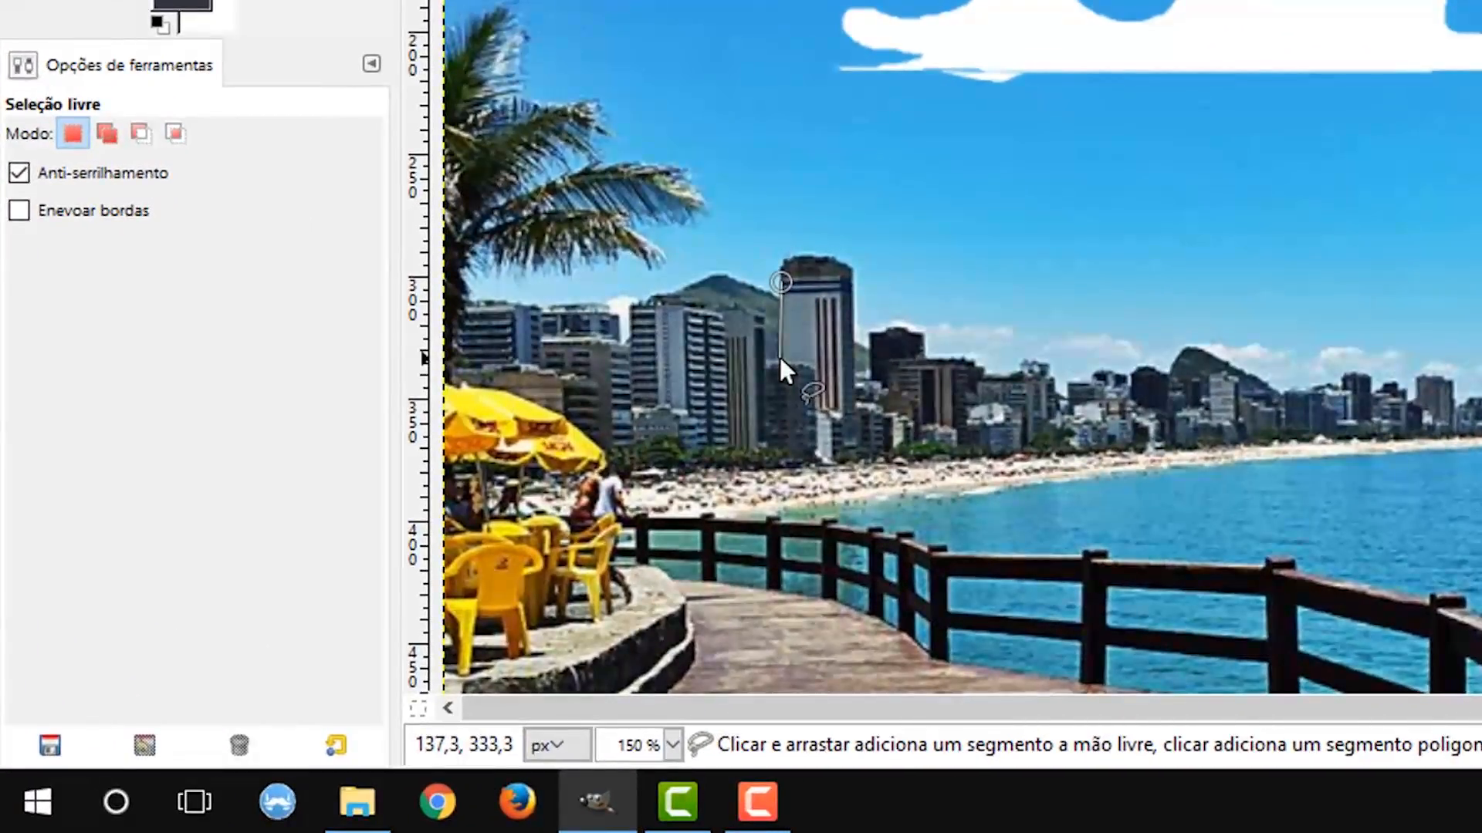
{"action": "left_click", "coordinate": [779, 358]}
{"action": "left_click", "coordinate": [813, 362]}
{"action": "left_click", "coordinate": [816, 406]}
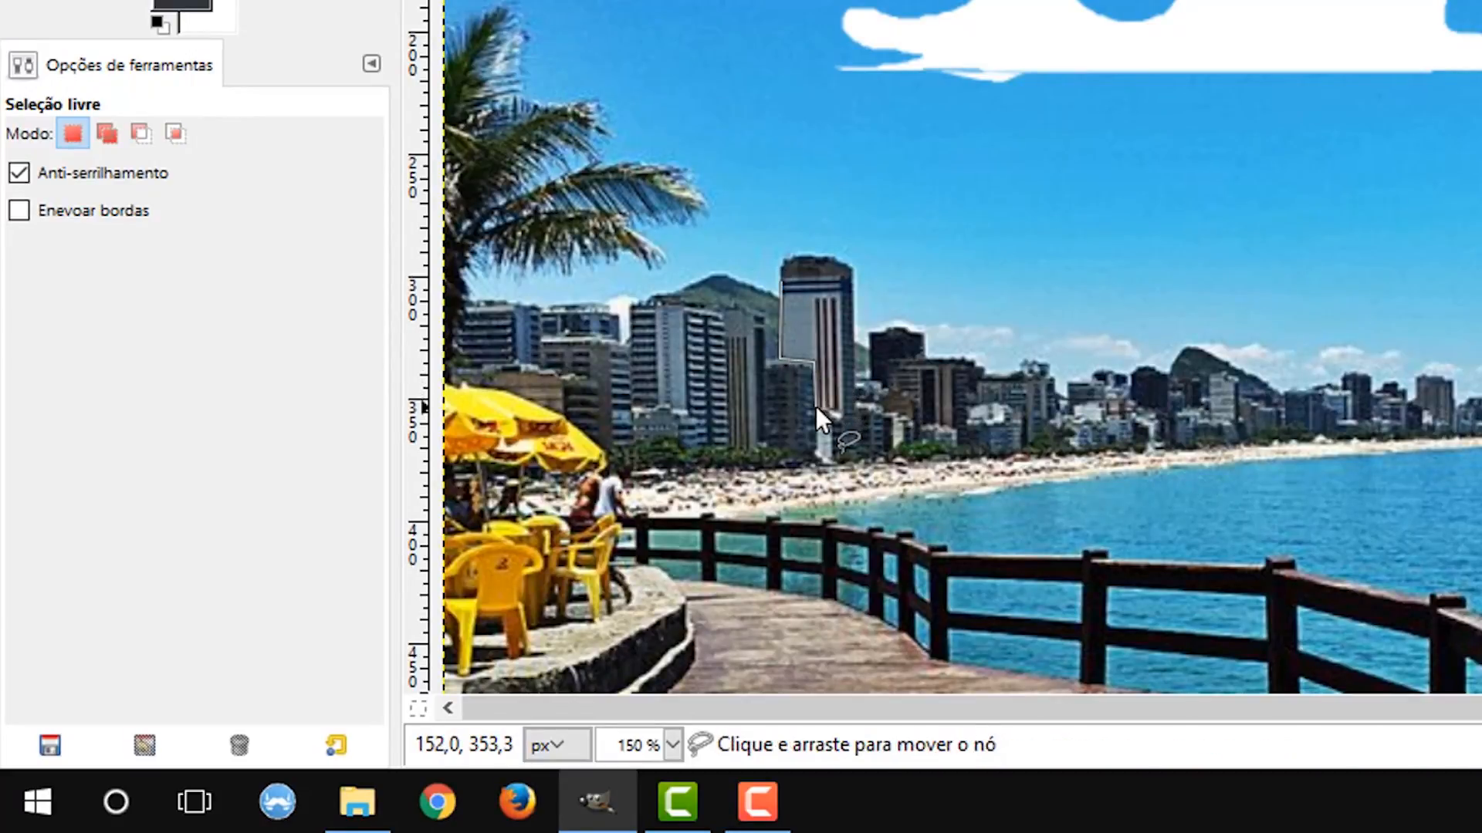
{"action": "left_click", "coordinate": [839, 407]}
{"action": "left_click", "coordinate": [845, 276]}
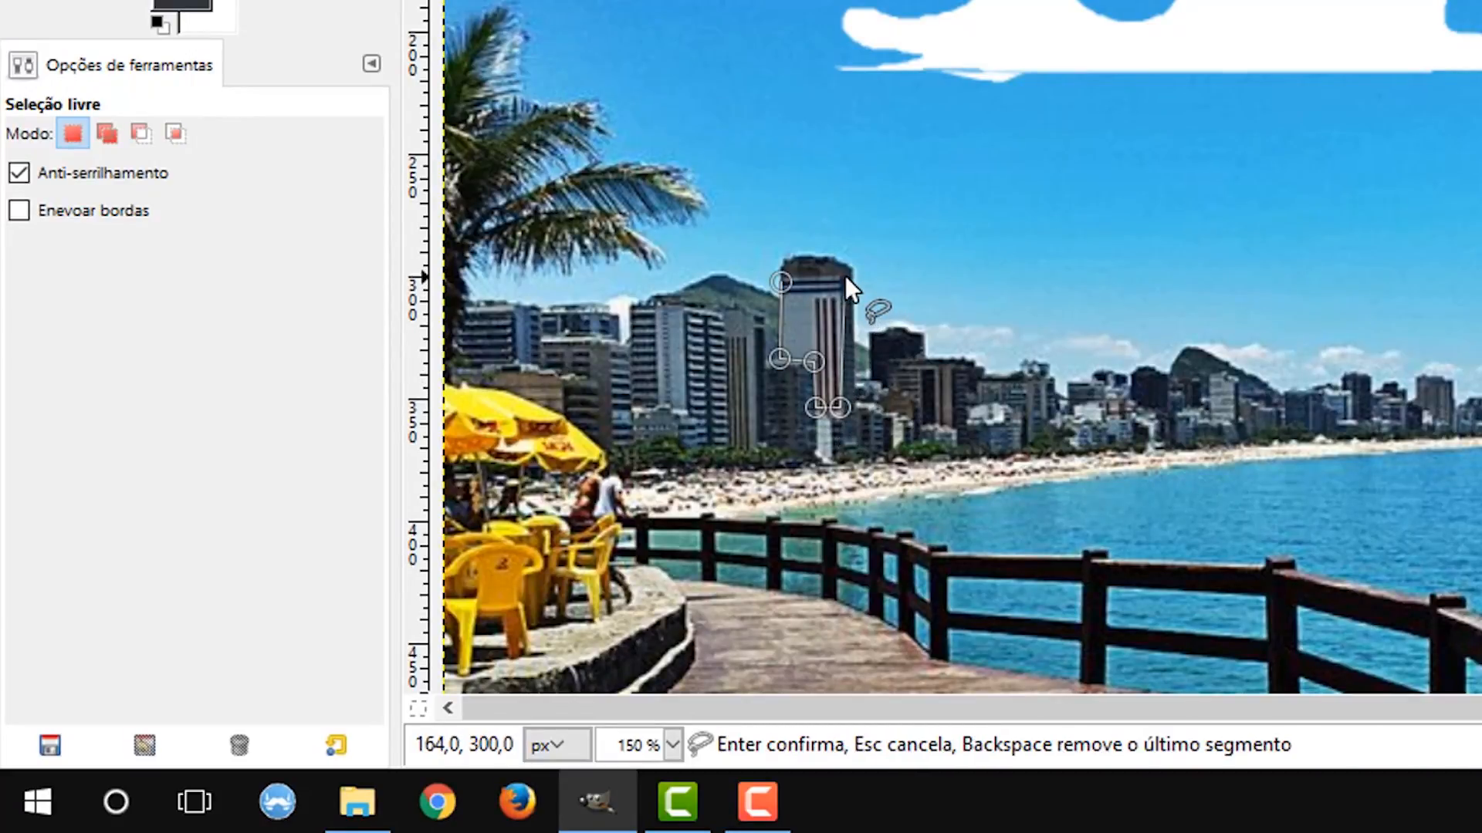
{"action": "left_click", "coordinate": [779, 277]}
{"action": "key", "text": "Return"}
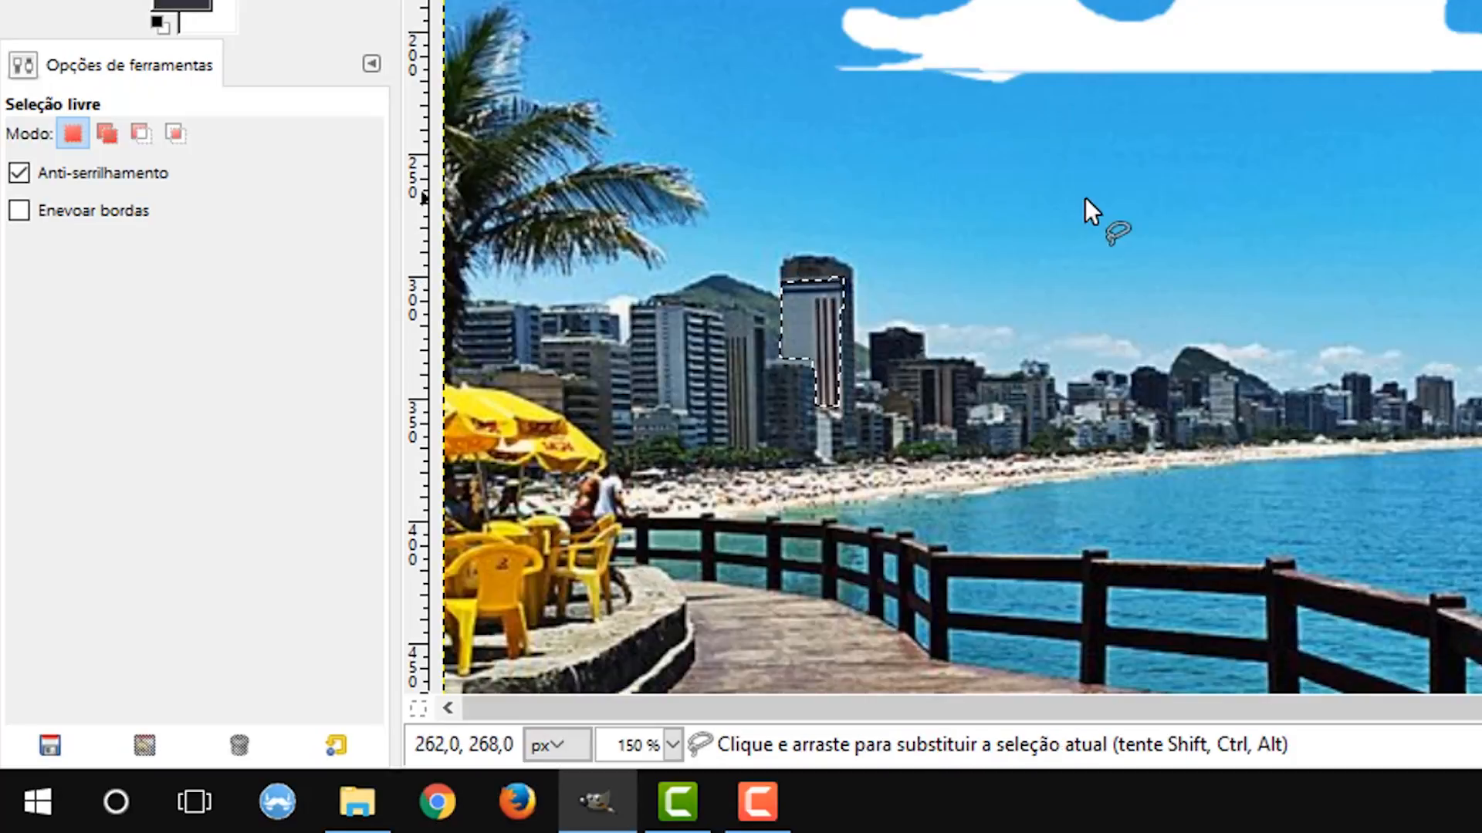
{"action": "key", "text": "Delete"}
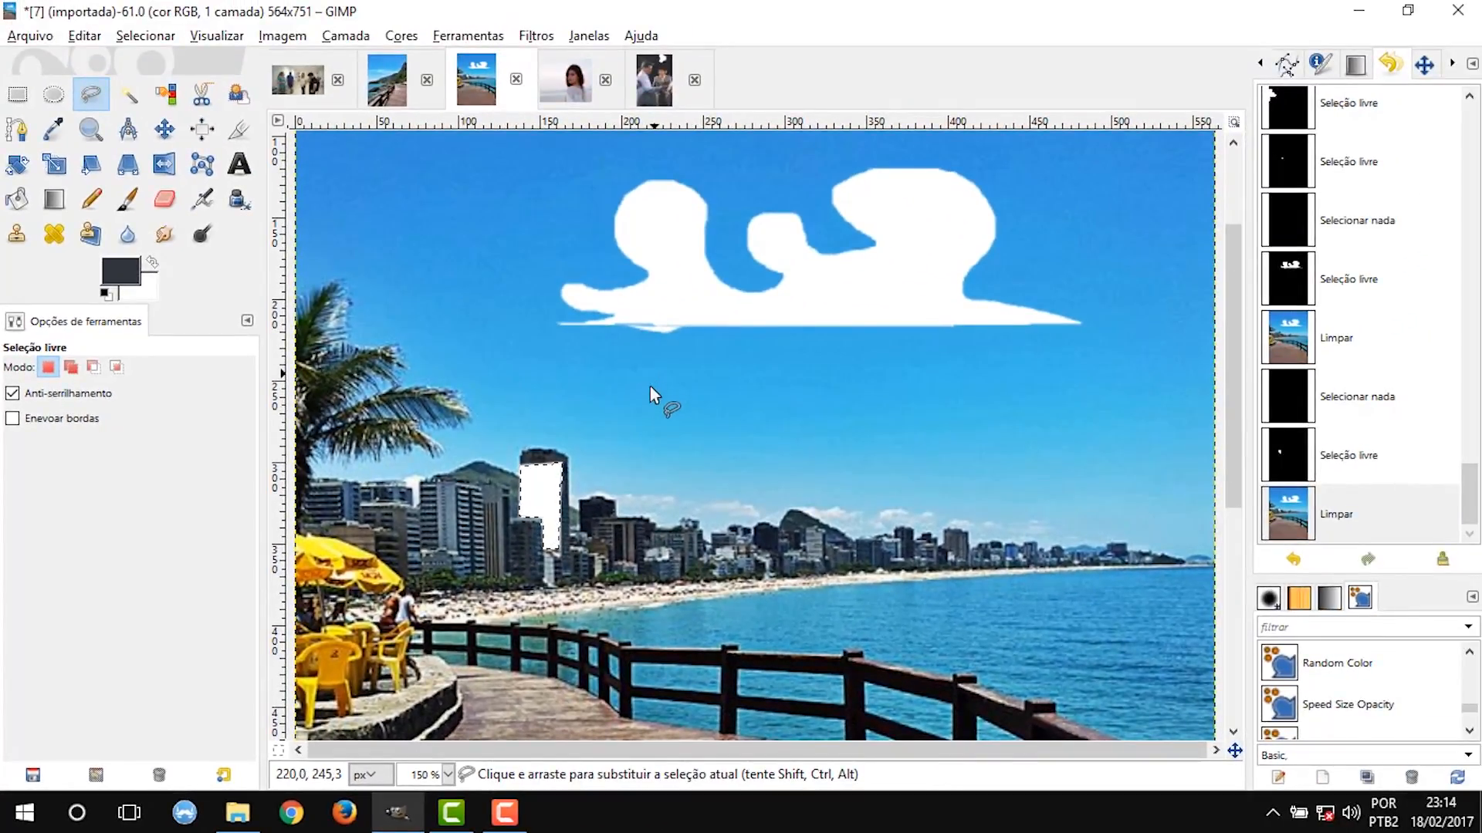
Outline an elongated freehand area in the sky beneath the white cloud shape and clear its contents.
{"action": "mouse_move", "coordinate": [650, 389]}
{"action": "left_mouse_down"}
{"action": "mouse_move", "coordinate": [892, 434]}
{"action": "mouse_move", "coordinate": [1011, 412]}
{"action": "mouse_move", "coordinate": [998, 370]}
{"action": "mouse_move", "coordinate": [854, 381]}
{"action": "mouse_move", "coordinate": [792, 350]}
{"action": "mouse_move", "coordinate": [747, 369]}
{"action": "mouse_move", "coordinate": [693, 337]}
{"action": "mouse_move", "coordinate": [670, 348]}
{"action": "mouse_move", "coordinate": [670, 379]}
{"action": "mouse_move", "coordinate": [615, 361]}
{"action": "mouse_move", "coordinate": [601, 378]}
{"action": "mouse_move", "coordinate": [630, 395]}
{"action": "mouse_move", "coordinate": [639, 433]}
{"action": "mouse_move", "coordinate": [650, 386]}
{"action": "left_mouse_up"}
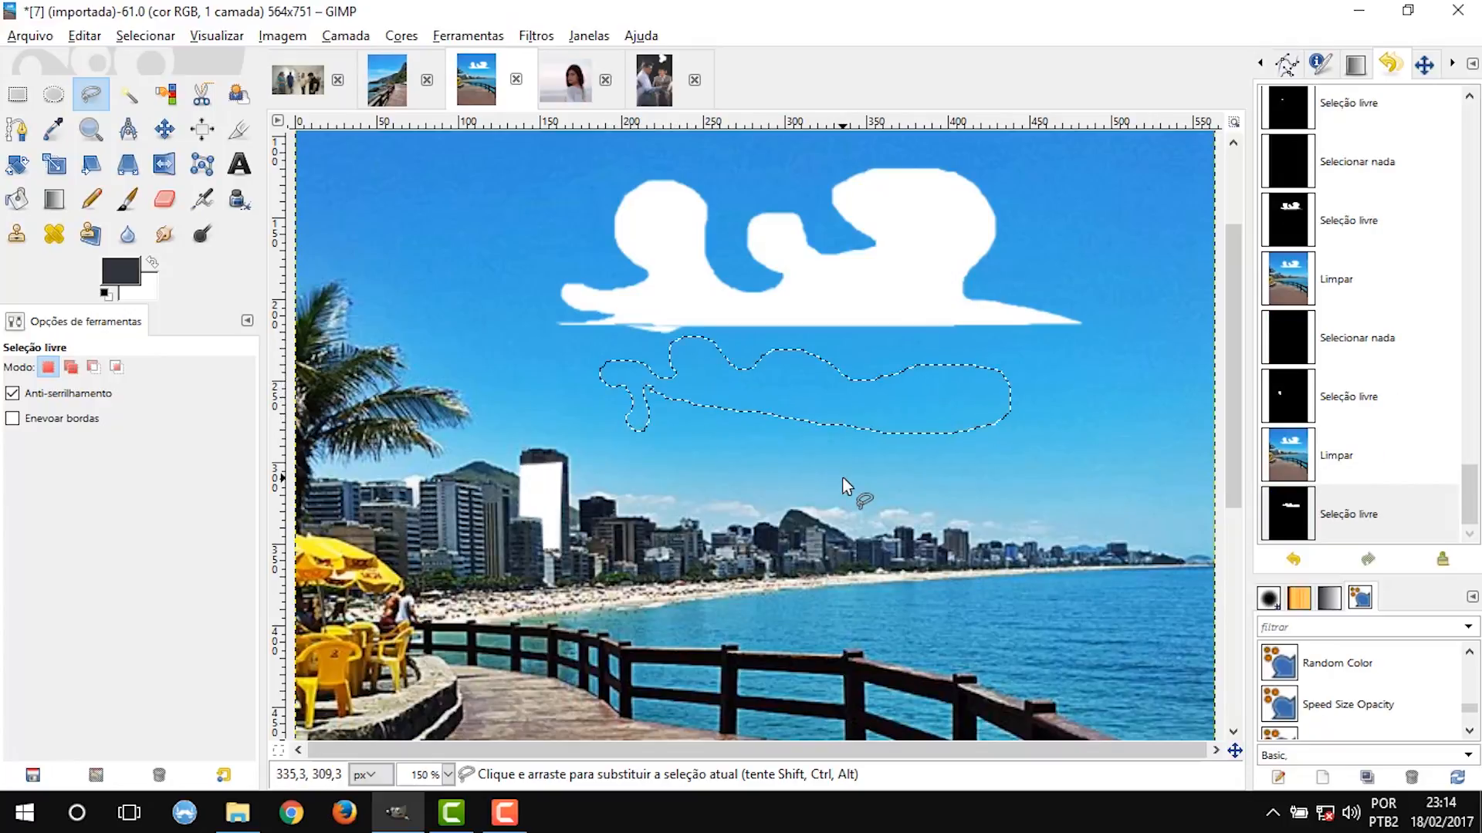
{"action": "key", "text": "Delete"}
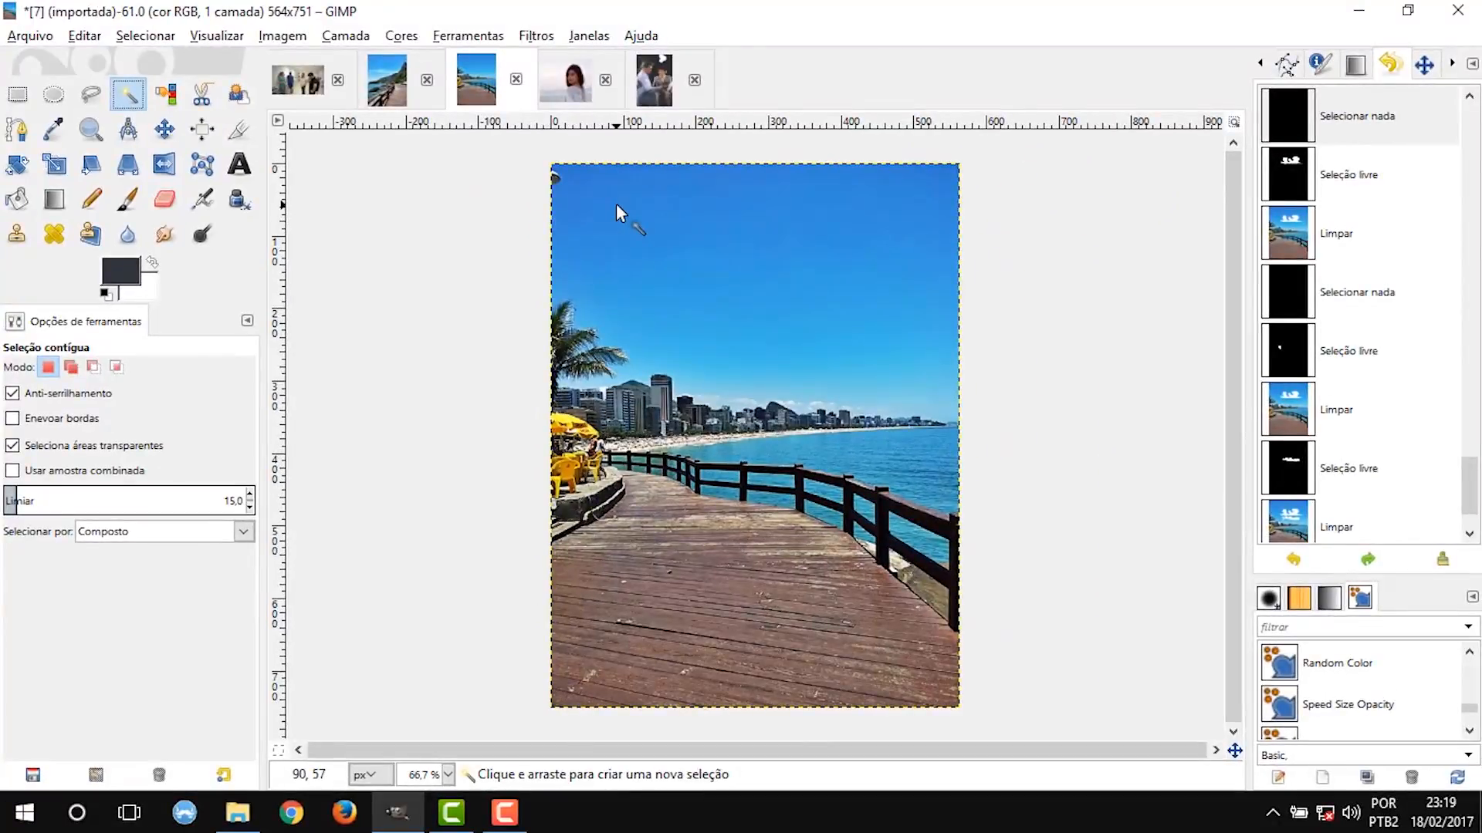
Select the upper sky with Fuzzy Select, then replace it with a Select by Color selection based on the lower sky's blue.
{"action": "left_click", "coordinate": [618, 203]}
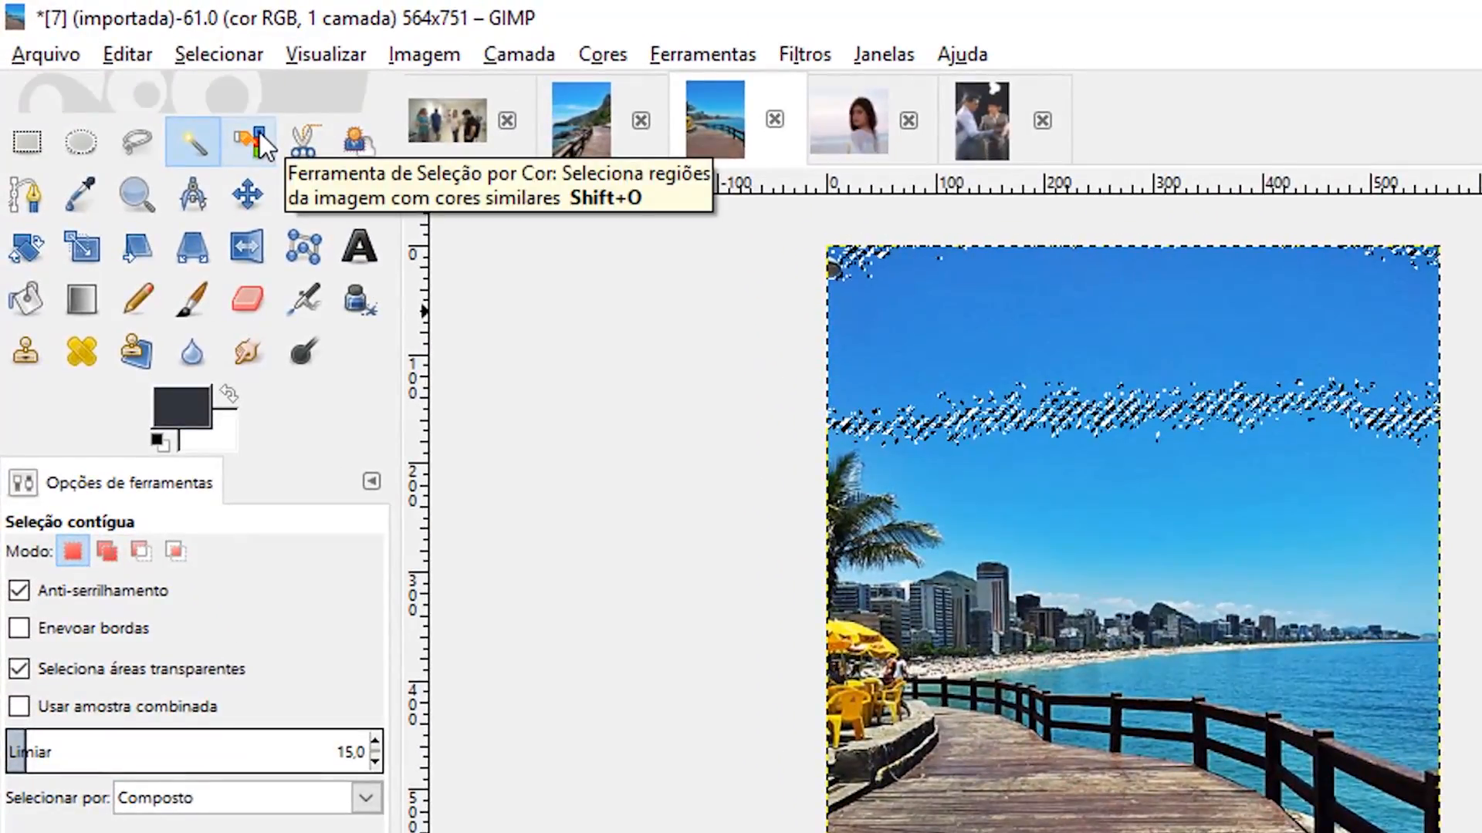
{"action": "left_click", "coordinate": [259, 133]}
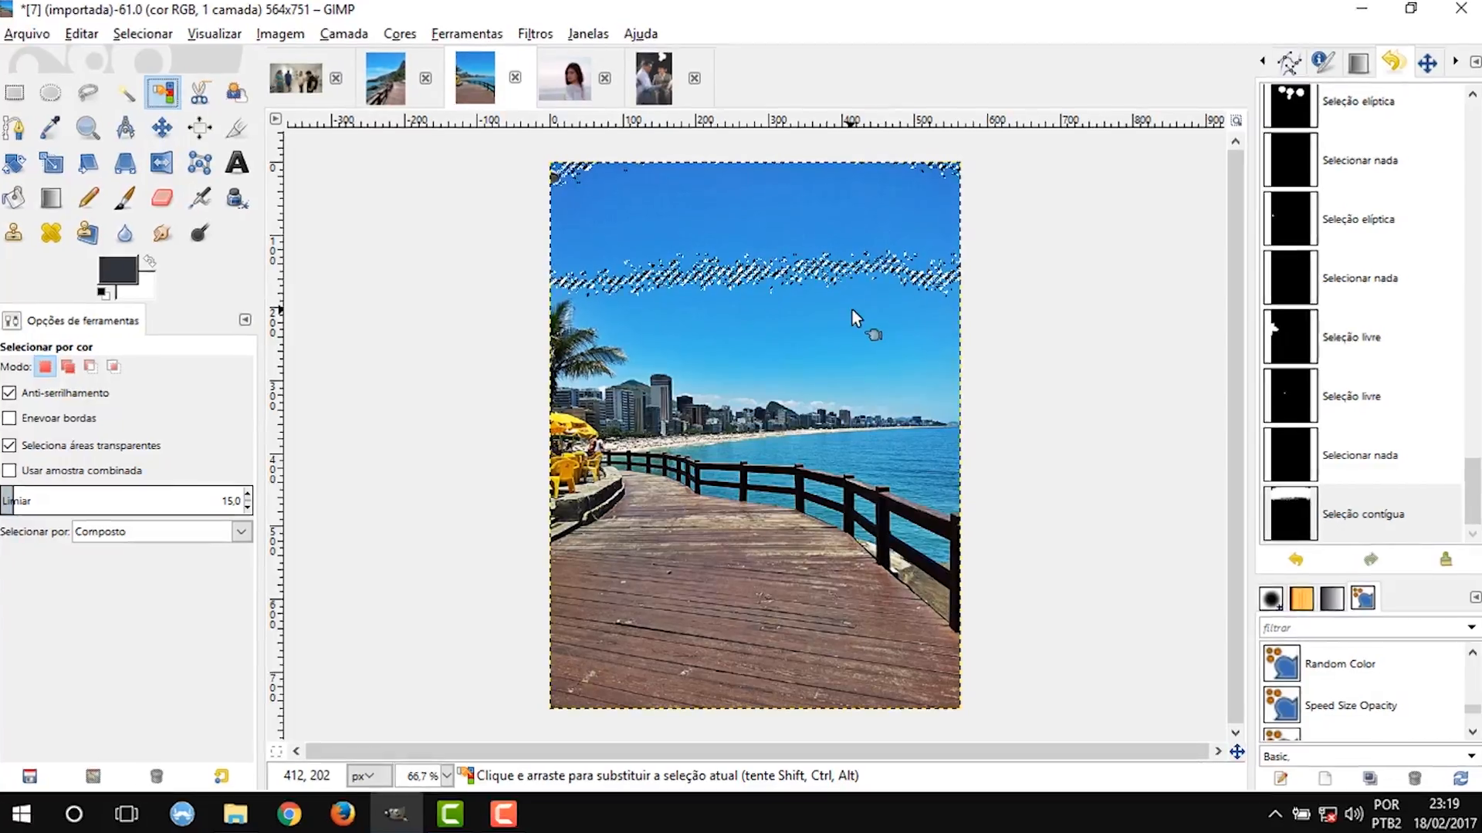
{"action": "left_click", "coordinate": [852, 308]}
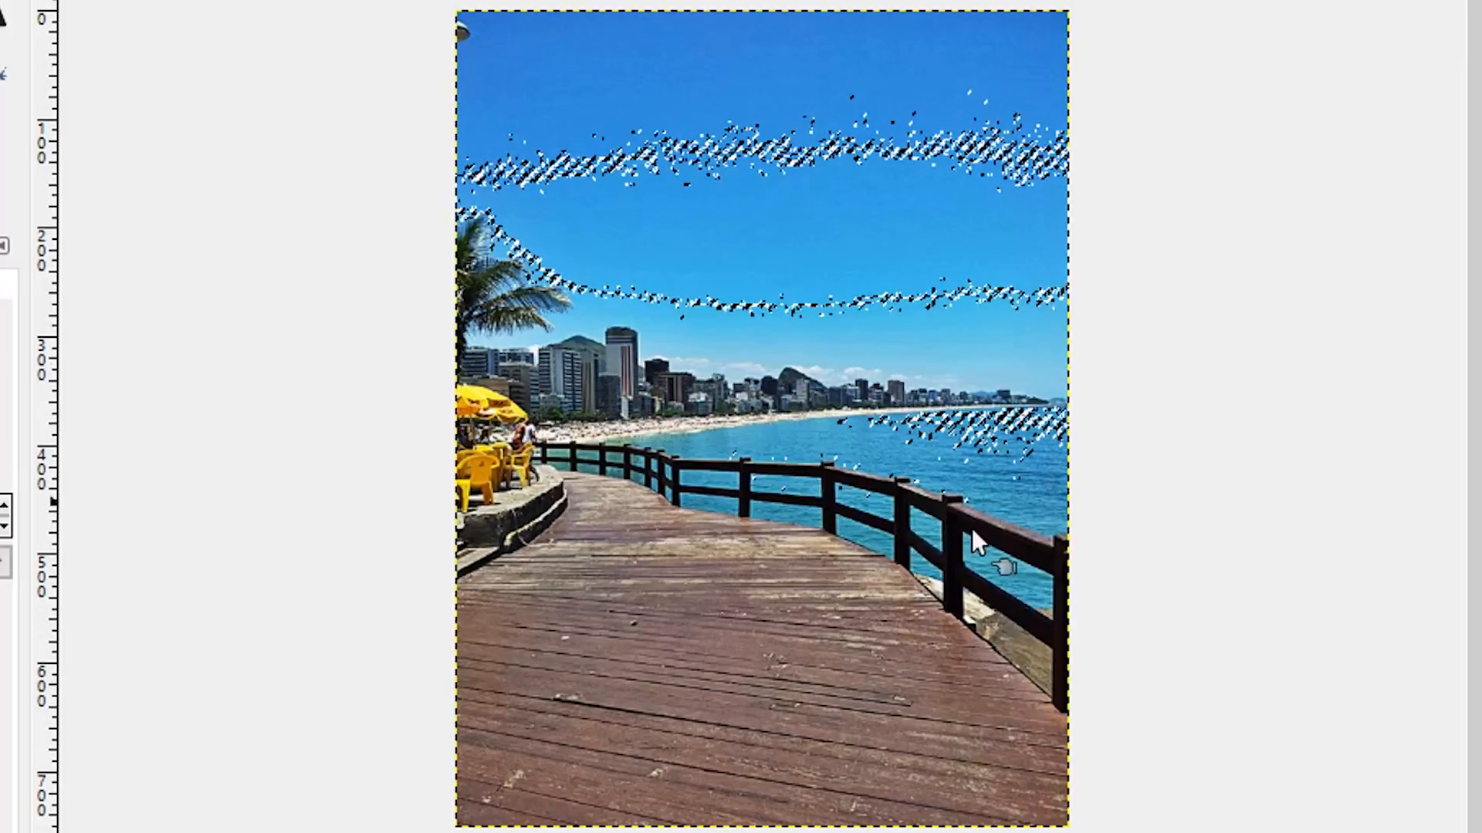
Select the railing's dark colour across the whole photo, then deselect it and pick only the contiguous railing area with Fuzzy Select.
{"action": "left_click", "coordinate": [957, 578]}
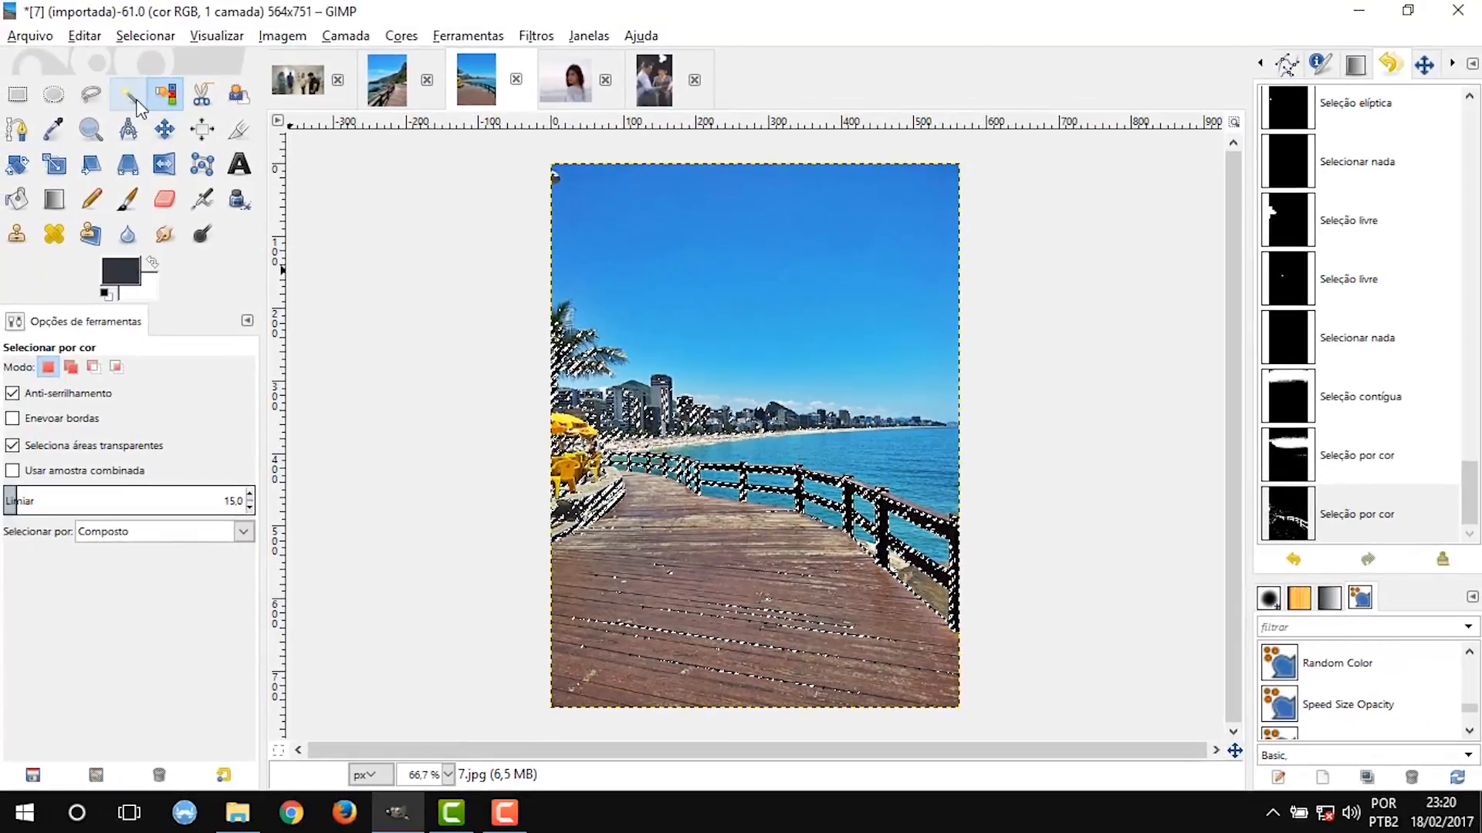
{"action": "left_click", "coordinate": [128, 95]}
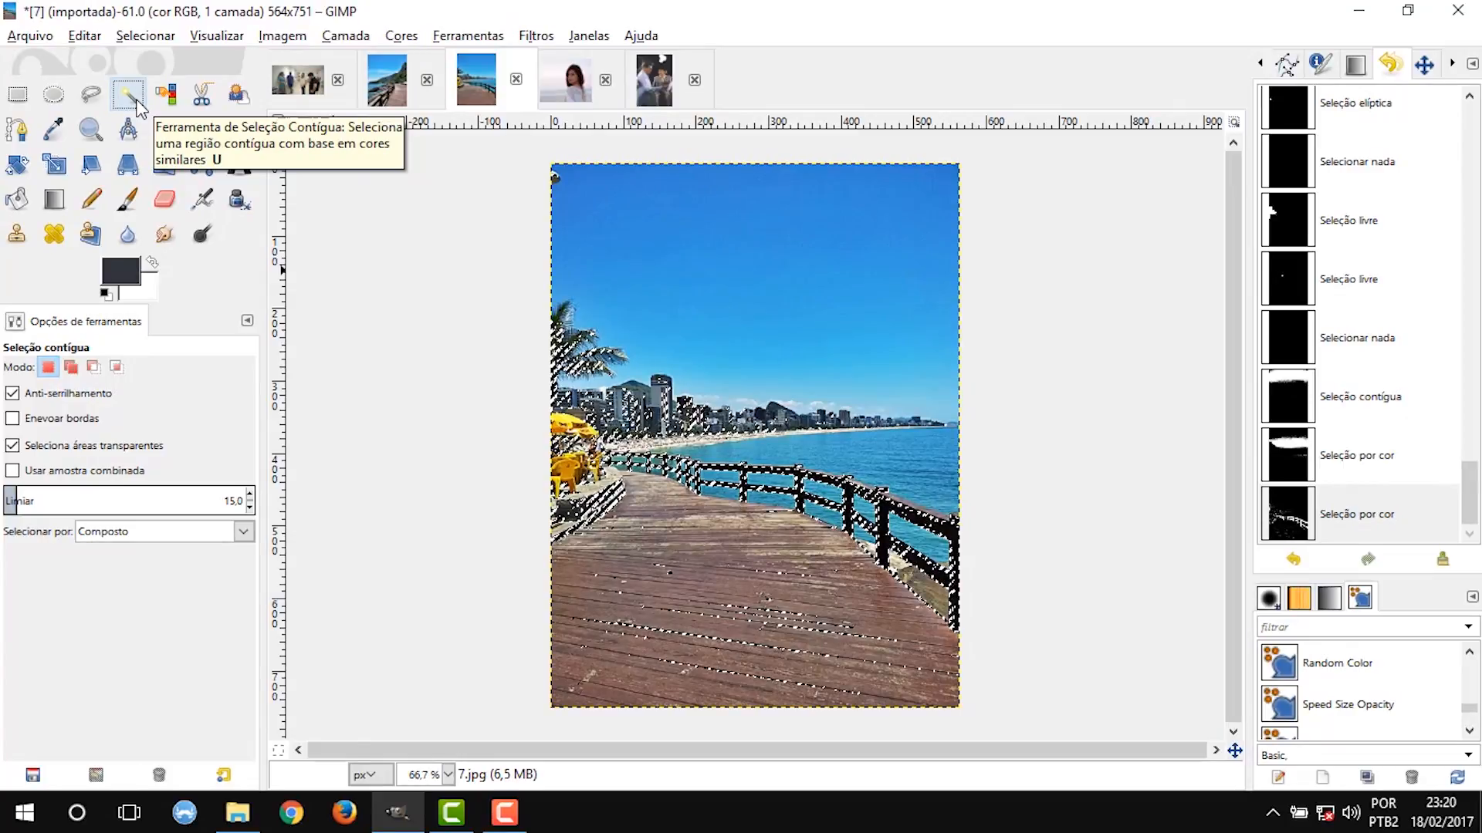
{"action": "key", "text": "ctrl+shift+a"}
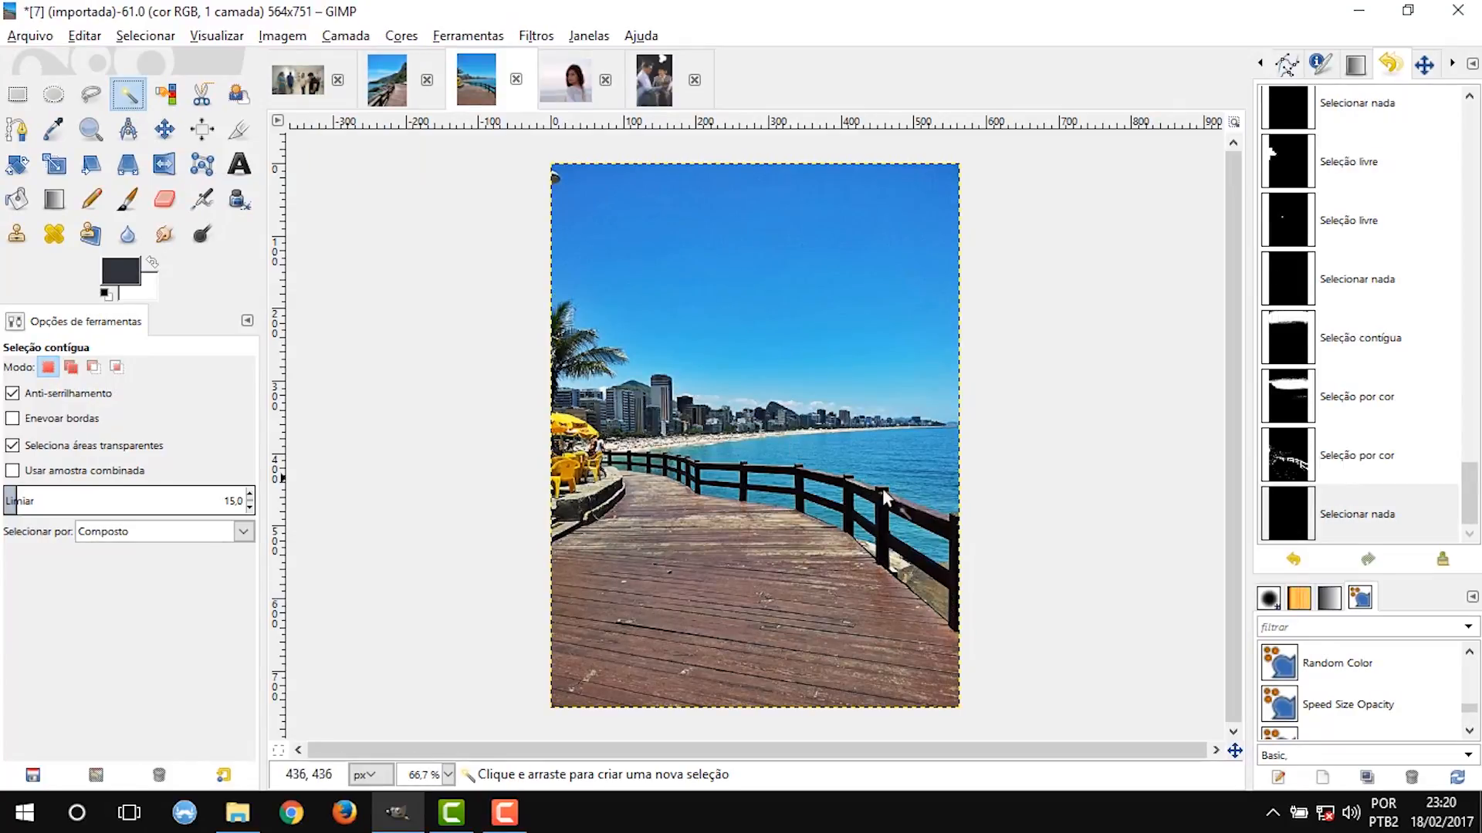
{"action": "left_click", "coordinate": [883, 517]}
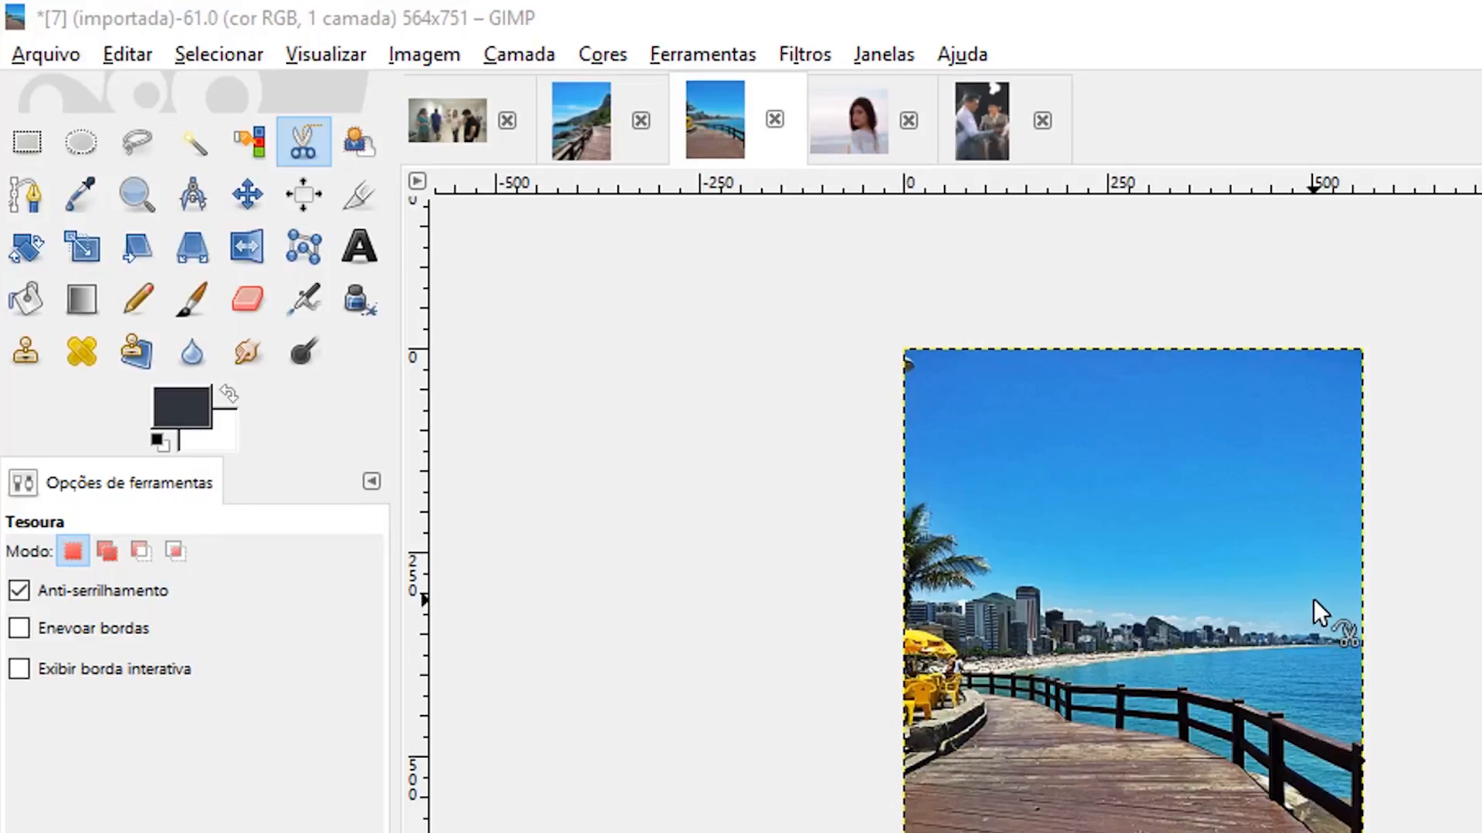
Start a Scissors Select path at the photo's right-edge horizon and trace the skyline over the distant buildings toward the rocky hill.
{"action": "scroll", "coordinate": [1312, 599], "scroll_direction": "up", "scroll_amount": 2}
{"action": "scroll", "coordinate": [756, 425], "scroll_direction": "down", "scroll_amount": 1, "text": "ctrl"}
{"action": "left_click", "coordinate": [274, 130]}
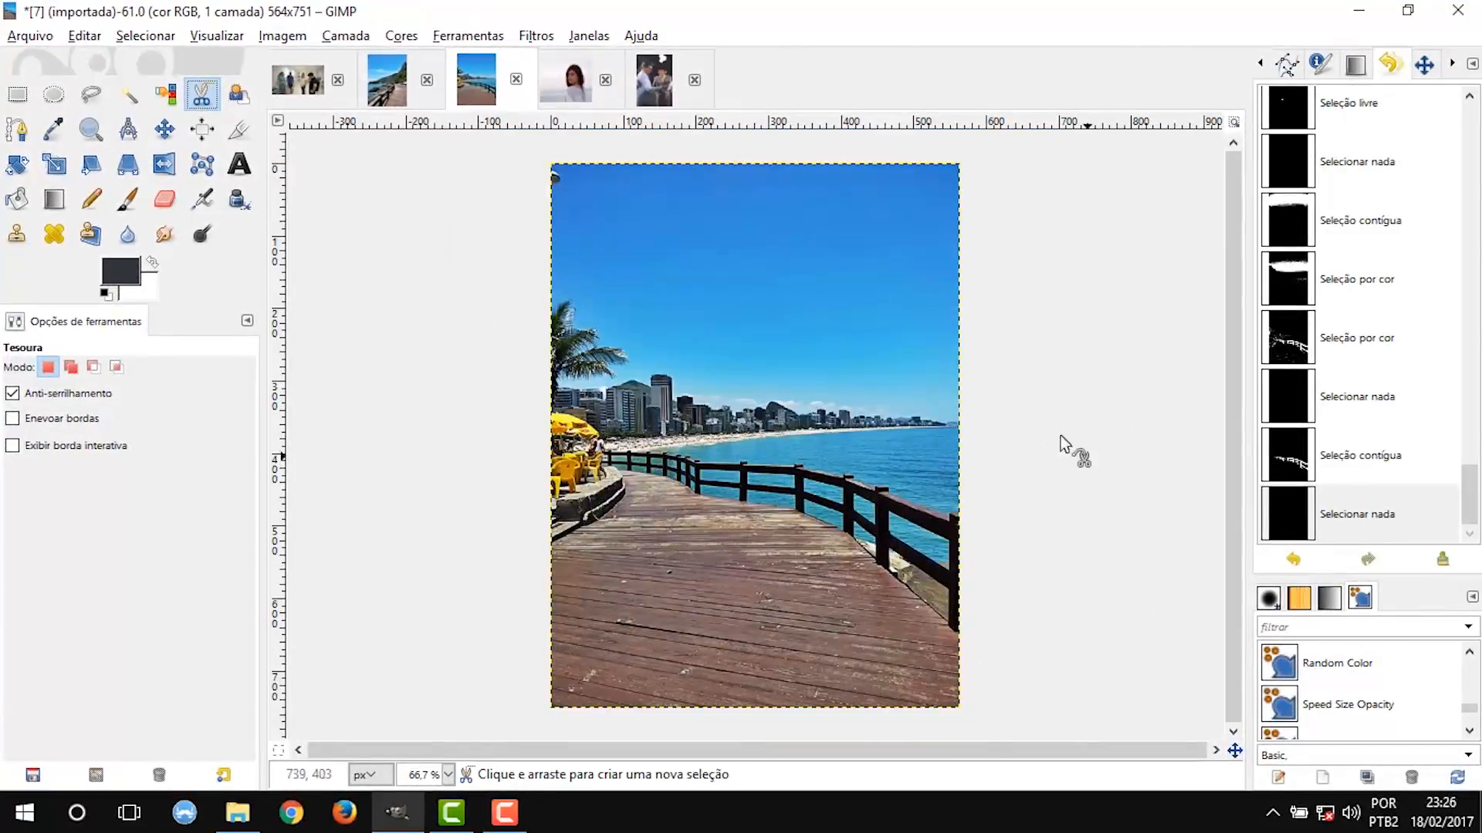
{"action": "scroll", "coordinate": [1065, 424], "scroll_direction": "up", "scroll_amount": 2, "text": "ctrl"}
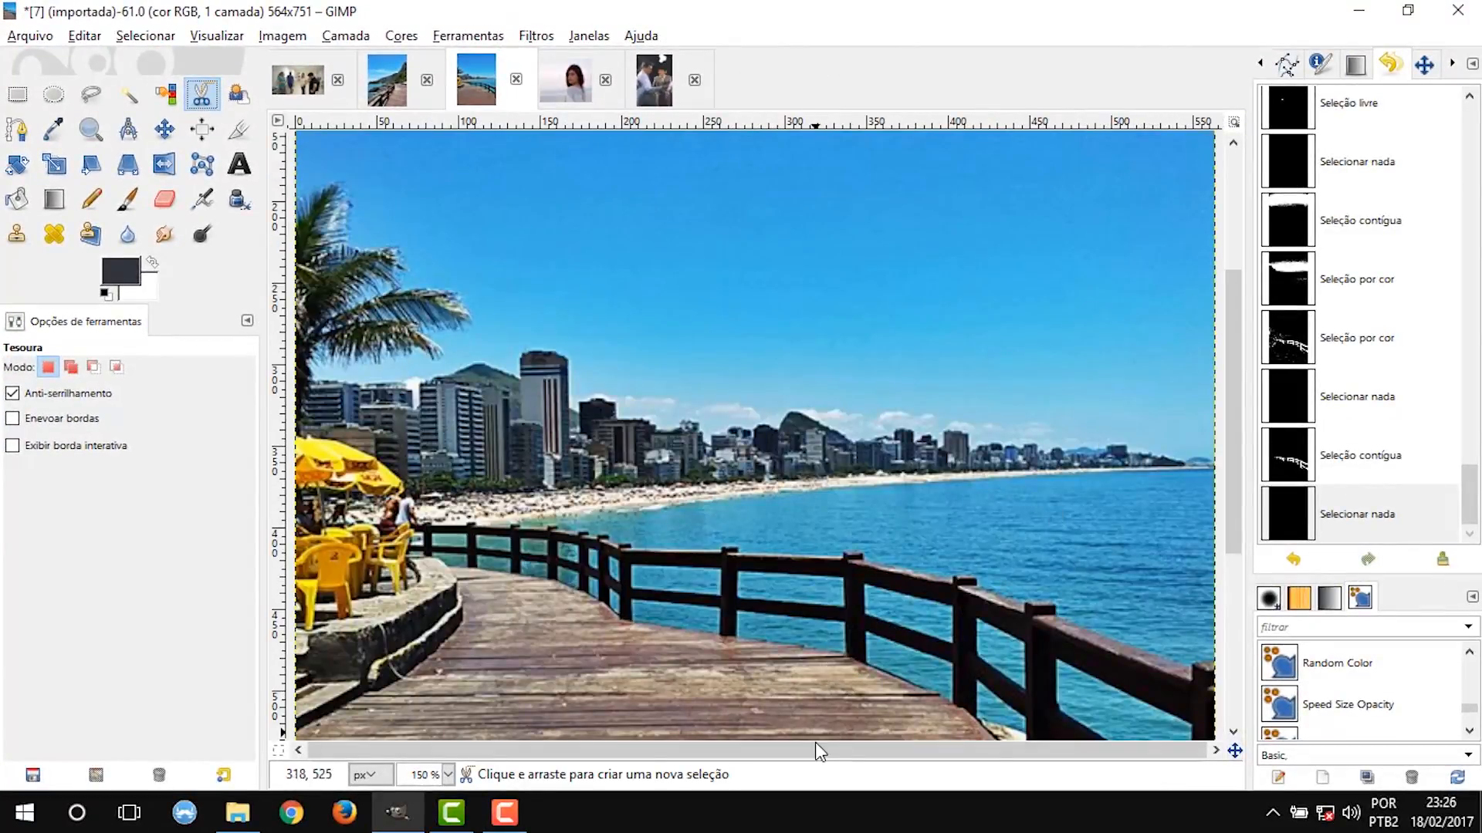
{"action": "scroll", "coordinate": [951, 683], "scroll_direction": "up", "scroll_amount": 2, "text": "ctrl"}
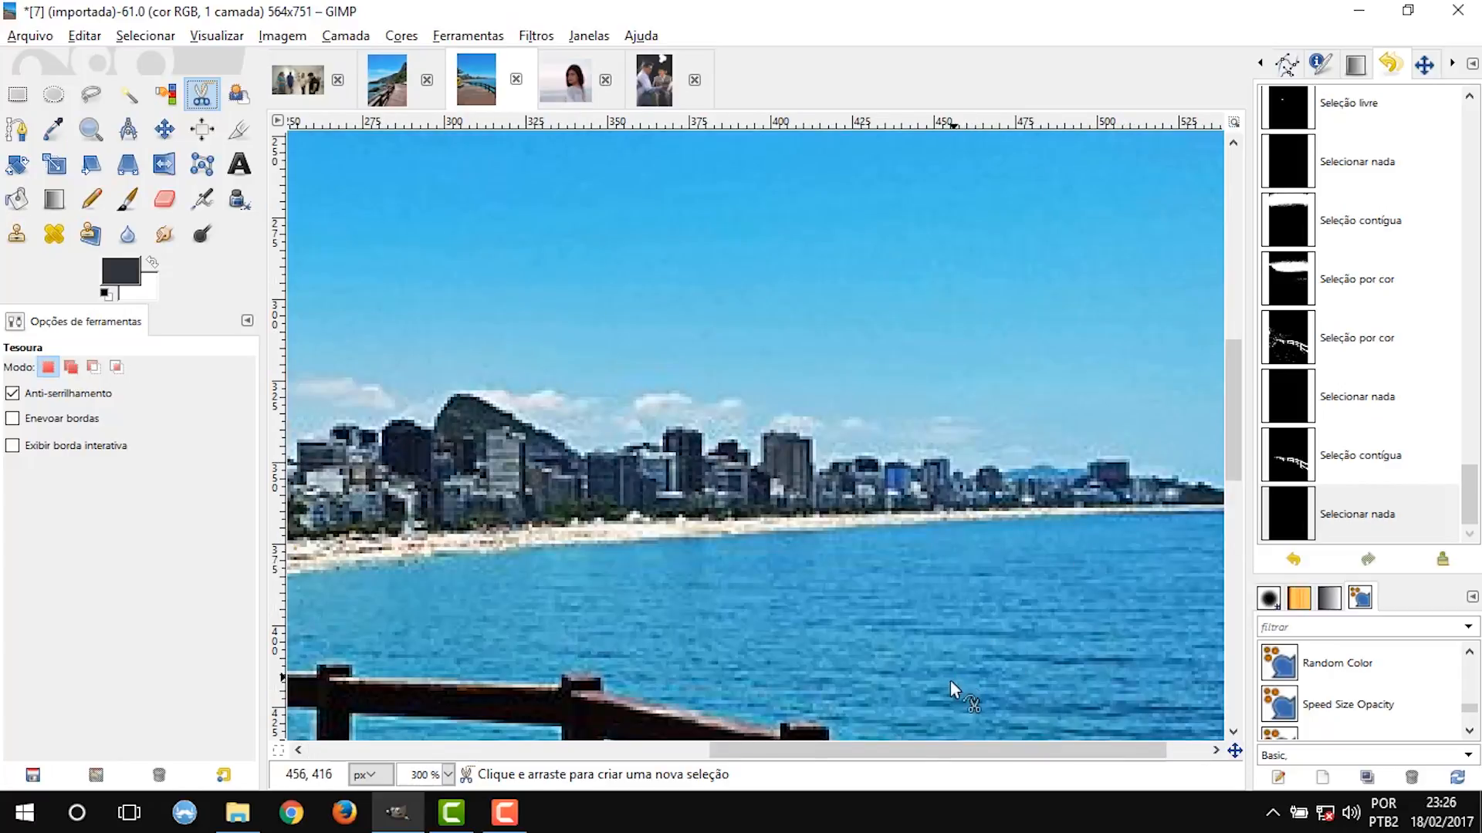
{"action": "left_click_drag", "start_coordinate": [881, 749], "coordinate": [1158, 752]}
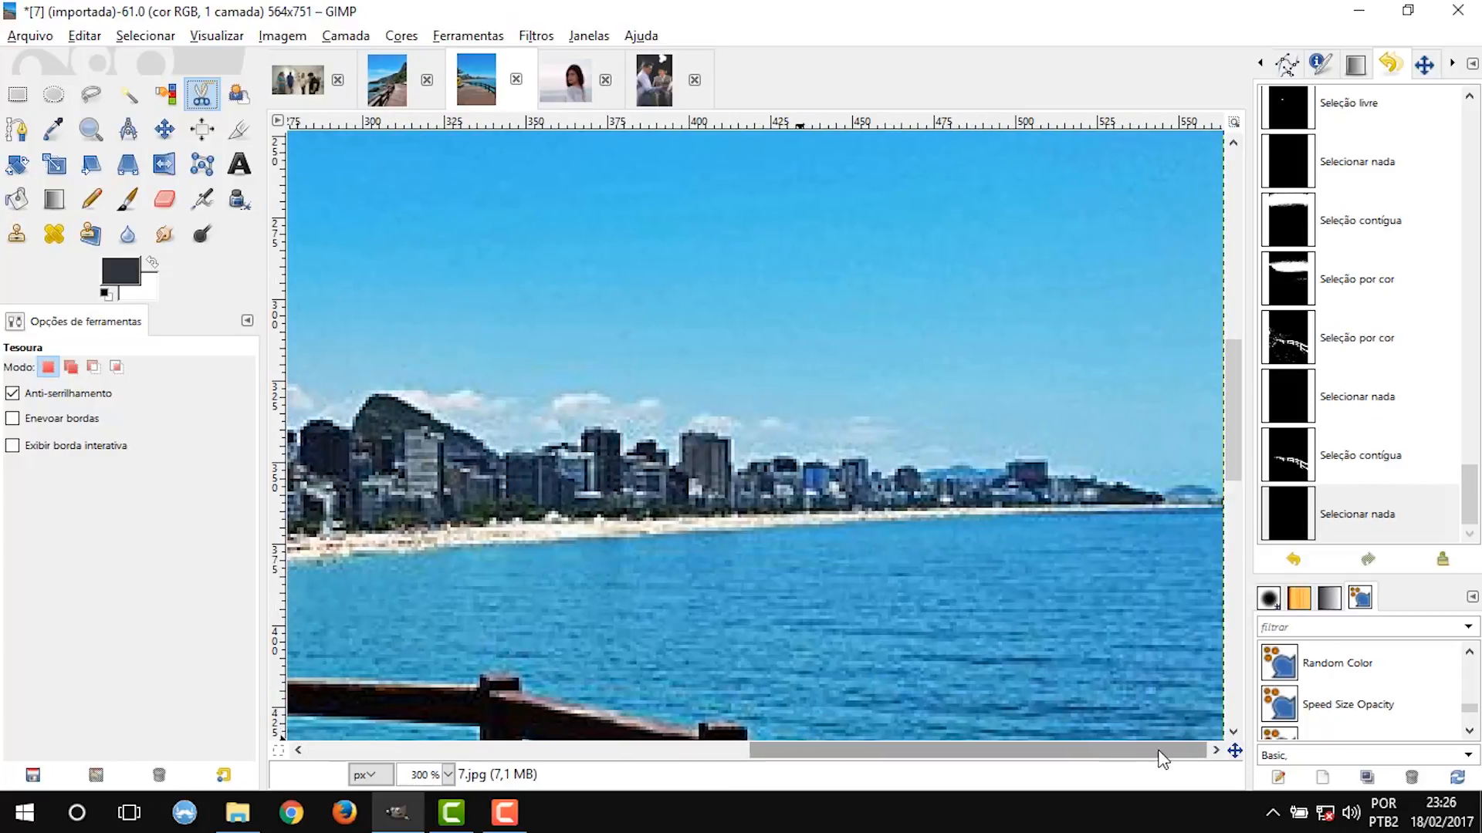
{"action": "left_click", "coordinate": [1215, 498]}
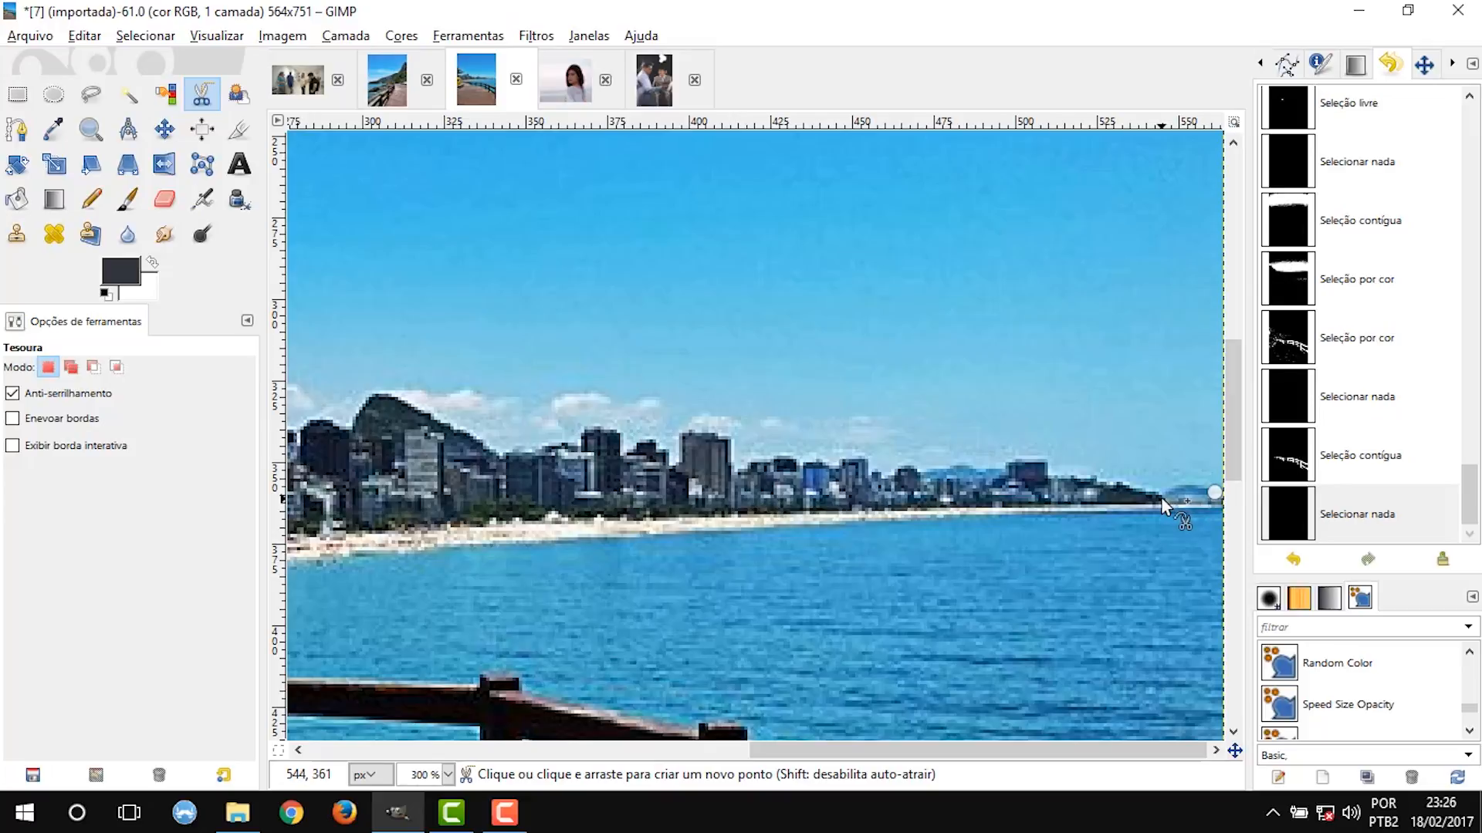
{"action": "left_click", "coordinate": [1162, 498]}
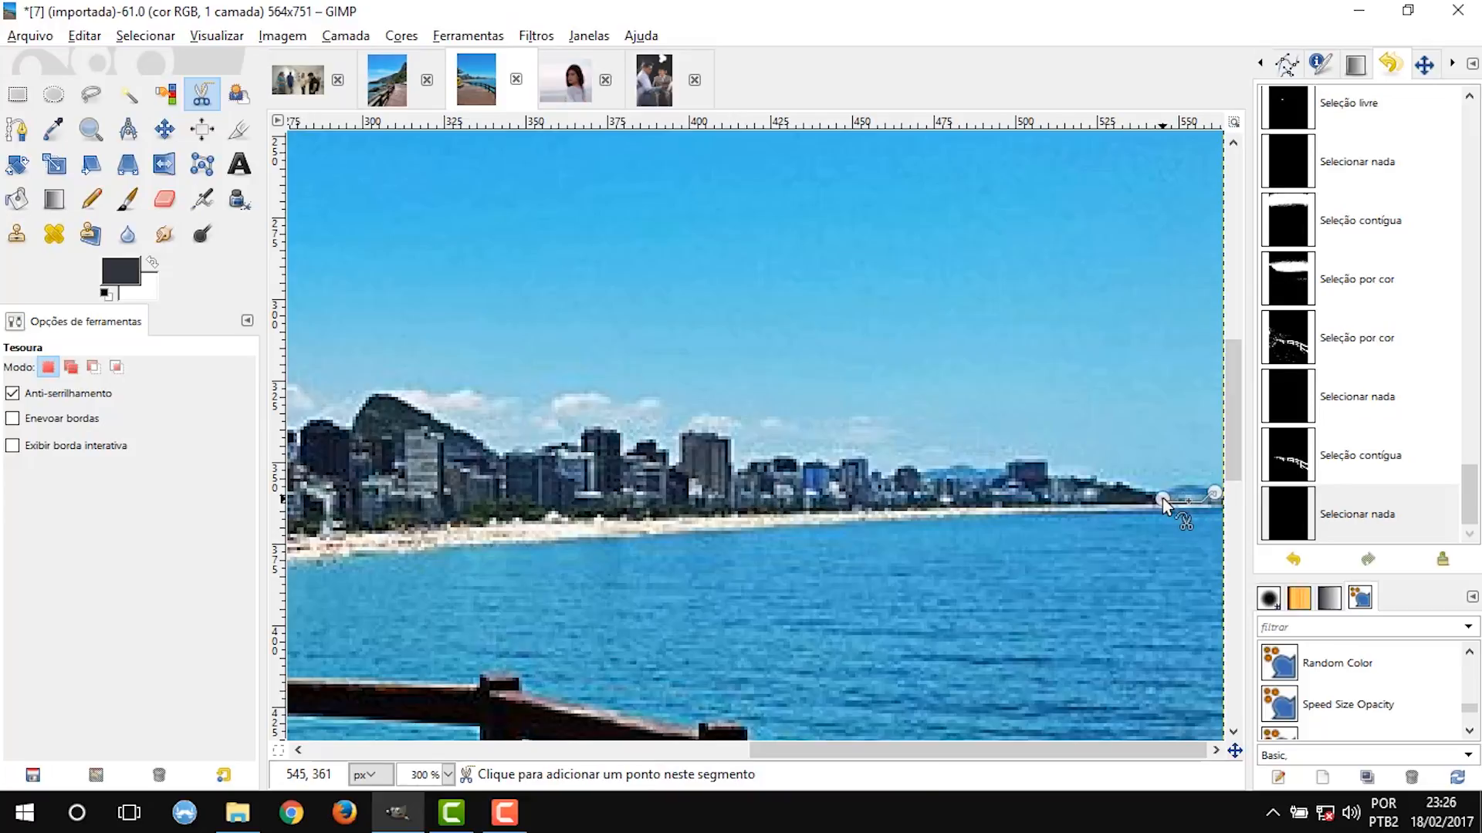
{"action": "left_click", "coordinate": [1117, 479]}
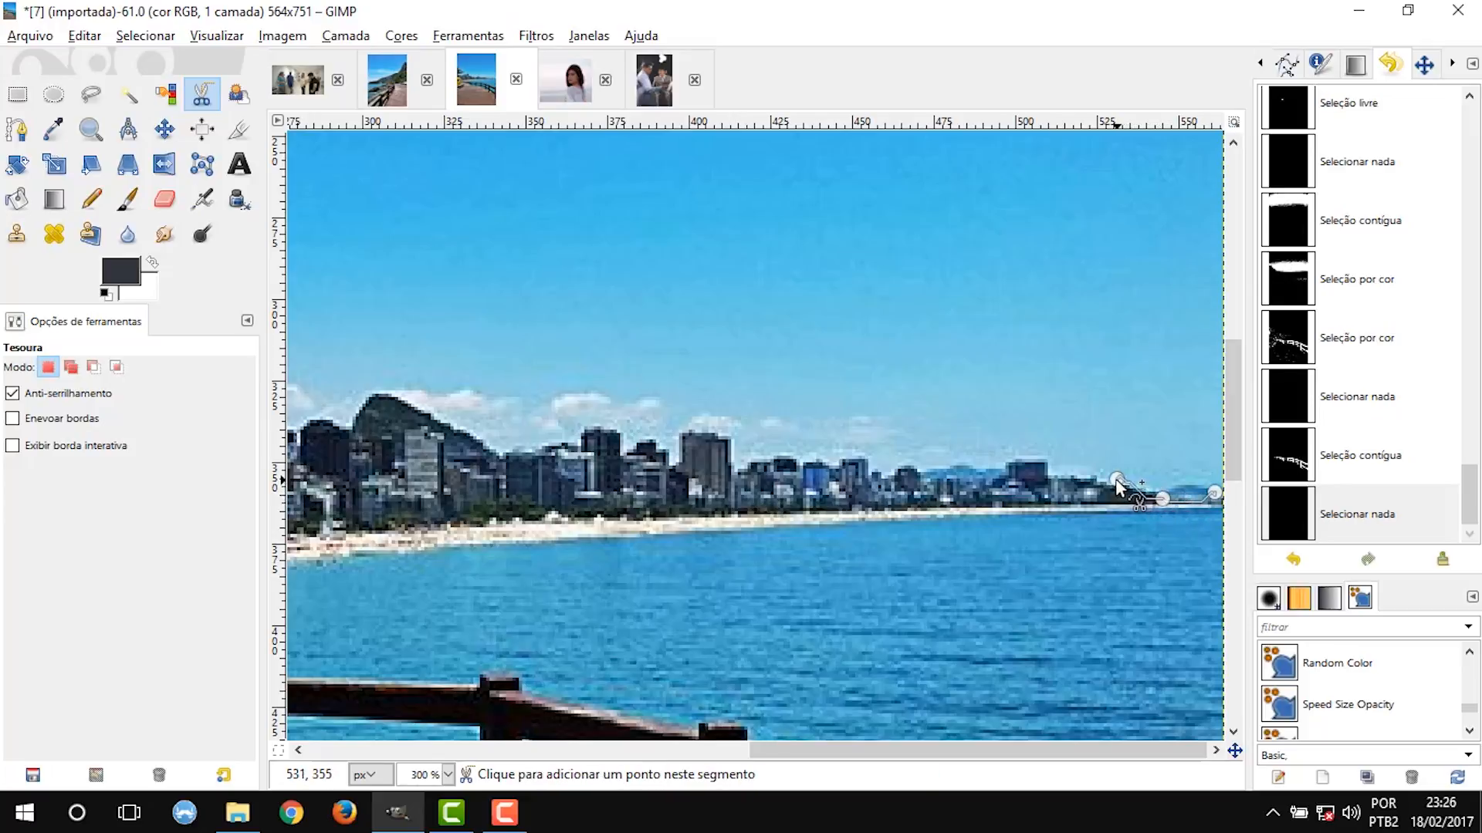
{"action": "left_click", "coordinate": [1047, 463]}
{"action": "left_click", "coordinate": [1001, 463]}
{"action": "left_click", "coordinate": [914, 468]}
{"action": "left_click", "coordinate": [865, 460]}
{"action": "left_click", "coordinate": [734, 473]}
{"action": "left_click", "coordinate": [728, 437]}
{"action": "left_click", "coordinate": [669, 466]}
{"action": "left_click", "coordinate": [623, 453]}
{"action": "left_click", "coordinate": [617, 430]}
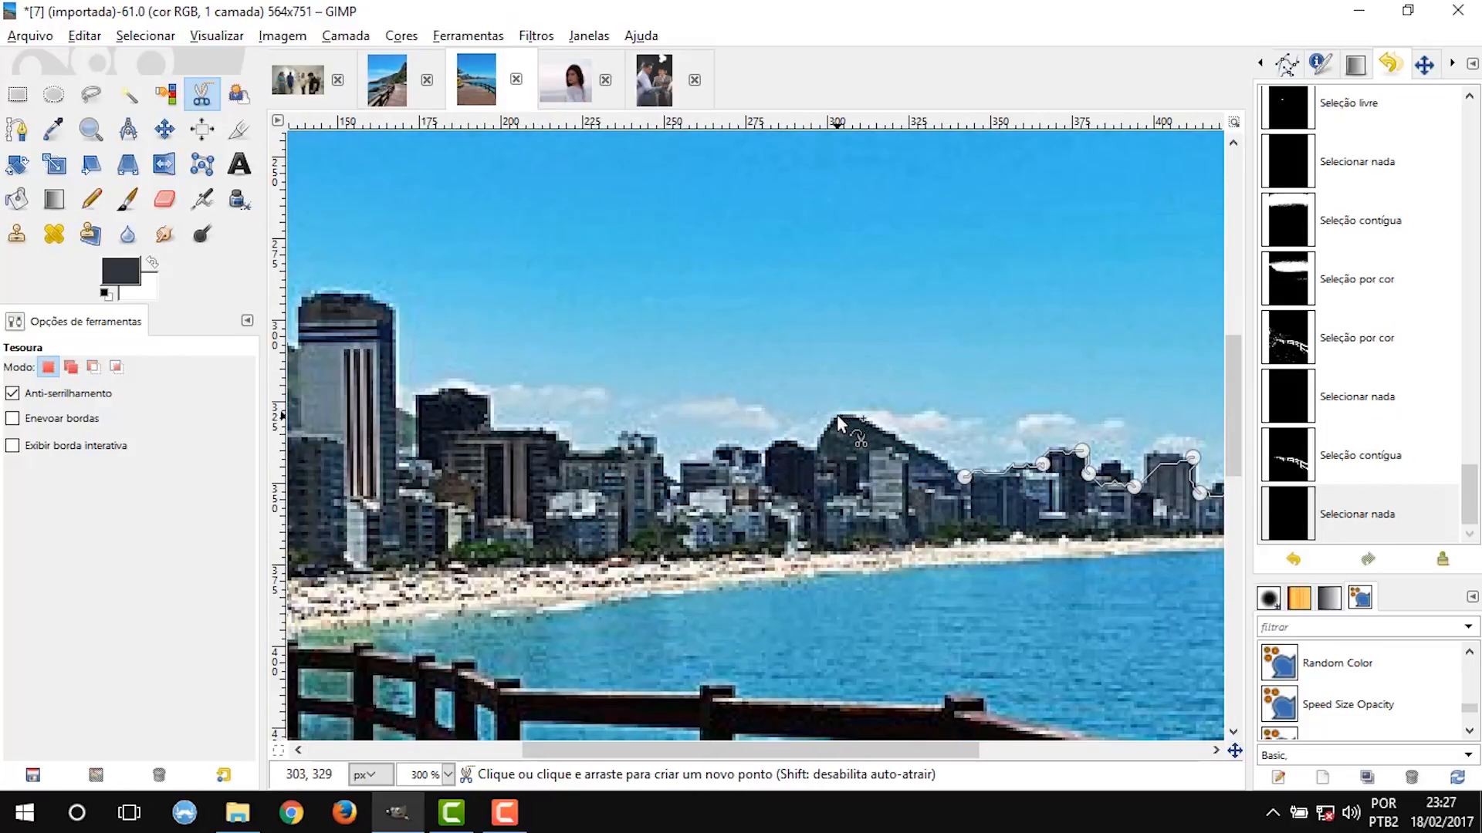
Continue the Scissors path along the rooftops, over the tall tower and the green hill beside it.
{"action": "left_click", "coordinate": [710, 457]}
{"action": "left_click", "coordinate": [677, 478]}
{"action": "left_click", "coordinate": [659, 439]}
{"action": "left_click", "coordinate": [615, 441]}
{"action": "left_click", "coordinate": [571, 450]}
{"action": "left_click", "coordinate": [540, 429]}
{"action": "left_click", "coordinate": [495, 427]}
{"action": "left_click", "coordinate": [416, 391]}
{"action": "left_click", "coordinate": [394, 405]}
{"action": "left_click", "coordinate": [394, 310]}
{"action": "scroll", "coordinate": [452, 369], "scroll_direction": "up", "scroll_amount": 2}
{"action": "left_click", "coordinate": [569, 423]}
{"action": "left_click", "coordinate": [454, 380]}
{"action": "left_click", "coordinate": [363, 419]}
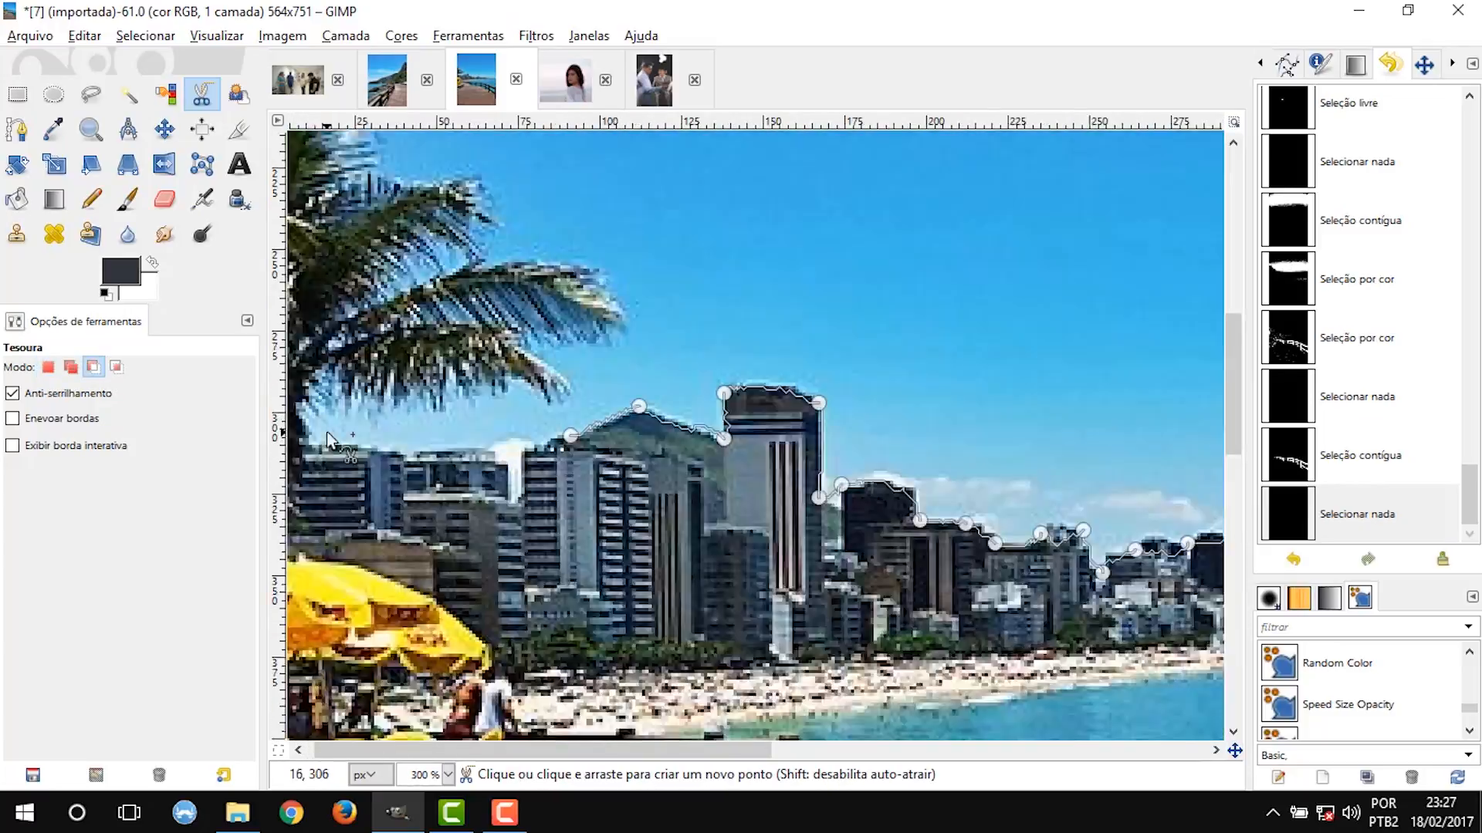
Continue the Scissors path over the remaining buildings to the photo's left edge and around the palm fronds.
{"action": "scroll", "coordinate": [318, 417], "scroll_direction": "up", "scroll_amount": 2}
{"action": "left_click", "coordinate": [715, 456]}
{"action": "left_click", "coordinate": [612, 461]}
{"action": "left_click", "coordinate": [487, 474]}
{"action": "left_click", "coordinate": [295, 453]}
{"action": "scroll", "coordinate": [294, 453], "scroll_direction": "down", "scroll_amount": 4}
{"action": "left_click", "coordinate": [430, 423]}
{"action": "left_click", "coordinate": [417, 397]}
{"action": "left_click", "coordinate": [470, 386]}
{"action": "left_click", "coordinate": [395, 355]}
{"action": "scroll", "coordinate": [430, 330], "scroll_direction": "down", "scroll_amount": 2}
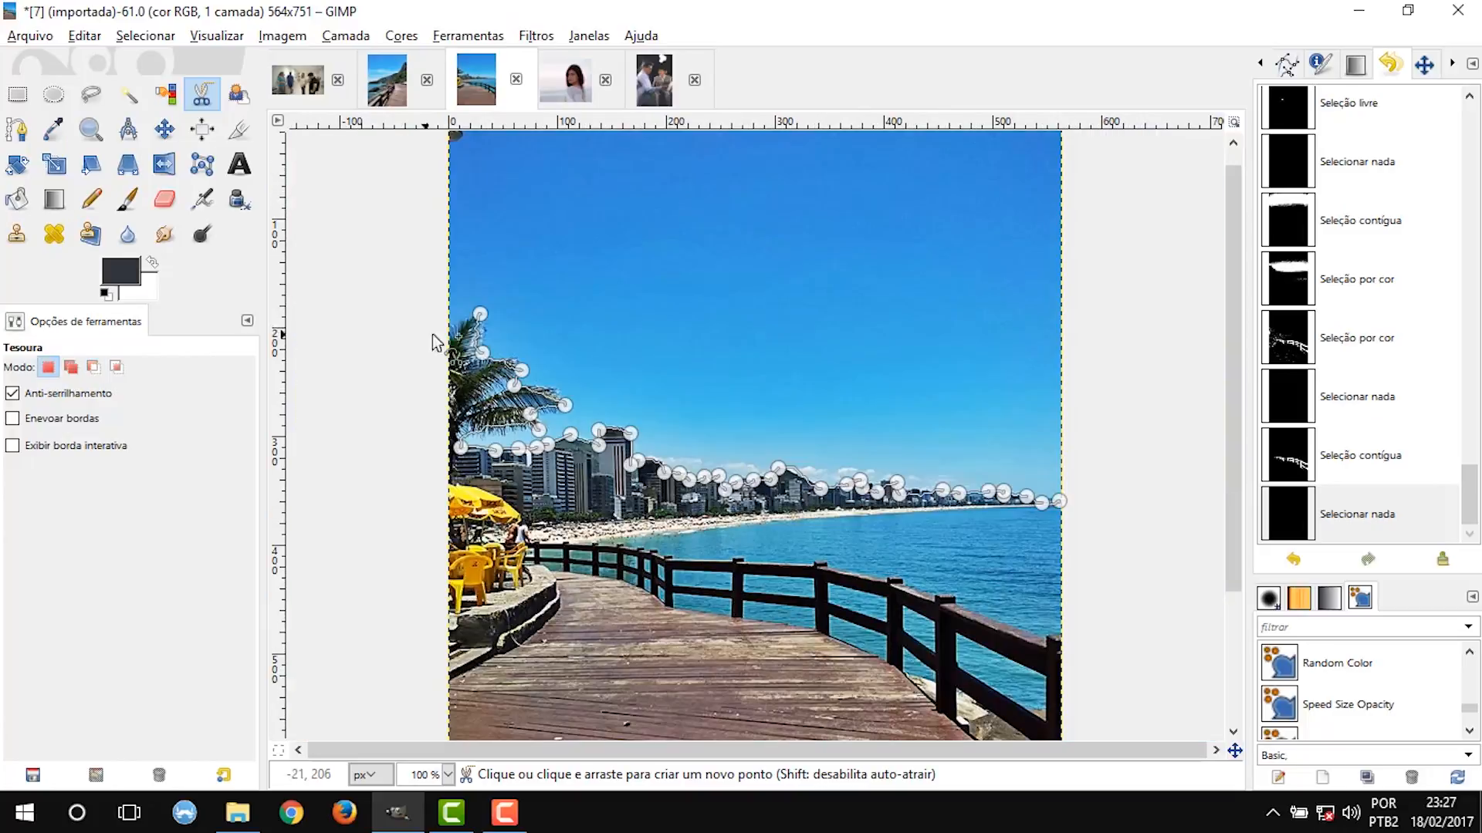
Close the Scissors path around the upper sky, convert it to a selection, and clear its contents.
{"action": "left_click", "coordinate": [521, 167]}
{"action": "left_click", "coordinate": [957, 144]}
{"action": "left_click", "coordinate": [958, 423]}
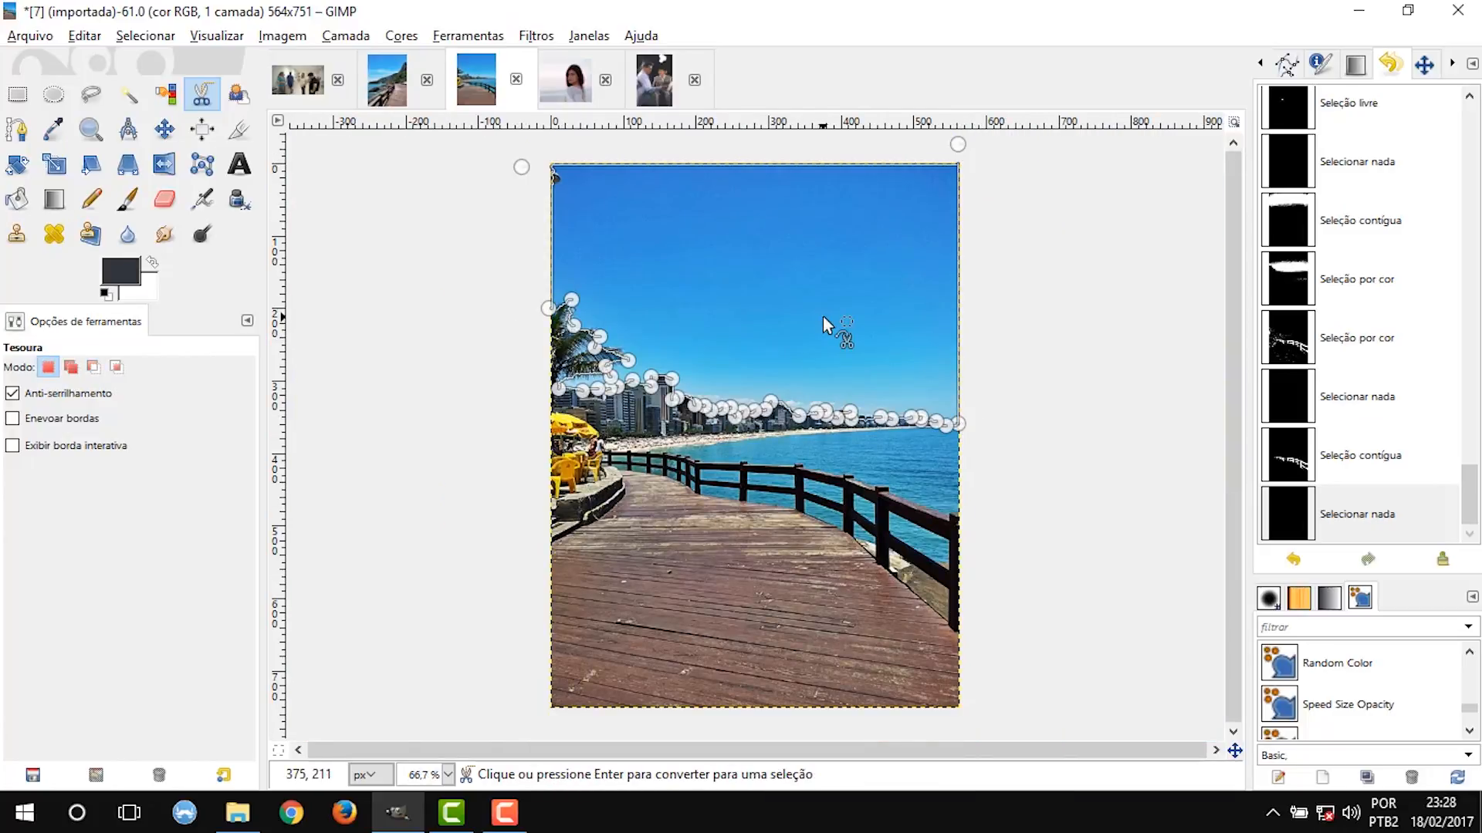
{"action": "left_click", "coordinate": [822, 317]}
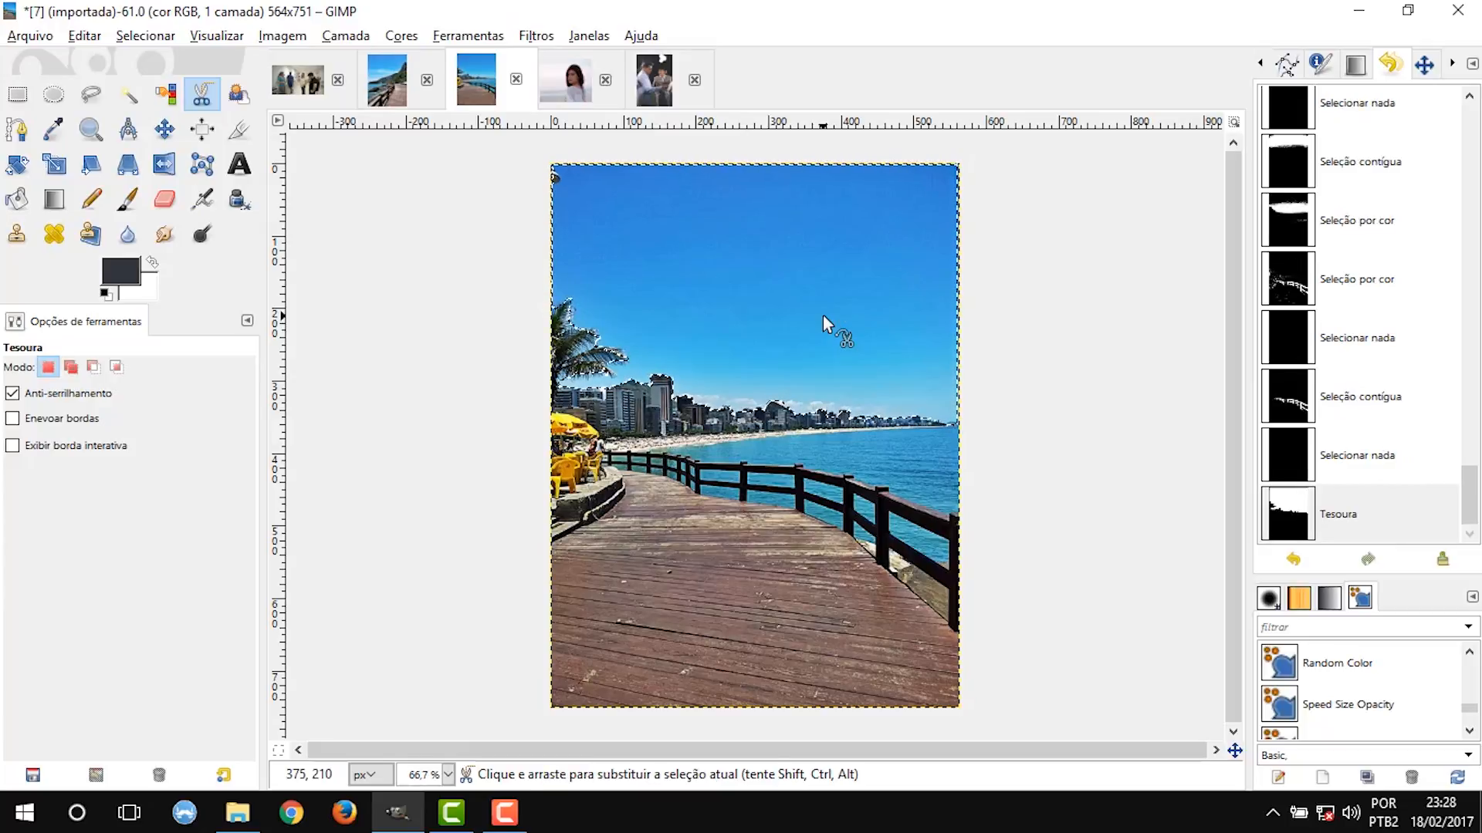
{"action": "key", "text": "Delete"}
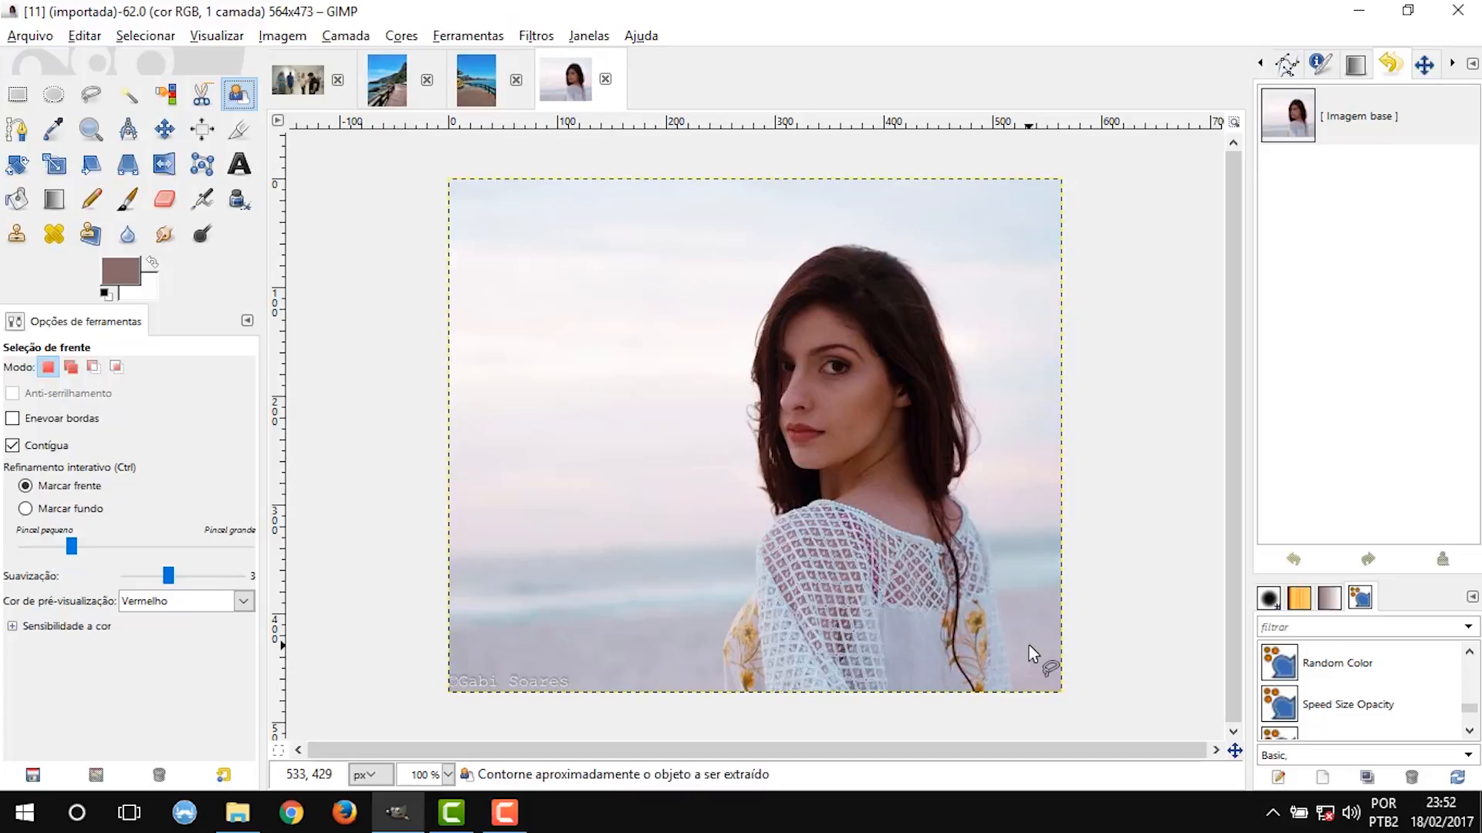
Start a Foreground Select outline at the base of the woman's dress and follow her shoulder and hair up toward her crown.
{"action": "left_click", "coordinate": [721, 689]}
{"action": "left_click", "coordinate": [720, 641]}
{"action": "left_click", "coordinate": [753, 592]}
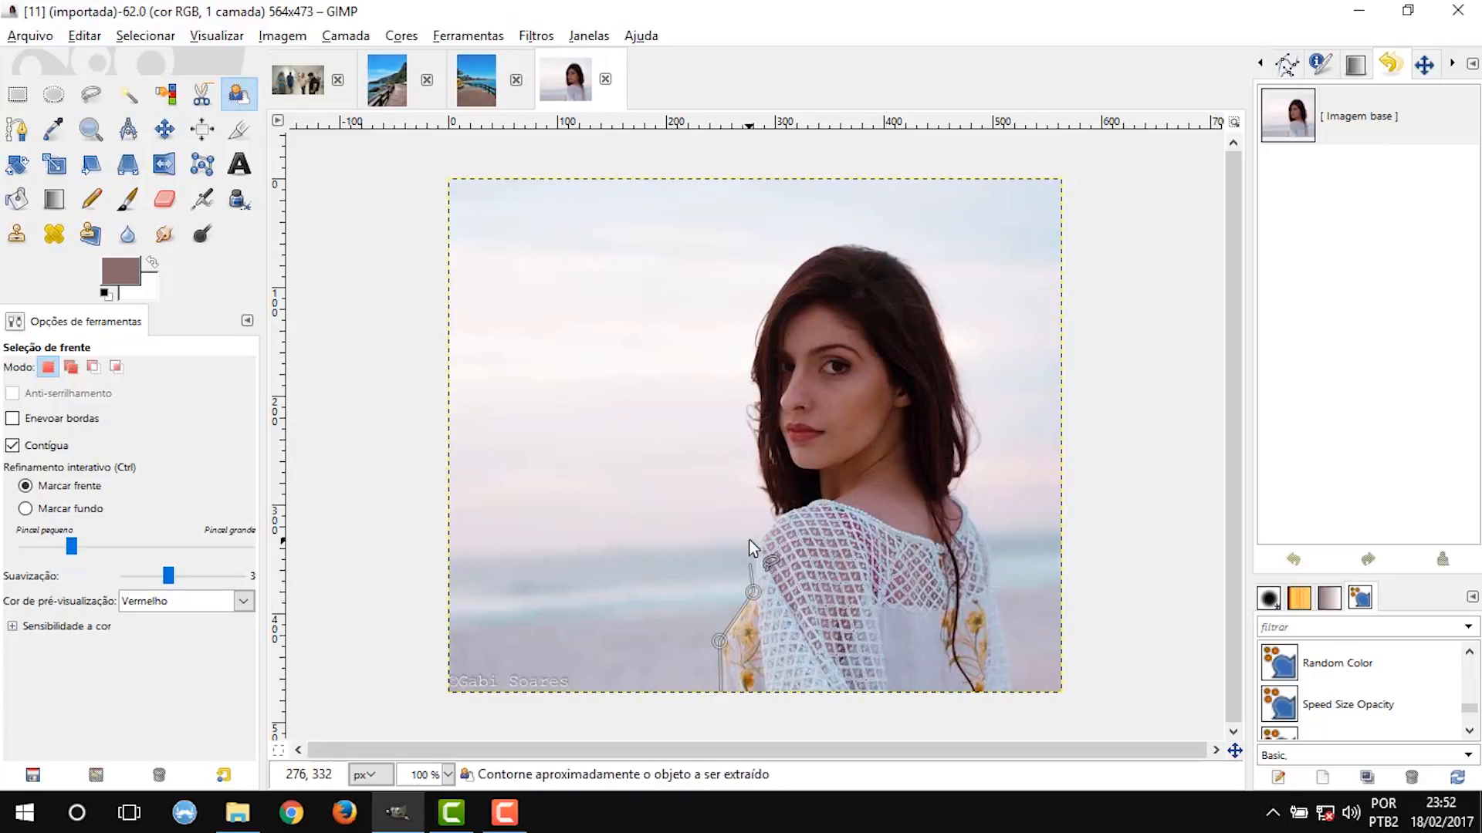
{"action": "left_click", "coordinate": [754, 539]}
{"action": "left_click", "coordinate": [776, 512]}
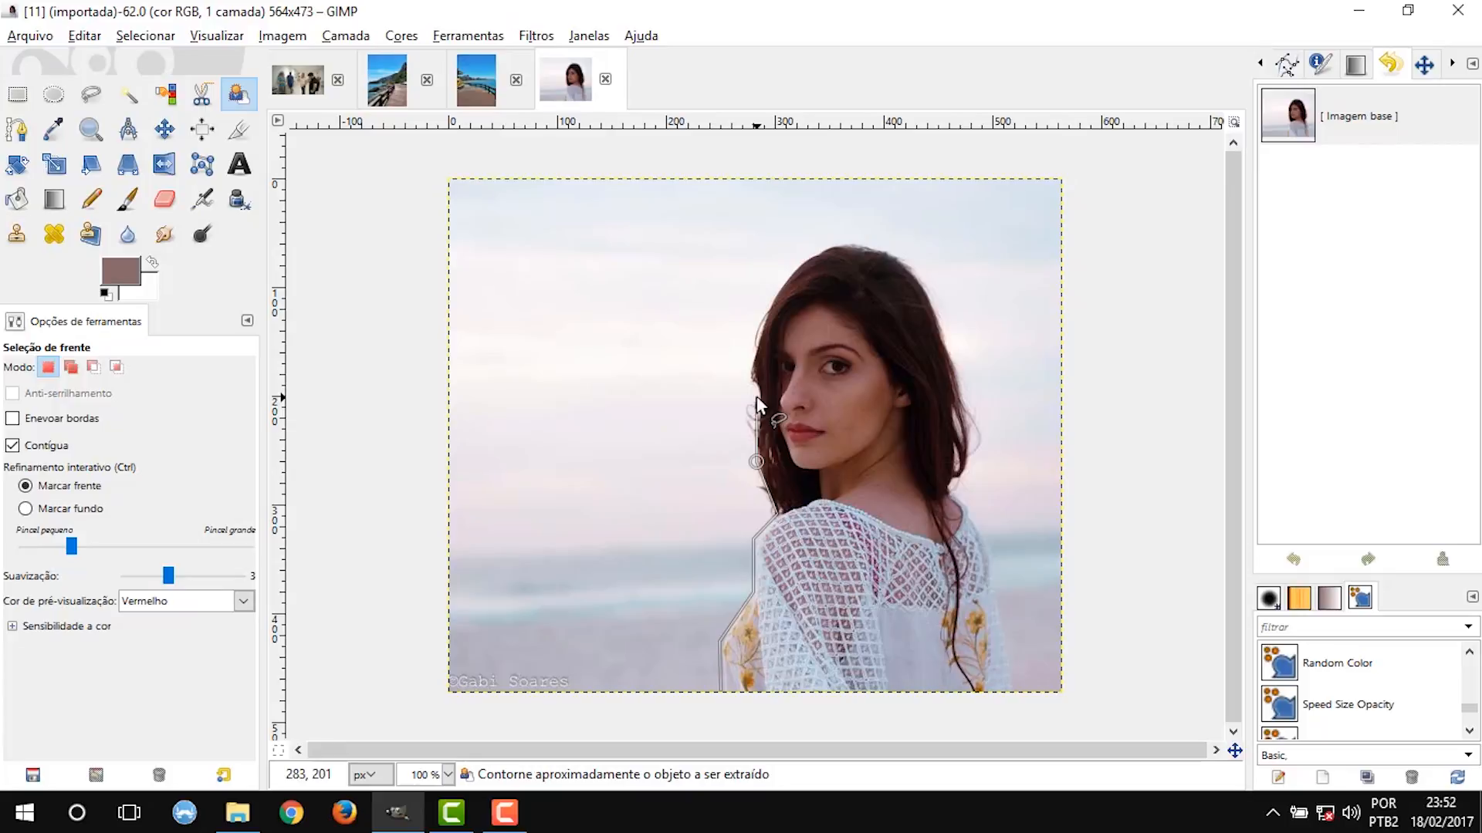
{"action": "left_click", "coordinate": [758, 395]}
{"action": "left_click", "coordinate": [750, 376]}
{"action": "left_click", "coordinate": [765, 314]}
{"action": "left_click", "coordinate": [784, 280]}
{"action": "left_click", "coordinate": [815, 254]}
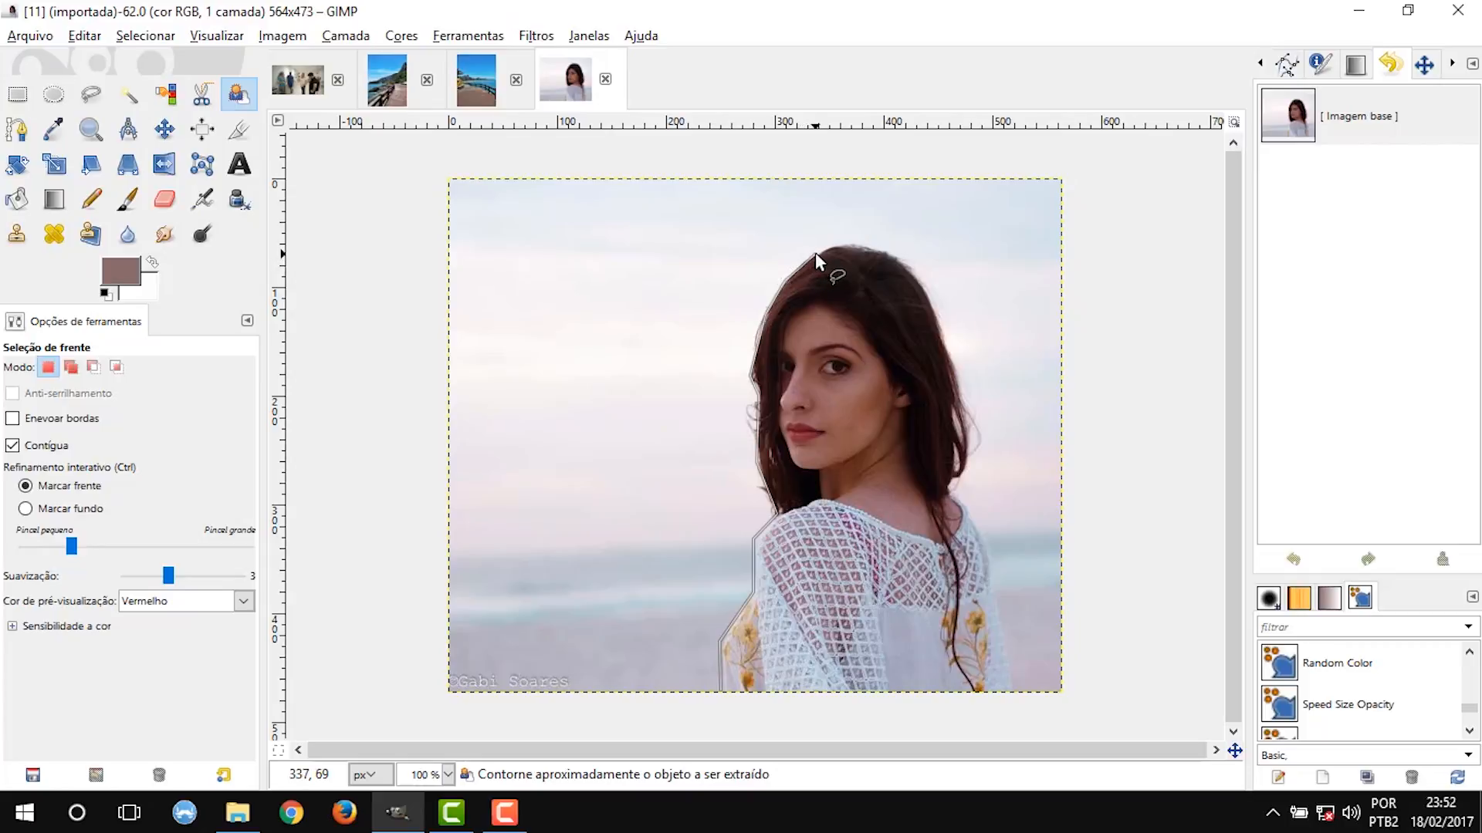
Continue the outline over the woman's head and down her back, cutting inside the hair by her neck, and close it below the dress.
{"action": "left_click", "coordinate": [839, 240]}
{"action": "left_click", "coordinate": [883, 250]}
{"action": "left_click", "coordinate": [922, 278]}
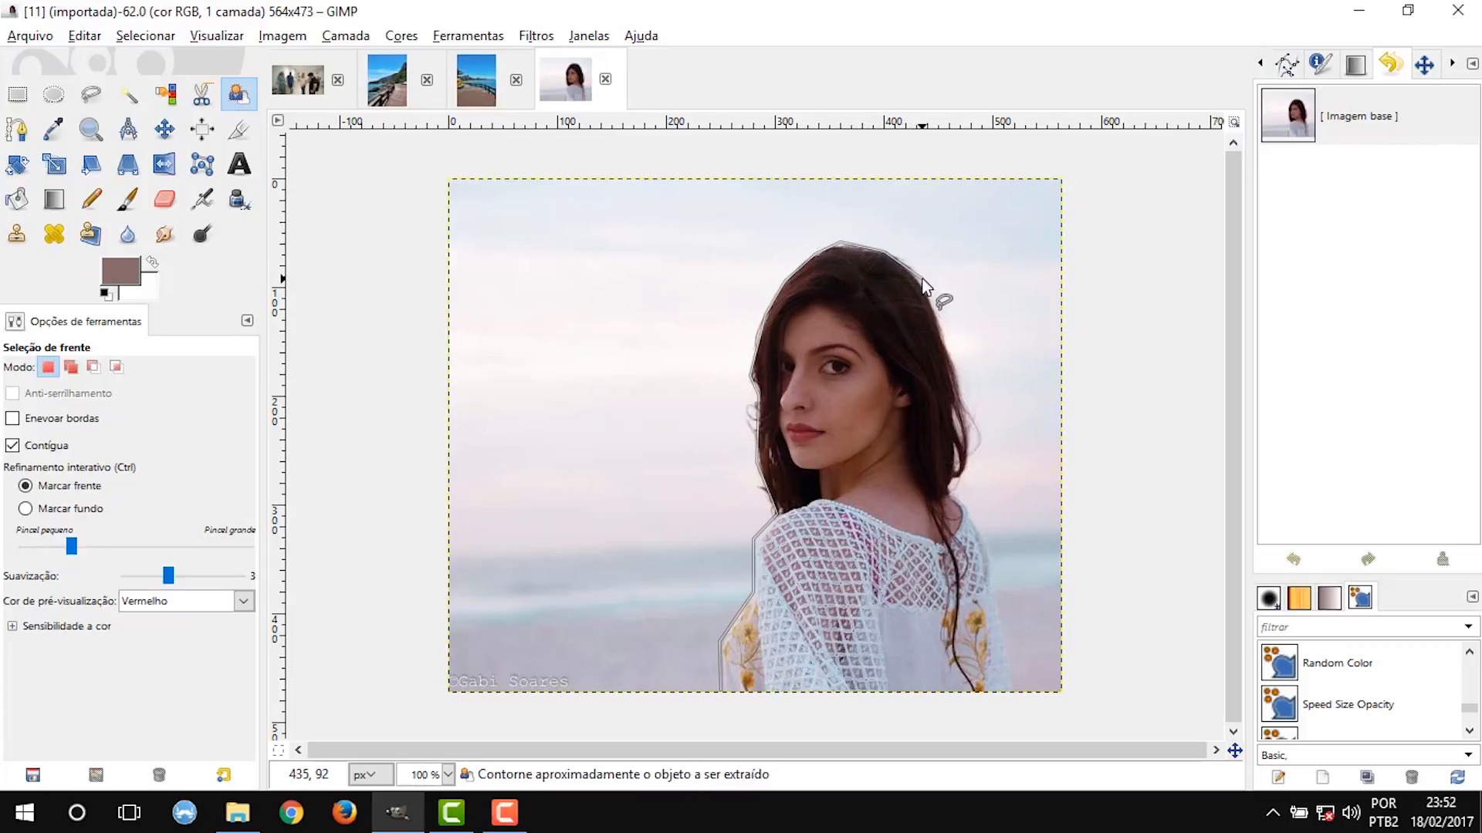
{"action": "left_click", "coordinate": [952, 366]}
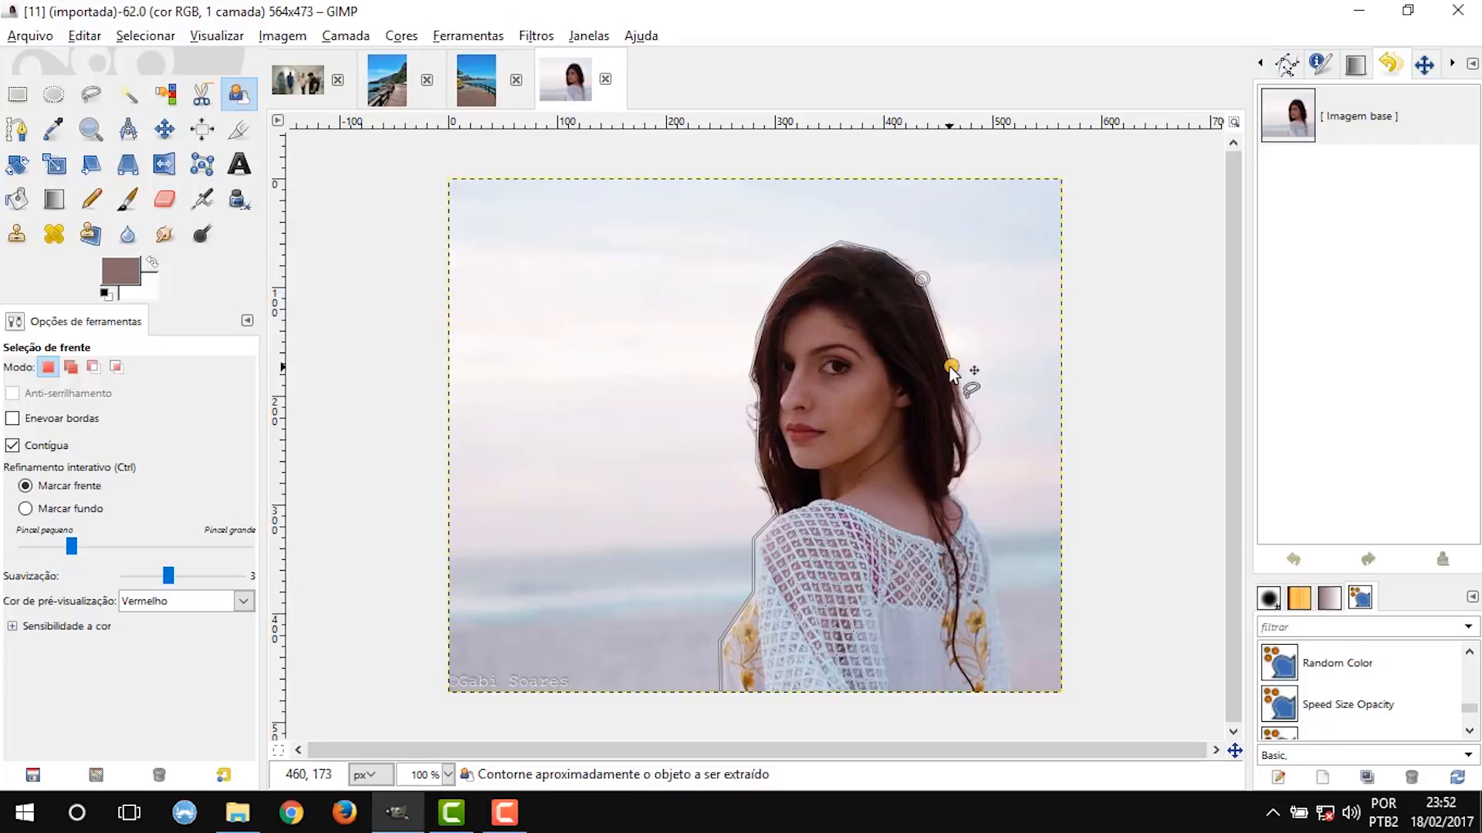
{"action": "left_click", "coordinate": [890, 464]}
{"action": "left_click", "coordinate": [956, 499]}
{"action": "left_click", "coordinate": [987, 551]}
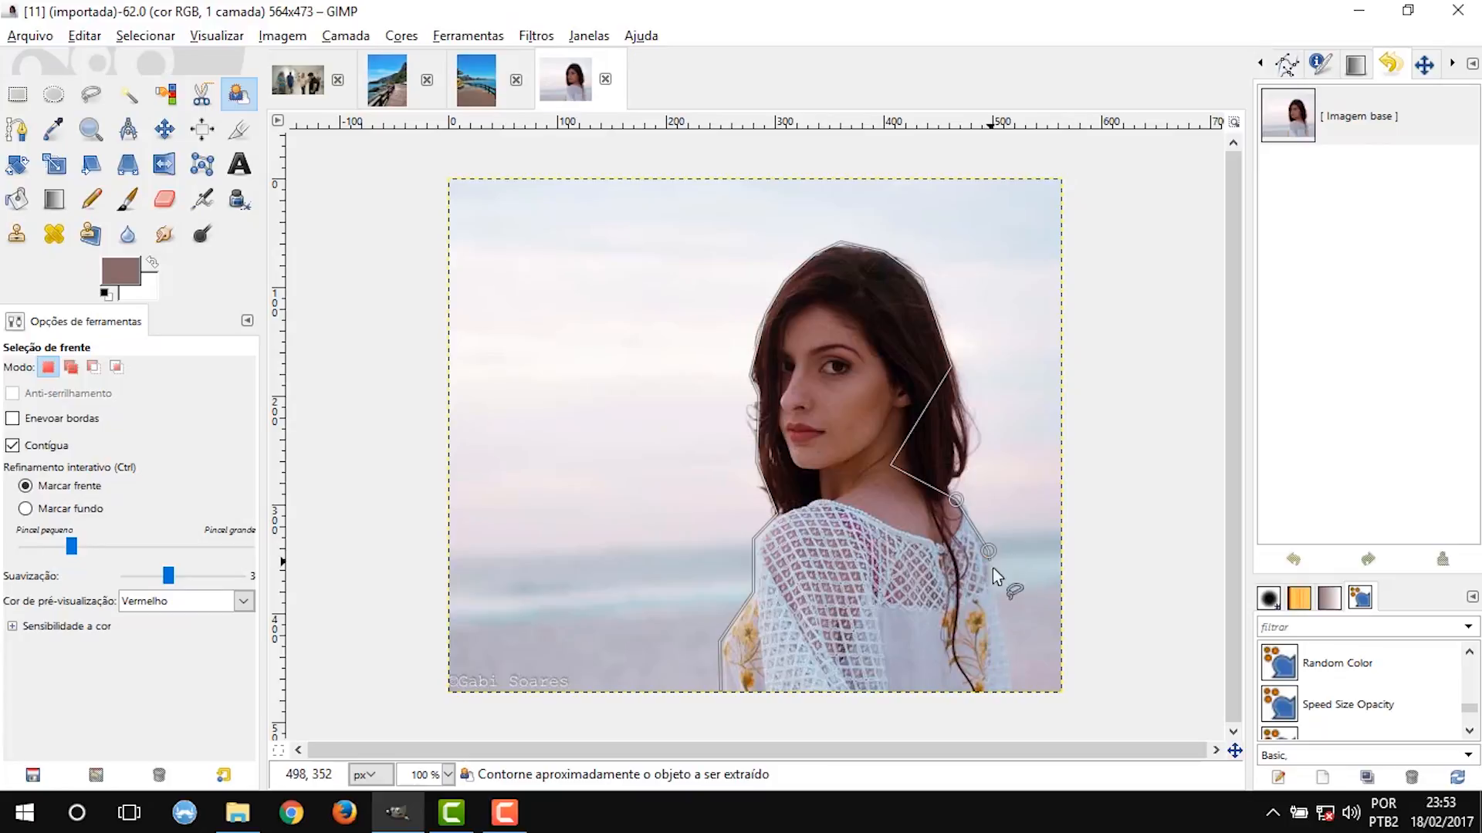
{"action": "left_click", "coordinate": [1002, 622]}
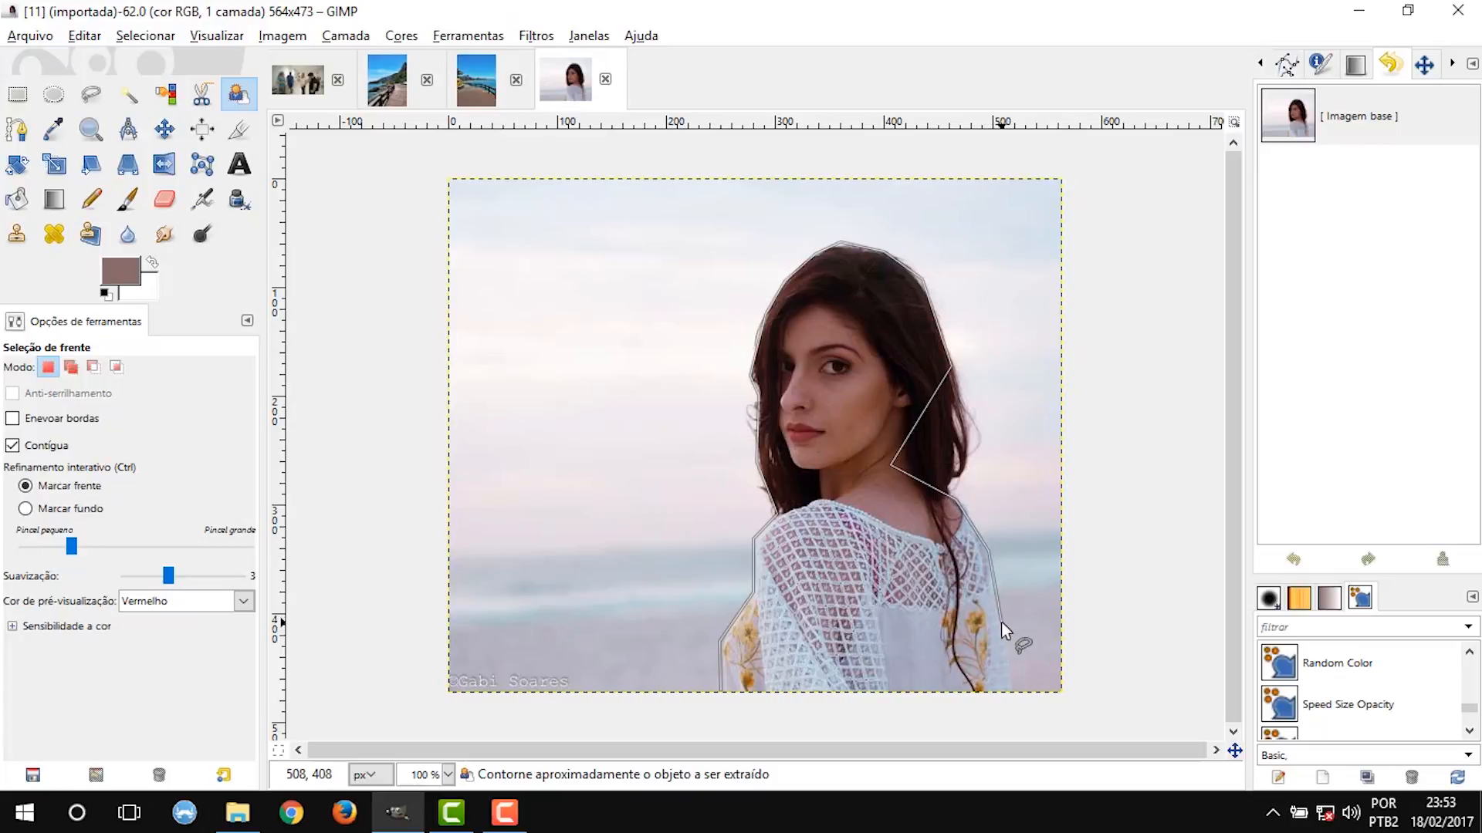
{"action": "left_click", "coordinate": [1011, 689]}
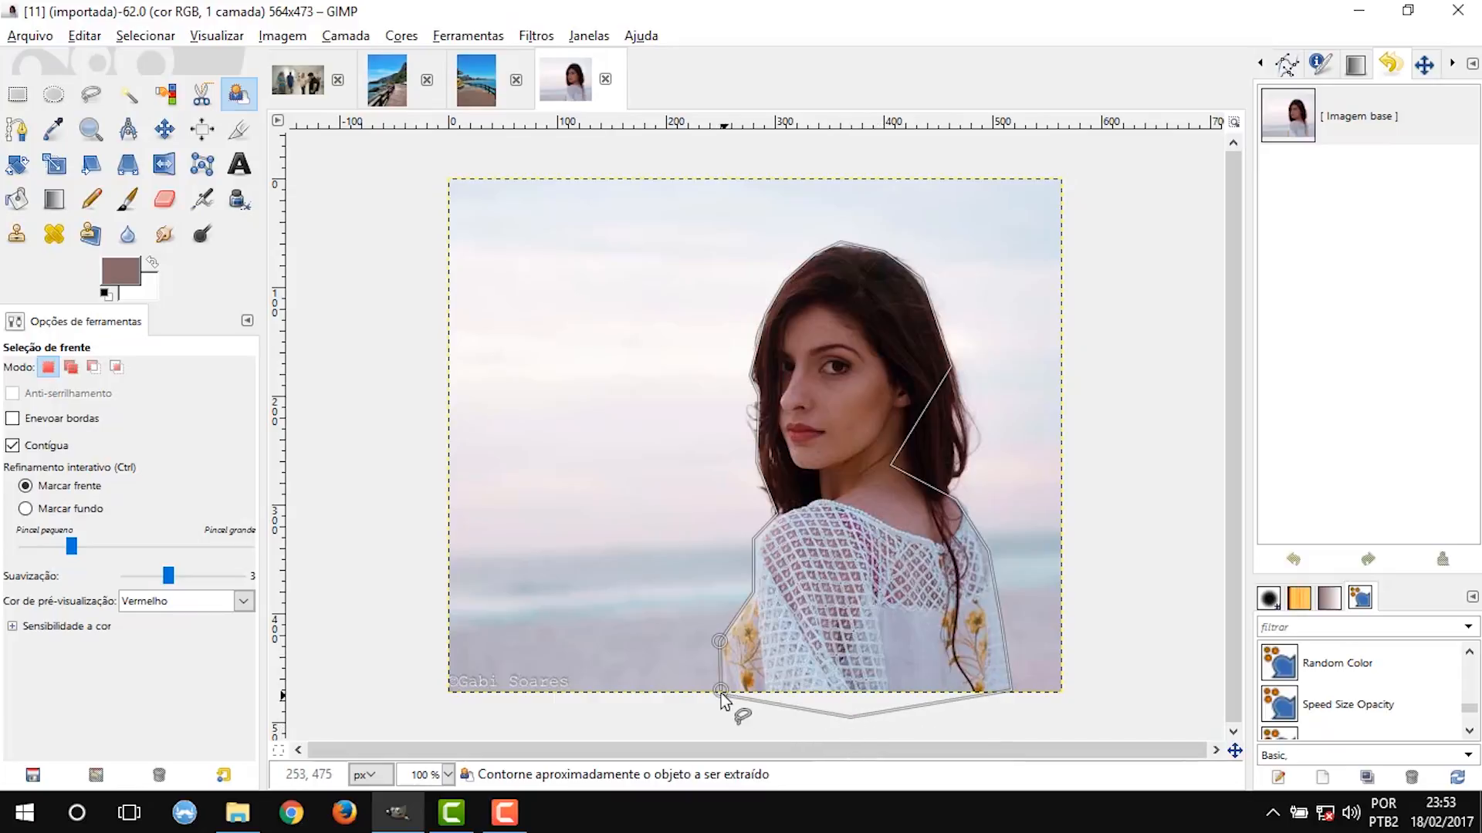
{"action": "left_click", "coordinate": [718, 690]}
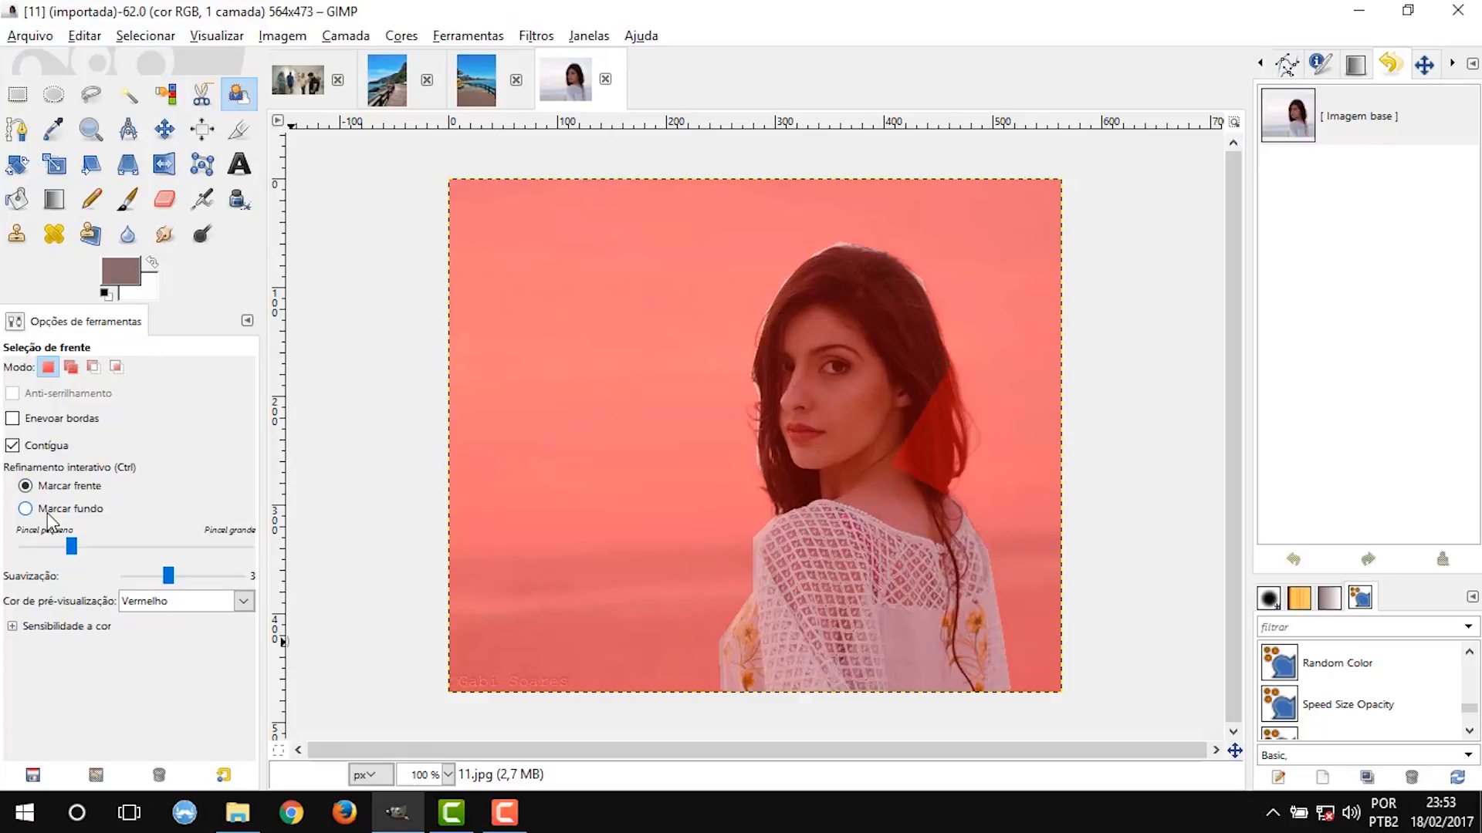
Paint the excluded hair beside the woman's neck as foreground and apply the foreground selection.
{"action": "left_click", "coordinate": [62, 485]}
{"action": "mouse_move", "coordinate": [901, 478]}
{"action": "left_mouse_down"}
{"action": "mouse_move", "coordinate": [904, 417]}
{"action": "mouse_move", "coordinate": [914, 482]}
{"action": "mouse_move", "coordinate": [915, 407]}
{"action": "mouse_move", "coordinate": [922, 484]}
{"action": "mouse_move", "coordinate": [920, 395]}
{"action": "mouse_move", "coordinate": [930, 485]}
{"action": "mouse_move", "coordinate": [931, 390]}
{"action": "mouse_move", "coordinate": [936, 409]}
{"action": "mouse_move", "coordinate": [947, 369]}
{"action": "mouse_move", "coordinate": [963, 461]}
{"action": "mouse_move", "coordinate": [943, 425]}
{"action": "mouse_move", "coordinate": [942, 502]}
{"action": "mouse_move", "coordinate": [953, 463]}
{"action": "left_mouse_up"}
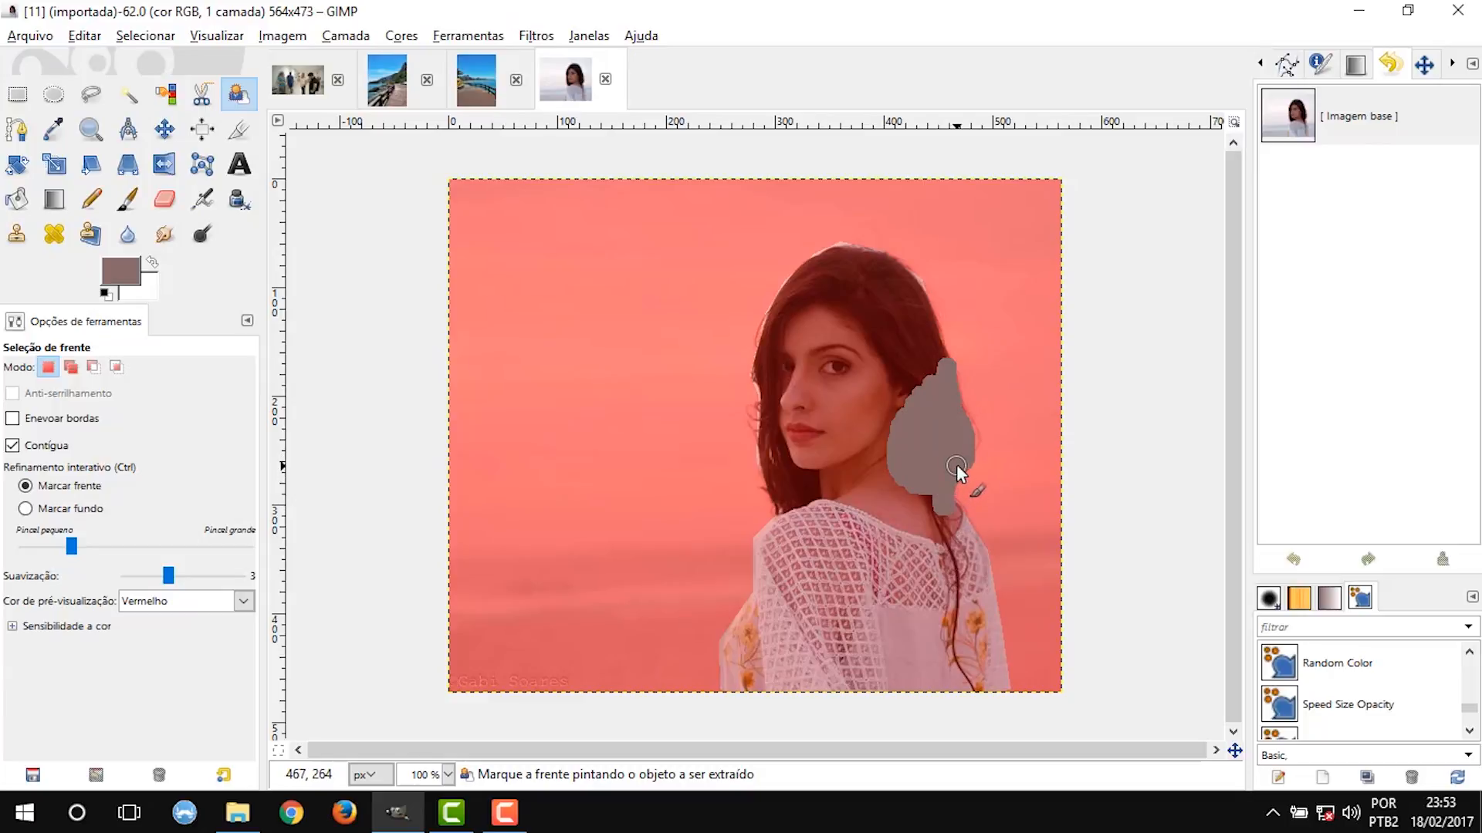
{"action": "key", "text": "Return"}
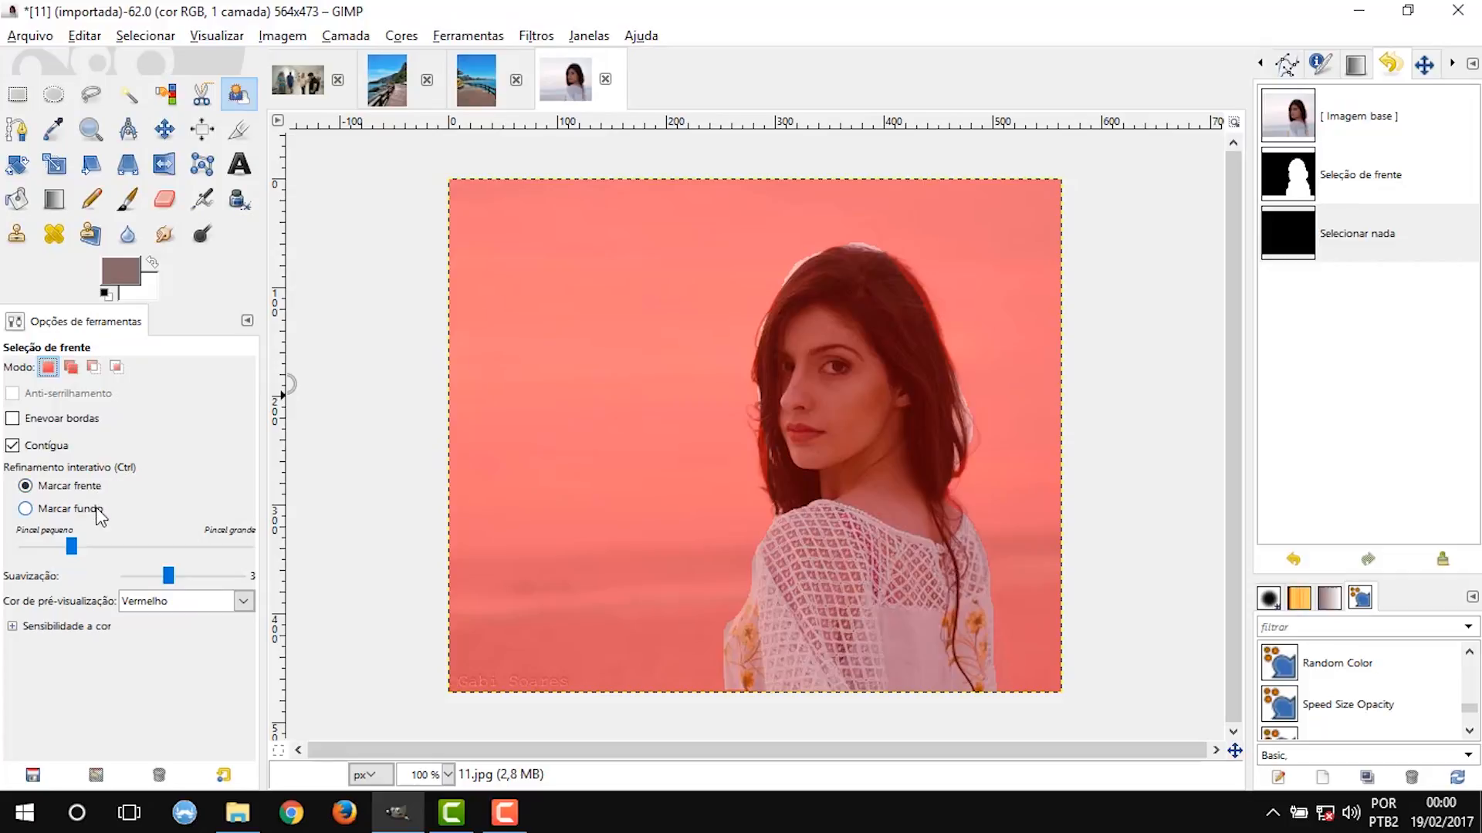
Set the selection mode to add with foreground marking, and paint the hair along the face side of the woman's head as foreground.
{"action": "left_click", "coordinate": [79, 490]}
{"action": "left_click", "coordinate": [71, 368]}
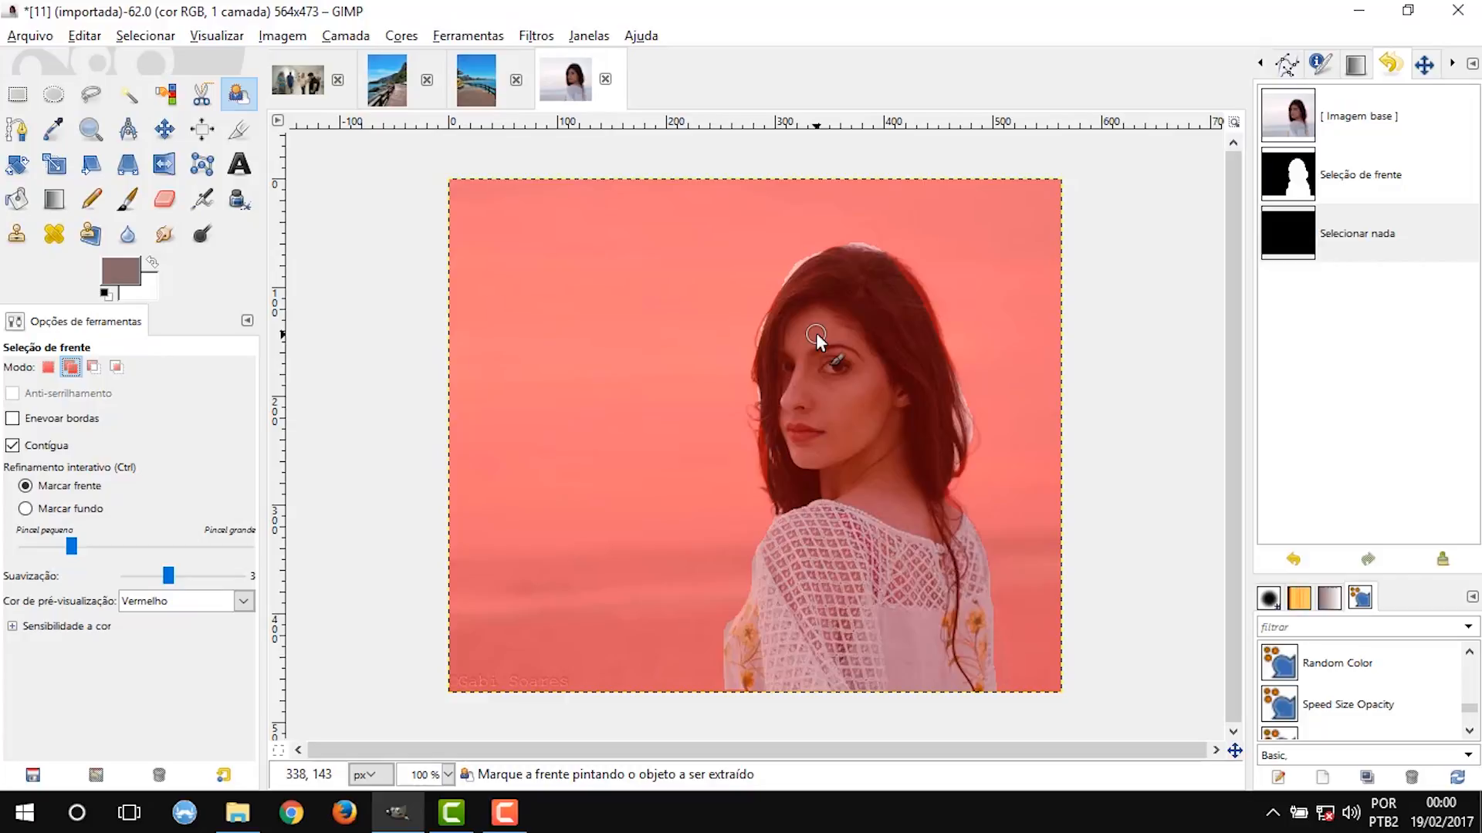
{"action": "scroll", "coordinate": [780, 373], "scroll_direction": "up", "scroll_amount": 4}
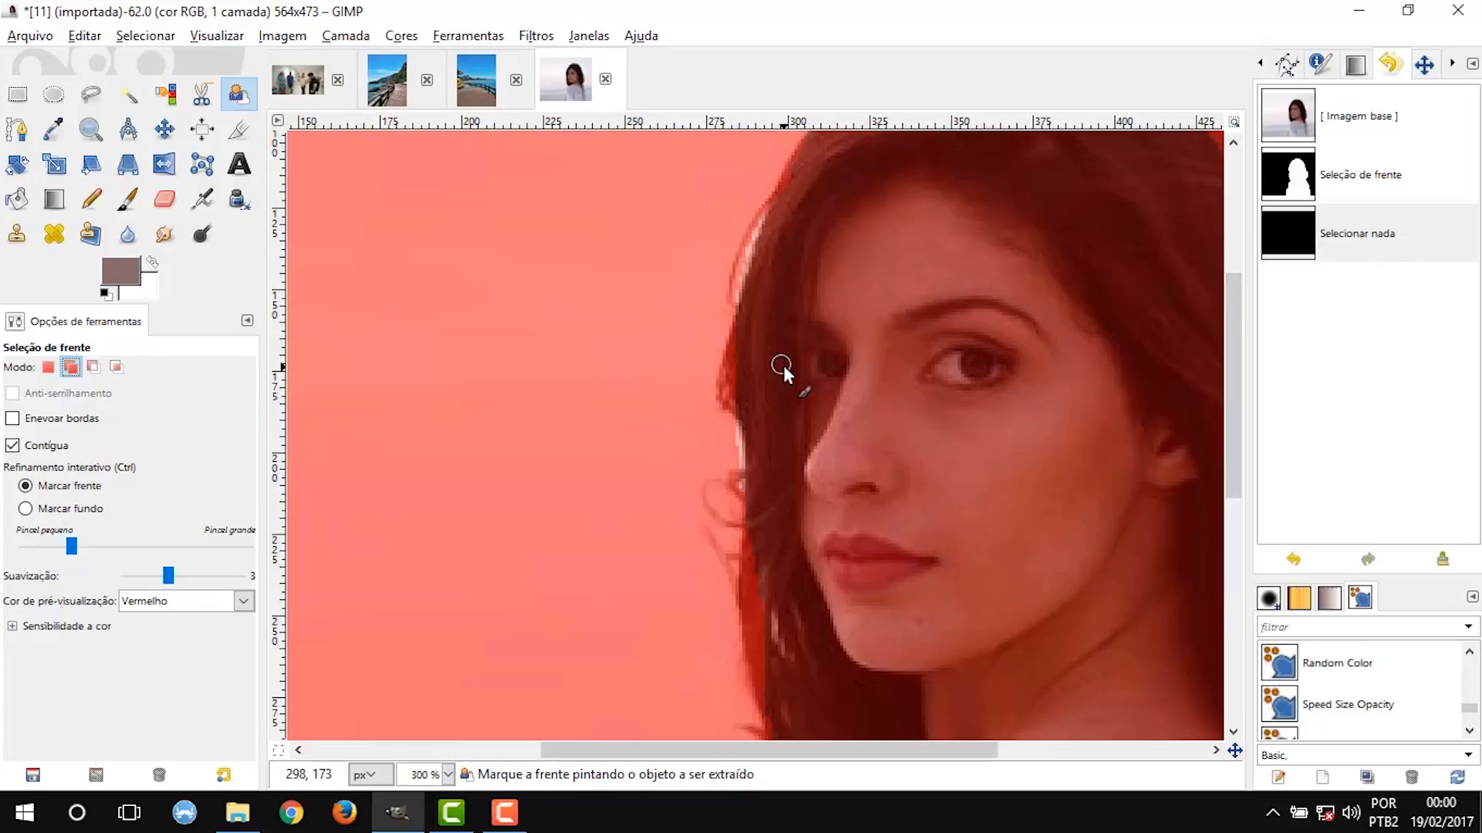
{"action": "mouse_move", "coordinate": [725, 317]}
{"action": "left_mouse_down"}
{"action": "mouse_move", "coordinate": [712, 386]}
{"action": "mouse_move", "coordinate": [734, 428]}
{"action": "mouse_move", "coordinate": [715, 412]}
{"action": "mouse_move", "coordinate": [714, 372]}
{"action": "mouse_move", "coordinate": [720, 393]}
{"action": "left_mouse_up"}
{"action": "scroll", "coordinate": [761, 388], "scroll_direction": "down", "scroll_amount": 5}
{"action": "left_click_drag", "start_coordinate": [747, 267], "coordinate": [736, 298]}
{"action": "mouse_move", "coordinate": [736, 394]}
{"action": "left_mouse_down"}
{"action": "mouse_move", "coordinate": [758, 511]}
{"action": "mouse_move", "coordinate": [740, 320]}
{"action": "mouse_move", "coordinate": [775, 559]}
{"action": "mouse_move", "coordinate": [761, 531]}
{"action": "mouse_move", "coordinate": [762, 510]}
{"action": "mouse_move", "coordinate": [804, 614]}
{"action": "left_mouse_up"}
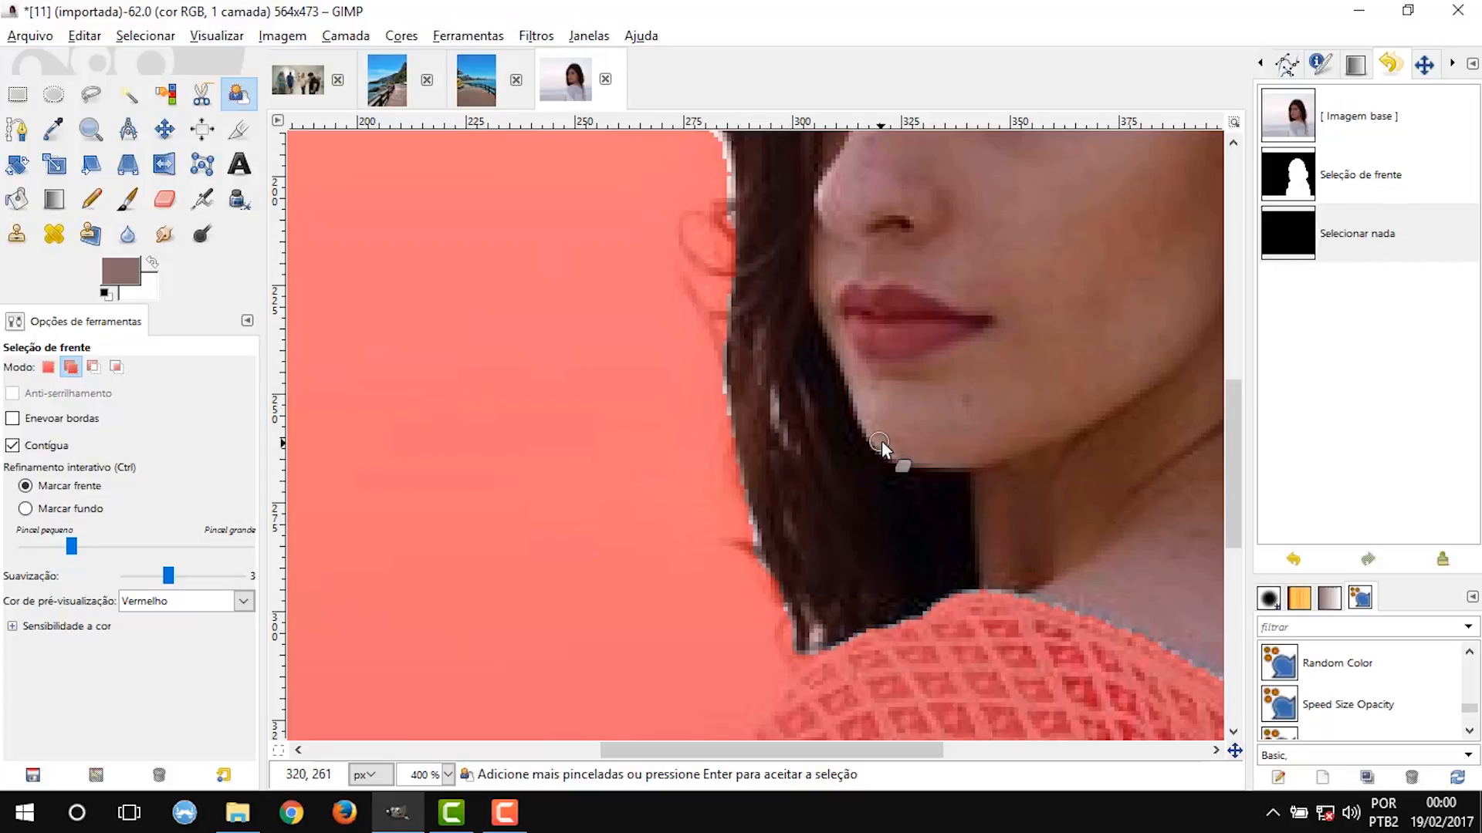
Mark the nape and the outer hair edge along the back of the woman's head as foreground.
{"action": "scroll", "coordinate": [882, 442], "scroll_direction": "down", "scroll_amount": 3}
{"action": "key", "text": "ctrl"}
{"action": "scroll", "coordinate": [1095, 381], "scroll_direction": "down", "scroll_amount": 3}
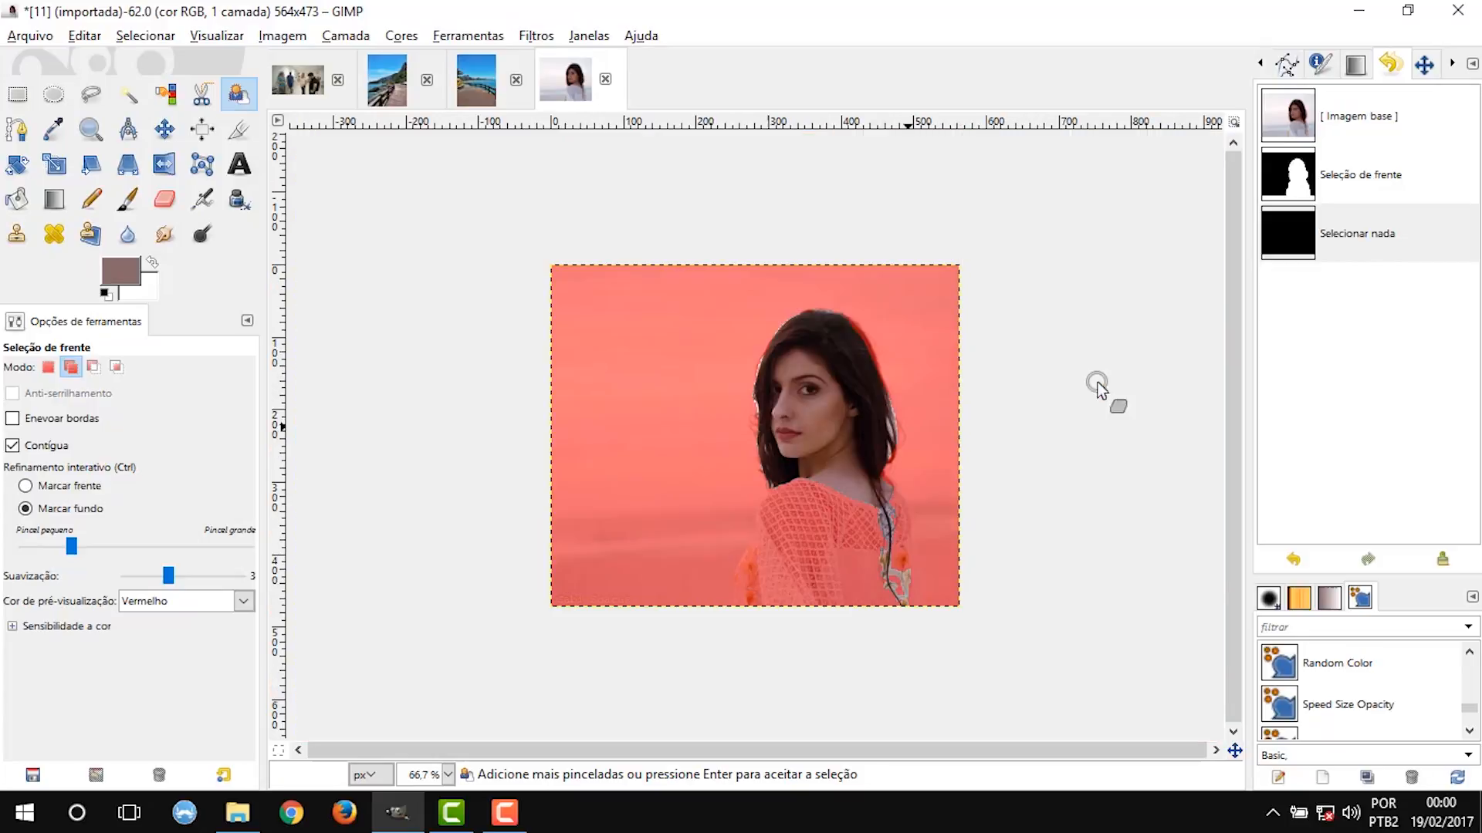
{"action": "scroll", "coordinate": [926, 374], "scroll_direction": "up", "scroll_amount": 2}
{"action": "scroll", "coordinate": [975, 409], "scroll_direction": "up", "scroll_amount": 1}
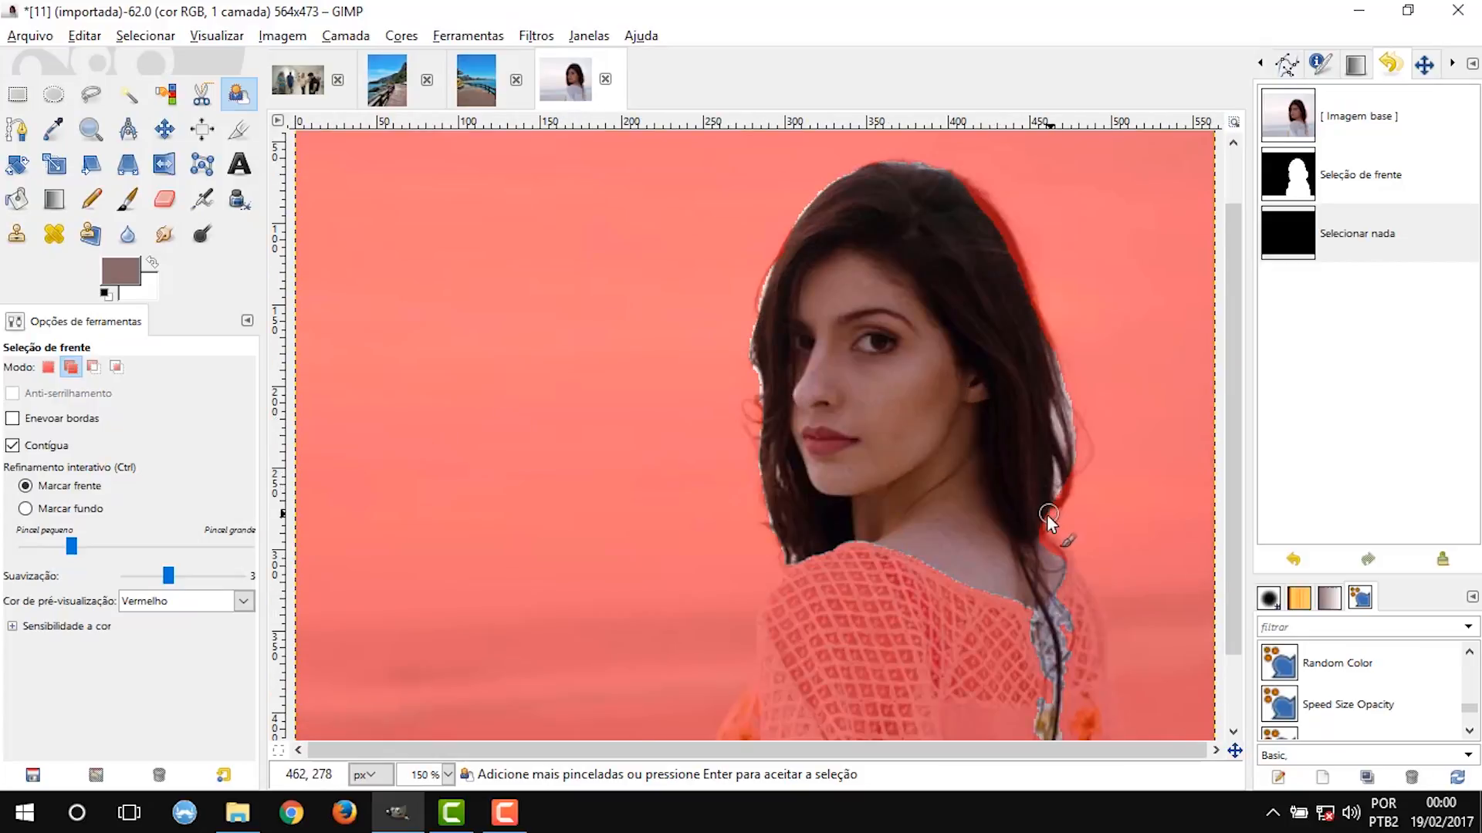
{"action": "left_click_drag", "start_coordinate": [1041, 526], "coordinate": [1063, 562]}
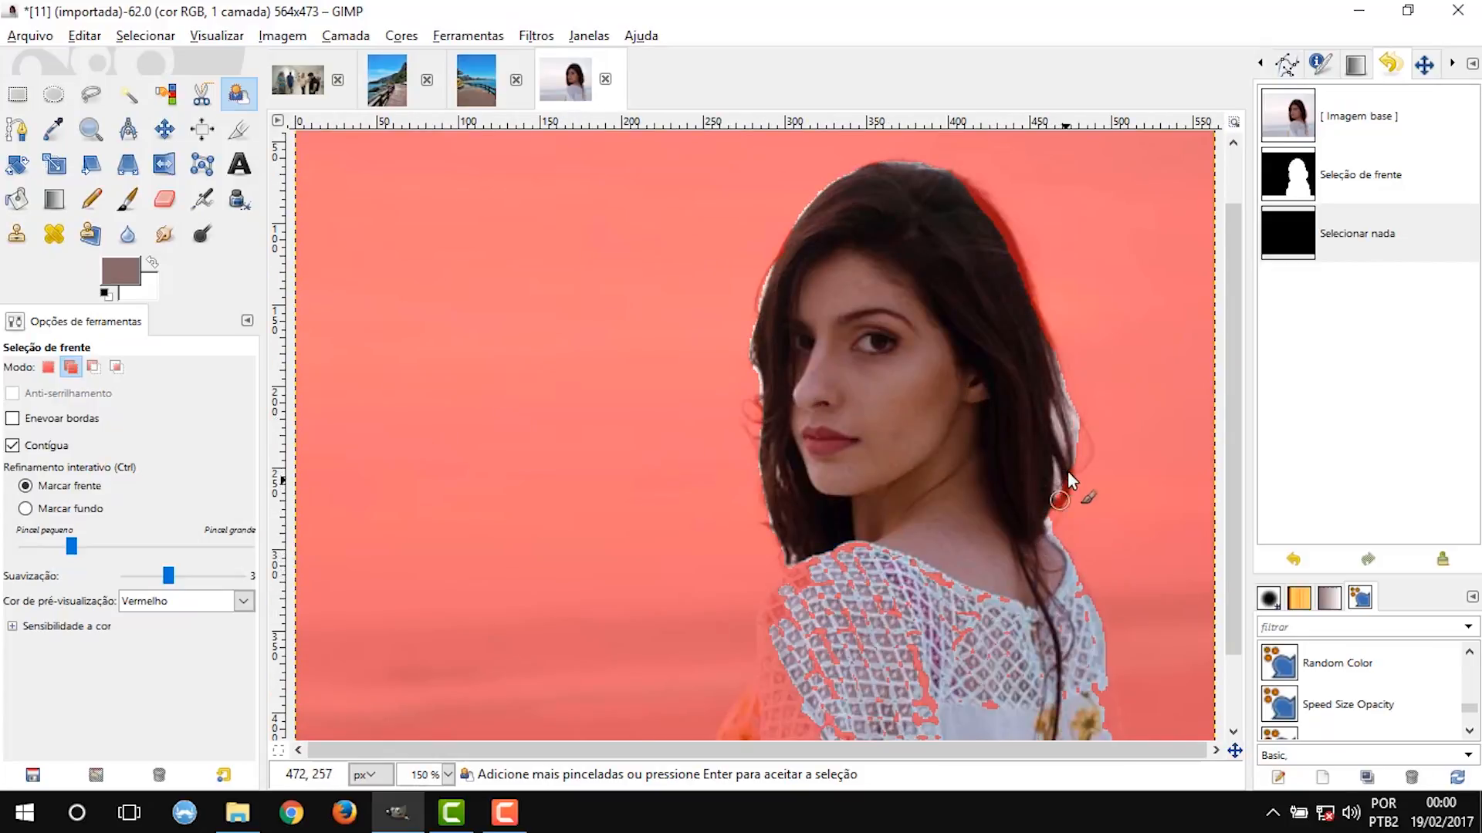
{"action": "left_click_drag", "start_coordinate": [1067, 467], "coordinate": [1053, 500]}
{"action": "mouse_move", "coordinate": [952, 184]}
{"action": "left_mouse_down"}
{"action": "mouse_move", "coordinate": [1009, 241]}
{"action": "mouse_move", "coordinate": [1053, 374]}
{"action": "left_mouse_up"}
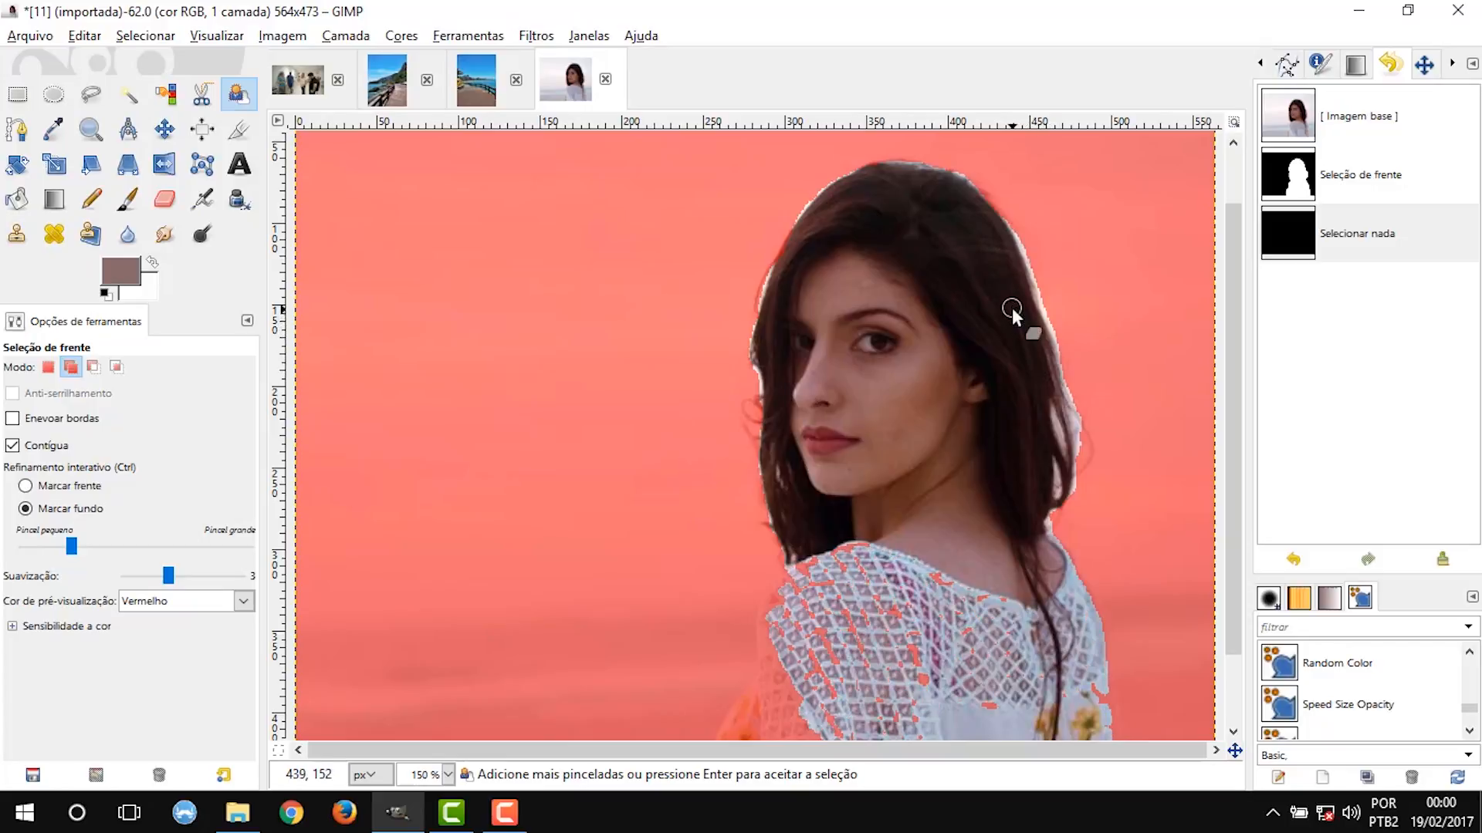
Paint the remaining excluded areas of the lace dress as foreground and apply the foreground selection.
{"action": "scroll", "coordinate": [1009, 309], "scroll_direction": "down", "scroll_amount": 2}
{"action": "scroll", "coordinate": [841, 493], "scroll_direction": "up", "scroll_amount": 2}
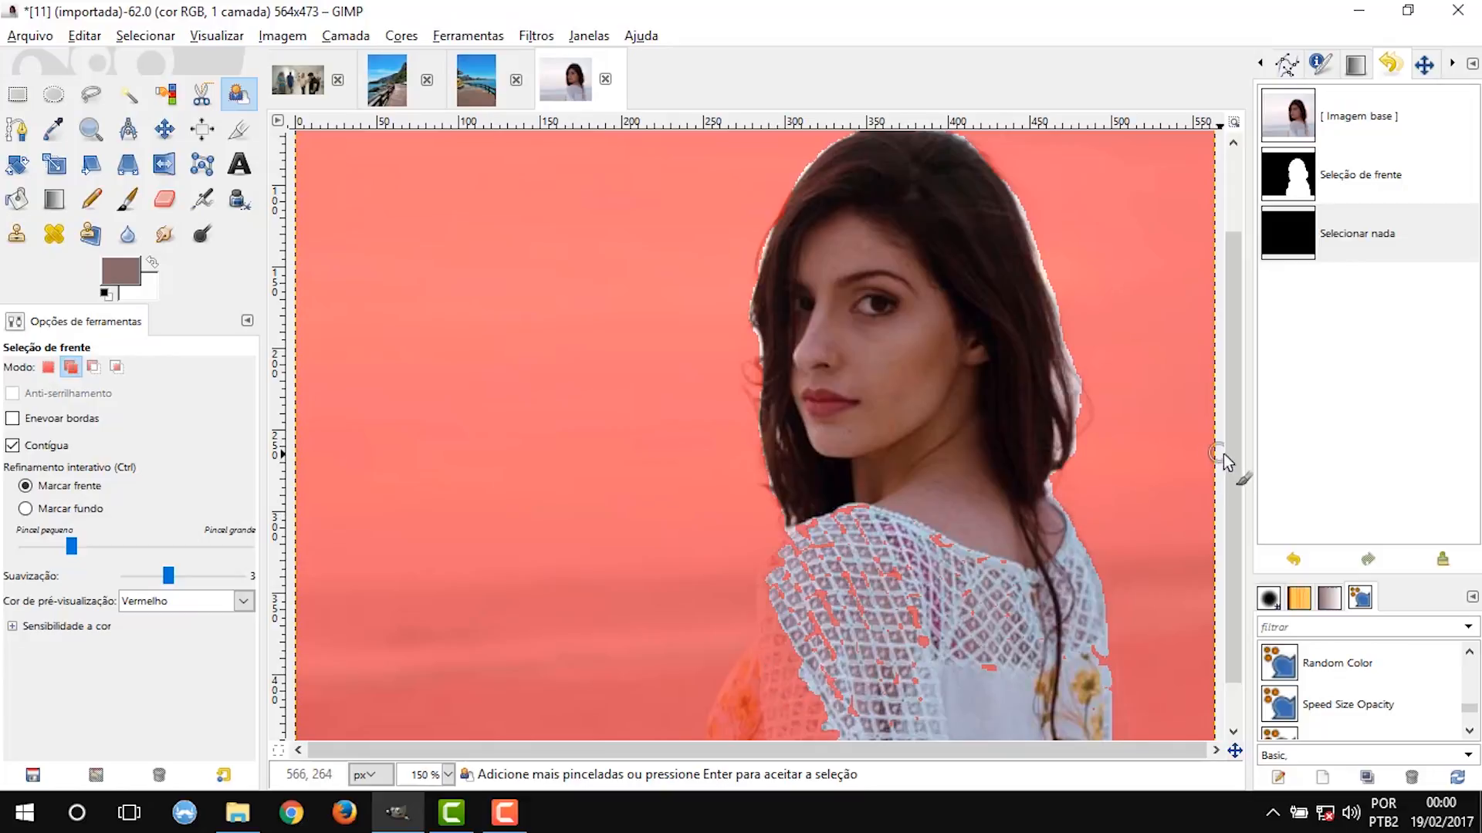
{"action": "scroll", "coordinate": [1224, 453], "scroll_direction": "down", "scroll_amount": 1}
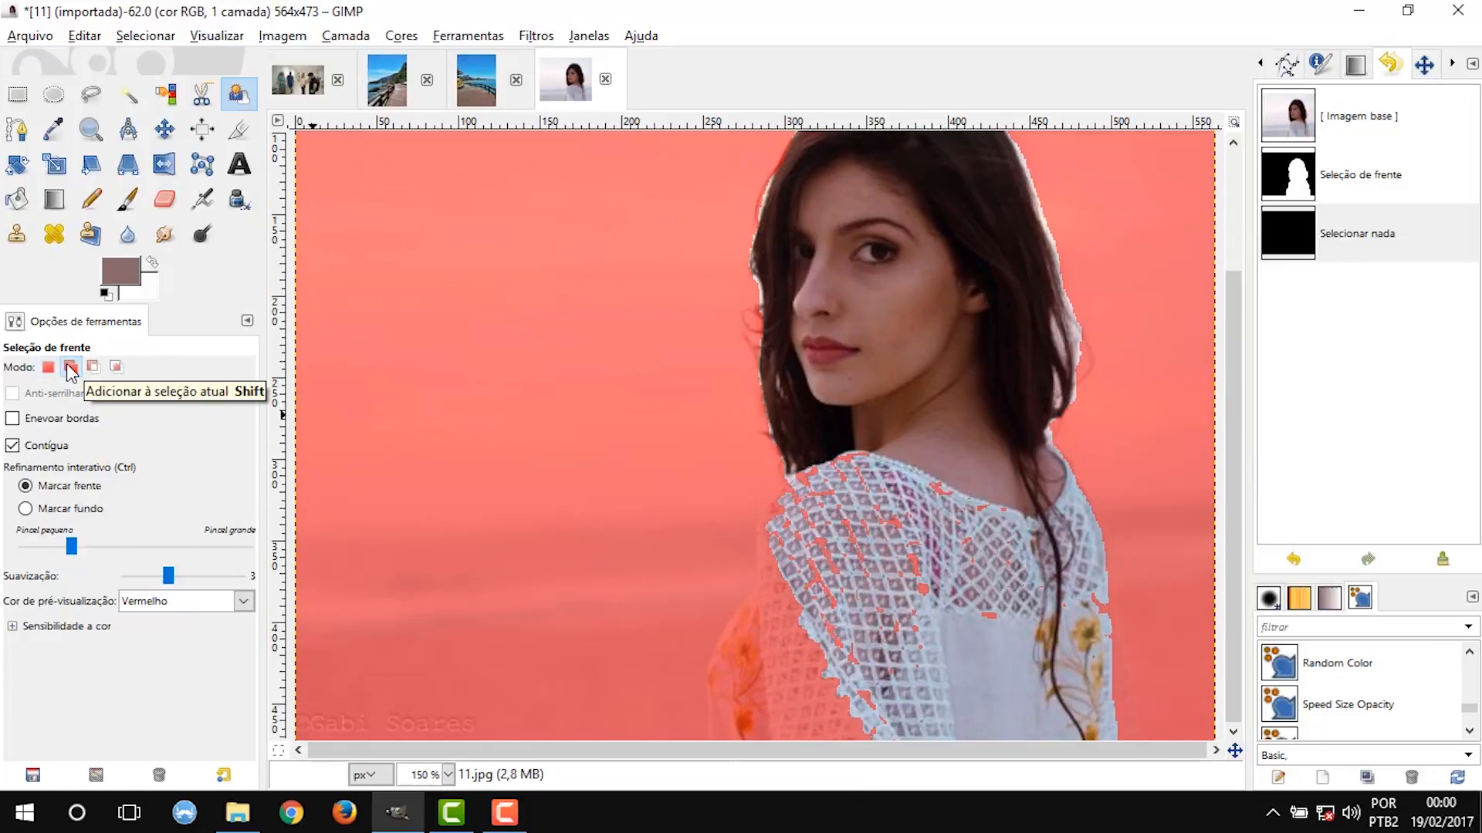
{"action": "left_click", "coordinate": [71, 369]}
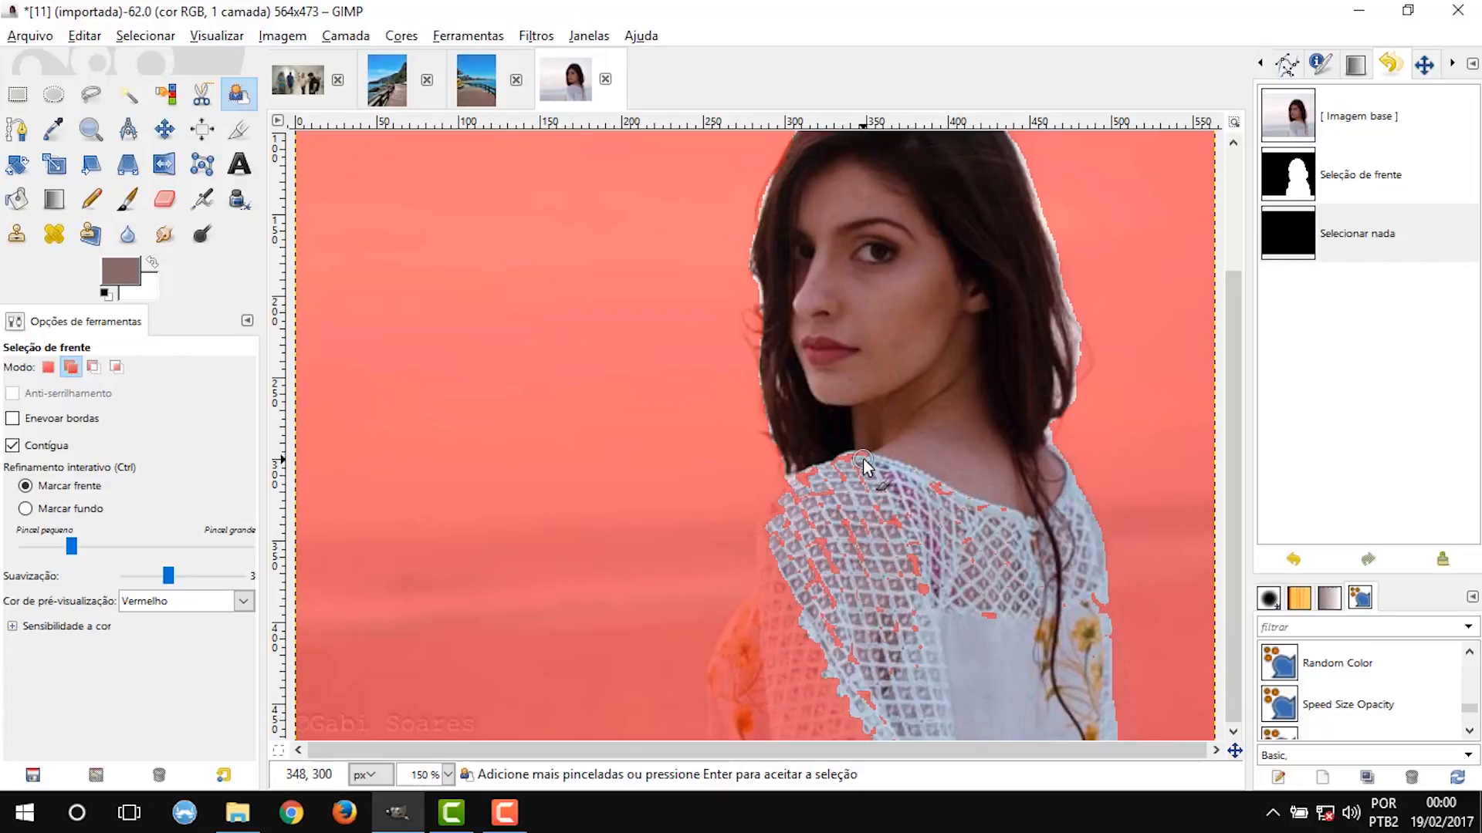
{"action": "mouse_move", "coordinate": [798, 488]}
{"action": "left_mouse_down"}
{"action": "mouse_move", "coordinate": [756, 584]}
{"action": "mouse_move", "coordinate": [717, 643]}
{"action": "mouse_move", "coordinate": [725, 754]}
{"action": "mouse_move", "coordinate": [746, 633]}
{"action": "mouse_move", "coordinate": [777, 645]}
{"action": "mouse_move", "coordinate": [799, 606]}
{"action": "mouse_move", "coordinate": [761, 718]}
{"action": "mouse_move", "coordinate": [823, 511]}
{"action": "mouse_move", "coordinate": [800, 736]}
{"action": "mouse_move", "coordinate": [826, 625]}
{"action": "mouse_move", "coordinate": [894, 564]}
{"action": "mouse_move", "coordinate": [873, 662]}
{"action": "mouse_move", "coordinate": [892, 491]}
{"action": "mouse_move", "coordinate": [846, 599]}
{"action": "mouse_move", "coordinate": [927, 571]}
{"action": "mouse_move", "coordinate": [979, 594]}
{"action": "mouse_move", "coordinate": [1006, 531]}
{"action": "mouse_move", "coordinate": [1003, 621]}
{"action": "left_mouse_up"}
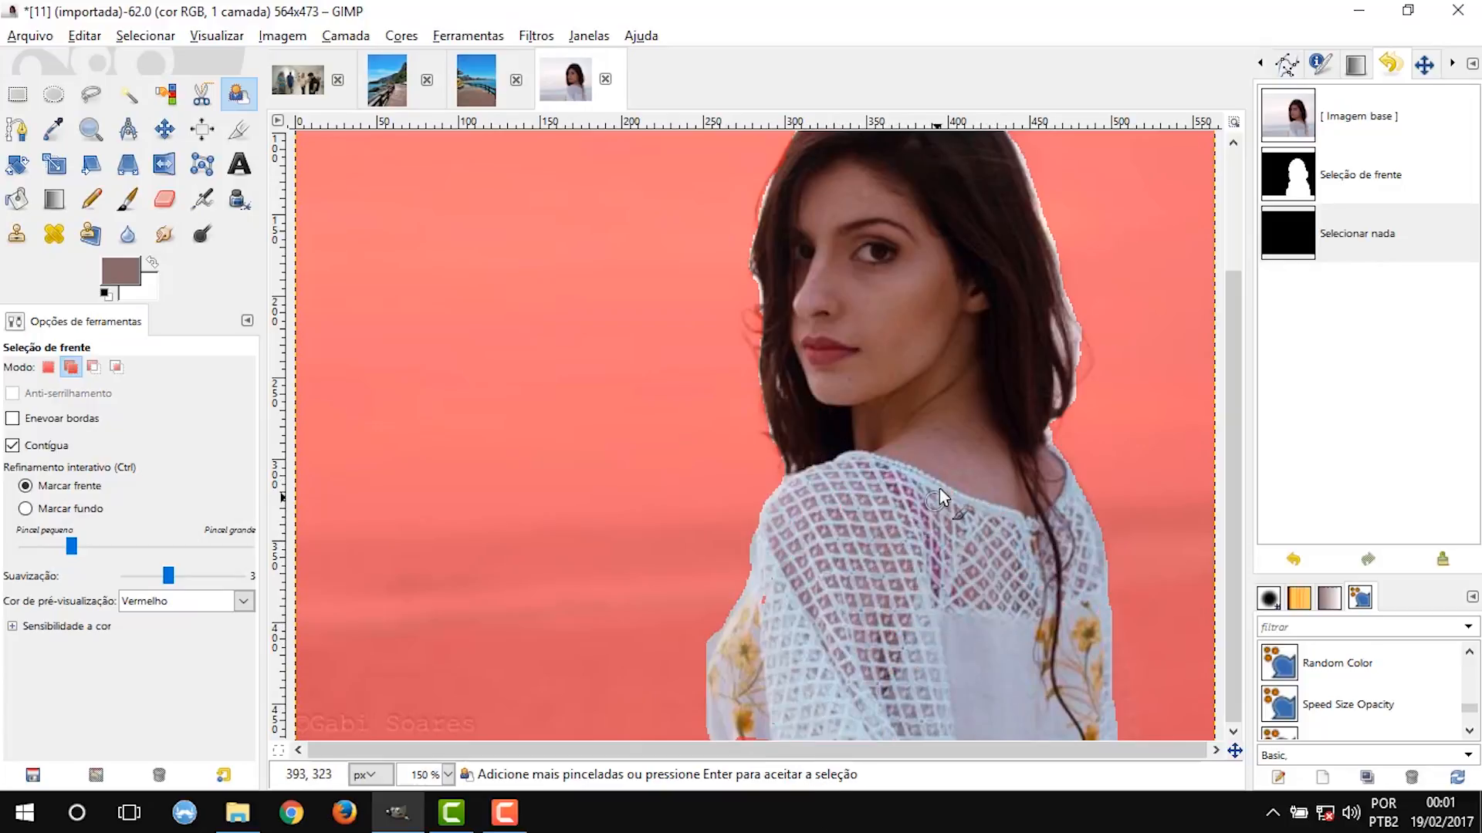
{"action": "scroll", "coordinate": [938, 487], "scroll_direction": "down", "scroll_amount": 1}
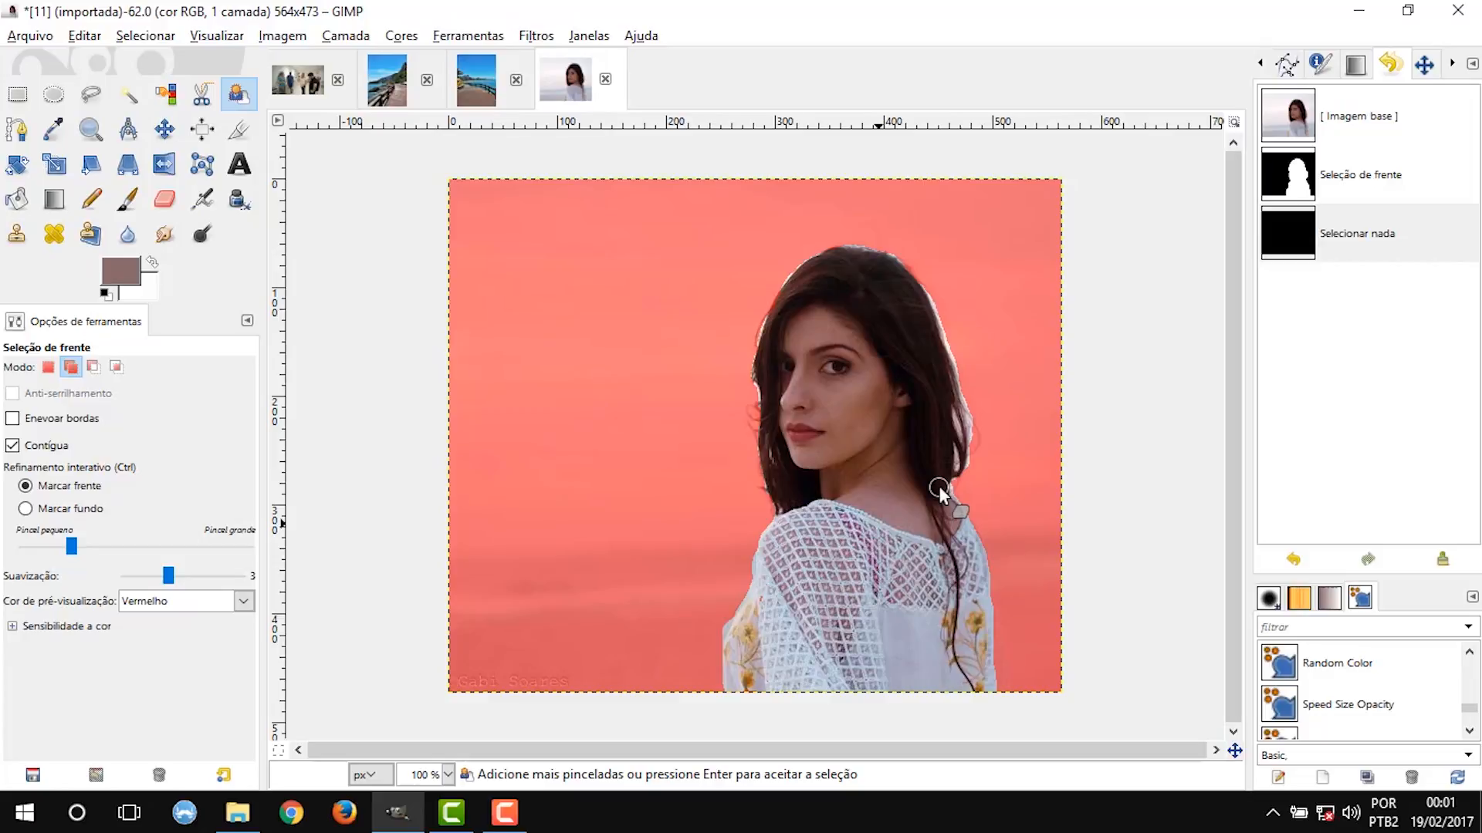
{"action": "key", "text": "Return"}
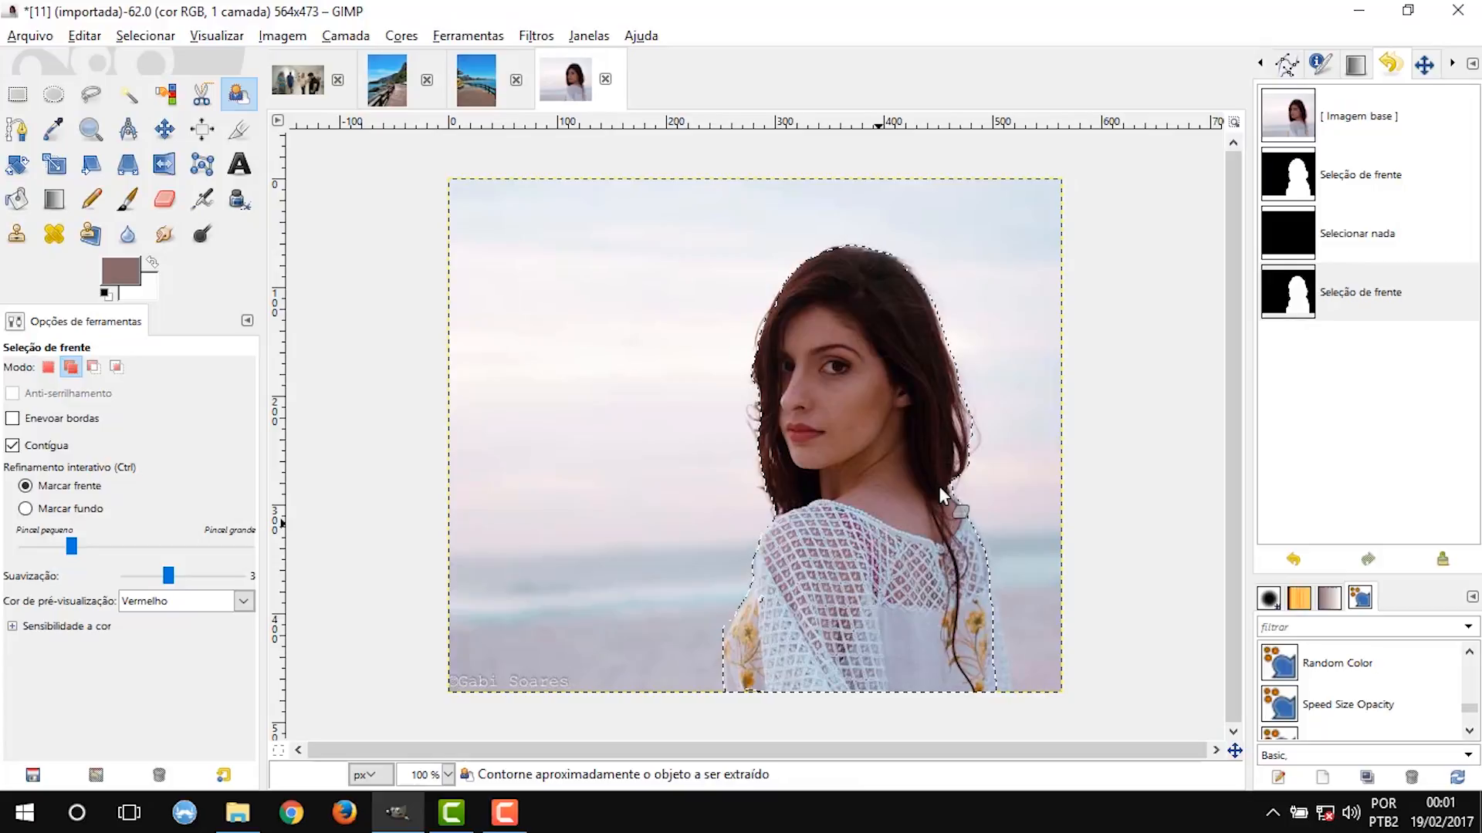
Cut the selected woman out of the photo, and undo the cut.
{"action": "key", "text": "ctrl+x"}
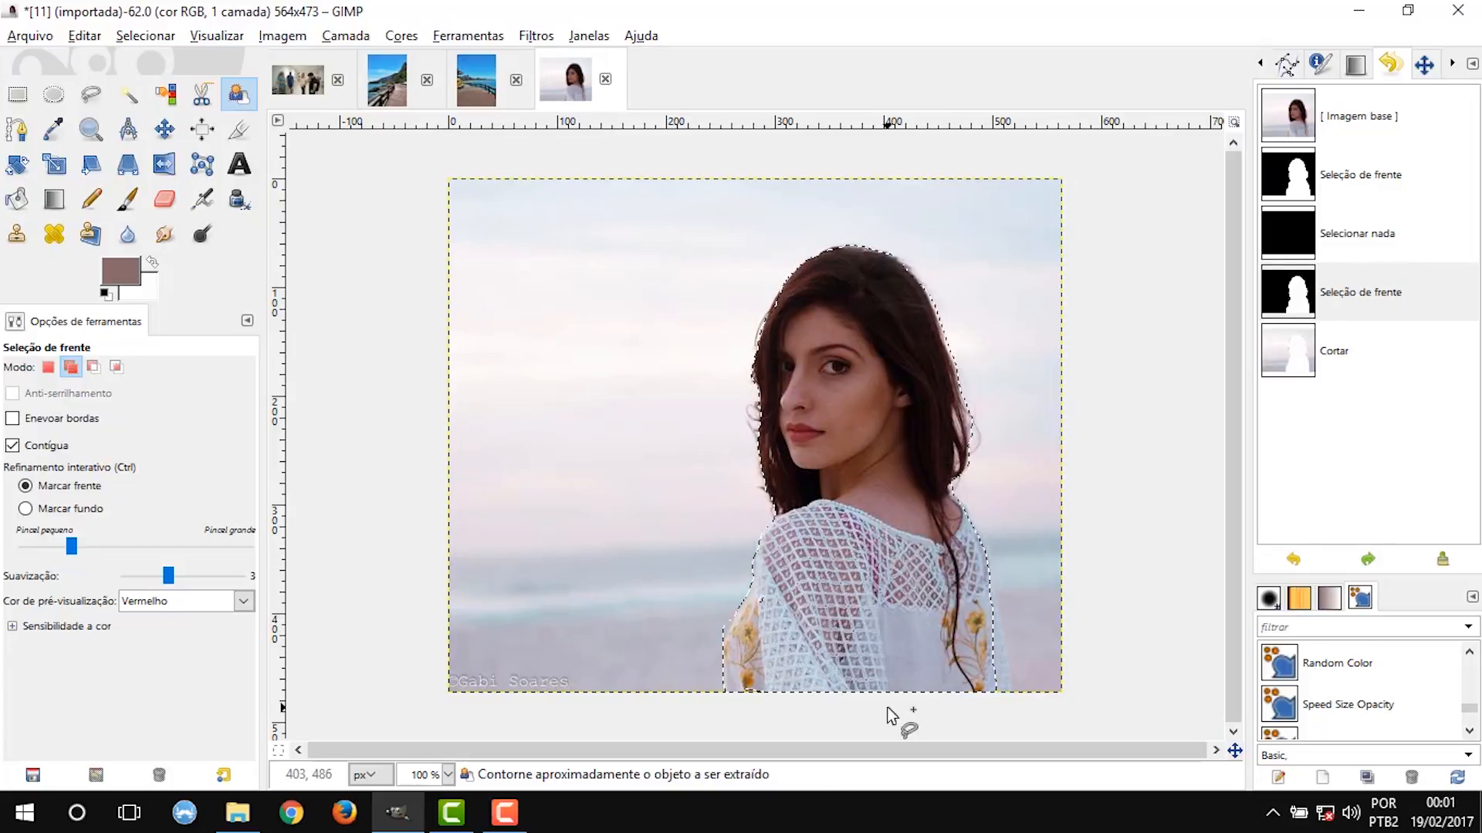
{"action": "key", "text": "ctrl+x"}
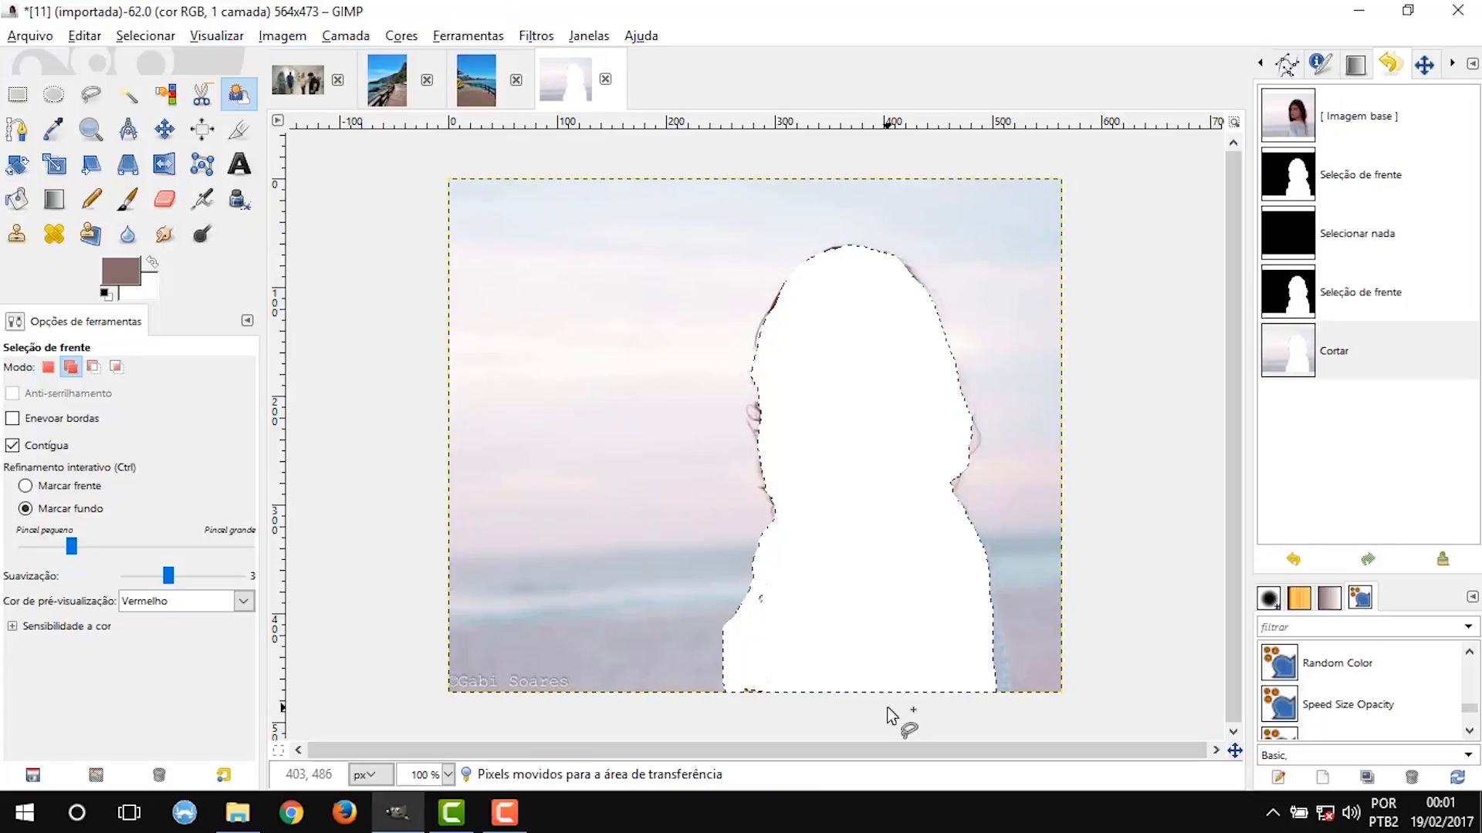
{"action": "key", "text": "ctrl+z"}
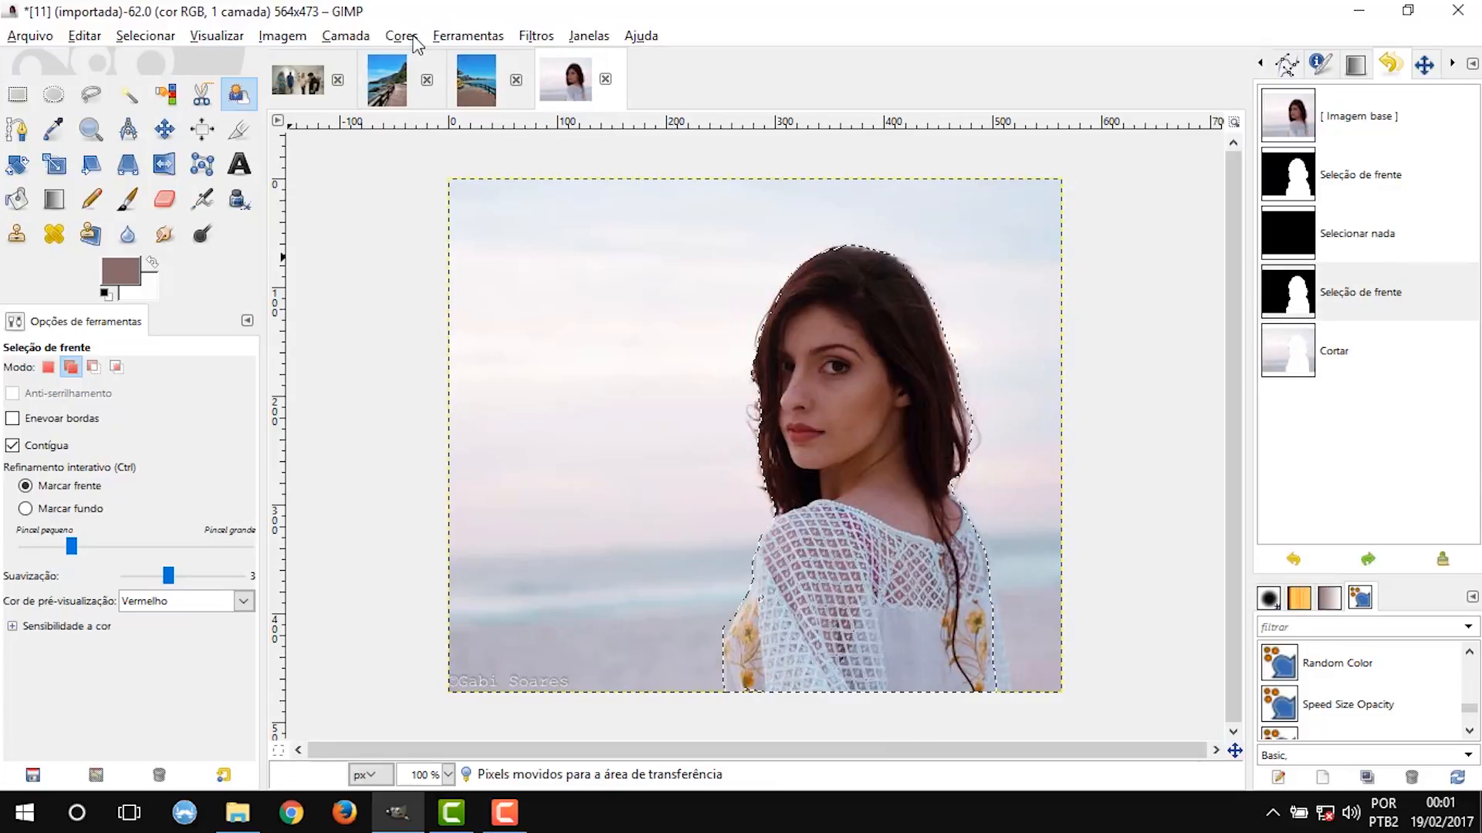
Desaturate the selected woman by applying a Hue-Saturation adjustment with saturation at -100.
{"action": "left_click", "coordinate": [411, 37]}
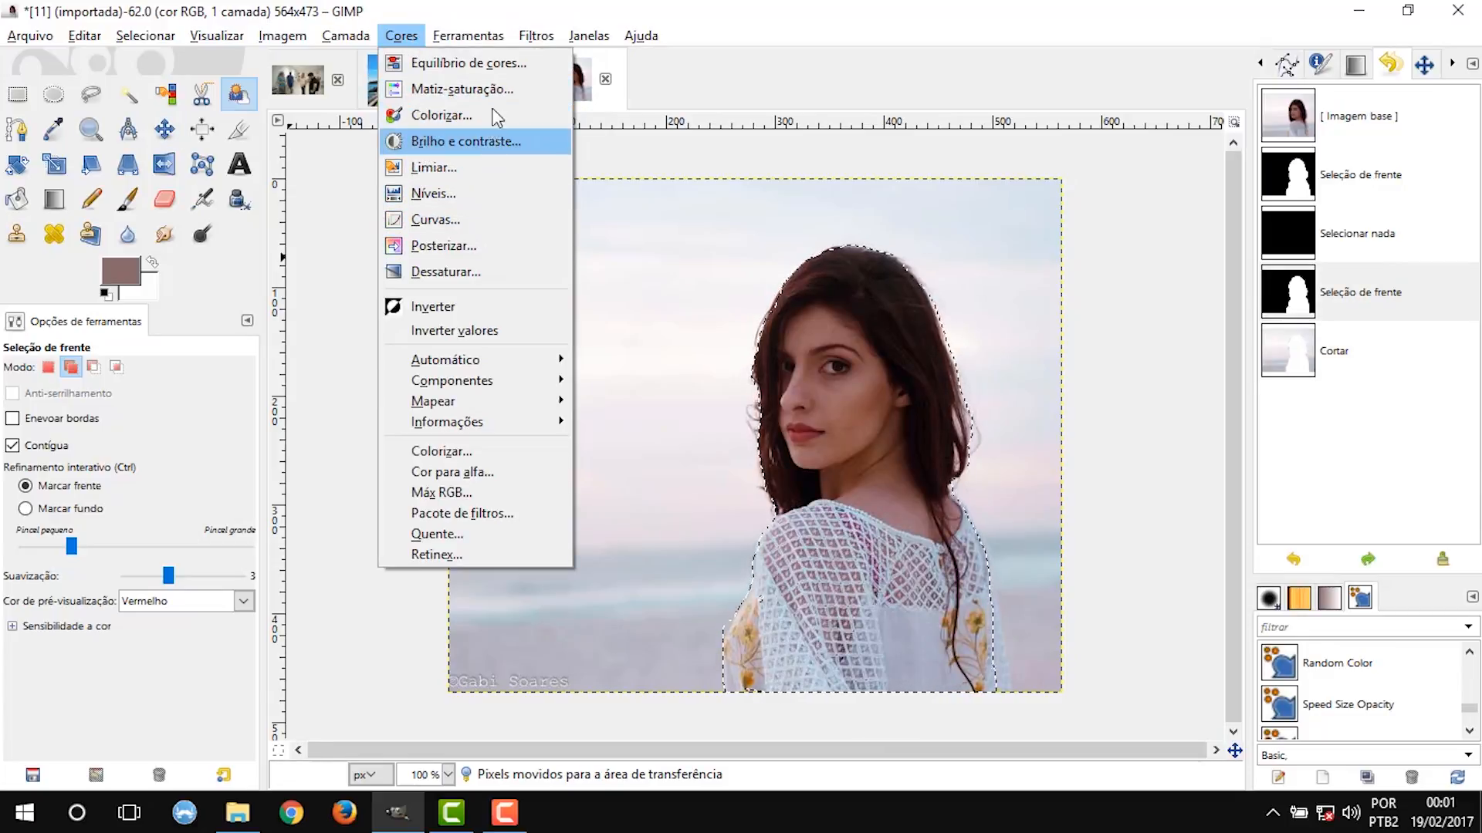
{"action": "left_click", "coordinate": [513, 90]}
{"action": "left_click_drag", "start_coordinate": [1261, 482], "coordinate": [1117, 483]}
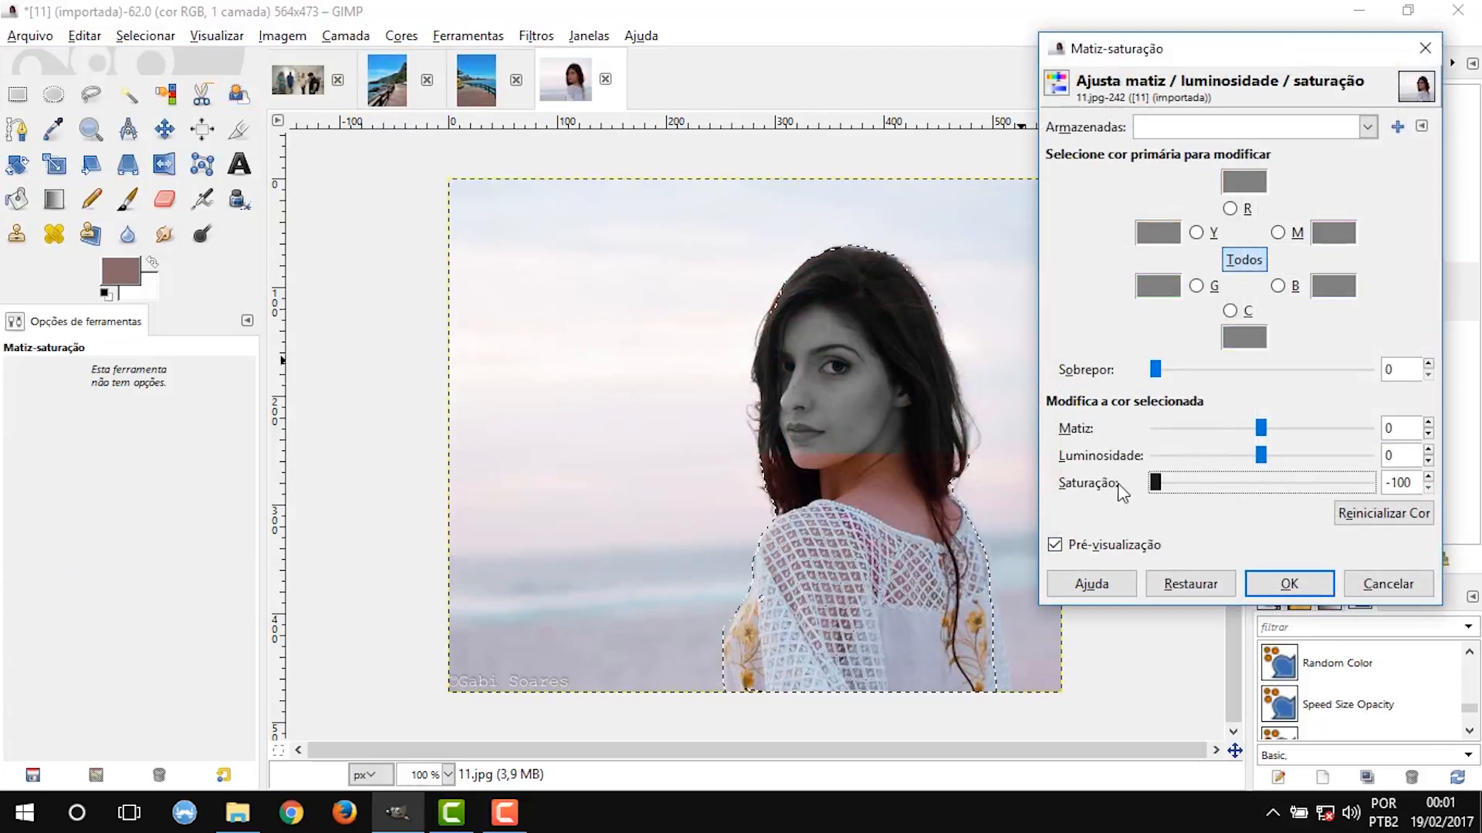
{"action": "left_click", "coordinate": [1310, 585]}
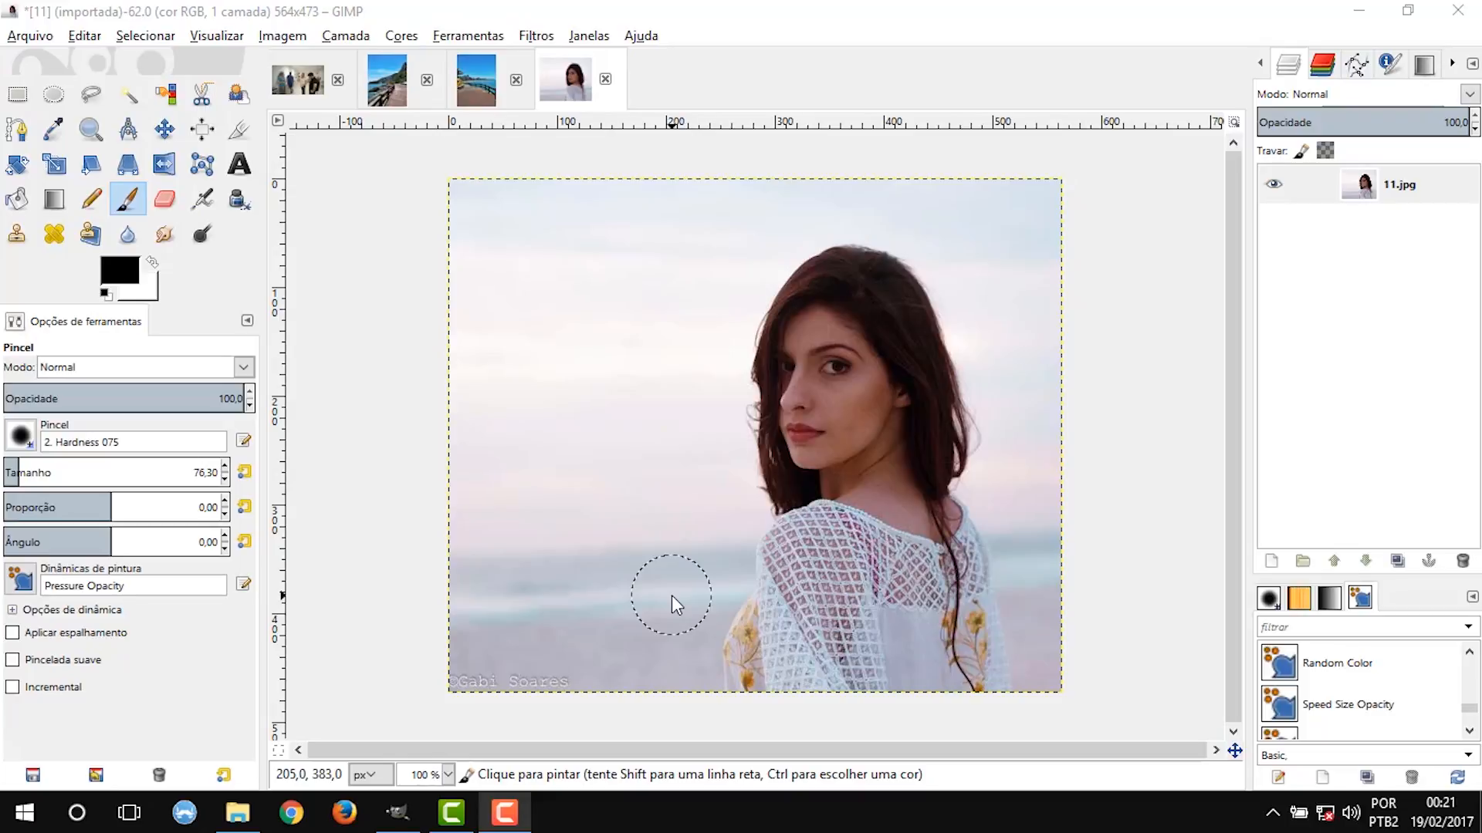
Add a white (full opacity) layer mask to the 11.jpg layer.
{"action": "left_click", "coordinate": [345, 35]}
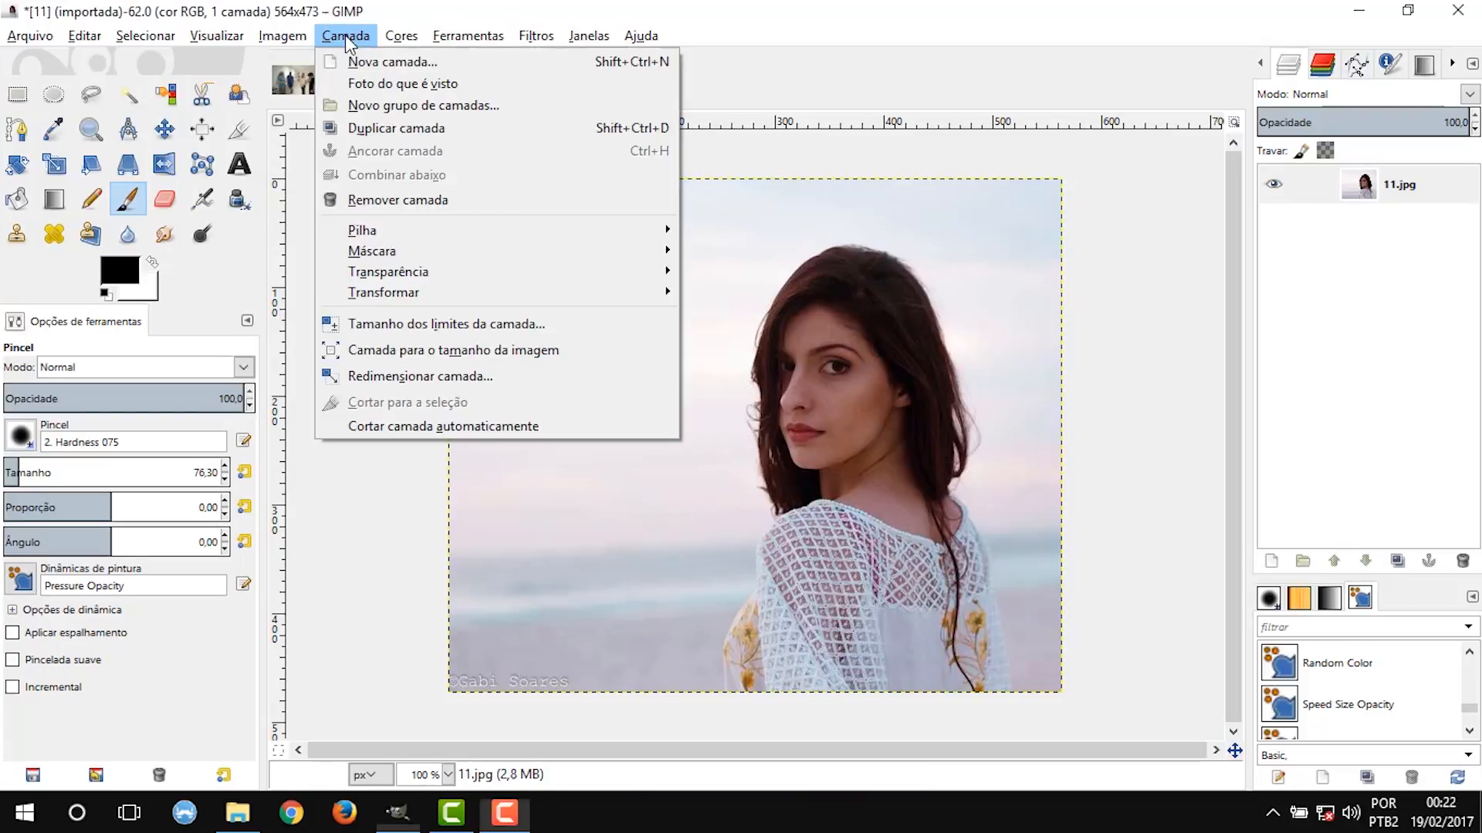
{"action": "mouse_move", "coordinate": [411, 248]}
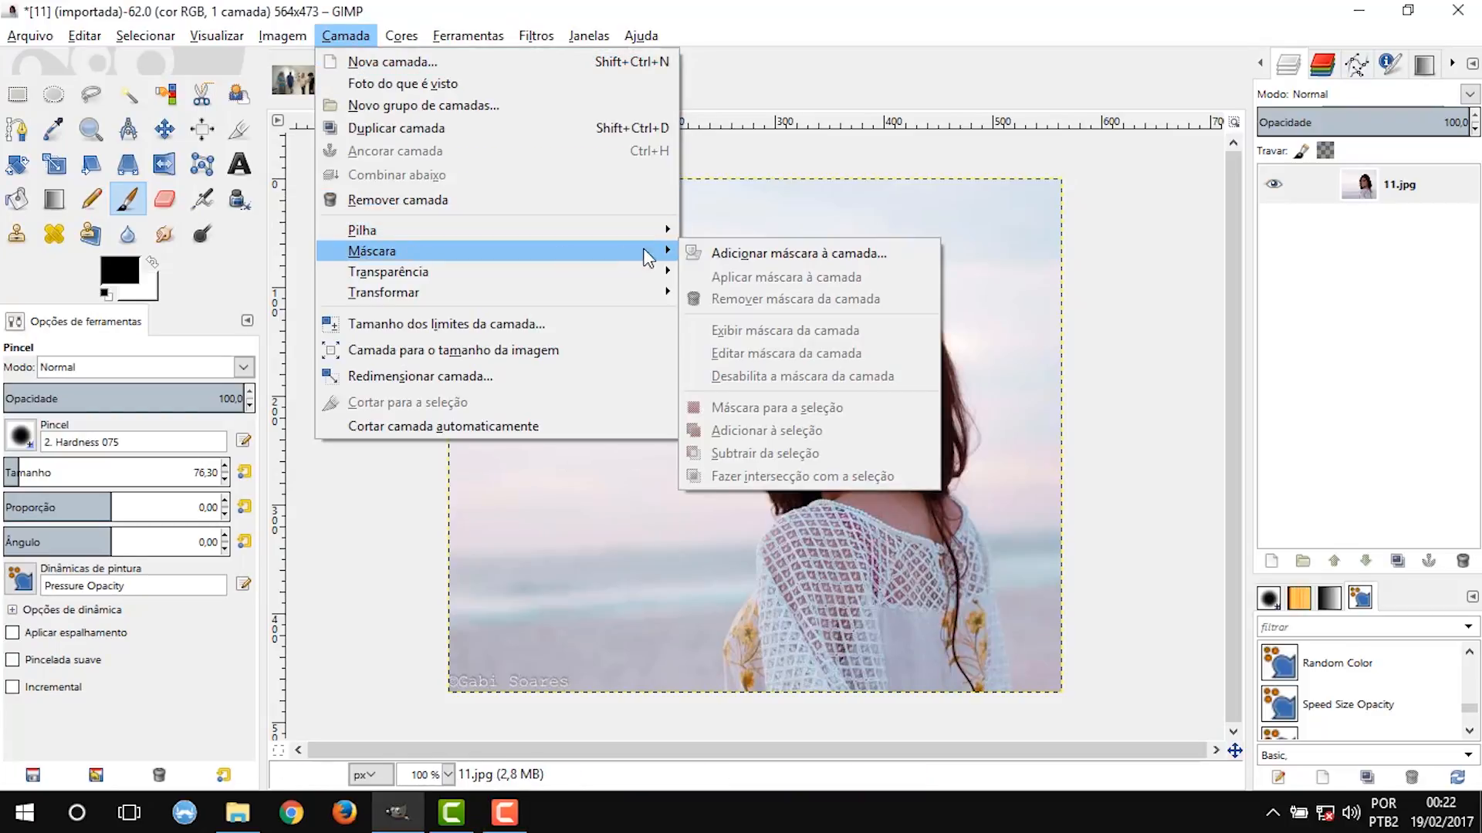
{"action": "left_click", "coordinate": [748, 257]}
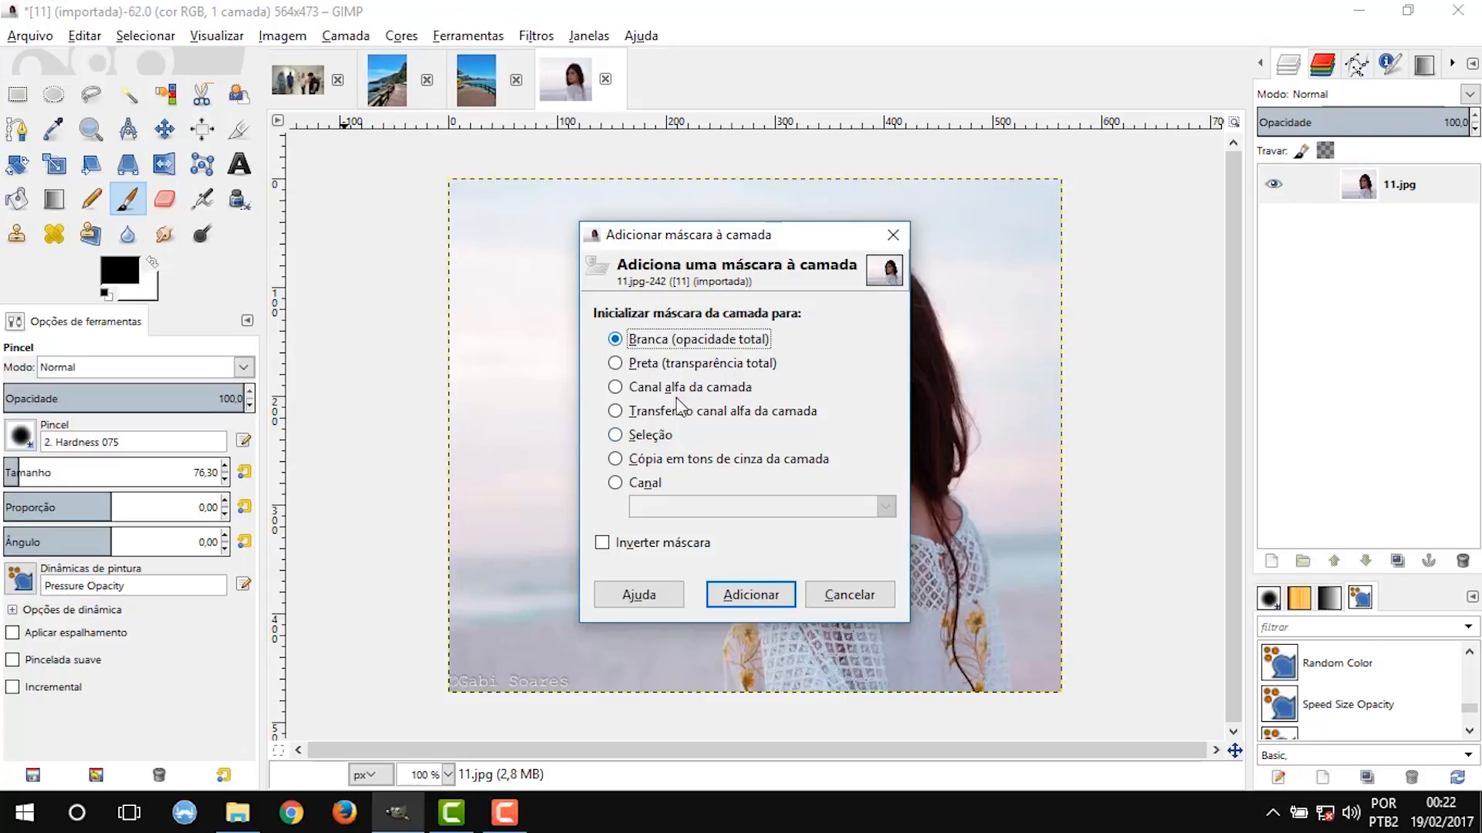
{"action": "left_click", "coordinate": [768, 594]}
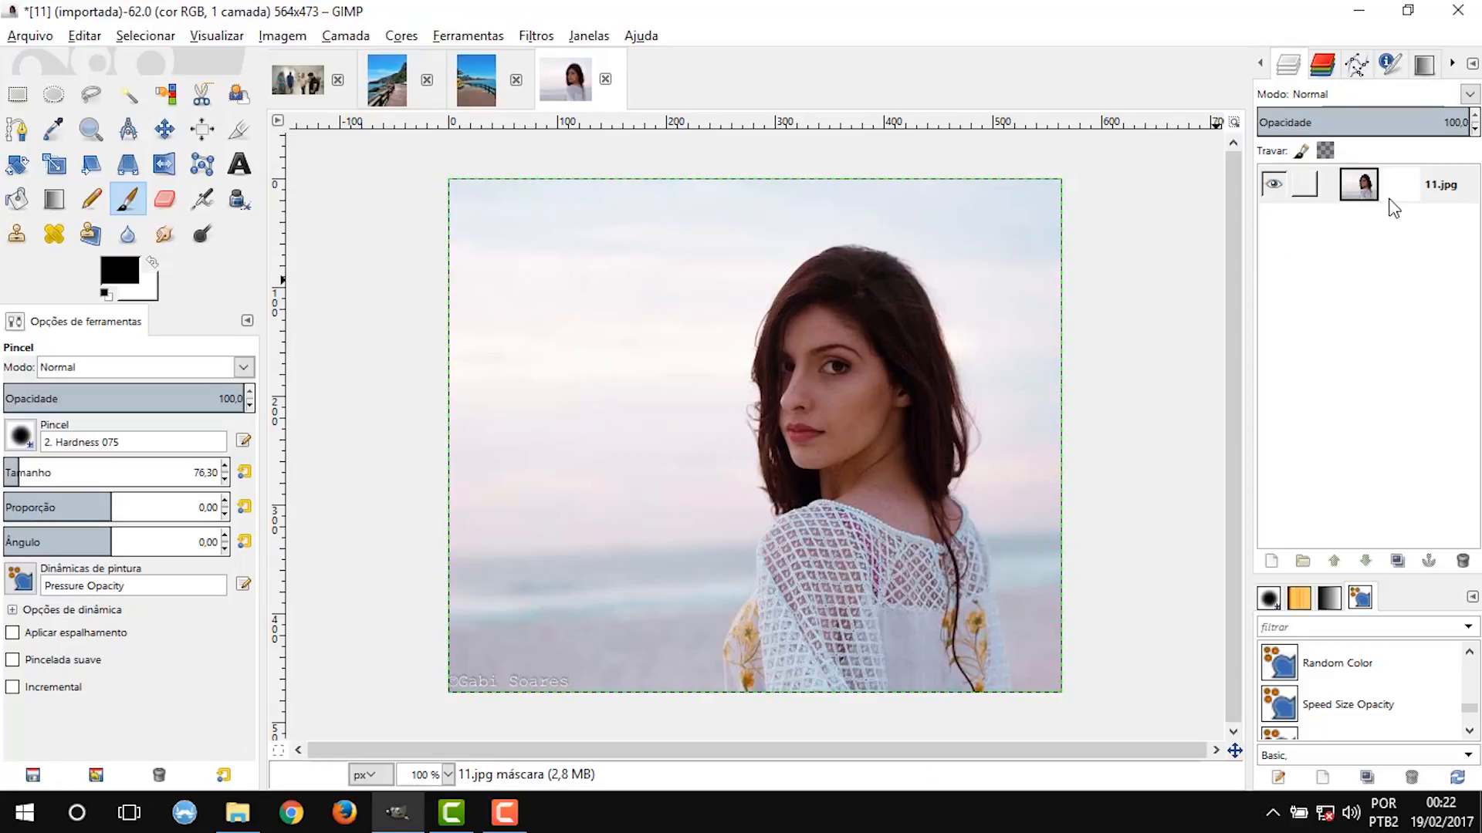
Paint broad black brush strokes on the layer mask over the sky and beach in front of the woman's face.
{"action": "left_click", "coordinate": [1339, 193]}
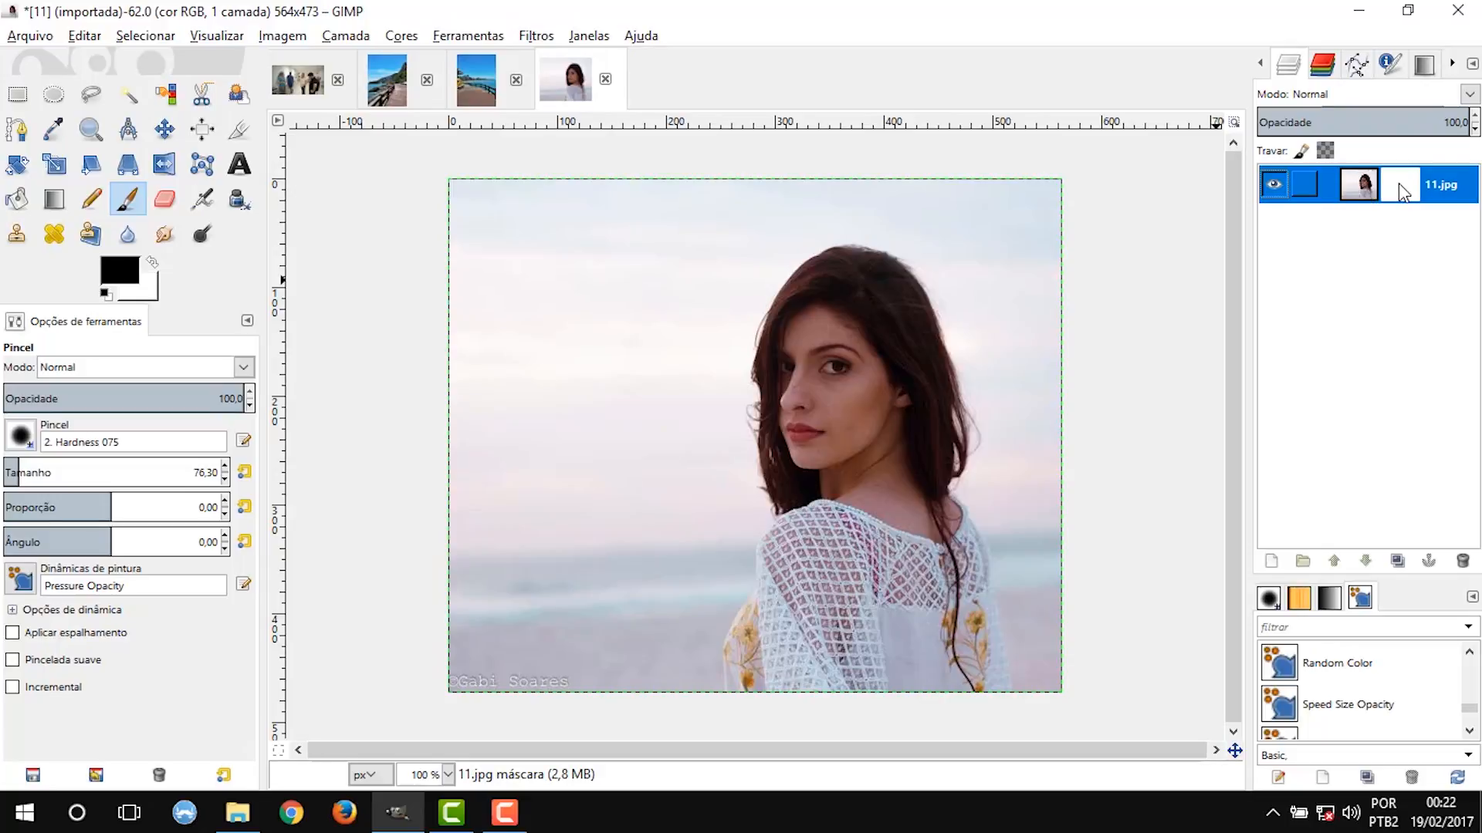
{"action": "left_click", "coordinate": [130, 201]}
{"action": "mouse_move", "coordinate": [762, 230]}
{"action": "left_mouse_down"}
{"action": "mouse_move", "coordinate": [719, 289]}
{"action": "mouse_move", "coordinate": [694, 407]}
{"action": "mouse_move", "coordinate": [695, 524]}
{"action": "mouse_move", "coordinate": [657, 613]}
{"action": "mouse_move", "coordinate": [720, 248]}
{"action": "mouse_move", "coordinate": [695, 264]}
{"action": "mouse_move", "coordinate": [619, 619]}
{"action": "mouse_move", "coordinate": [682, 232]}
{"action": "mouse_move", "coordinate": [717, 187]}
{"action": "mouse_move", "coordinate": [661, 236]}
{"action": "mouse_move", "coordinate": [548, 625]}
{"action": "left_mouse_up"}
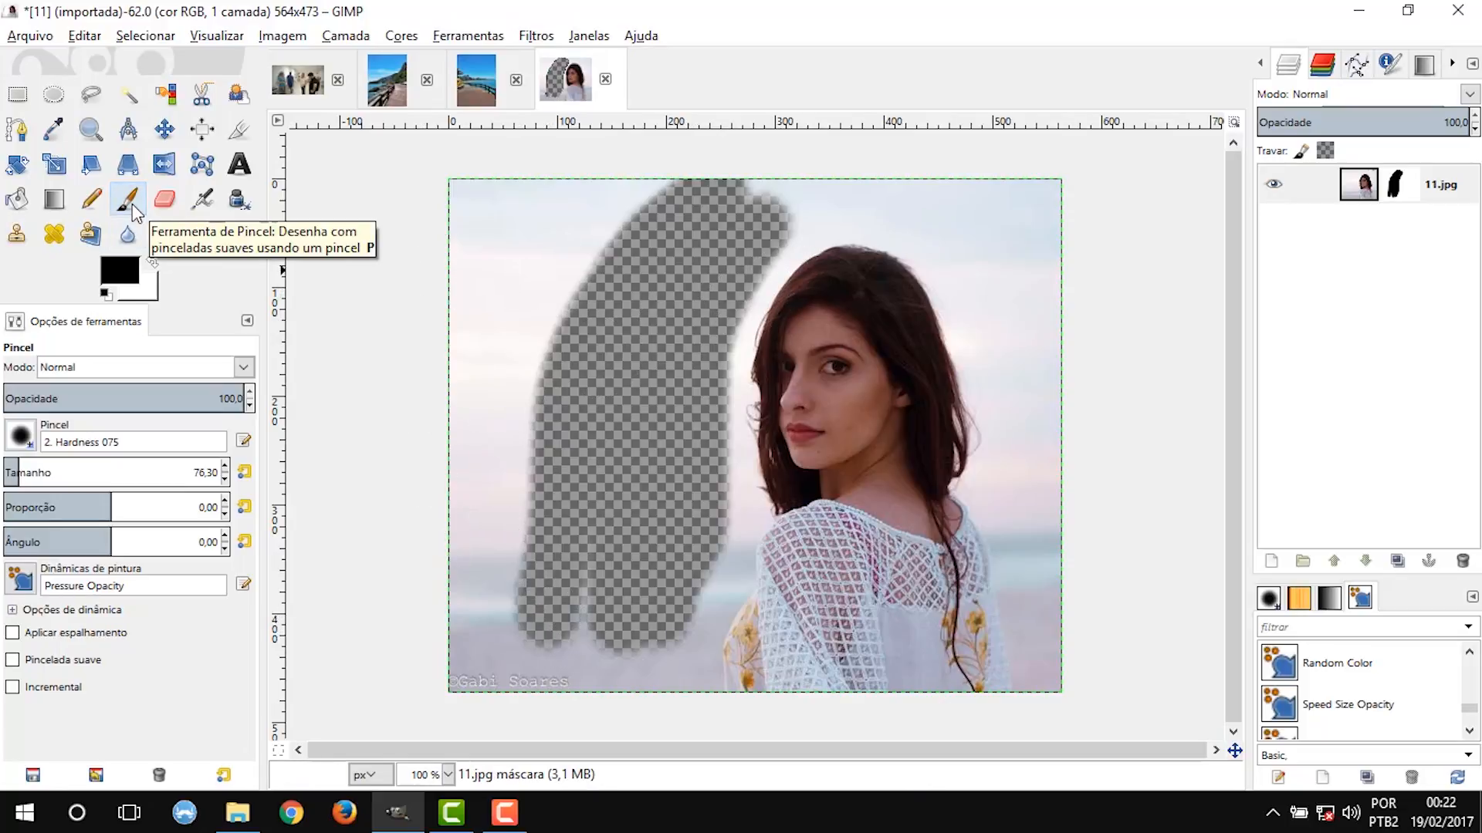
Display the layer mask on the canvas to examine its painted black and white areas, and return to the normal image view.
{"action": "left_click", "coordinate": [347, 40]}
{"action": "mouse_move", "coordinate": [432, 258]}
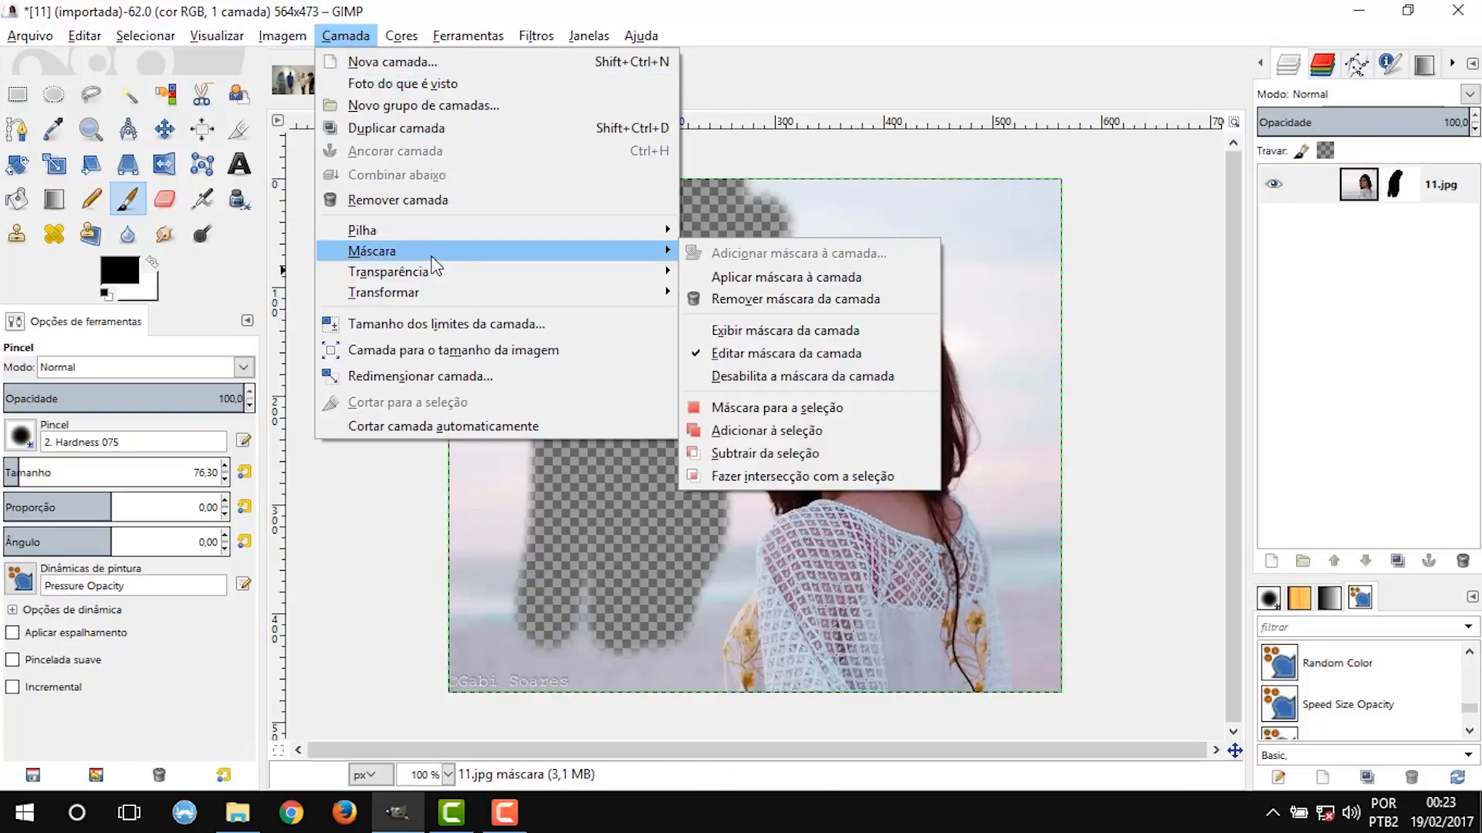
{"action": "left_click", "coordinate": [832, 332]}
{"action": "left_click", "coordinate": [1314, 246]}
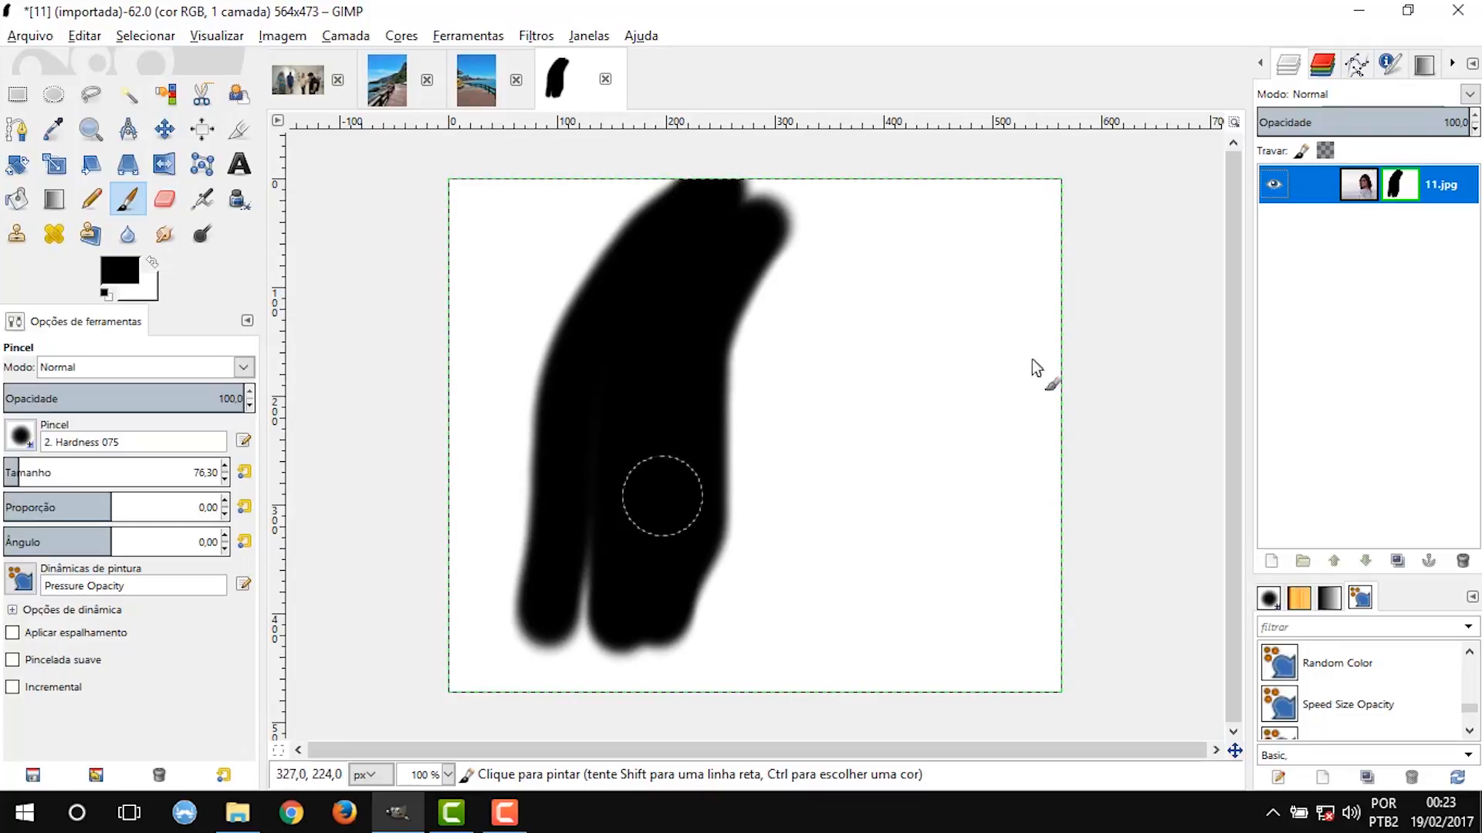
{"action": "left_click", "coordinate": [345, 35]}
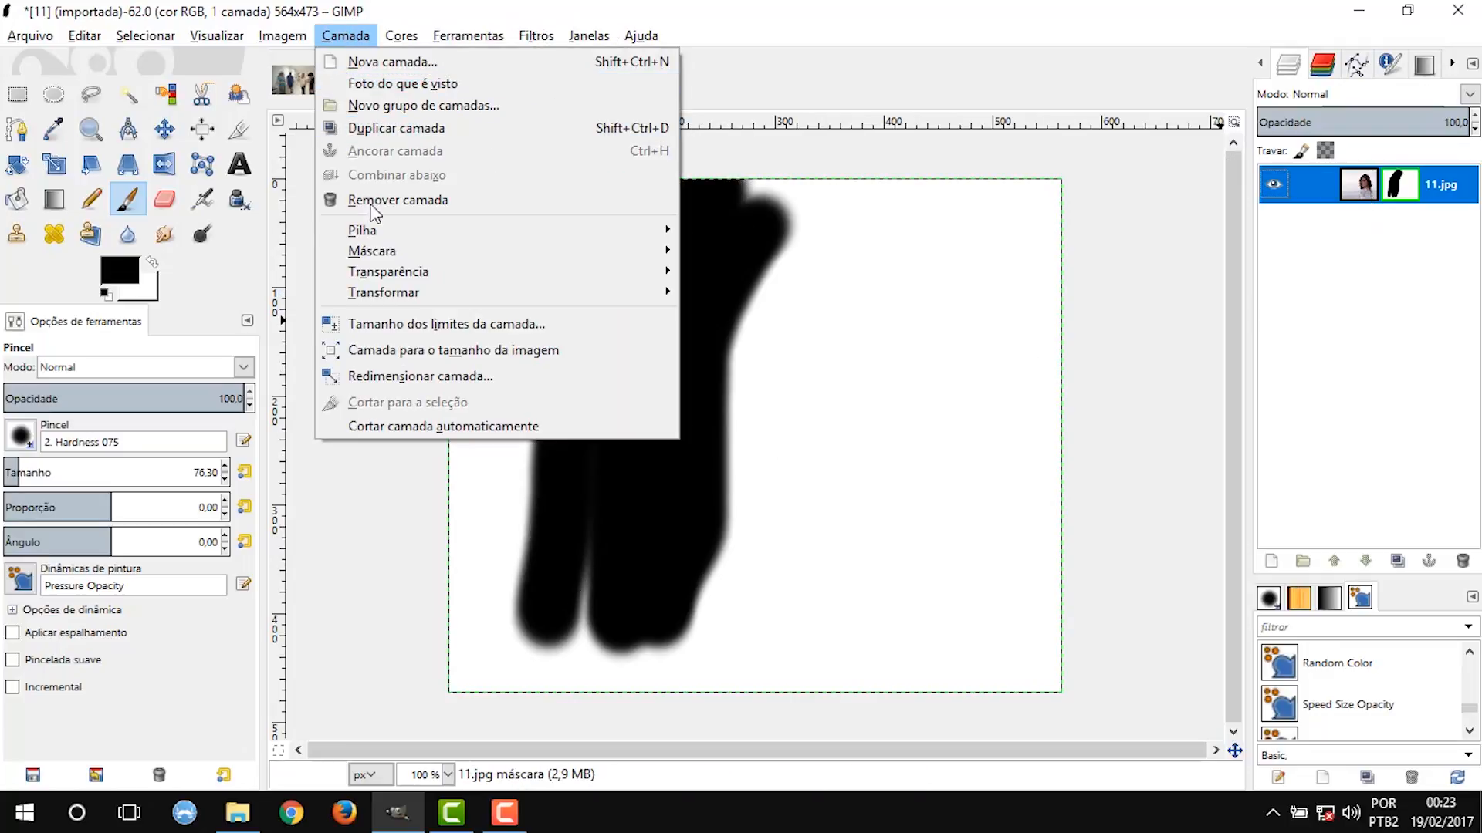
{"action": "mouse_move", "coordinate": [379, 248]}
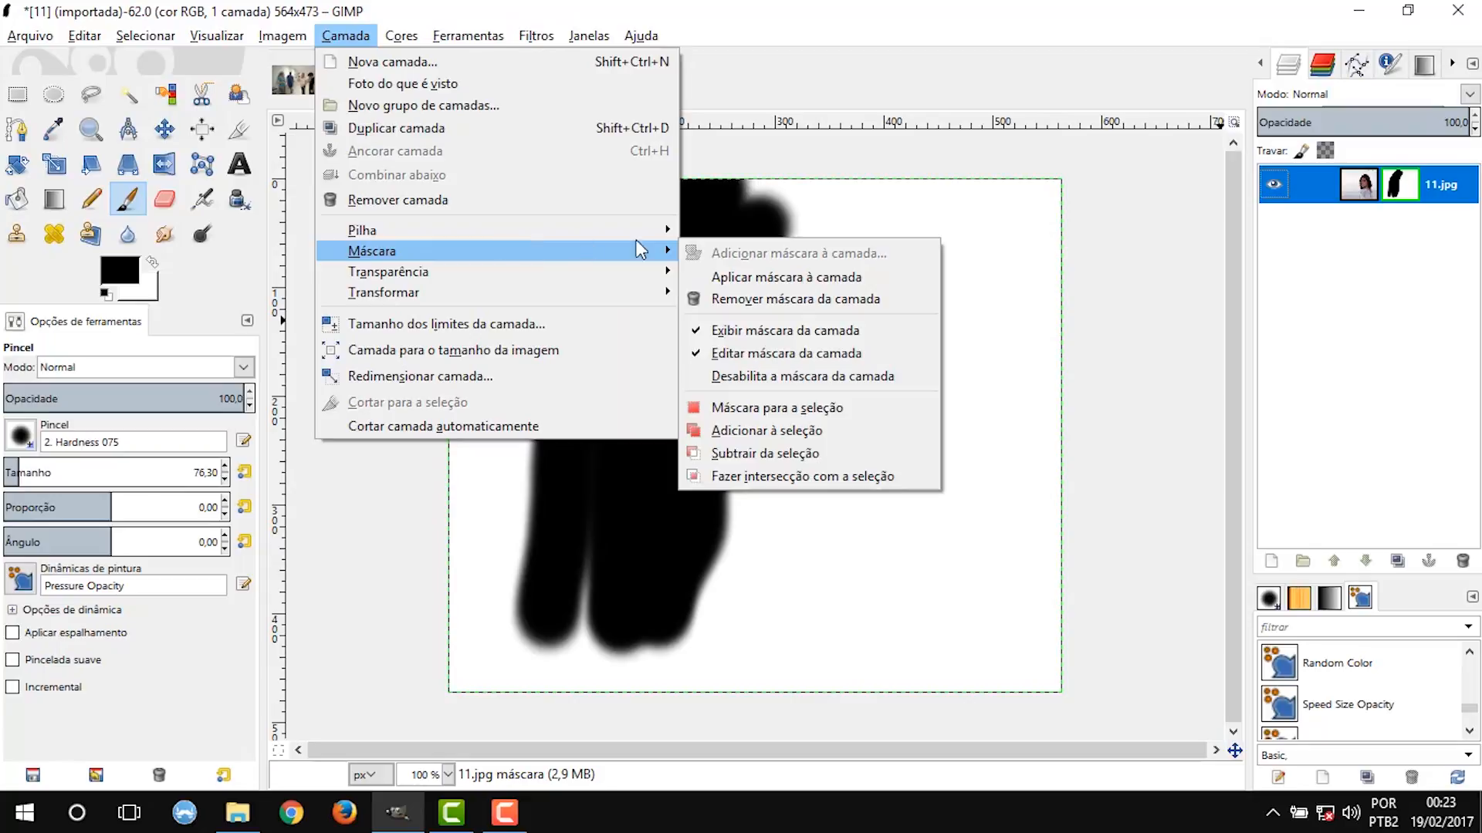
{"action": "left_click", "coordinate": [792, 333]}
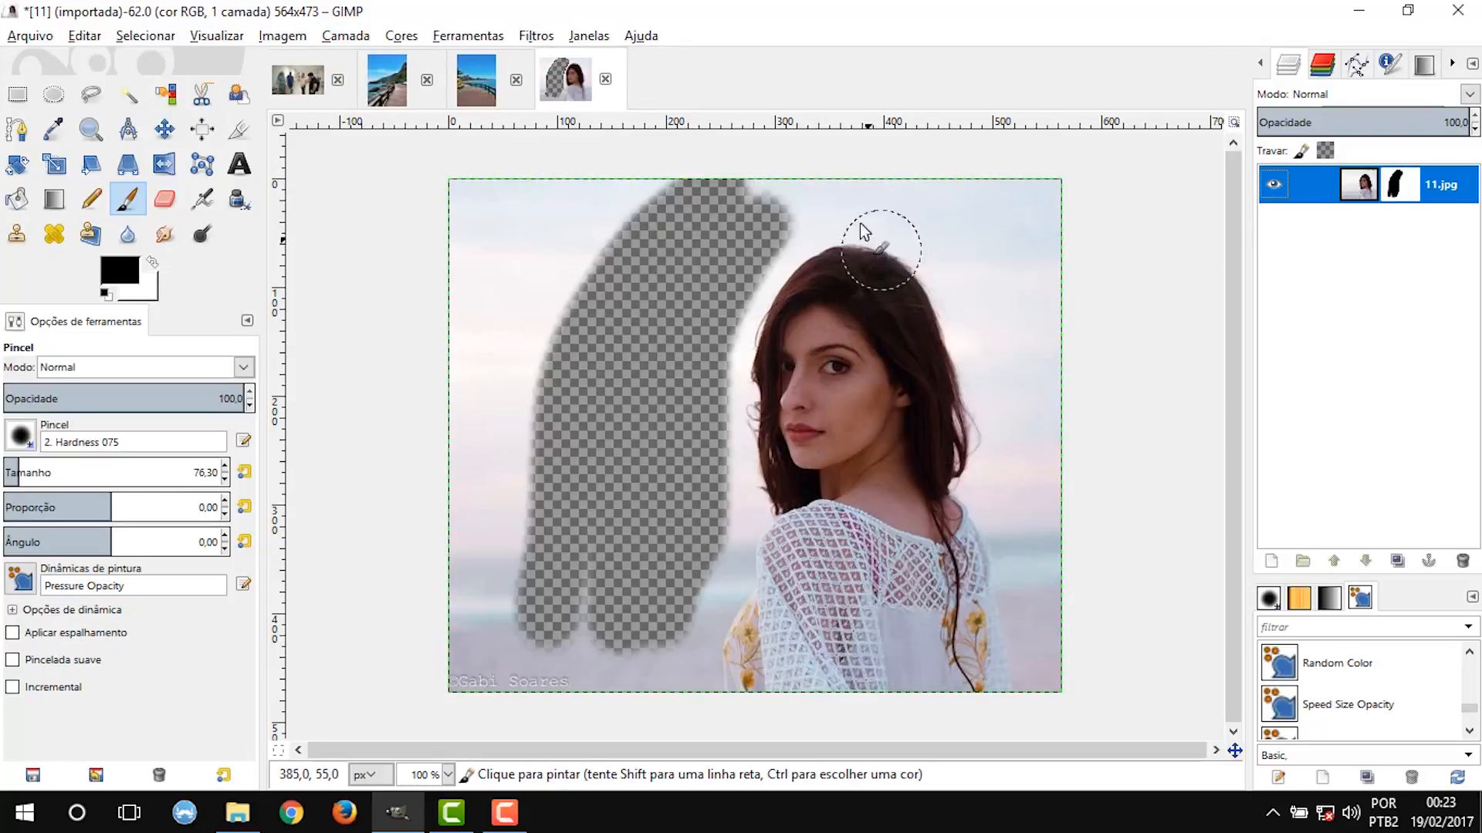
Paint black on the layer mask over the rest of the background around the woman, plus a horizontal band across her eyes and nose.
{"action": "mouse_move", "coordinate": [760, 208]}
{"action": "left_mouse_down"}
{"action": "mouse_move", "coordinate": [560, 213]}
{"action": "mouse_move", "coordinate": [564, 288]}
{"action": "mouse_move", "coordinate": [601, 192]}
{"action": "mouse_move", "coordinate": [558, 271]}
{"action": "mouse_move", "coordinate": [527, 172]}
{"action": "mouse_move", "coordinate": [484, 270]}
{"action": "mouse_move", "coordinate": [471, 158]}
{"action": "mouse_move", "coordinate": [459, 231]}
{"action": "mouse_move", "coordinate": [523, 317]}
{"action": "mouse_move", "coordinate": [534, 288]}
{"action": "mouse_move", "coordinate": [543, 364]}
{"action": "mouse_move", "coordinate": [501, 249]}
{"action": "mouse_move", "coordinate": [469, 359]}
{"action": "mouse_move", "coordinate": [483, 416]}
{"action": "mouse_move", "coordinate": [507, 348]}
{"action": "mouse_move", "coordinate": [513, 406]}
{"action": "mouse_move", "coordinate": [479, 579]}
{"action": "mouse_move", "coordinate": [451, 489]}
{"action": "mouse_move", "coordinate": [498, 489]}
{"action": "mouse_move", "coordinate": [508, 672]}
{"action": "mouse_move", "coordinate": [554, 698]}
{"action": "mouse_move", "coordinate": [579, 578]}
{"action": "mouse_move", "coordinate": [636, 582]}
{"action": "mouse_move", "coordinate": [656, 676]}
{"action": "mouse_move", "coordinate": [679, 588]}
{"action": "left_mouse_up"}
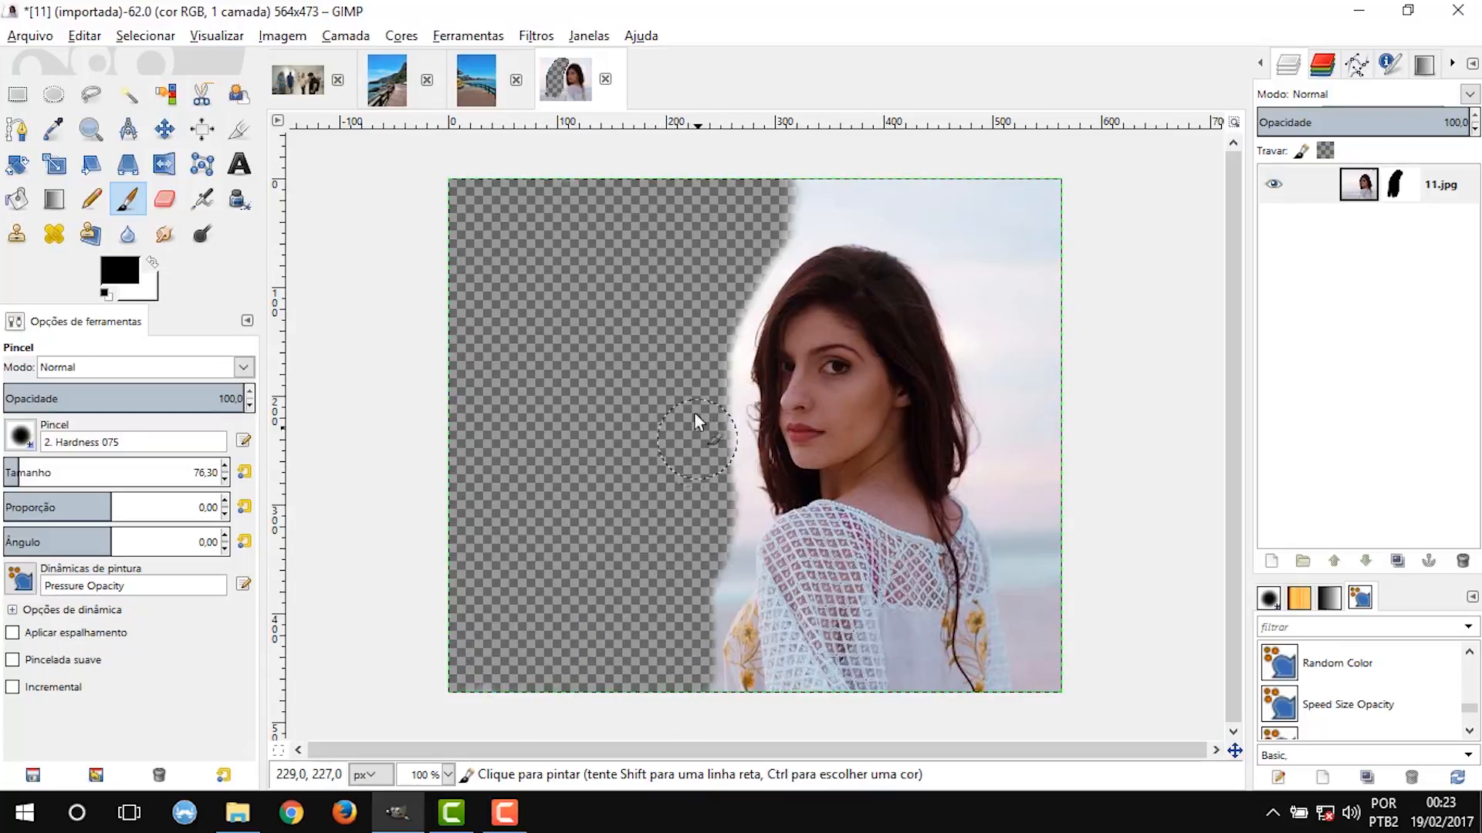
{"action": "left_click_drag", "start_coordinate": [801, 201], "coordinate": [937, 211]}
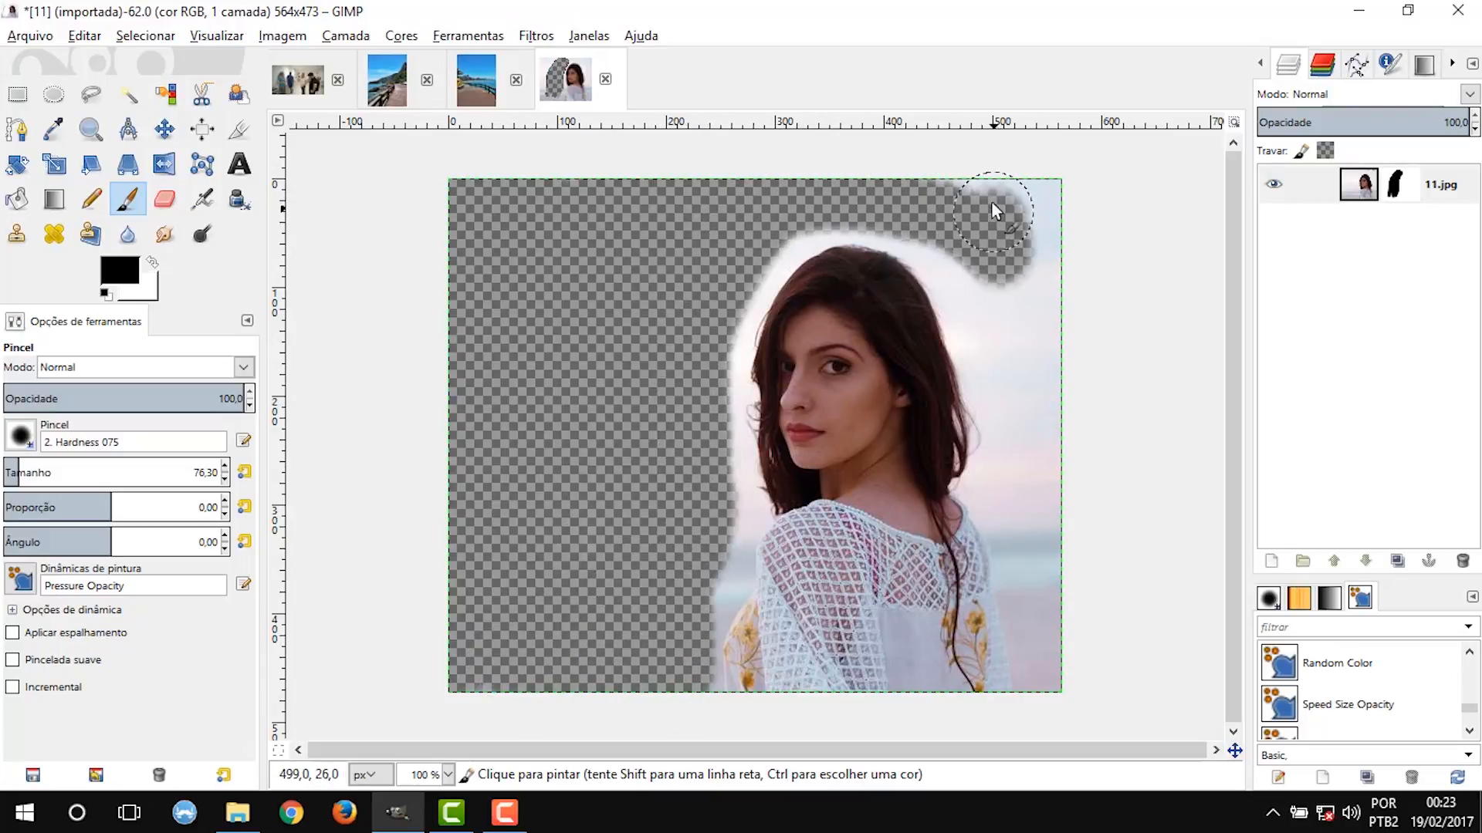
{"action": "mouse_move", "coordinate": [1030, 247]}
{"action": "left_mouse_down"}
{"action": "mouse_move", "coordinate": [1029, 304]}
{"action": "mouse_move", "coordinate": [1053, 733]}
{"action": "left_mouse_up"}
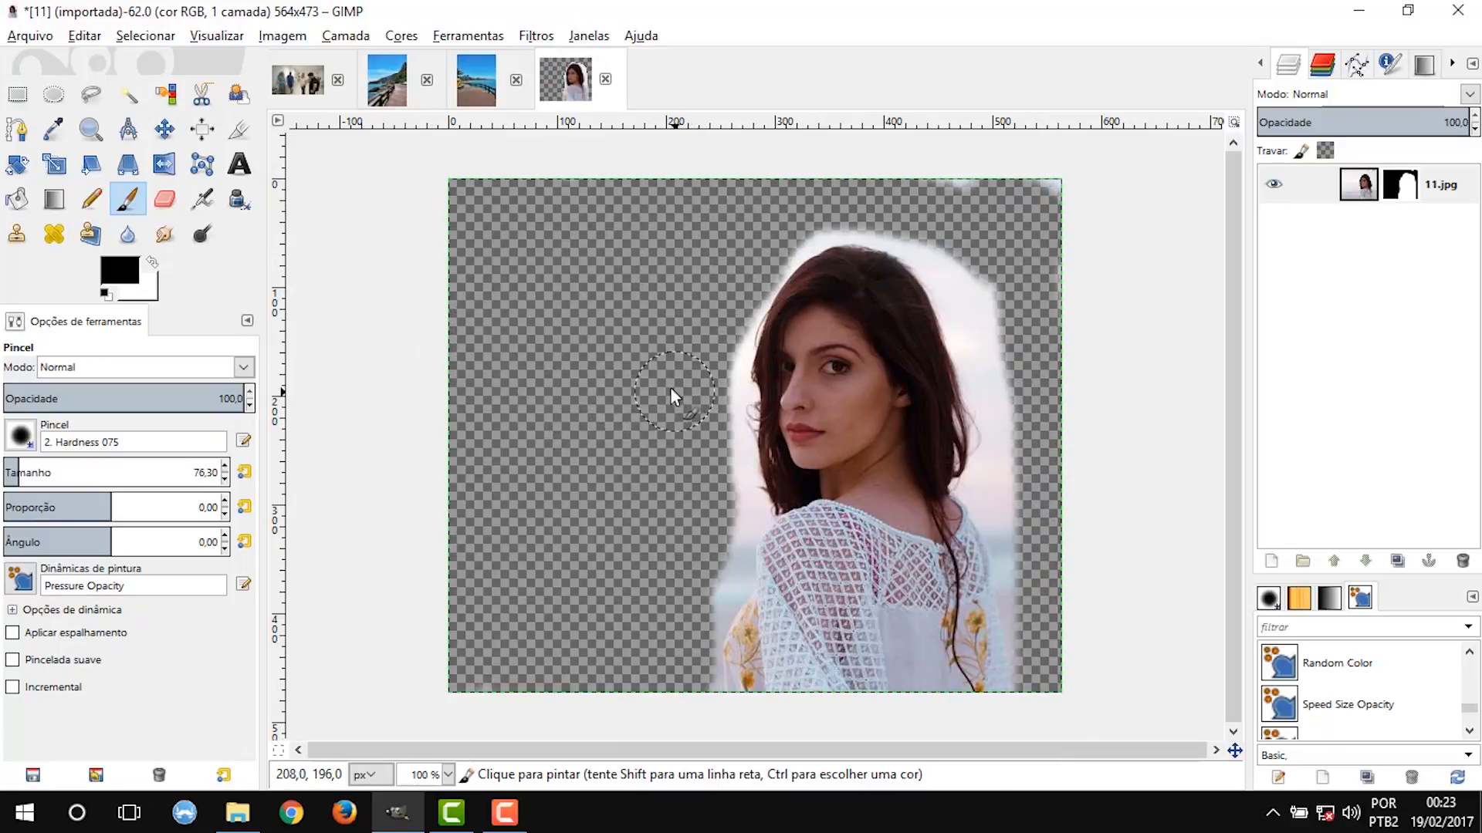
{"action": "left_click_drag", "start_coordinate": [676, 388], "coordinate": [933, 391]}
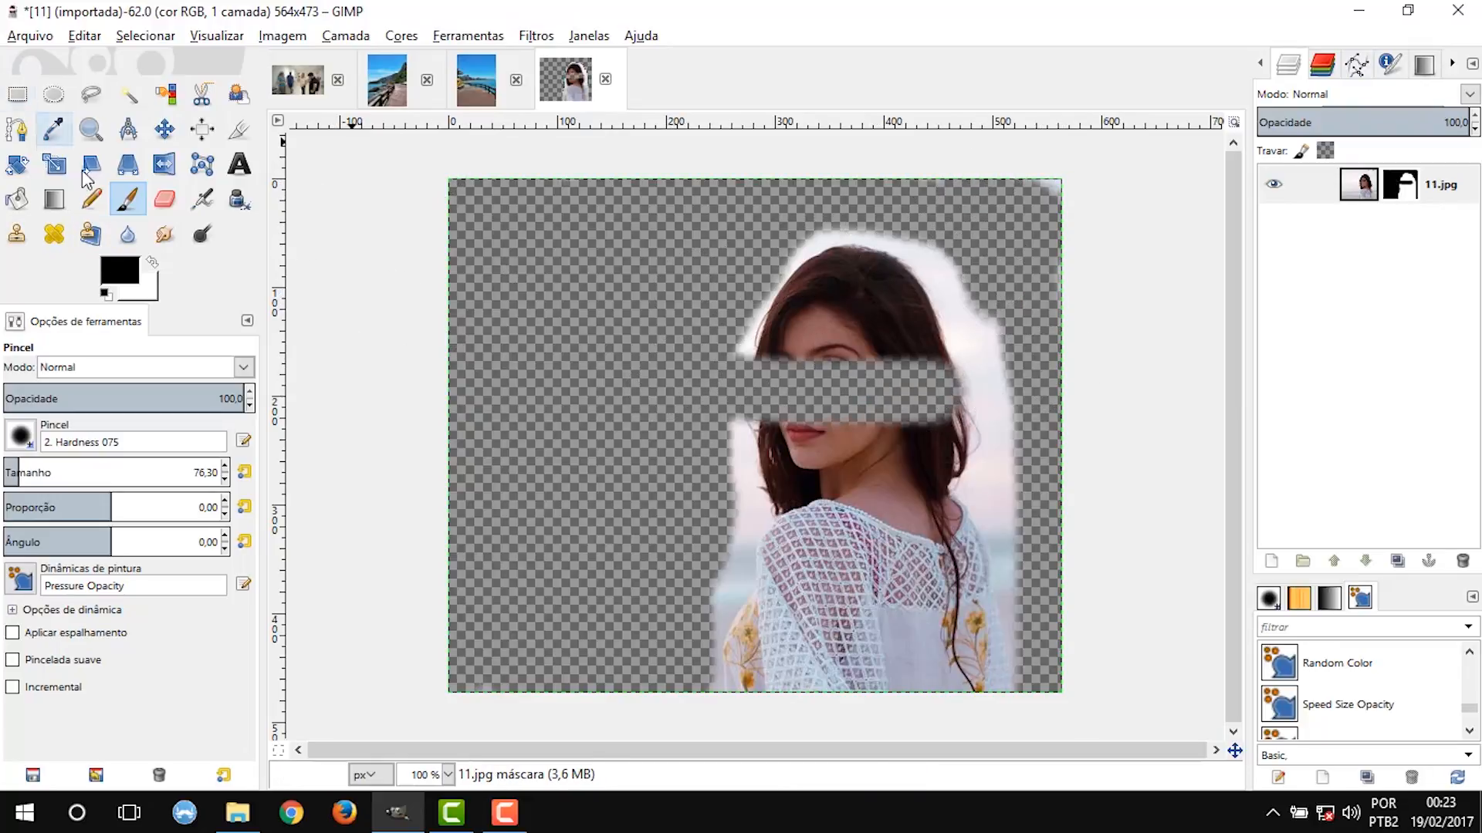
Set the foreground color to white (ffffff) and paint the mask over the hidden eye-and-nose band to restore the face.
{"action": "left_click", "coordinate": [120, 272]}
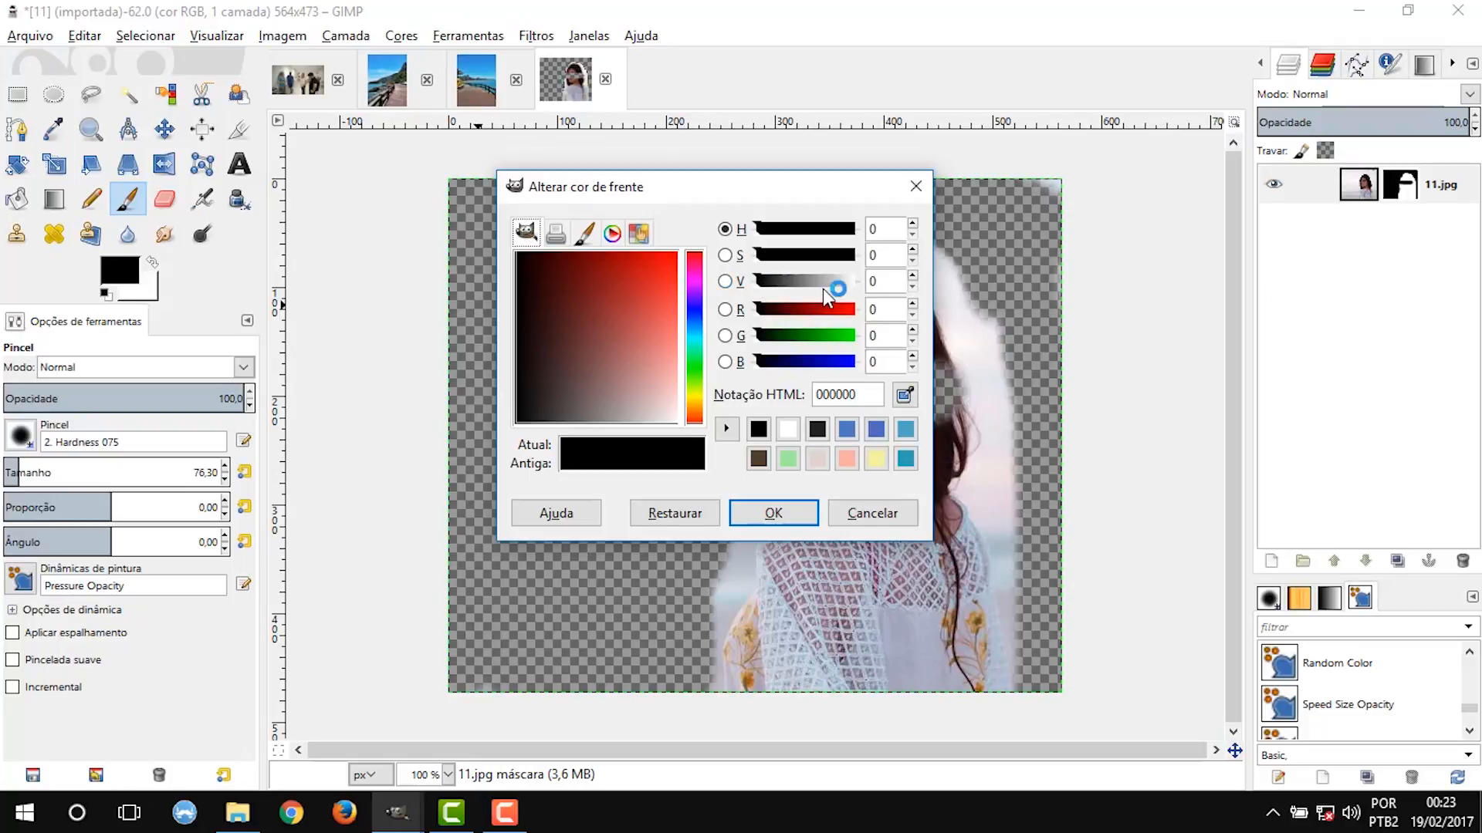
{"action": "left_click_drag", "start_coordinate": [767, 282], "coordinate": [856, 283]}
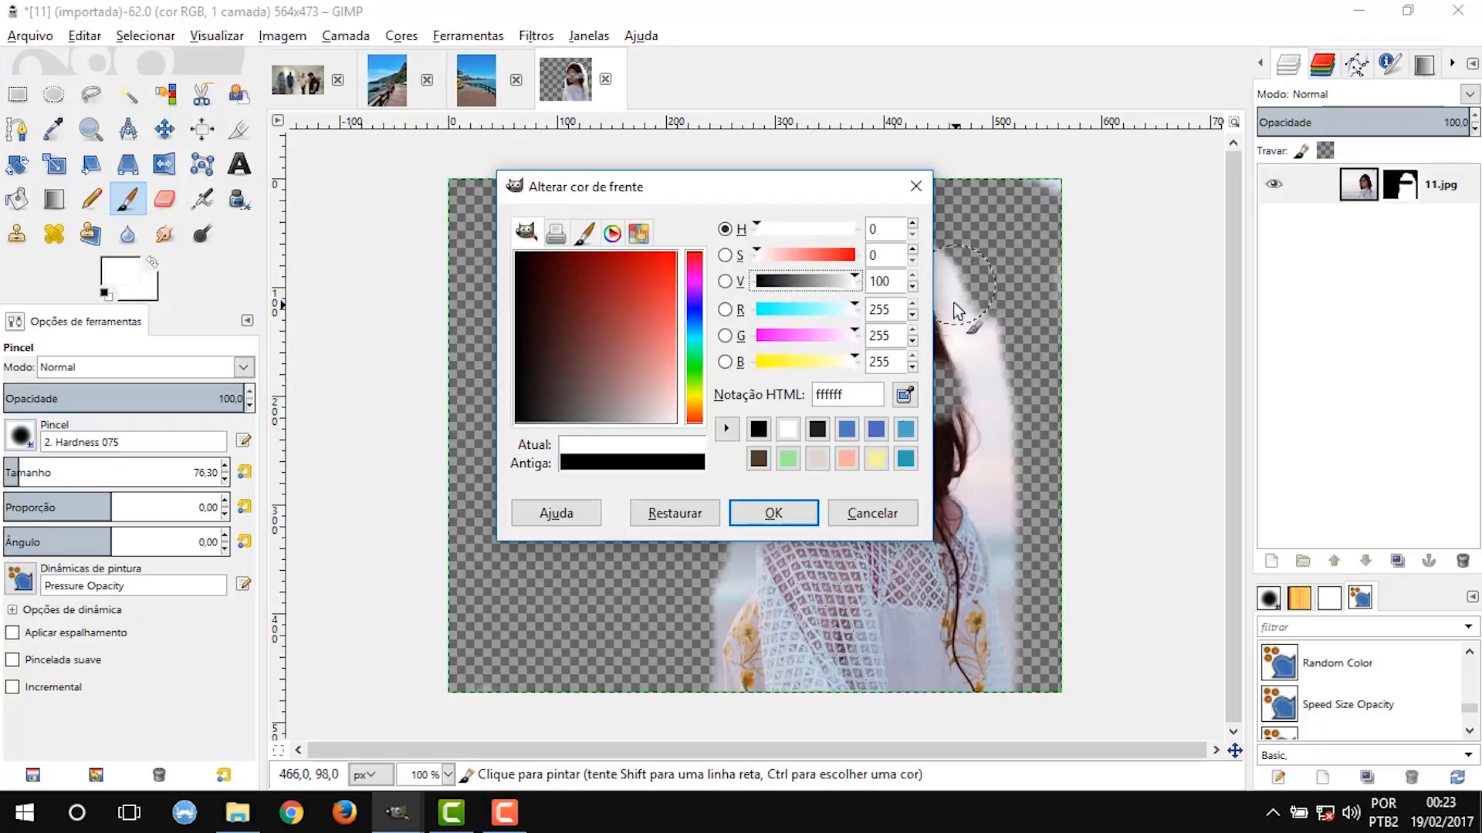
{"action": "left_click", "coordinate": [773, 513]}
{"action": "left_click_drag", "start_coordinate": [915, 382], "coordinate": [872, 400]}
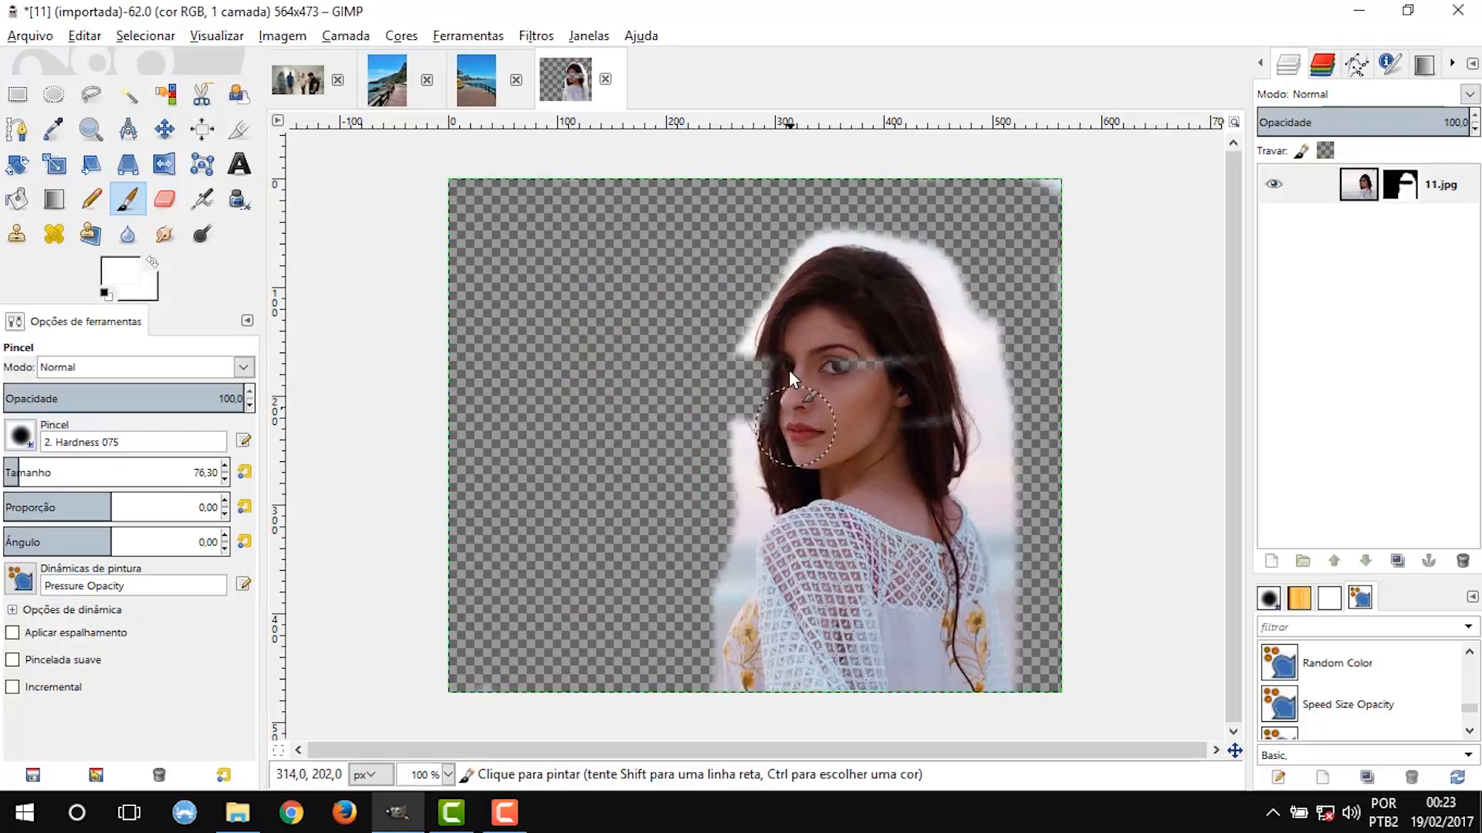
{"action": "left_click_drag", "start_coordinate": [837, 361], "coordinate": [890, 353]}
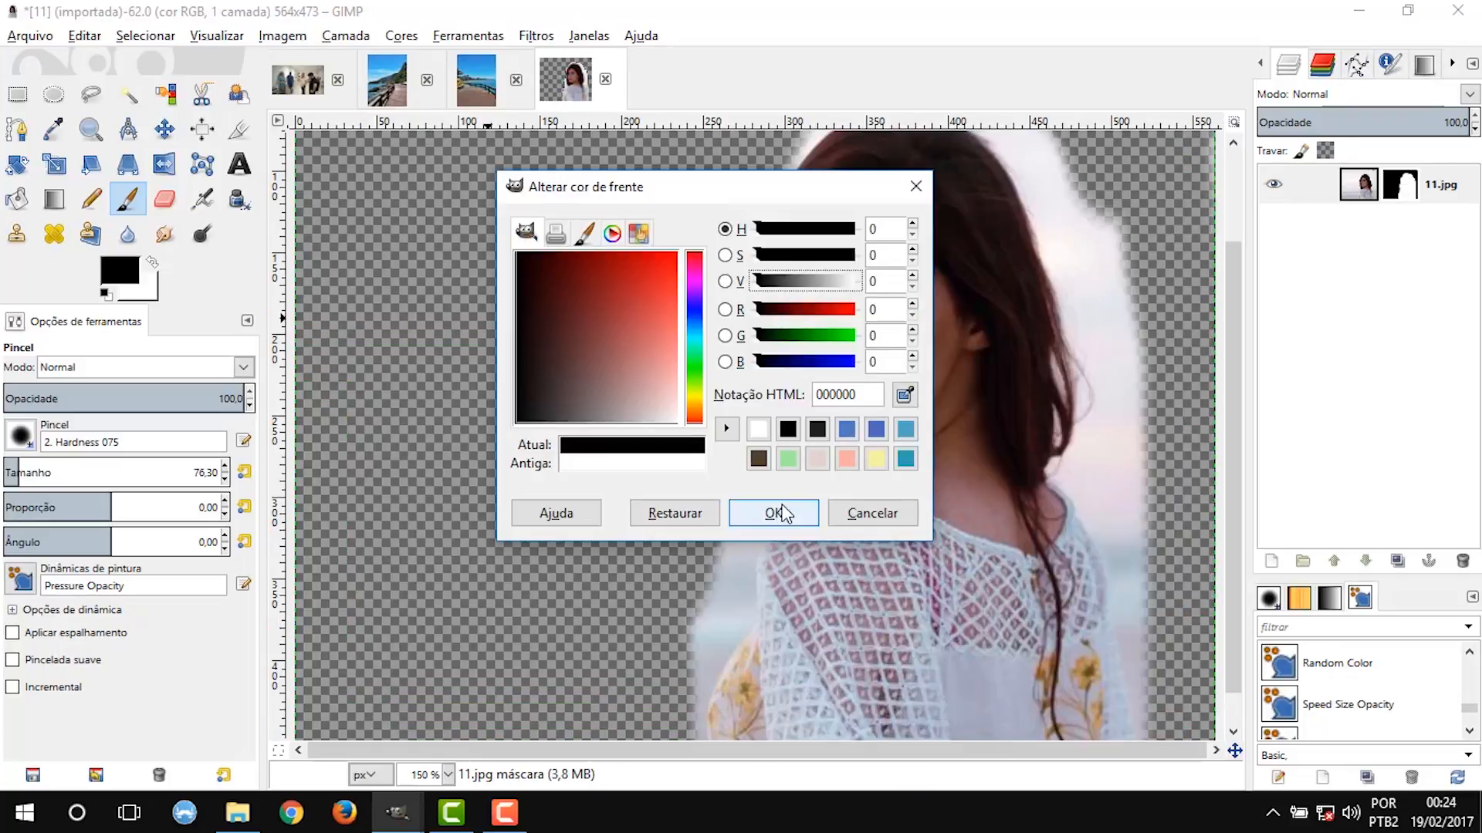
Return the foreground color to black and paint the mask along the front of the sleeve and hair with a 54.30 brush.
{"action": "left_click", "coordinate": [770, 513]}
{"action": "left_click_drag", "start_coordinate": [1230, 442], "coordinate": [1231, 551]}
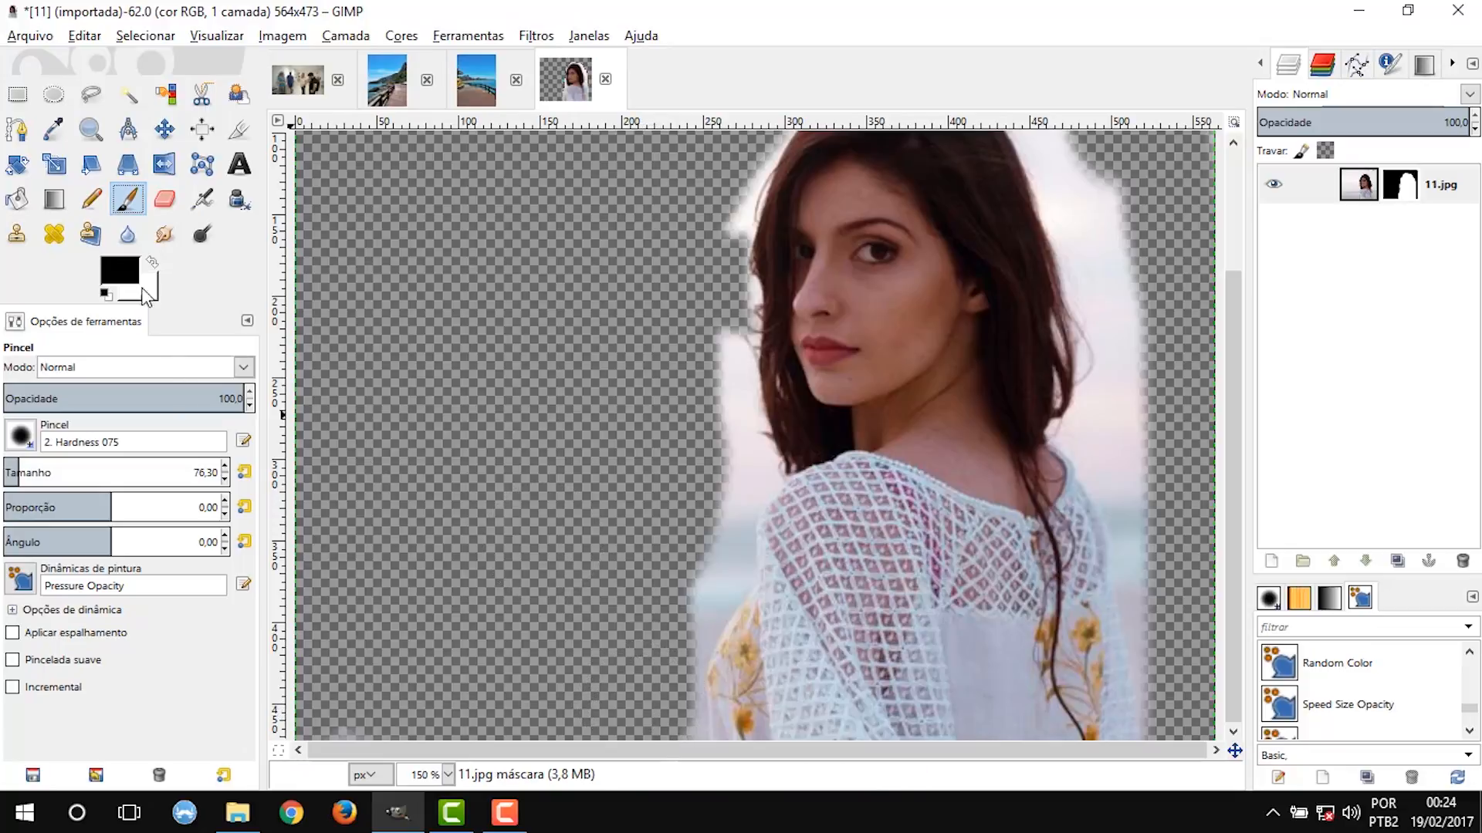
{"action": "scroll", "coordinate": [154, 472], "scroll_direction": "down", "scroll_amount": 20}
{"action": "mouse_move", "coordinate": [659, 704]}
{"action": "left_mouse_down"}
{"action": "mouse_move", "coordinate": [707, 420]}
{"action": "mouse_move", "coordinate": [683, 608]}
{"action": "left_mouse_up"}
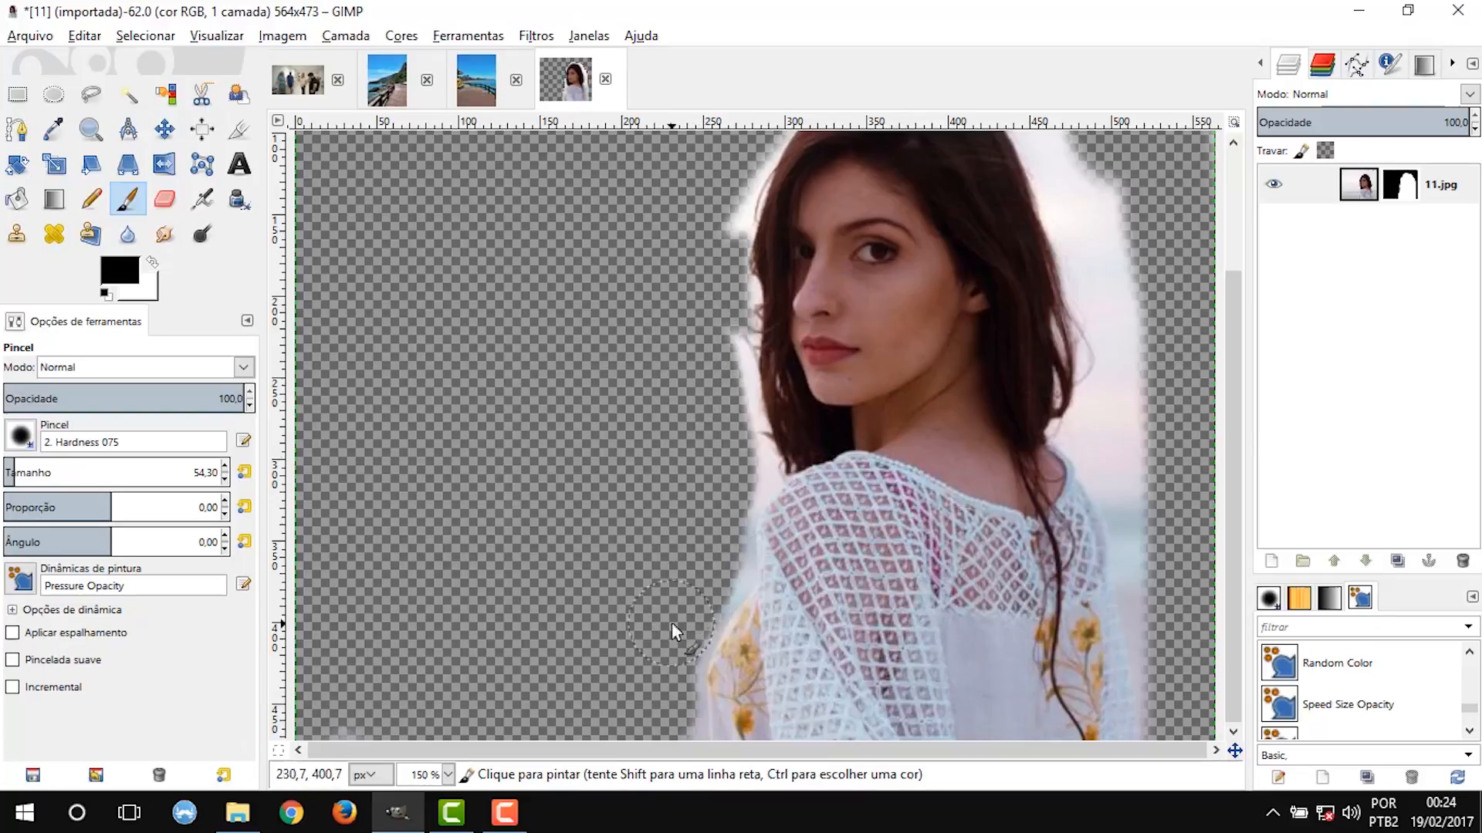
Switch to the 2. Hardness 100 brush with smooth stroke enabled and paint black closer to the front edge of the hair.
{"action": "scroll", "coordinate": [683, 608], "scroll_direction": "up", "scroll_amount": 3}
{"action": "left_click", "coordinate": [21, 434]}
{"action": "left_click", "coordinate": [70, 502]}
{"action": "scroll", "coordinate": [875, 230], "scroll_direction": "up", "scroll_amount": 3}
{"action": "scroll", "coordinate": [901, 233], "scroll_direction": "down", "scroll_amount": 2}
{"action": "scroll", "coordinate": [881, 237], "scroll_direction": "up", "scroll_amount": 2}
{"action": "mouse_move", "coordinate": [881, 236]}
{"action": "left_mouse_down"}
{"action": "mouse_move", "coordinate": [704, 161]}
{"action": "mouse_move", "coordinate": [456, 173]}
{"action": "left_mouse_up"}
{"action": "scroll", "coordinate": [457, 173], "scroll_direction": "down", "scroll_amount": 4}
{"action": "scroll", "coordinate": [1018, 230], "scroll_direction": "up", "scroll_amount": 3}
{"action": "left_click_drag", "start_coordinate": [1019, 230], "coordinate": [718, 600]}
{"action": "scroll", "coordinate": [790, 211], "scroll_direction": "down", "scroll_amount": 8}
{"action": "mouse_move", "coordinate": [789, 213]}
{"action": "left_mouse_down"}
{"action": "mouse_move", "coordinate": [811, 372]}
{"action": "mouse_move", "coordinate": [851, 470]}
{"action": "left_mouse_up"}
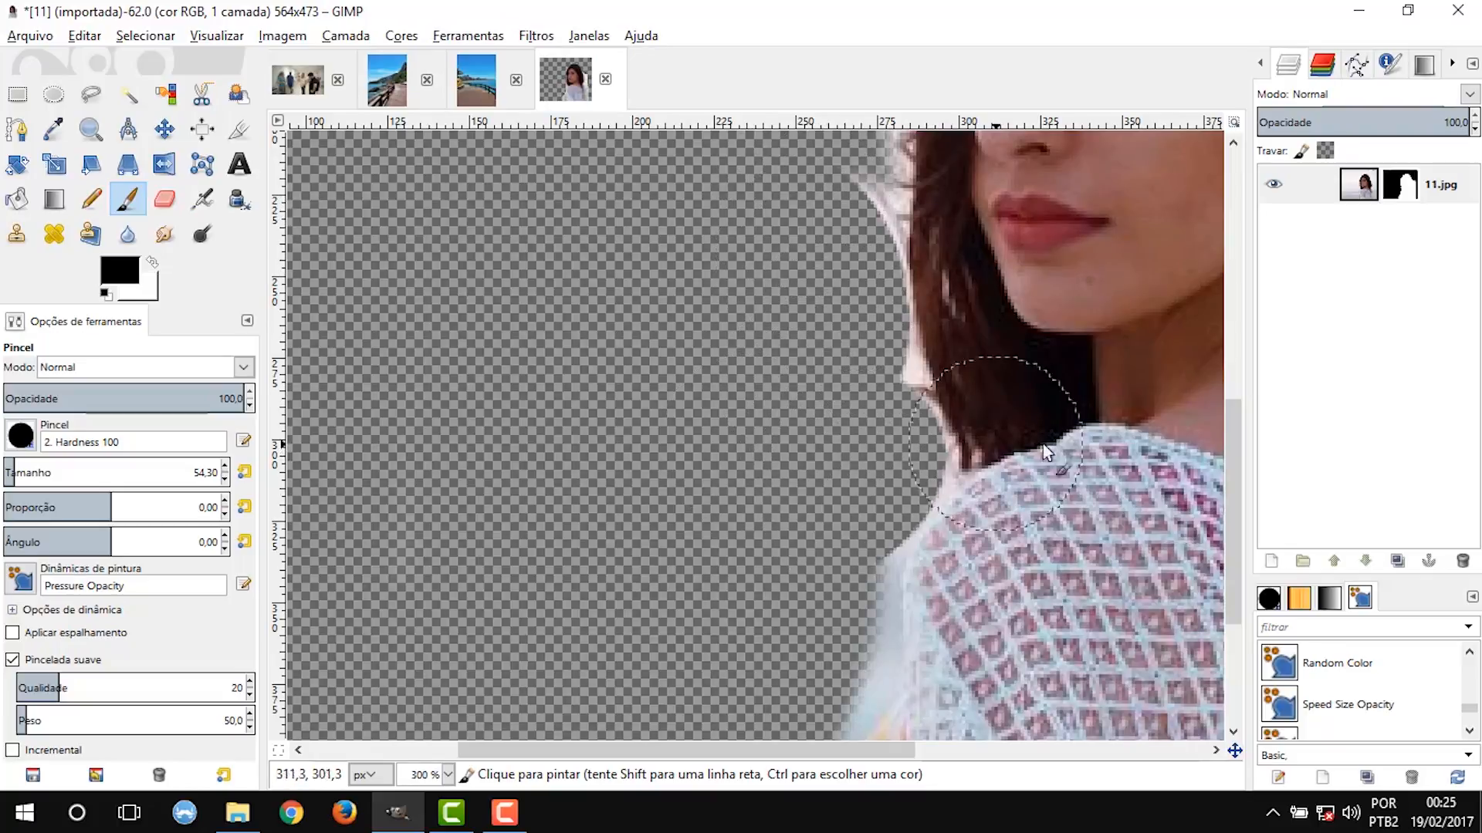
Paint black on the mask along the front edge of the sleeve and the lower hair beside the shoulder.
{"action": "scroll", "coordinate": [850, 471], "scroll_direction": "down", "scroll_amount": 4}
{"action": "mouse_move", "coordinate": [720, 737]}
{"action": "left_mouse_down"}
{"action": "mouse_move", "coordinate": [724, 570]}
{"action": "mouse_move", "coordinate": [627, 507]}
{"action": "mouse_move", "coordinate": [755, 495]}
{"action": "mouse_move", "coordinate": [818, 396]}
{"action": "mouse_move", "coordinate": [815, 272]}
{"action": "left_mouse_up"}
{"action": "scroll", "coordinate": [895, 568], "scroll_direction": "up", "scroll_amount": 5}
{"action": "scroll", "coordinate": [910, 598], "scroll_direction": "up", "scroll_amount": 2}
{"action": "mouse_move", "coordinate": [737, 447]}
{"action": "left_mouse_down"}
{"action": "mouse_move", "coordinate": [802, 381]}
{"action": "mouse_move", "coordinate": [809, 336]}
{"action": "left_mouse_up"}
{"action": "left_click_drag", "start_coordinate": [1234, 511], "coordinate": [1234, 460]}
{"action": "left_click_drag", "start_coordinate": [764, 457], "coordinate": [767, 529]}
{"action": "scroll", "coordinate": [706, 356], "scroll_direction": "down", "scroll_amount": 3}
{"action": "scroll", "coordinate": [712, 242], "scroll_direction": "up", "scroll_amount": 3}
Paint black on the mask along the front edge of the hair beside the face.
{"action": "mouse_move", "coordinate": [732, 337]}
{"action": "left_mouse_down"}
{"action": "mouse_move", "coordinate": [720, 506]}
{"action": "mouse_move", "coordinate": [738, 561]}
{"action": "left_mouse_up"}
{"action": "scroll", "coordinate": [741, 478], "scroll_direction": "down", "scroll_amount": 3}
{"action": "scroll", "coordinate": [737, 385], "scroll_direction": "up", "scroll_amount": 3}
{"action": "left_click_drag", "start_coordinate": [748, 347], "coordinate": [747, 326]}
{"action": "scroll", "coordinate": [747, 325], "scroll_direction": "down", "scroll_amount": 2}
Paint black on the mask along the front hair edge from eye level up past the forehead.
{"action": "left_click_drag", "start_coordinate": [1235, 406], "coordinate": [1235, 347]}
{"action": "scroll", "coordinate": [804, 370], "scroll_direction": "up", "scroll_amount": 2}
{"action": "left_click", "coordinate": [680, 347]}
{"action": "scroll", "coordinate": [672, 347], "scroll_direction": "down", "scroll_amount": 3}
{"action": "scroll", "coordinate": [680, 223], "scroll_direction": "up", "scroll_amount": 3}
{"action": "left_click_drag", "start_coordinate": [695, 442], "coordinate": [741, 293]}
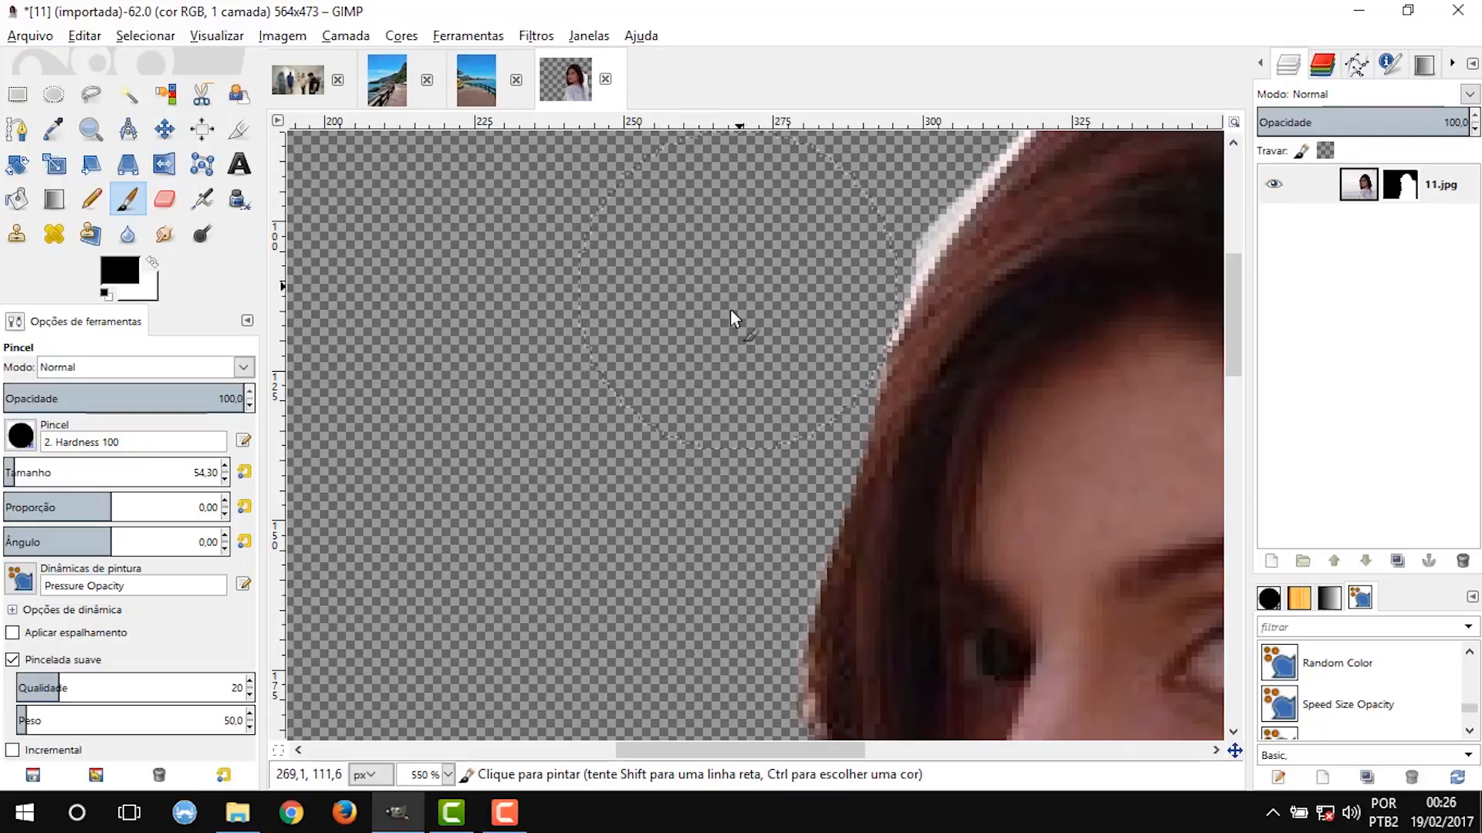
{"action": "scroll", "coordinate": [750, 281], "scroll_direction": "down", "scroll_amount": 3}
{"action": "scroll", "coordinate": [809, 216], "scroll_direction": "up", "scroll_amount": 3}
{"action": "left_click_drag", "start_coordinate": [671, 375], "coordinate": [738, 237]}
Paint black on the mask along the back edge of the woman's blouse and shoulder.
{"action": "scroll", "coordinate": [738, 237], "scroll_direction": "down", "scroll_amount": 3}
{"action": "left_click_drag", "start_coordinate": [1233, 451], "coordinate": [1233, 642]}
{"action": "left_click_drag", "start_coordinate": [1096, 751], "coordinate": [1164, 750]}
{"action": "mouse_move", "coordinate": [1083, 328]}
{"action": "left_mouse_down"}
{"action": "mouse_move", "coordinate": [1119, 388]}
{"action": "mouse_move", "coordinate": [1172, 639]}
{"action": "mouse_move", "coordinate": [1233, 582]}
{"action": "left_mouse_up"}
{"action": "scroll", "coordinate": [1173, 667], "scroll_direction": "up", "scroll_amount": 2}
{"action": "mouse_move", "coordinate": [1040, 243]}
{"action": "left_mouse_down"}
{"action": "mouse_move", "coordinate": [1095, 401]}
{"action": "mouse_move", "coordinate": [1136, 650]}
{"action": "mouse_move", "coordinate": [1126, 617]}
{"action": "left_mouse_up"}
{"action": "scroll", "coordinate": [1127, 618], "scroll_direction": "down", "scroll_amount": 3}
{"action": "scroll", "coordinate": [938, 395], "scroll_direction": "up", "scroll_amount": 3}
{"action": "scroll", "coordinate": [942, 378], "scroll_direction": "down", "scroll_amount": 3}
Paint black on the mask along the back edge of the hair, removing the bright sky fringe.
{"action": "left_click_drag", "start_coordinate": [1233, 489], "coordinate": [1233, 363]}
{"action": "left_click_drag", "start_coordinate": [1113, 455], "coordinate": [1126, 289]}
{"action": "scroll", "coordinate": [1126, 279], "scroll_direction": "up", "scroll_amount": 3}
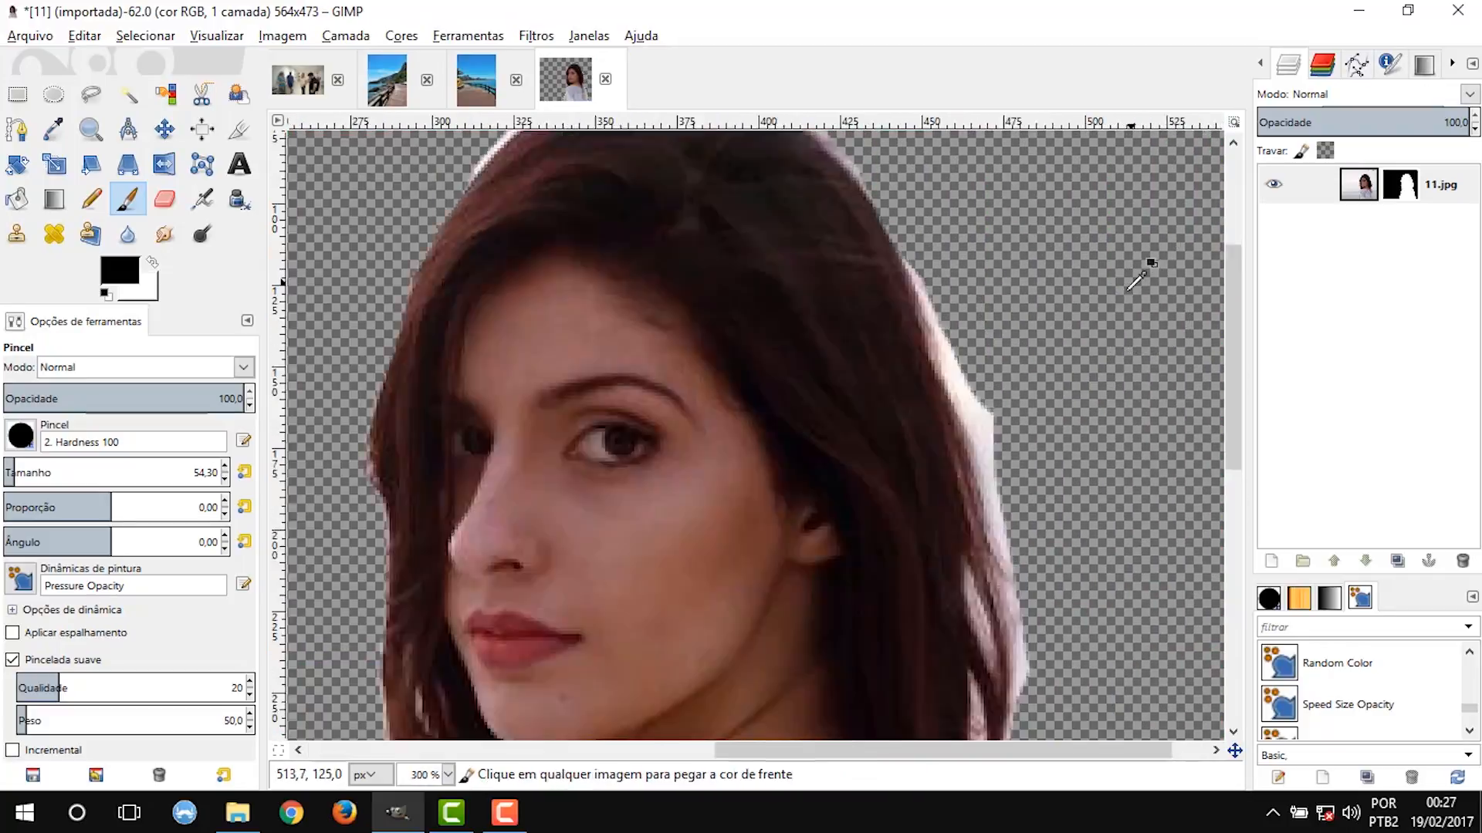
{"action": "mouse_move", "coordinate": [946, 277]}
{"action": "left_mouse_down"}
{"action": "mouse_move", "coordinate": [1010, 402]}
{"action": "mouse_move", "coordinate": [1011, 456]}
{"action": "left_mouse_up"}
{"action": "scroll", "coordinate": [1012, 455], "scroll_direction": "down", "scroll_amount": 3}
{"action": "scroll", "coordinate": [1026, 493], "scroll_direction": "up", "scroll_amount": 2}
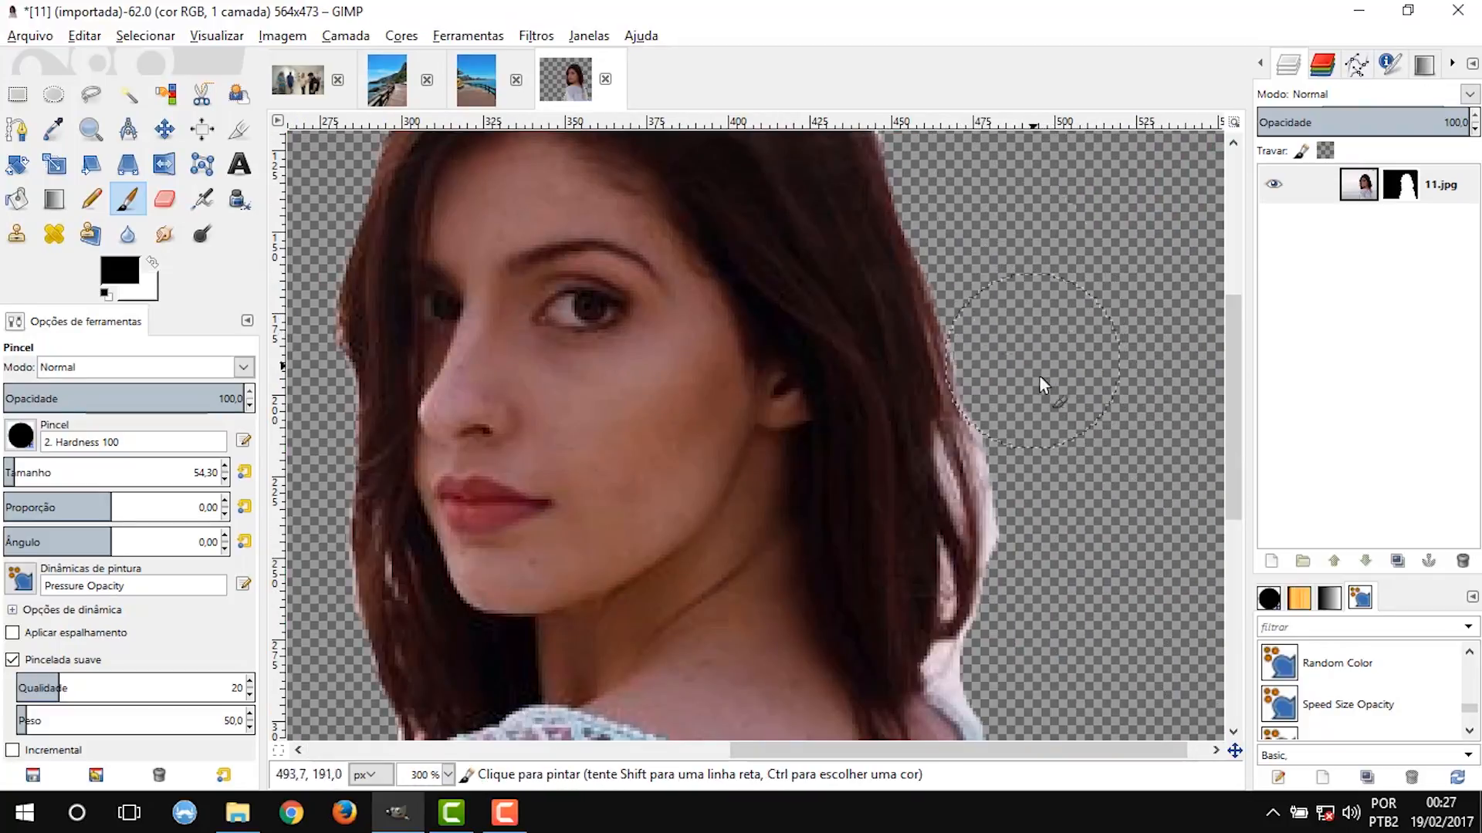
{"action": "scroll", "coordinate": [1210, 523], "scroll_direction": "down", "scroll_amount": 3}
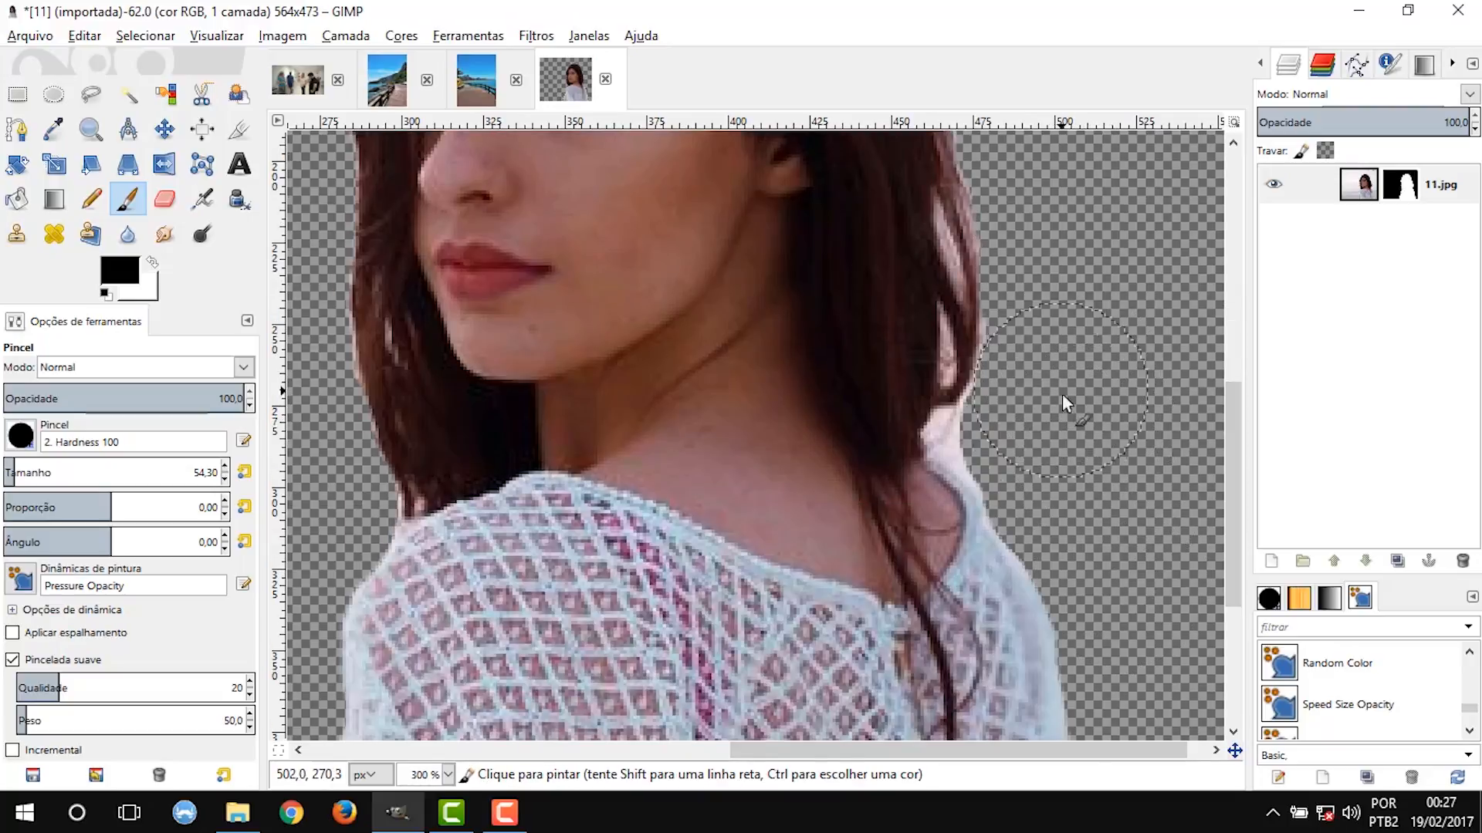
Set the brush size to 20 and paint black where the back hair meets the shoulder.
{"action": "double_click", "coordinate": [206, 473]}
{"action": "type", "text": "20"}
{"action": "key", "text": "Return"}
{"action": "scroll", "coordinate": [1073, 422], "scroll_direction": "up", "scroll_amount": 4}
{"action": "left_click_drag", "start_coordinate": [678, 412], "coordinate": [637, 415]}
{"action": "scroll", "coordinate": [731, 426], "scroll_direction": "down", "scroll_amount": 2}
{"action": "left_click_drag", "start_coordinate": [775, 373], "coordinate": [791, 255]}
Set the brush size to 5 and paint black over the light gap between the strands at the back of the hair.
{"action": "scroll", "coordinate": [903, 347], "scroll_direction": "down", "scroll_amount": 2}
{"action": "left_click_drag", "start_coordinate": [1233, 455], "coordinate": [1233, 394]}
{"action": "scroll", "coordinate": [838, 232], "scroll_direction": "up", "scroll_amount": 1}
{"action": "scroll", "coordinate": [837, 309], "scroll_direction": "down", "scroll_amount": 1}
{"action": "scroll", "coordinate": [818, 509], "scroll_direction": "up", "scroll_amount": 3}
{"action": "left_click_drag", "start_coordinate": [197, 473], "coordinate": [335, 469]}
{"action": "type", "text": "5"}
{"action": "key", "text": "Return"}
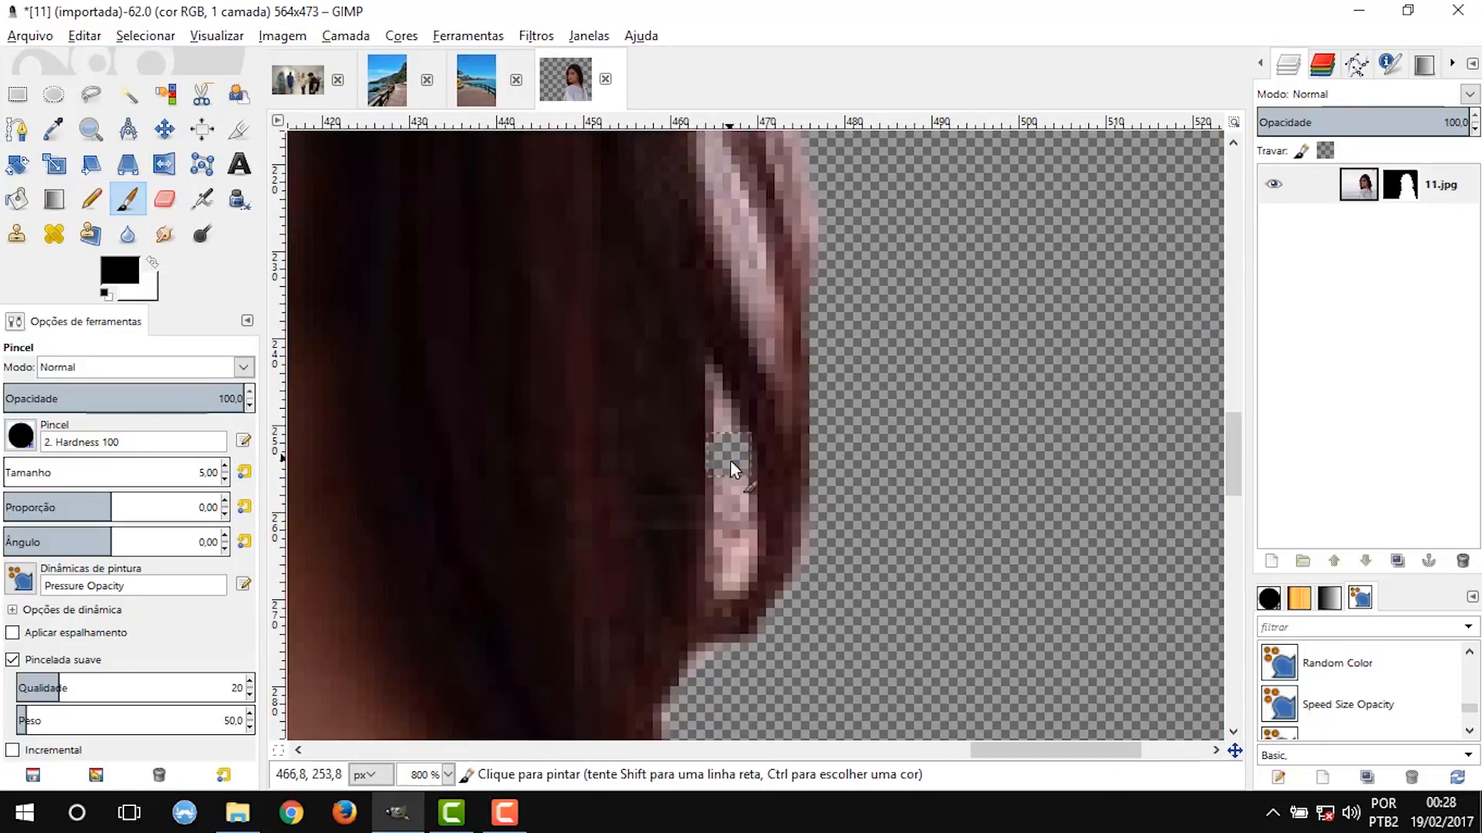
{"action": "left_click_drag", "start_coordinate": [737, 467], "coordinate": [735, 580]}
{"action": "scroll", "coordinate": [836, 142], "scroll_direction": "down", "scroll_amount": 3}
{"action": "scroll", "coordinate": [865, 154], "scroll_direction": "up", "scroll_amount": 3}
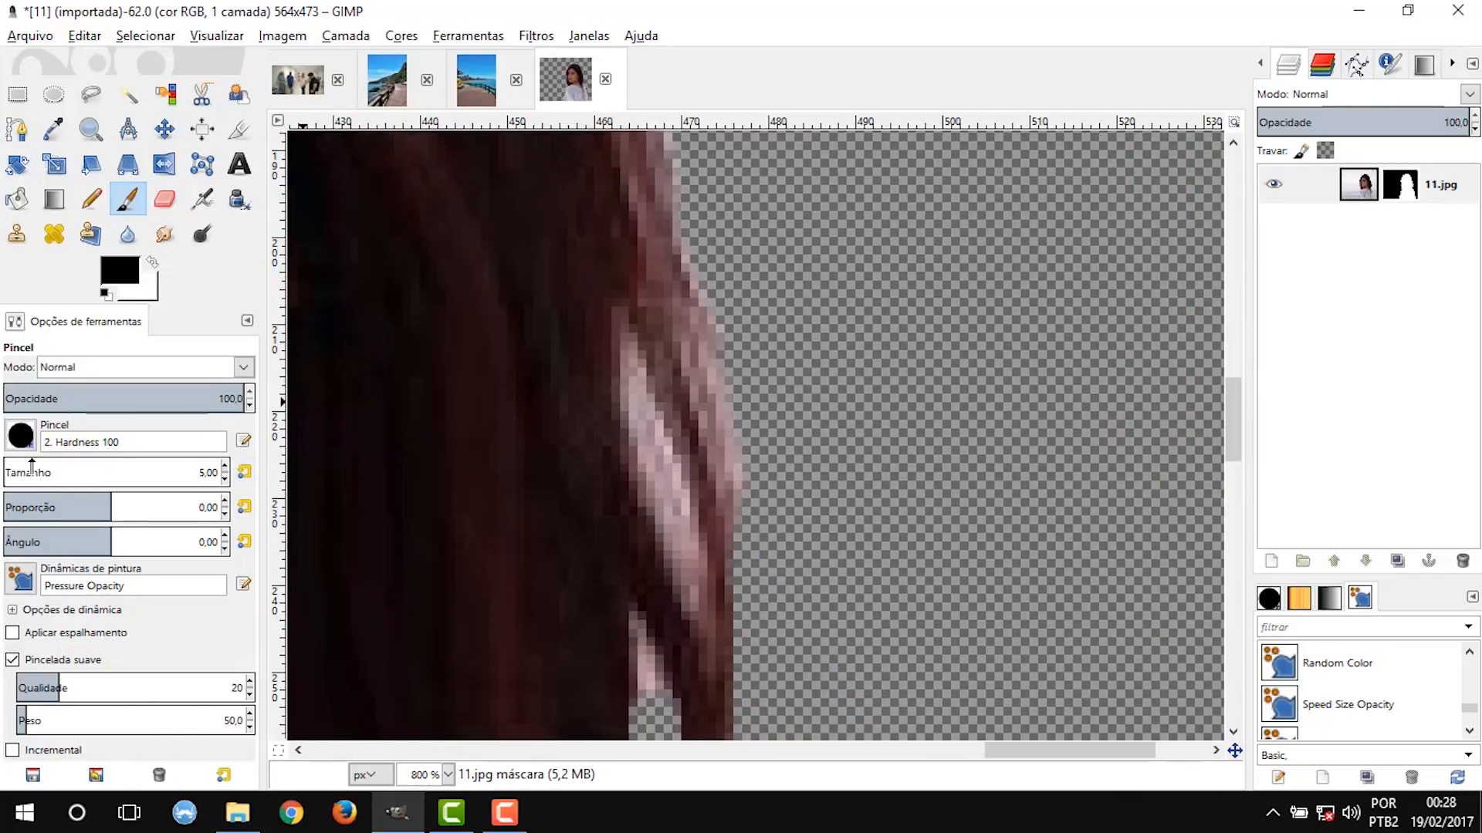
Switch to the Acrylic 05 brush, reduce its size to 3, and paint out the remaining light pixels between the back hair strands.
{"action": "left_click", "coordinate": [20, 436]}
{"action": "left_click", "coordinate": [170, 547]}
{"action": "left_click_drag", "start_coordinate": [639, 424], "coordinate": [685, 570]}
{"action": "scroll", "coordinate": [796, 424], "scroll_direction": "down", "scroll_amount": 3}
{"action": "scroll", "coordinate": [739, 526], "scroll_direction": "up", "scroll_amount": 6}
{"action": "left_click", "coordinate": [225, 479]}
{"action": "left_click", "coordinate": [224, 479]}
{"action": "left_click_drag", "start_coordinate": [742, 321], "coordinate": [760, 505]}
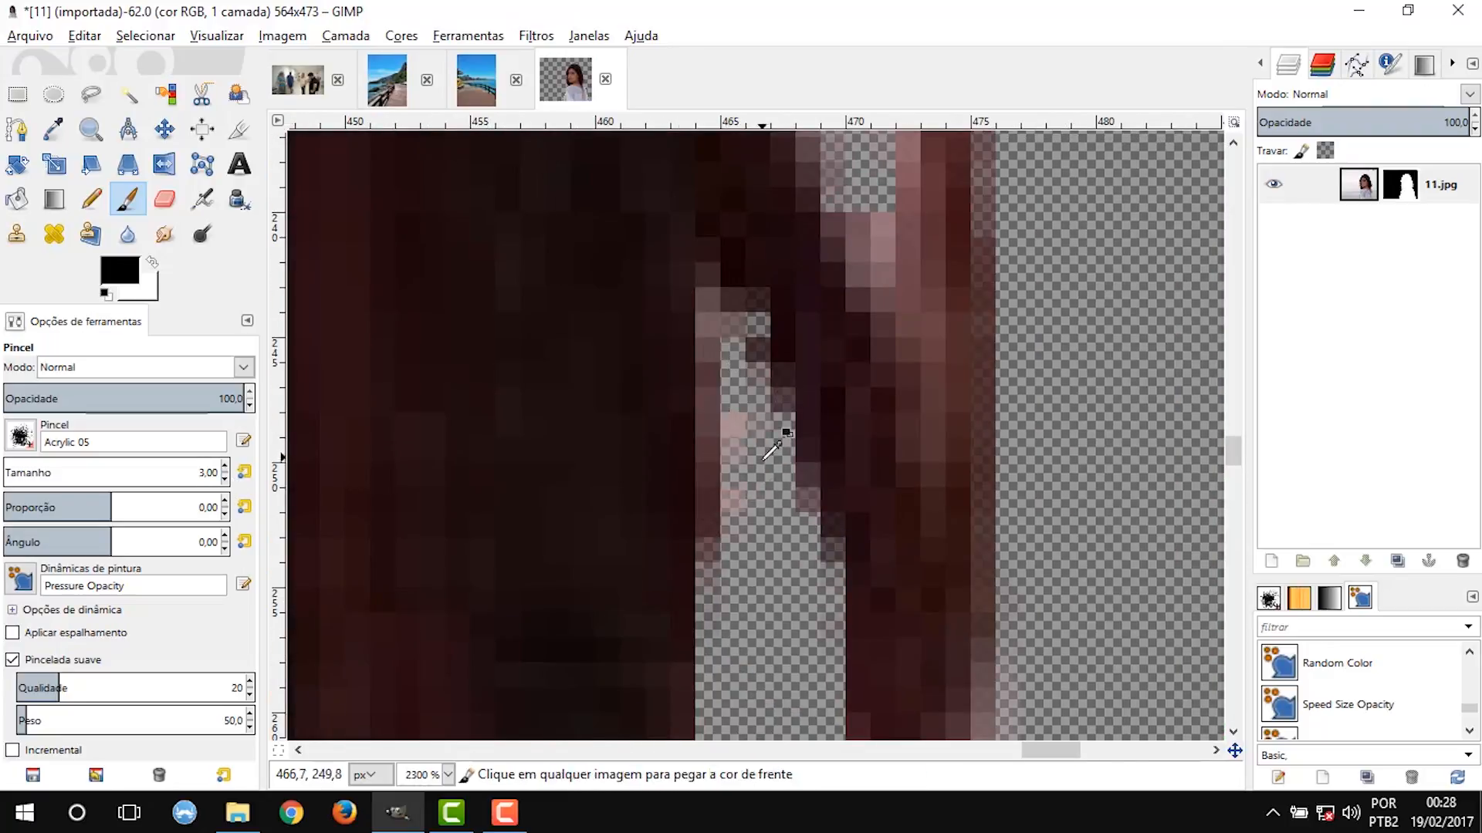
{"action": "scroll", "coordinate": [768, 378], "scroll_direction": "down", "scroll_amount": 3}
{"action": "left_click_drag", "start_coordinate": [773, 220], "coordinate": [786, 262]}
{"action": "scroll", "coordinate": [840, 255], "scroll_direction": "down", "scroll_amount": 2}
Enlarge the Acrylic 05 brush and paint black along the edge of the hair at the top of the head.
{"action": "left_click_drag", "start_coordinate": [1237, 421], "coordinate": [1239, 191]}
{"action": "scroll", "coordinate": [838, 248], "scroll_direction": "down", "scroll_amount": 2}
{"action": "scroll", "coordinate": [535, 318], "scroll_direction": "up", "scroll_amount": 4}
{"action": "left_click", "coordinate": [225, 467]}
{"action": "mouse_move", "coordinate": [455, 340]}
{"action": "left_mouse_down"}
{"action": "mouse_move", "coordinate": [358, 405]}
{"action": "mouse_move", "coordinate": [873, 198]}
{"action": "left_mouse_up"}
{"action": "left_click_drag", "start_coordinate": [683, 199], "coordinate": [652, 213]}
{"action": "scroll", "coordinate": [557, 271], "scroll_direction": "down", "scroll_amount": 3}
{"action": "scroll", "coordinate": [980, 253], "scroll_direction": "up", "scroll_amount": 3}
{"action": "mouse_move", "coordinate": [424, 268]}
{"action": "left_mouse_down"}
{"action": "mouse_move", "coordinate": [477, 287]}
{"action": "mouse_move", "coordinate": [660, 455]}
{"action": "left_mouse_up"}
Switch to the 2. Hardness 075 brush at size 9 and refine the mask along the crown of the hair.
{"action": "left_click", "coordinate": [20, 436]}
{"action": "left_click", "coordinate": [100, 502]}
{"action": "scroll", "coordinate": [733, 432], "scroll_direction": "down", "scroll_amount": 7}
{"action": "left_click_drag", "start_coordinate": [794, 223], "coordinate": [809, 301]}
{"action": "scroll", "coordinate": [841, 324], "scroll_direction": "down", "scroll_amount": 4}
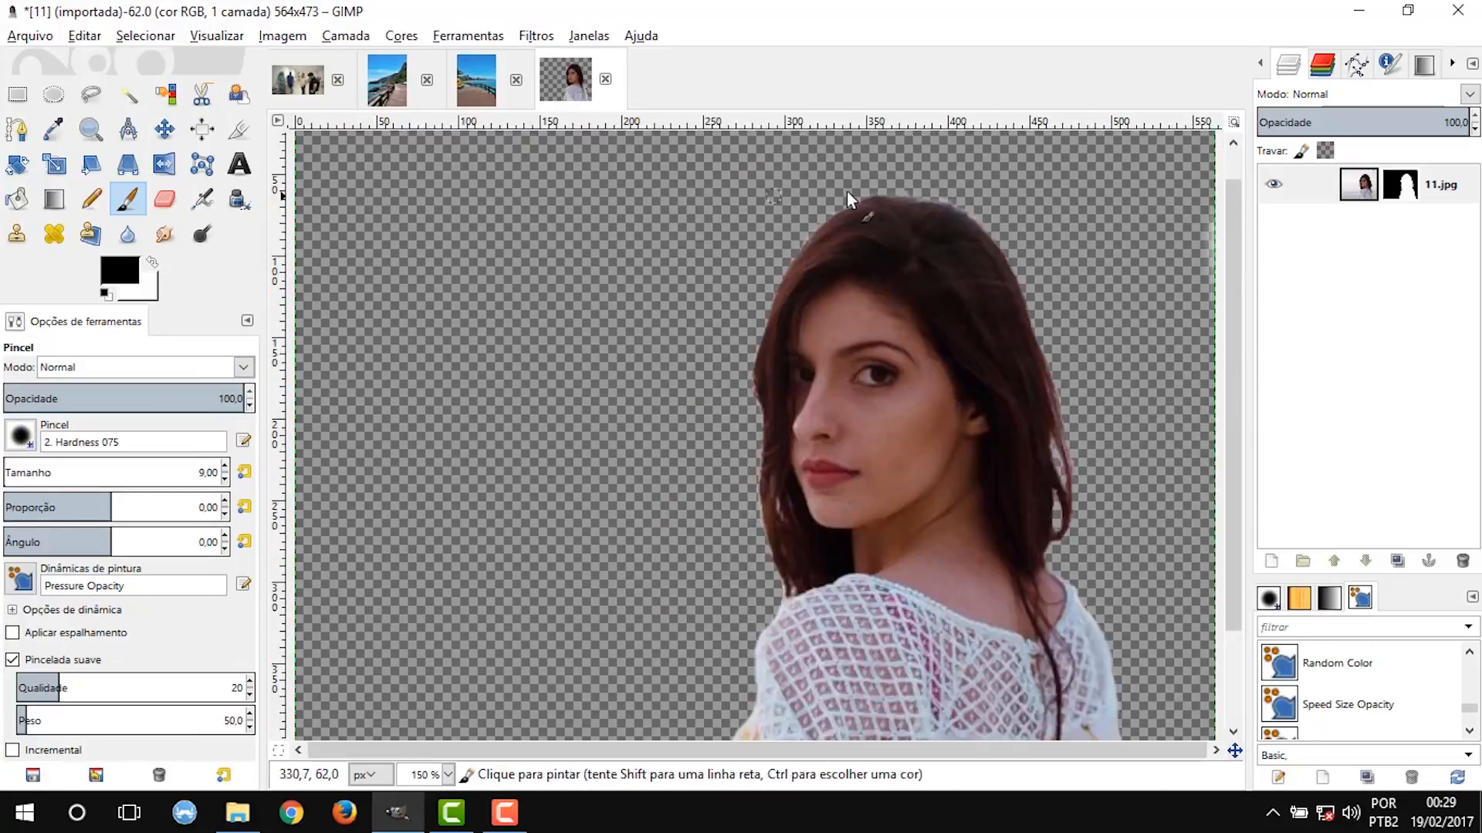
{"action": "scroll", "coordinate": [833, 194], "scroll_direction": "up", "scroll_amount": 5}
{"action": "left_click_drag", "start_coordinate": [657, 230], "coordinate": [487, 336]}
{"action": "scroll", "coordinate": [461, 360], "scroll_direction": "down", "scroll_amount": 5}
{"action": "scroll", "coordinate": [431, 395], "scroll_direction": "up", "scroll_amount": 3}
{"action": "scroll", "coordinate": [945, 224], "scroll_direction": "down", "scroll_amount": 3}
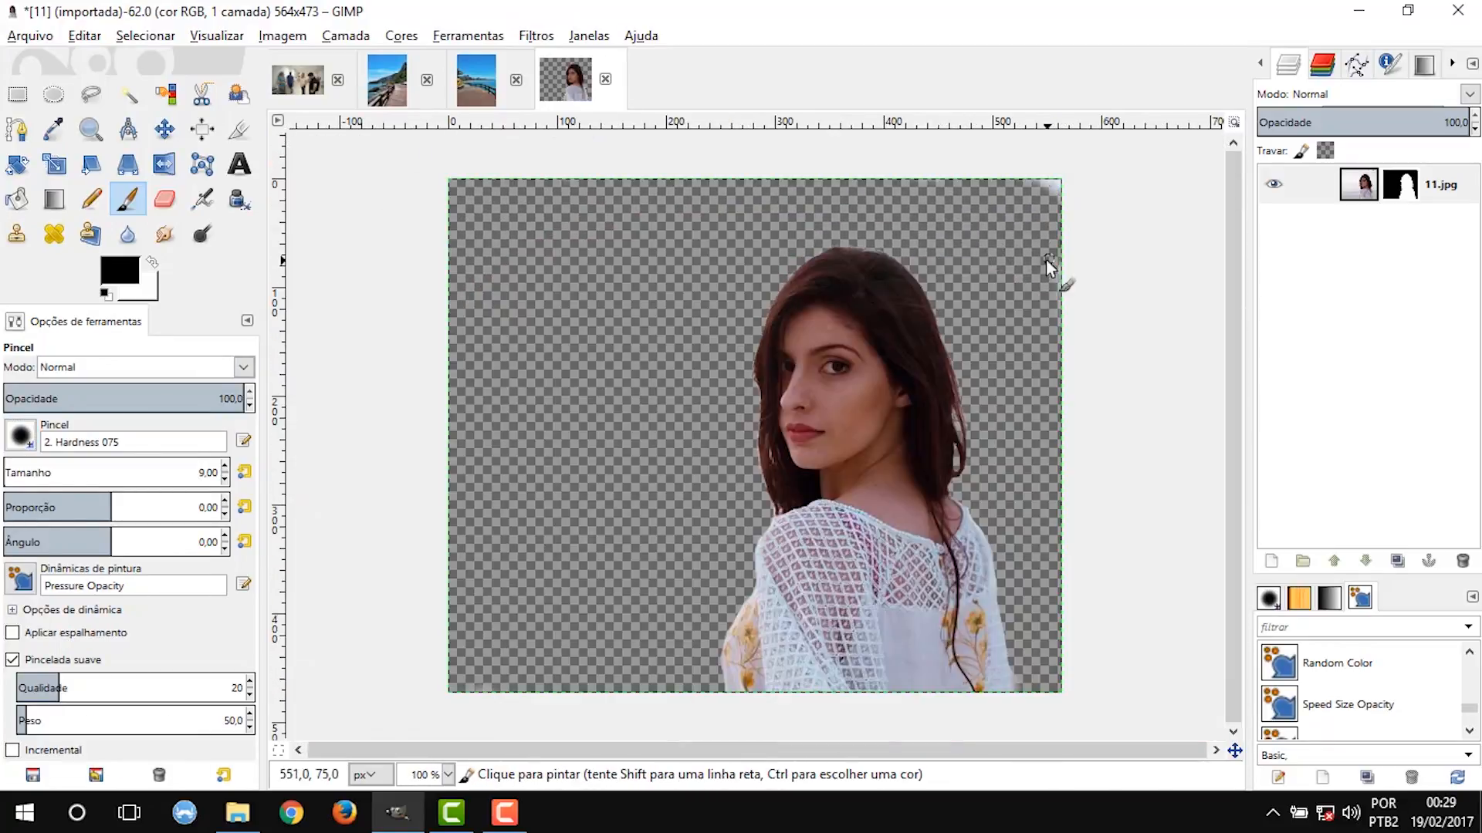
Paint black on the mask over the remaining light fringes and leftover background around the woman.
{"action": "scroll", "coordinate": [959, 466], "scroll_direction": "up", "scroll_amount": 5}
{"action": "left_click_drag", "start_coordinate": [974, 568], "coordinate": [984, 713]}
{"action": "scroll", "coordinate": [1104, 521], "scroll_direction": "down", "scroll_amount": 7}
{"action": "scroll", "coordinate": [775, 521], "scroll_direction": "up", "scroll_amount": 7}
{"action": "left_click_drag", "start_coordinate": [775, 532], "coordinate": [793, 618]}
{"action": "left_click", "coordinate": [943, 545]}
{"action": "scroll", "coordinate": [892, 442], "scroll_direction": "down", "scroll_amount": 7}
{"action": "scroll", "coordinate": [777, 439], "scroll_direction": "up", "scroll_amount": 6}
{"action": "left_click_drag", "start_coordinate": [605, 637], "coordinate": [602, 472]}
Reduce the brush size to 2 and paint black over the last fine background remnants around the hair and shoulder.
{"action": "left_click", "coordinate": [225, 479]}
{"action": "left_click_drag", "start_coordinate": [730, 554], "coordinate": [680, 547]}
{"action": "scroll", "coordinate": [803, 605], "scroll_direction": "down", "scroll_amount": 6}
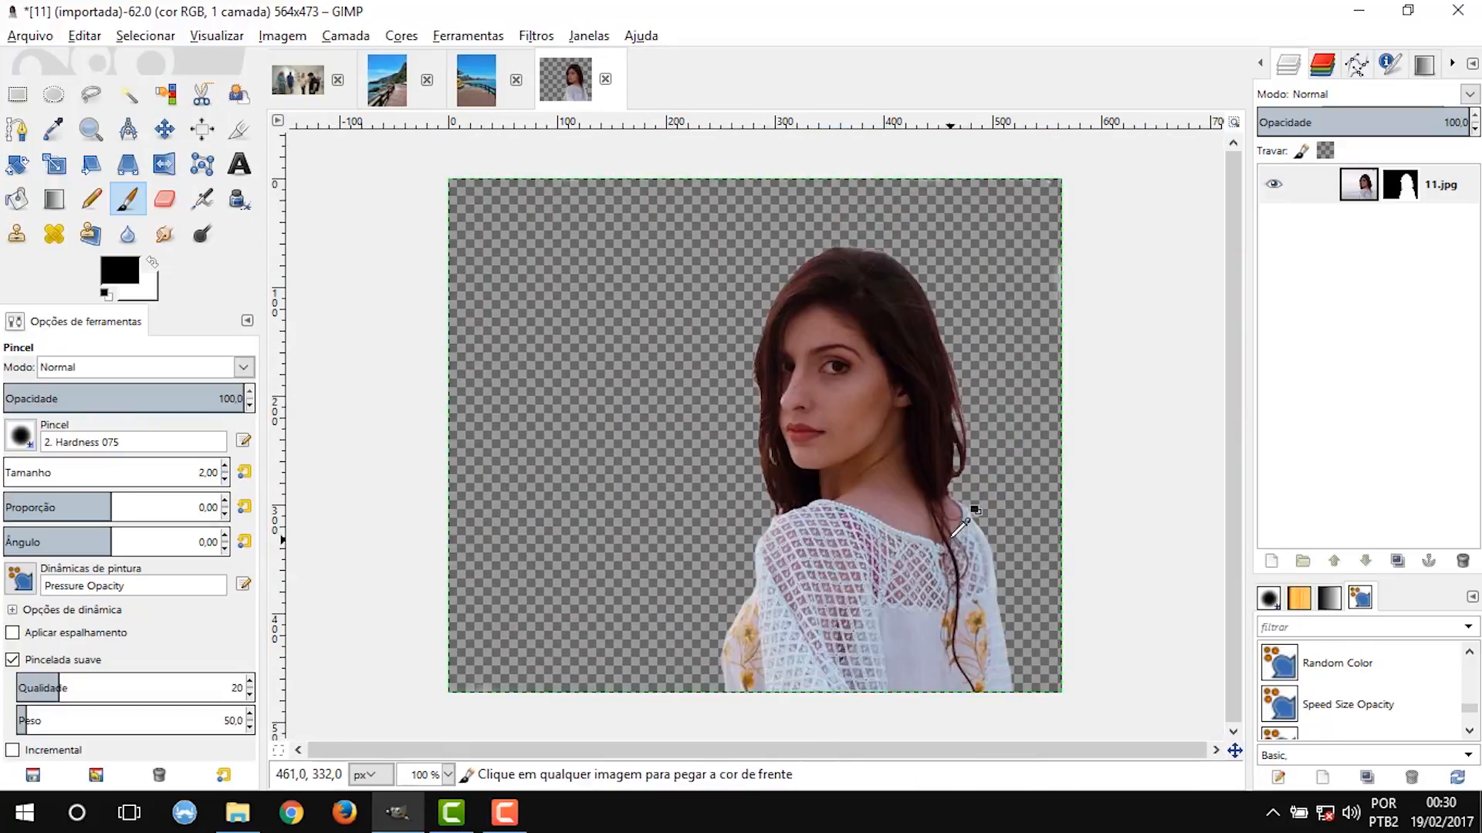
{"action": "scroll", "coordinate": [654, 264], "scroll_direction": "up", "scroll_amount": 6}
{"action": "left_click_drag", "start_coordinate": [654, 265], "coordinate": [707, 483]}
{"action": "scroll", "coordinate": [811, 272], "scroll_direction": "down", "scroll_amount": 6}
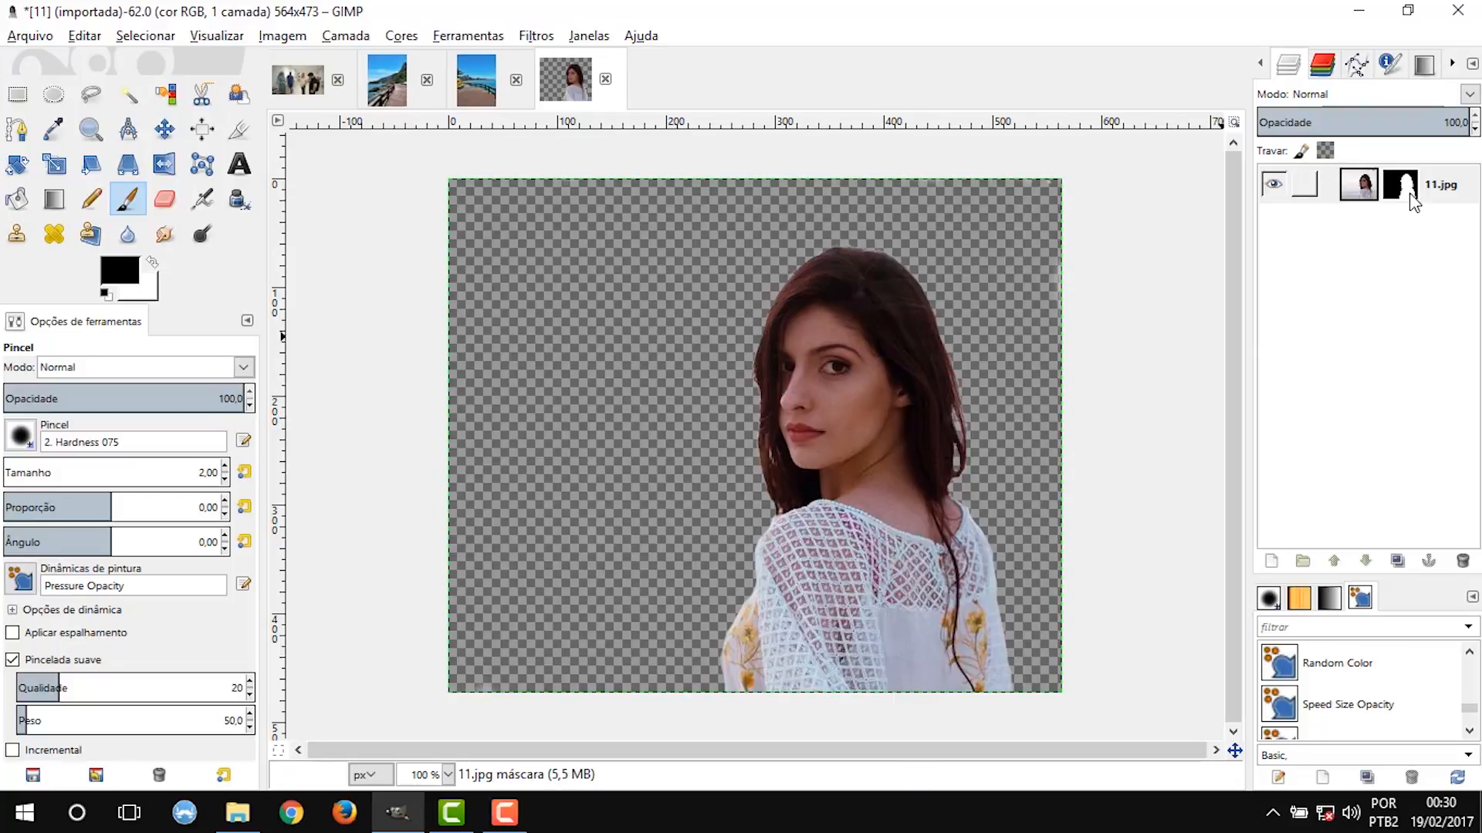
Apply the layer mask to the 11.jpg layer.
{"action": "right_click", "coordinate": [1364, 189]}
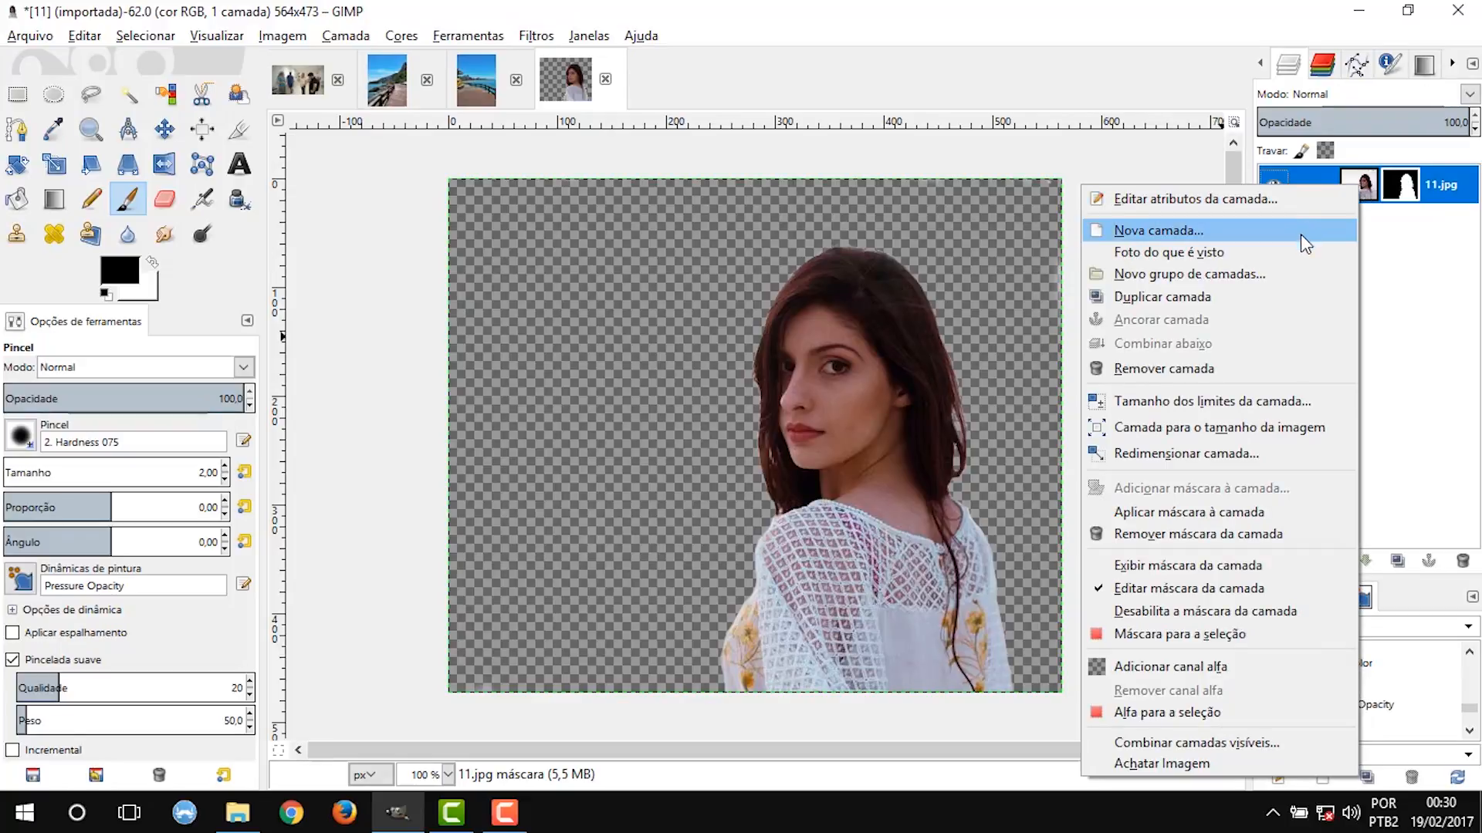
{"action": "left_click", "coordinate": [1279, 513]}
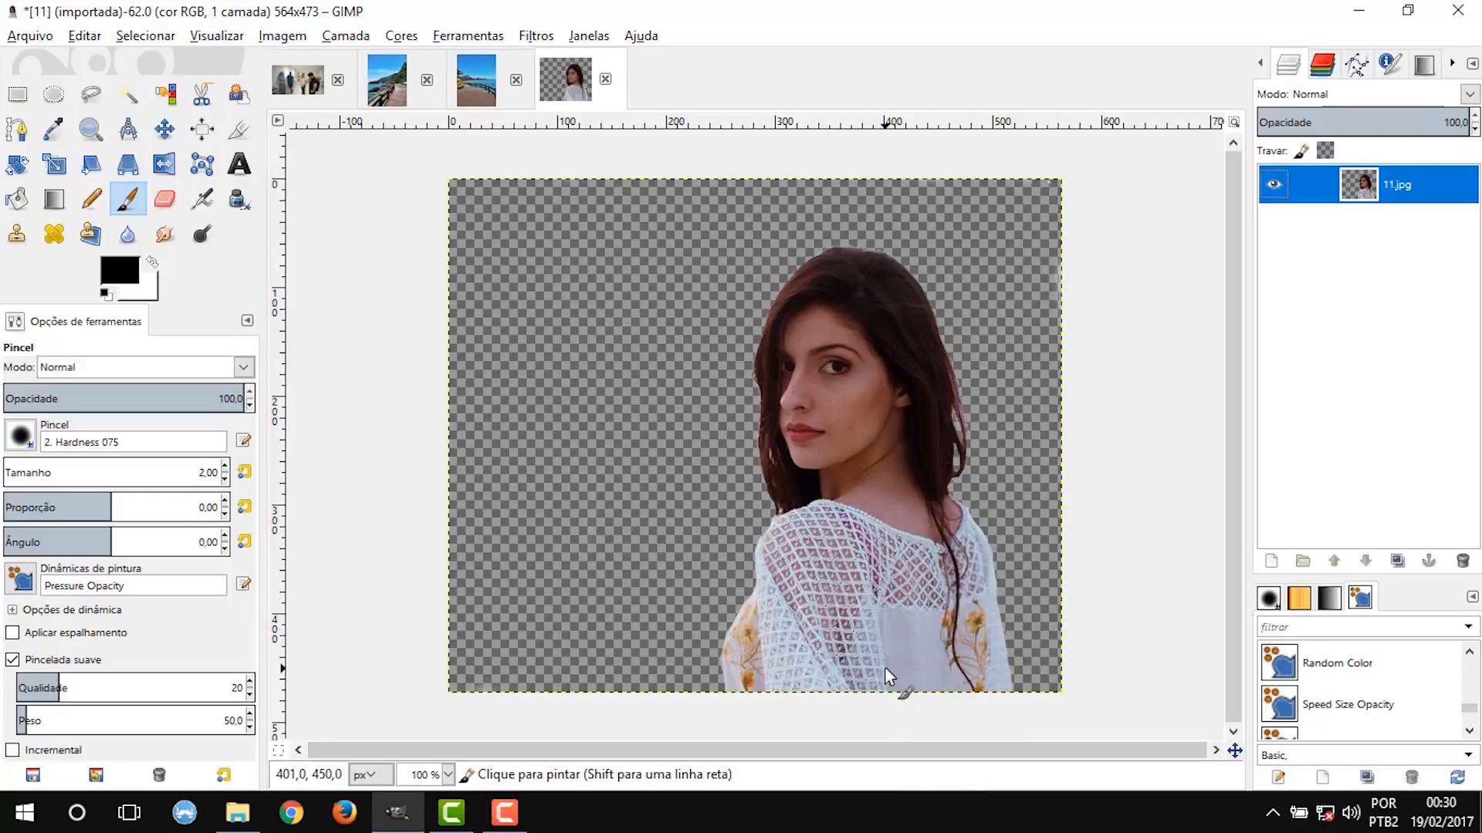
Paste the cut-out woman into the 7.jpg boardwalk image and choose the Move tool.
{"action": "left_click", "coordinate": [387, 80]}
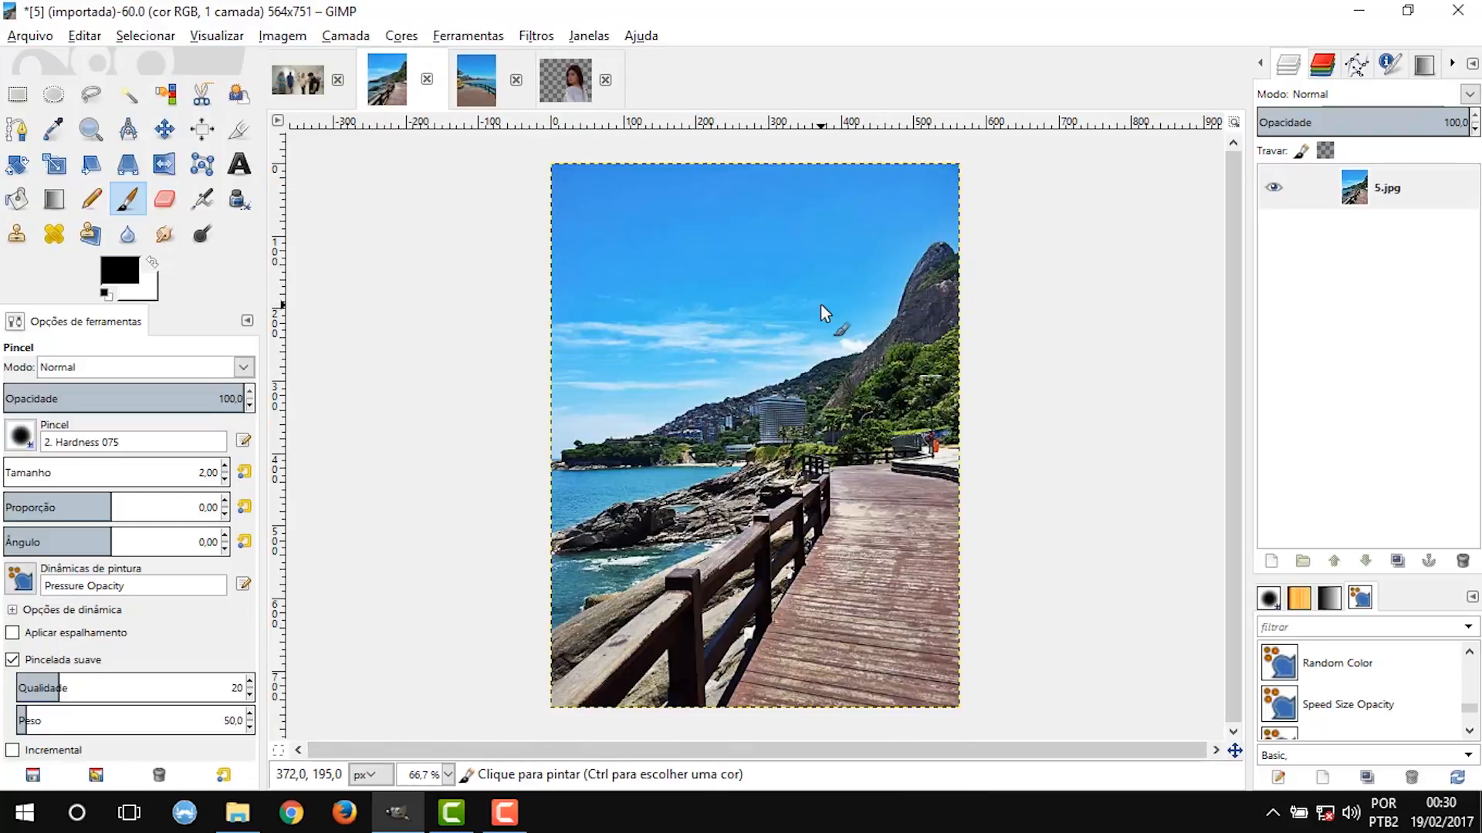
{"action": "left_click", "coordinate": [476, 80]}
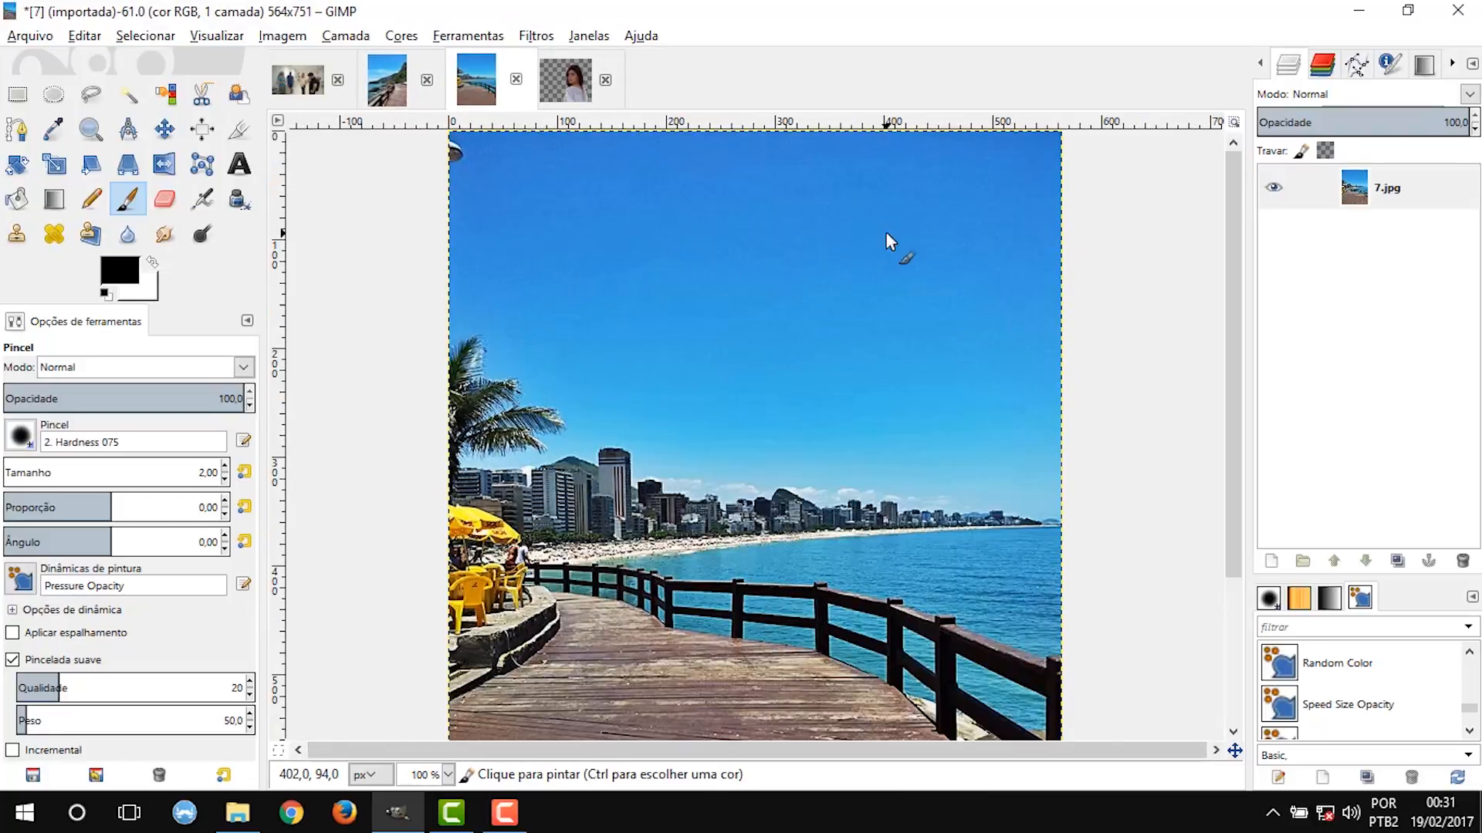
{"action": "scroll", "coordinate": [886, 233], "scroll_direction": "down", "scroll_amount": 2}
{"action": "scroll", "coordinate": [902, 300], "scroll_direction": "up", "scroll_amount": 2}
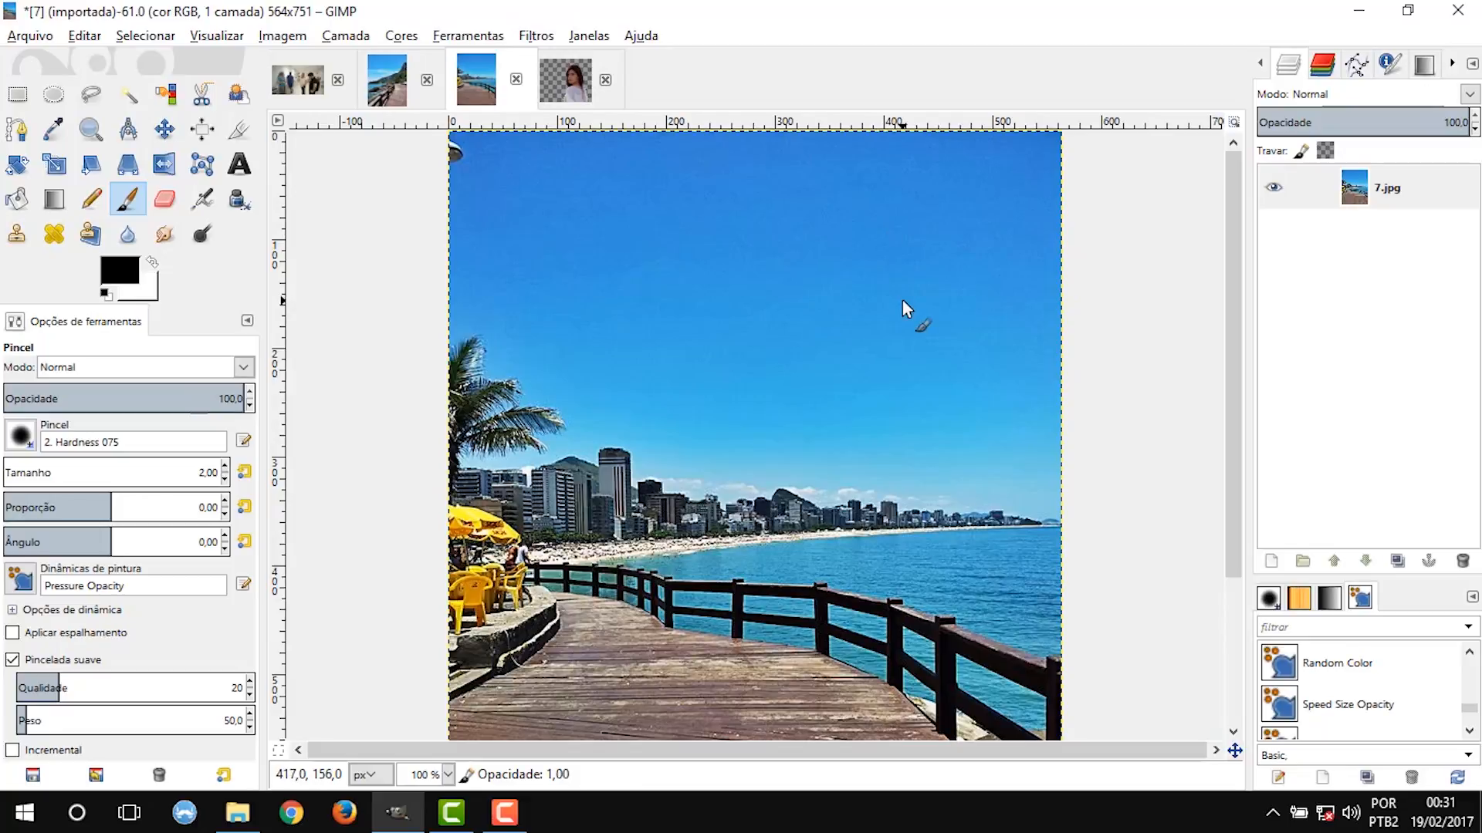
{"action": "scroll", "coordinate": [902, 299], "scroll_direction": "down", "scroll_amount": 2}
{"action": "scroll", "coordinate": [903, 308], "scroll_direction": "up", "scroll_amount": 1}
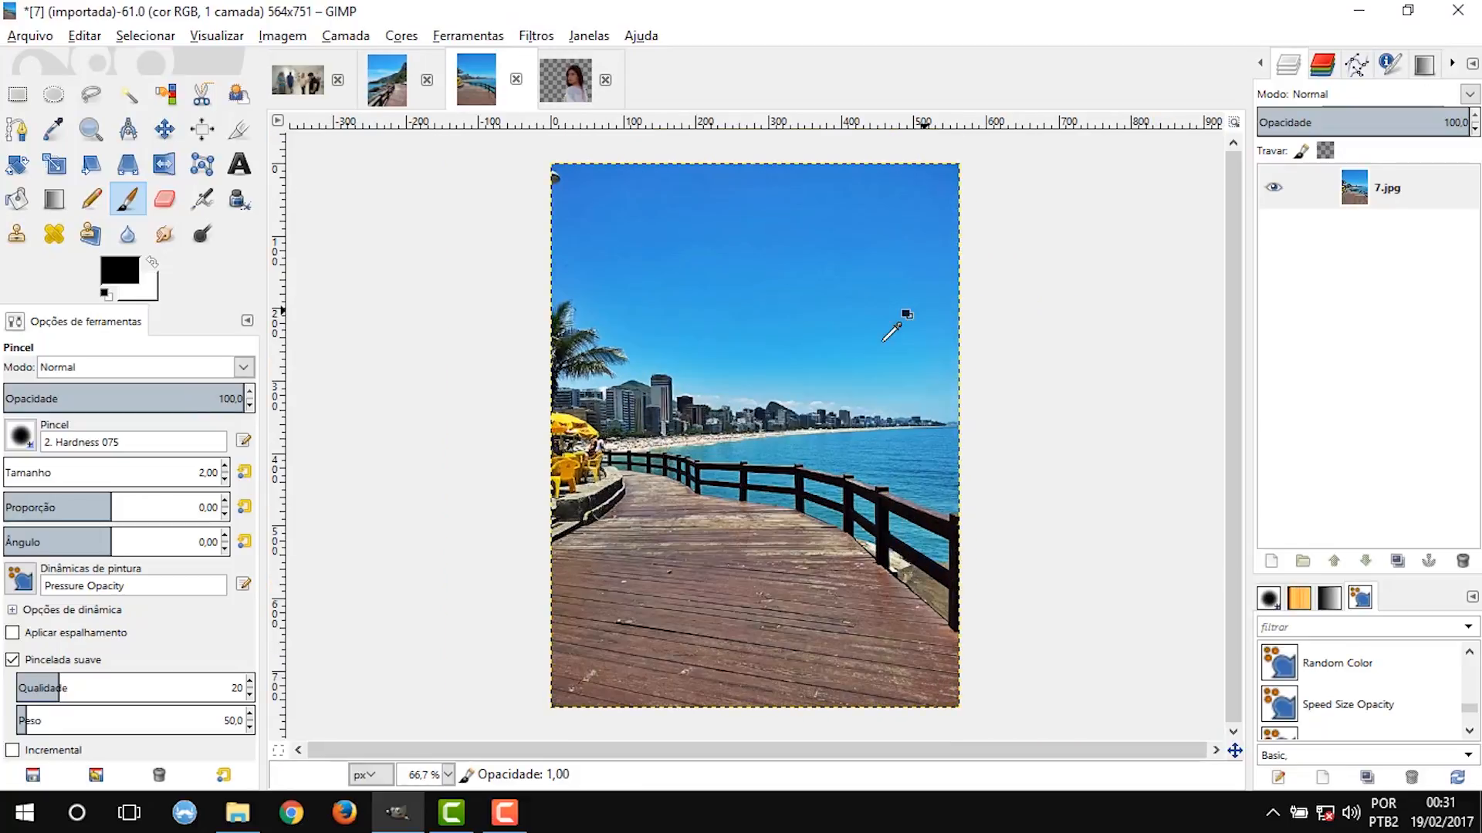
{"action": "key", "text": "ctrl+v"}
{"action": "key", "text": "m"}
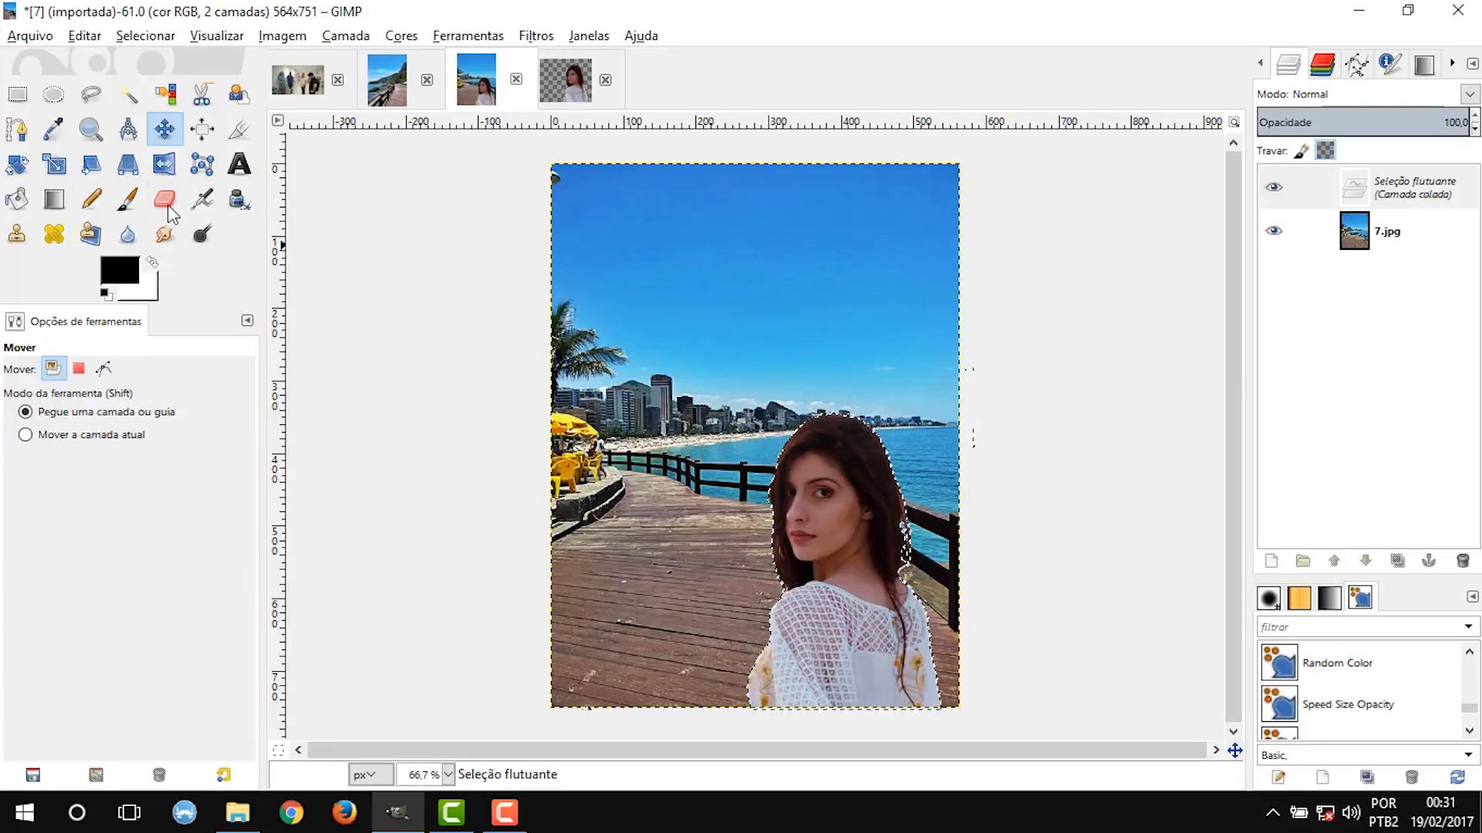
Scale the pasted woman up proportionally and position her at the lower edge of the boardwalk photo.
{"action": "left_click", "coordinate": [60, 172]}
{"action": "left_click_drag", "start_coordinate": [608, 165], "coordinate": [523, 287]}
{"action": "key", "text": "Return"}
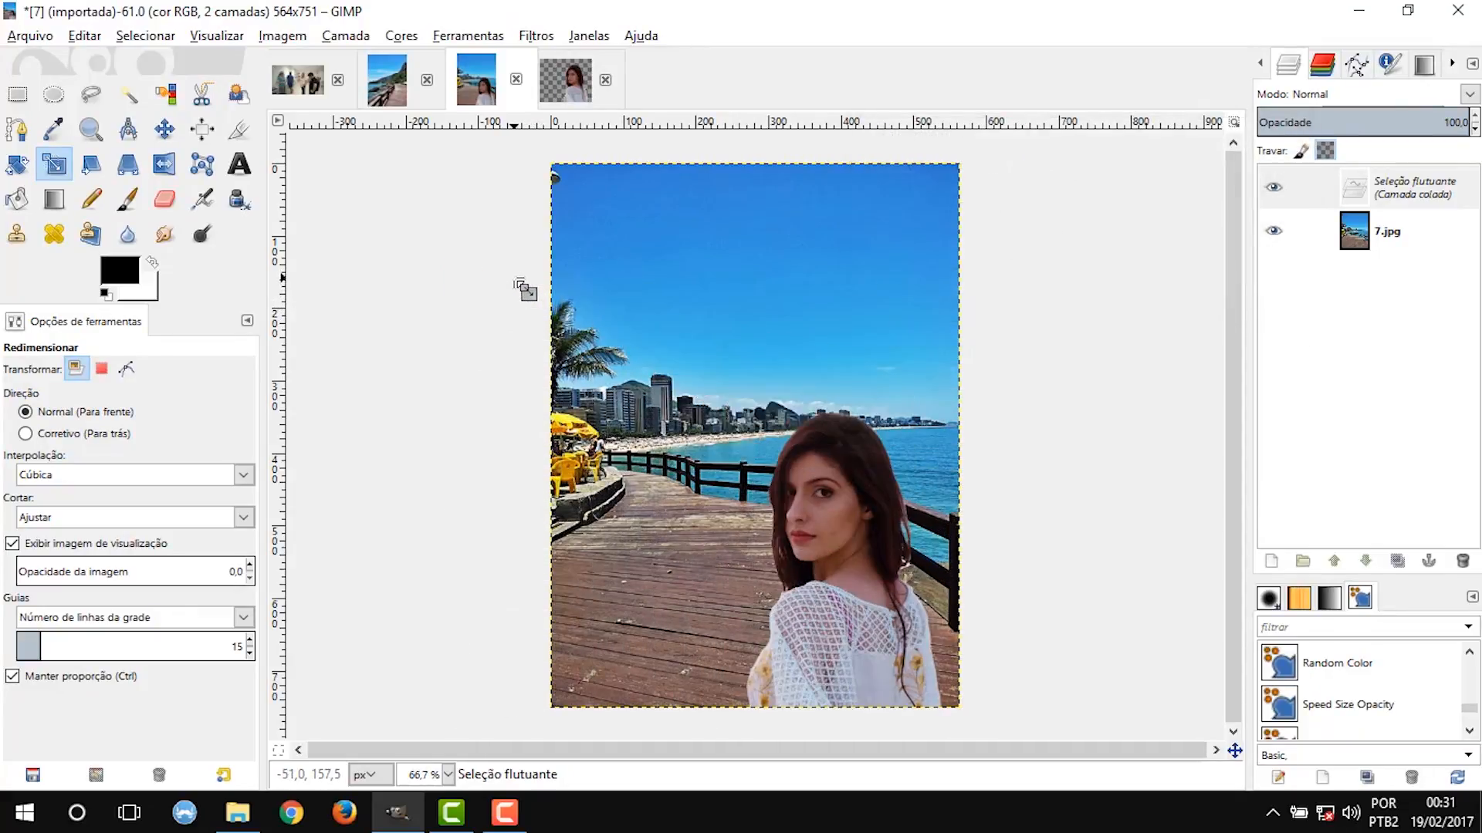
{"action": "key", "text": "m"}
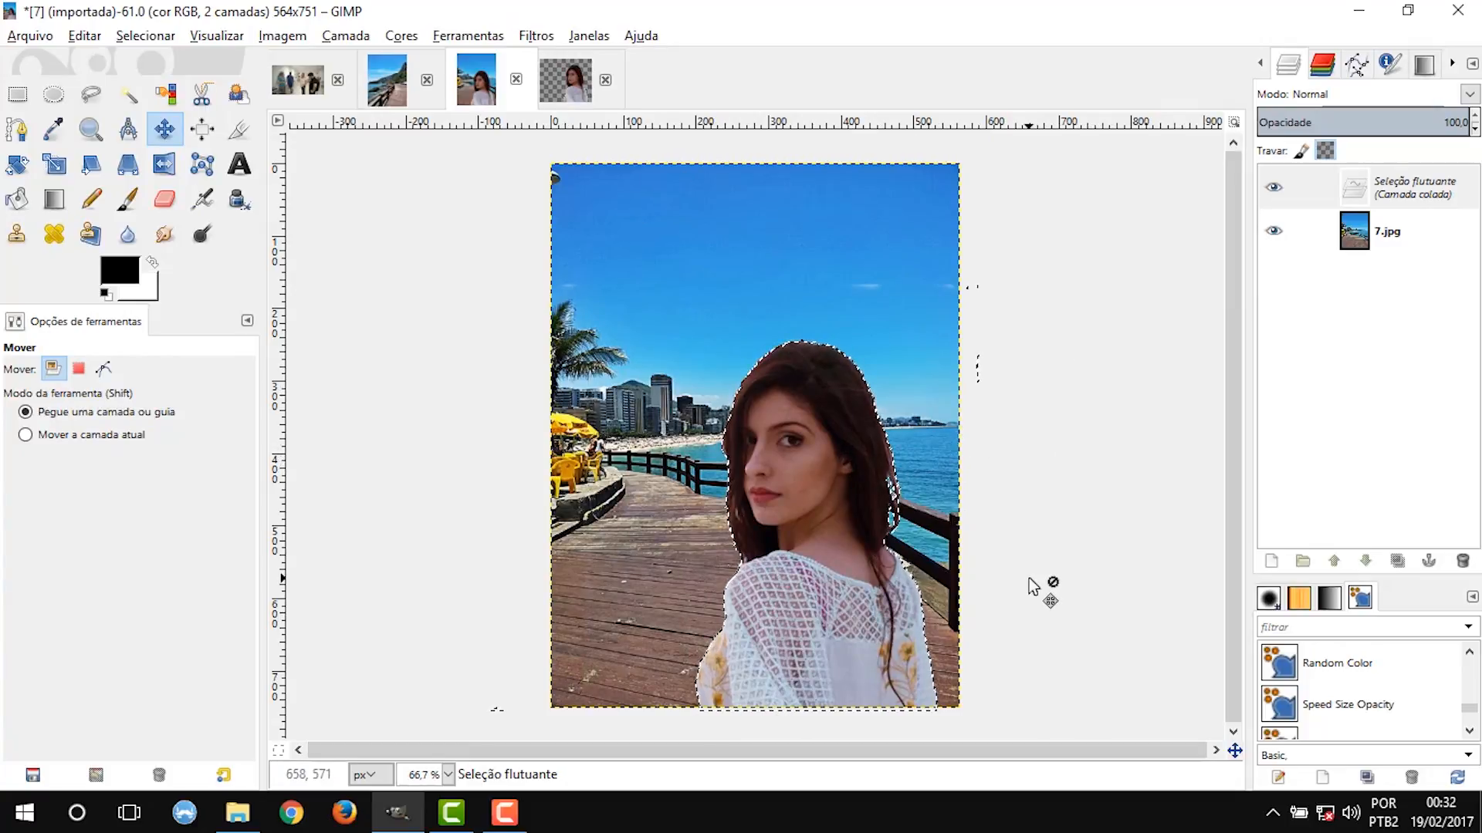
Convert the floating selection to a new layer and resize that layer to the image size.
{"action": "right_click", "coordinate": [1387, 192]}
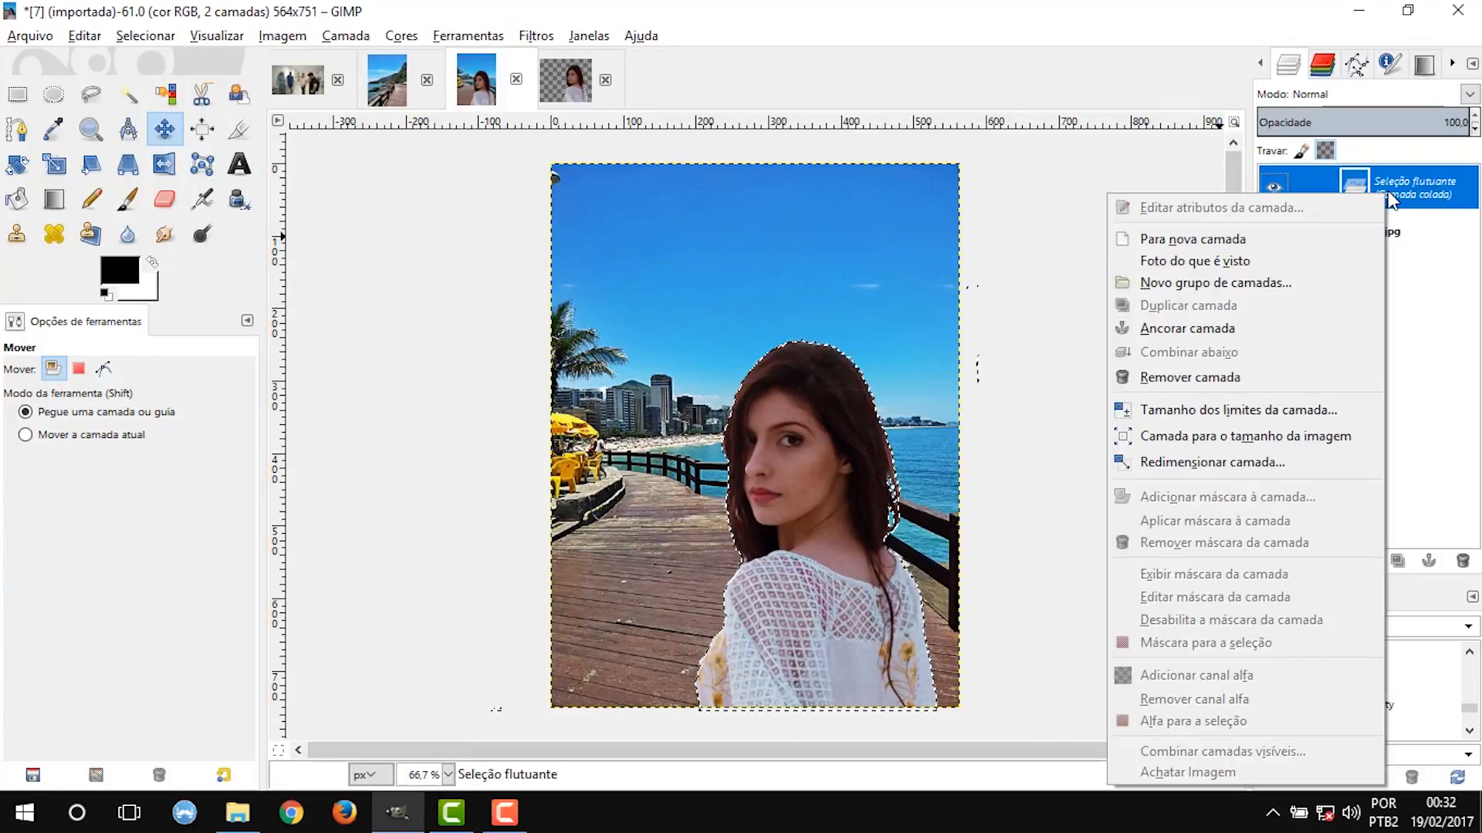
{"action": "left_click", "coordinate": [1303, 247]}
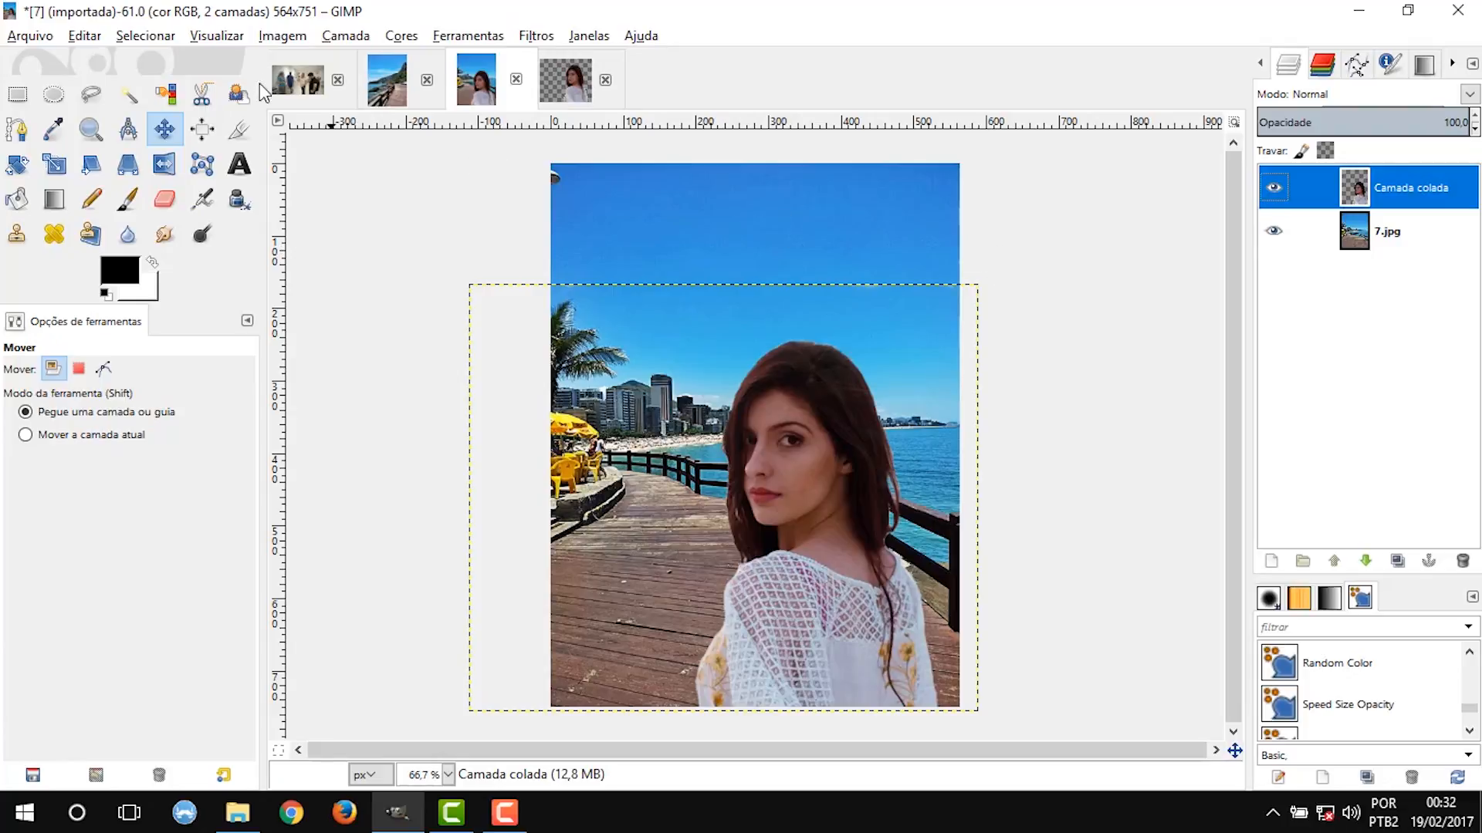
{"action": "left_click", "coordinate": [342, 37]}
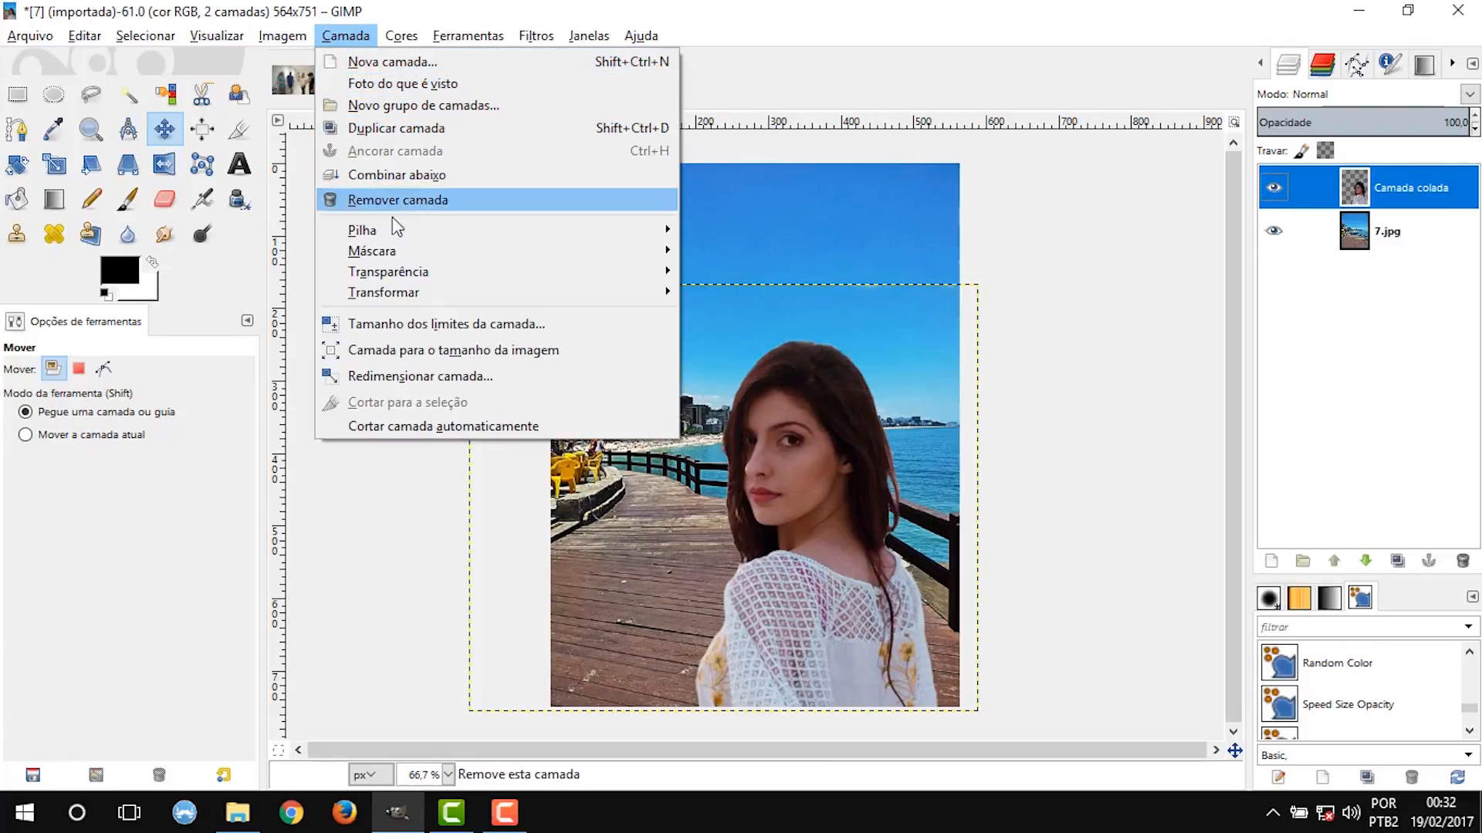
{"action": "left_click", "coordinate": [423, 353]}
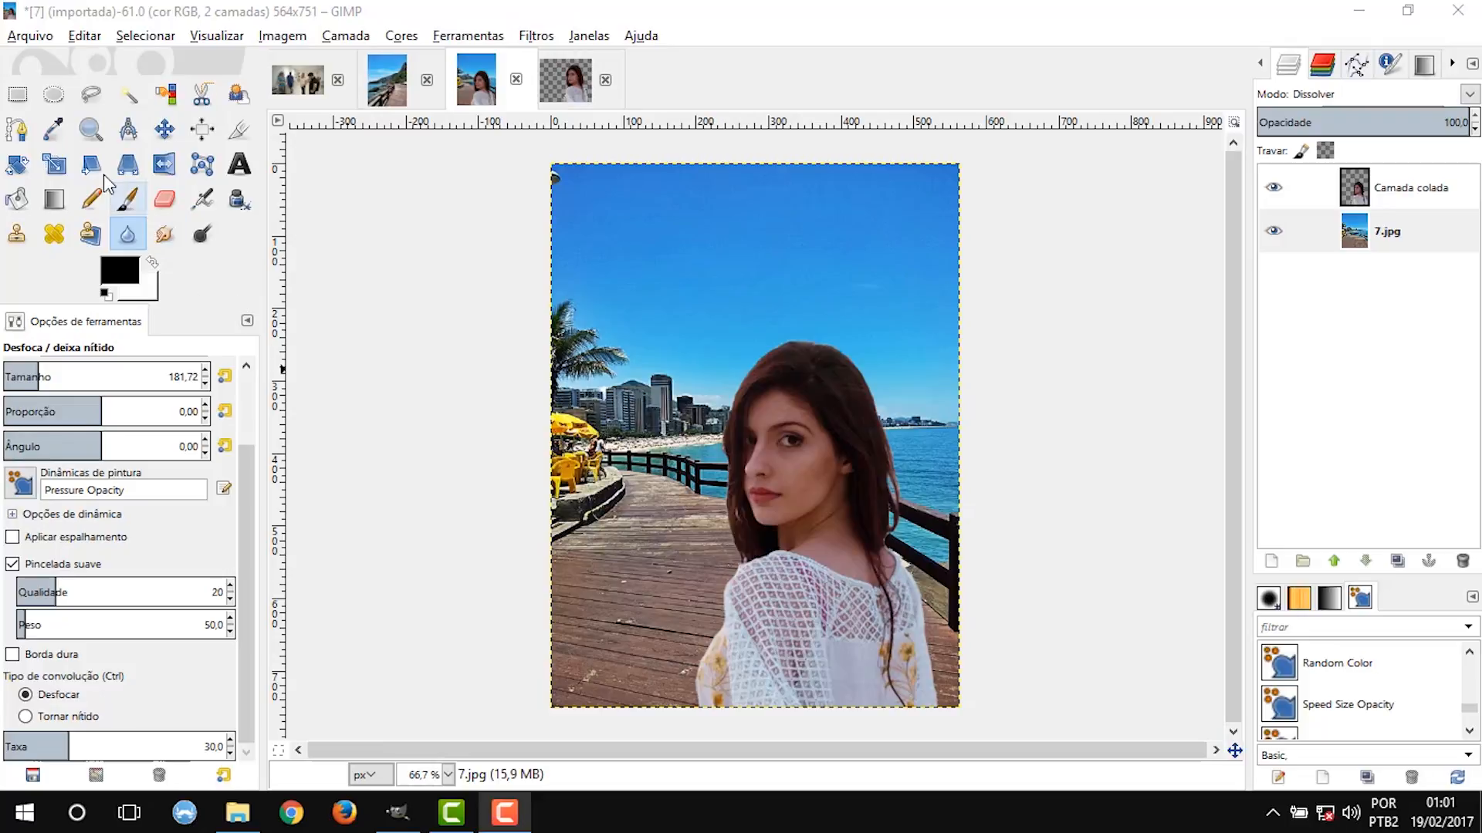
Blur the scenery on the 7.jpg layer with the Blur tool at size 181.72 and rate 20.
{"action": "left_click", "coordinate": [130, 232]}
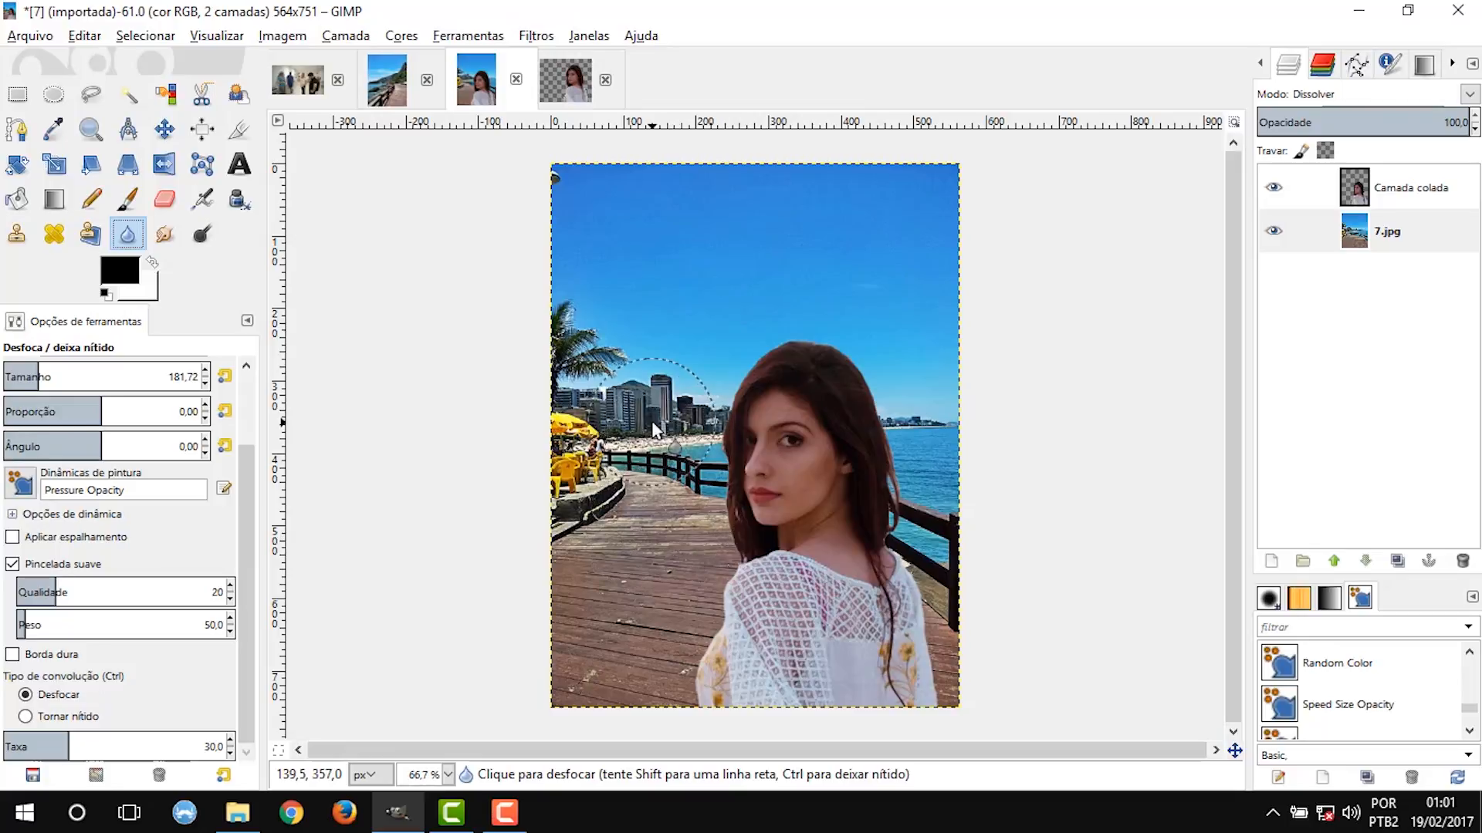
{"action": "key", "text": "1"}
{"action": "mouse_move", "coordinate": [513, 396]}
{"action": "left_mouse_down"}
{"action": "mouse_move", "coordinate": [790, 414]}
{"action": "mouse_move", "coordinate": [472, 311]}
{"action": "mouse_move", "coordinate": [469, 422]}
{"action": "left_mouse_up"}
{"action": "scroll", "coordinate": [93, 747], "scroll_direction": "down", "scroll_amount": 5}
{"action": "scroll", "coordinate": [94, 747], "scroll_direction": "down", "scroll_amount": 5}
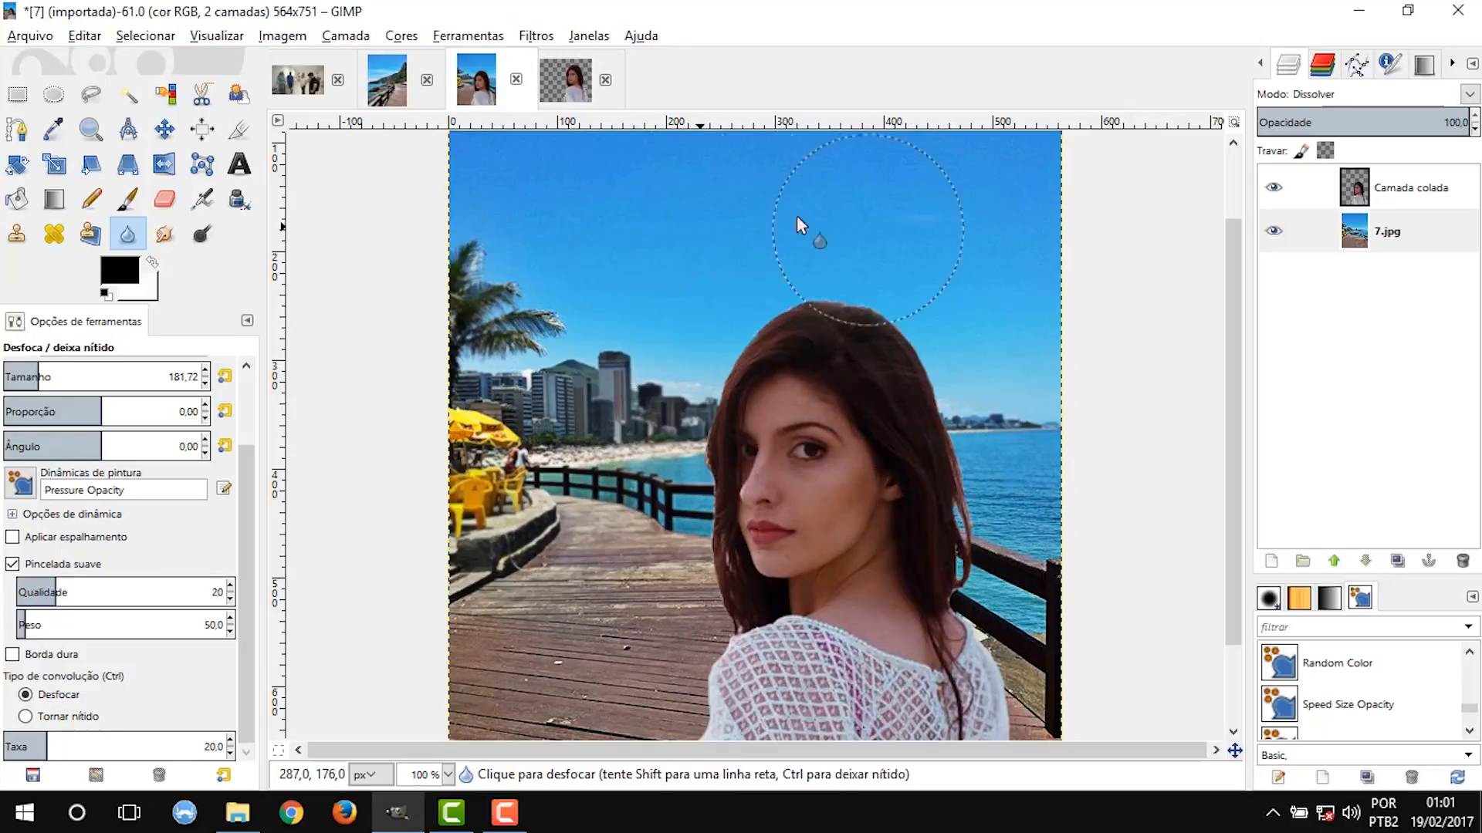
{"action": "scroll", "coordinate": [603, 484], "scroll_direction": "down", "scroll_amount": 3}
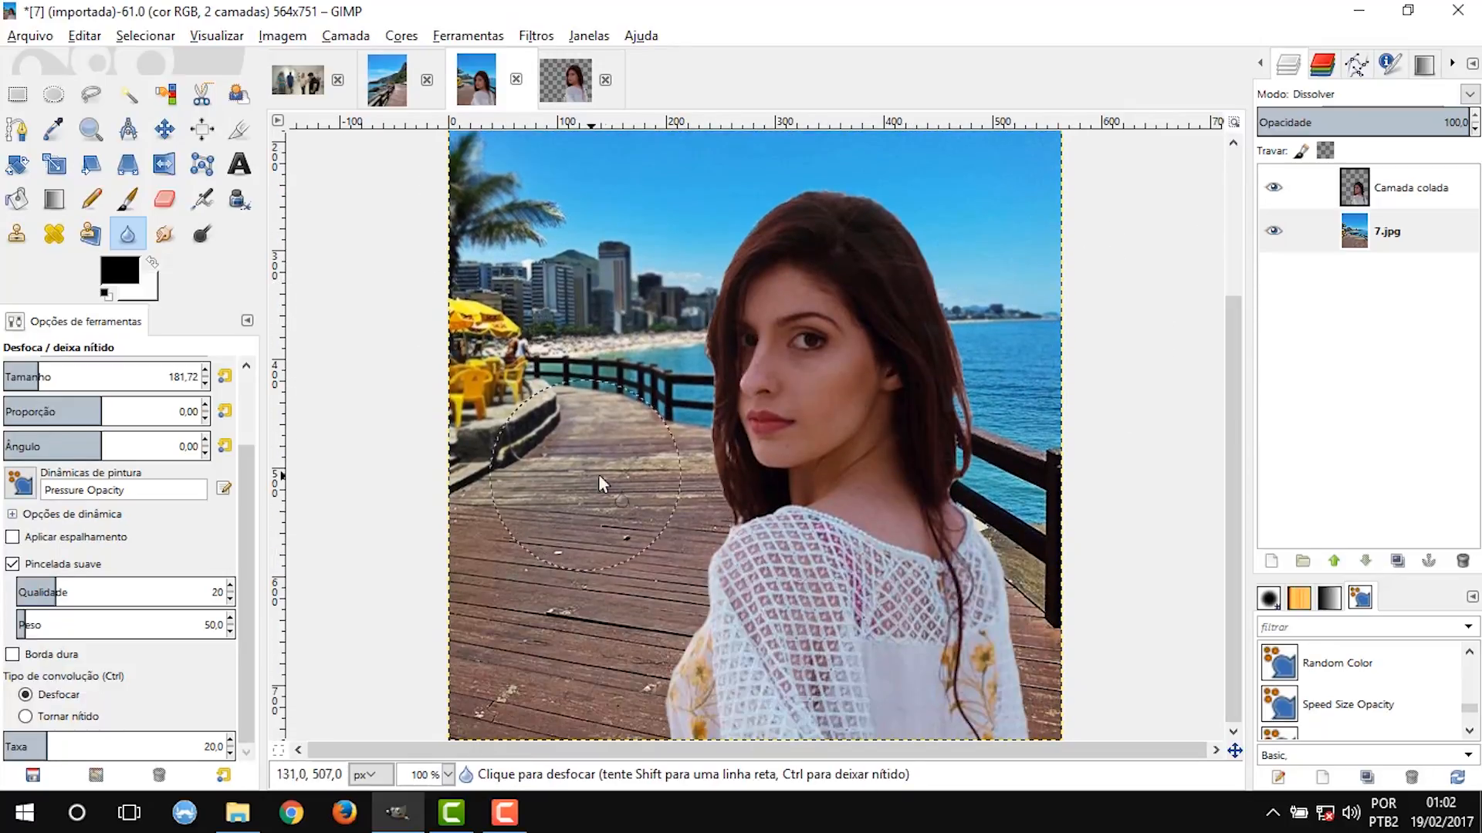
Select the Camada colada layer and adjust its tones with Levels.
{"action": "left_click", "coordinate": [1362, 189]}
{"action": "key", "text": "minus"}
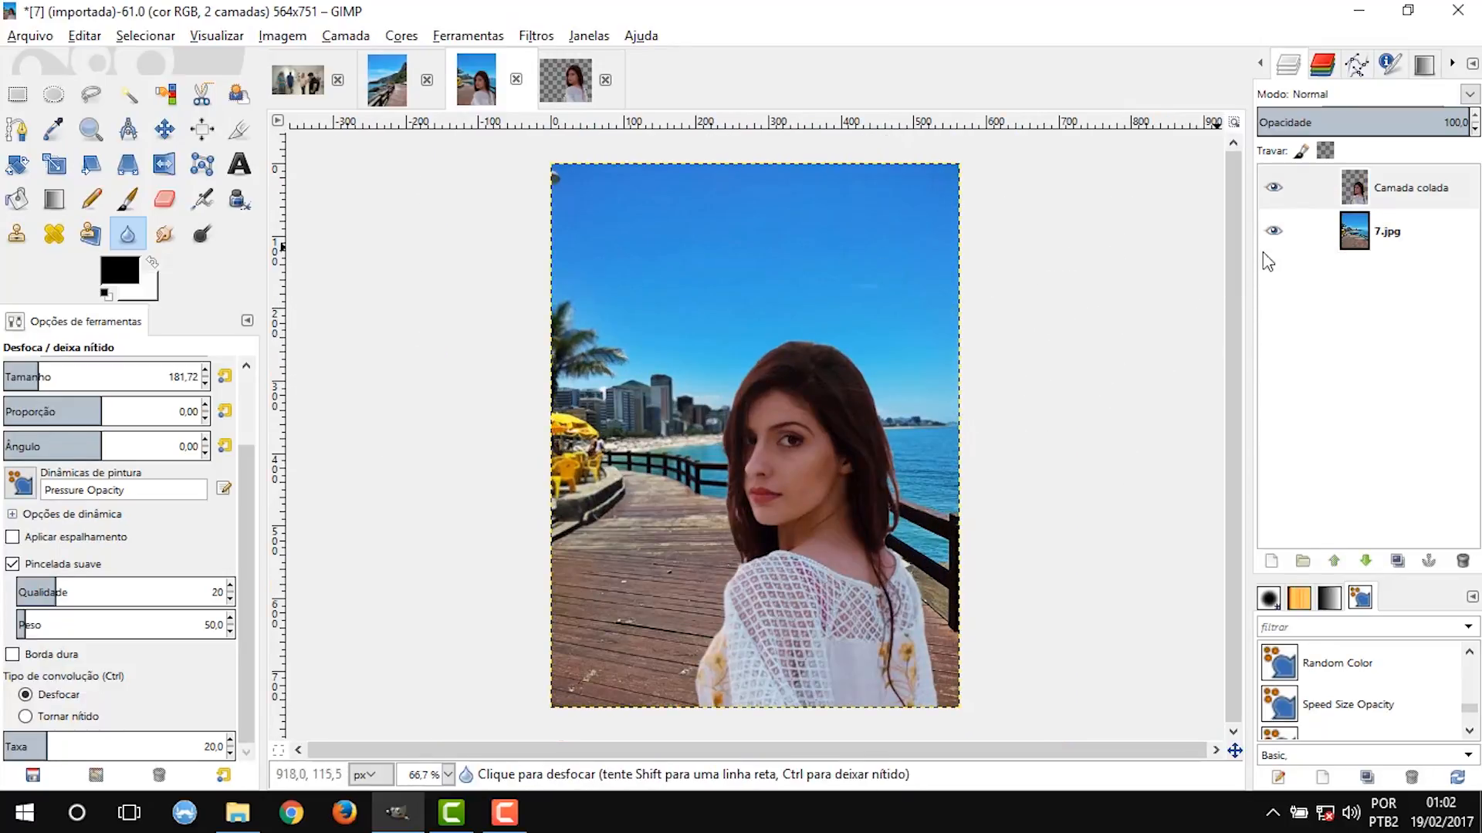
{"action": "left_click", "coordinate": [401, 35]}
{"action": "left_click", "coordinate": [413, 192]}
{"action": "left_click_drag", "start_coordinate": [1447, 268], "coordinate": [1422, 268]}
{"action": "left_click", "coordinate": [1308, 565]}
Select the 7.jpg layer and adjust its brightness to -2 and contrast to 2.
{"action": "left_click", "coordinate": [1362, 225]}
{"action": "left_click", "coordinate": [401, 36]}
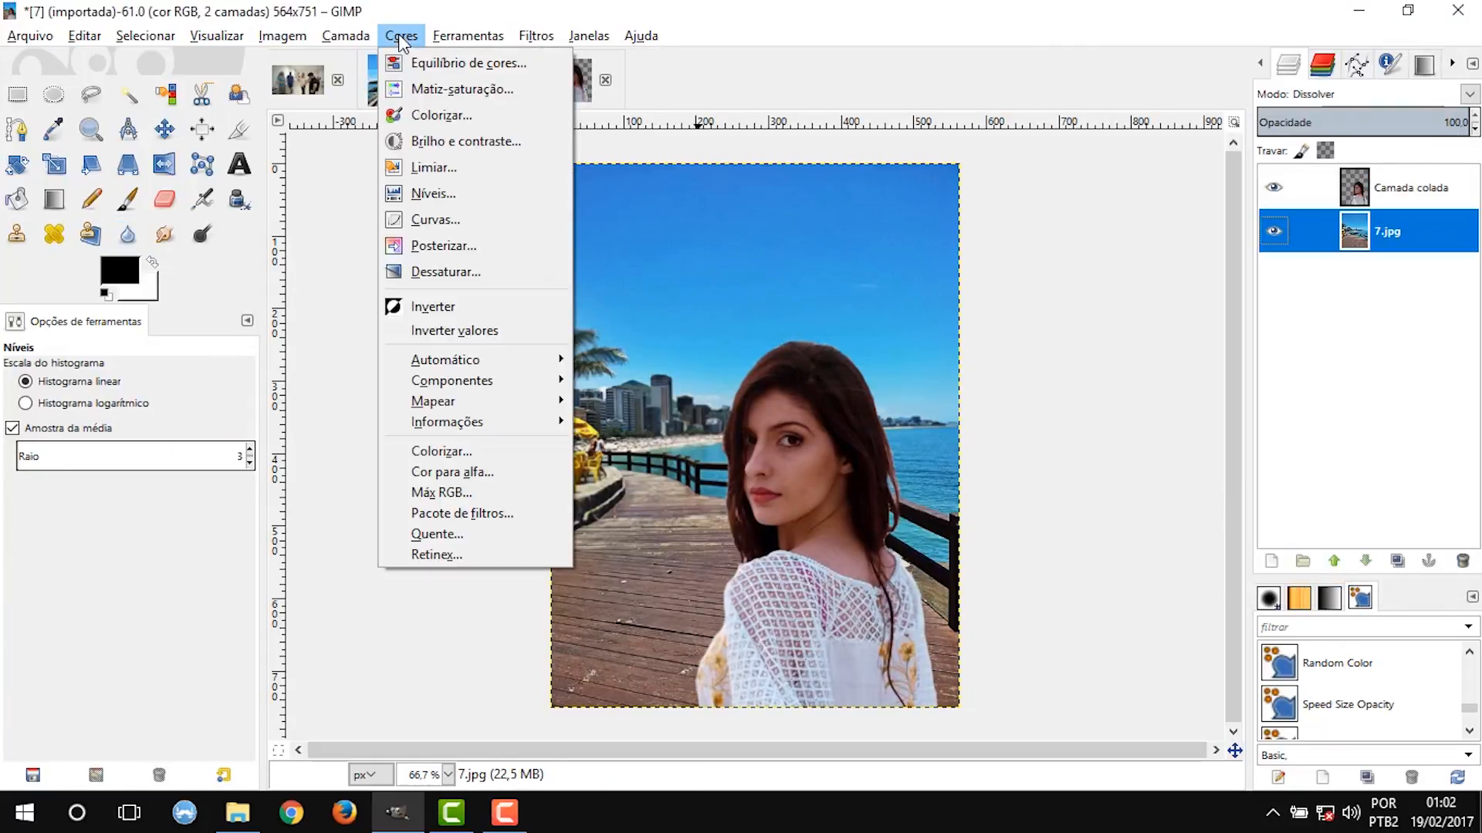
{"action": "left_click", "coordinate": [421, 139]}
{"action": "left_click_drag", "start_coordinate": [1267, 204], "coordinate": [1263, 242]}
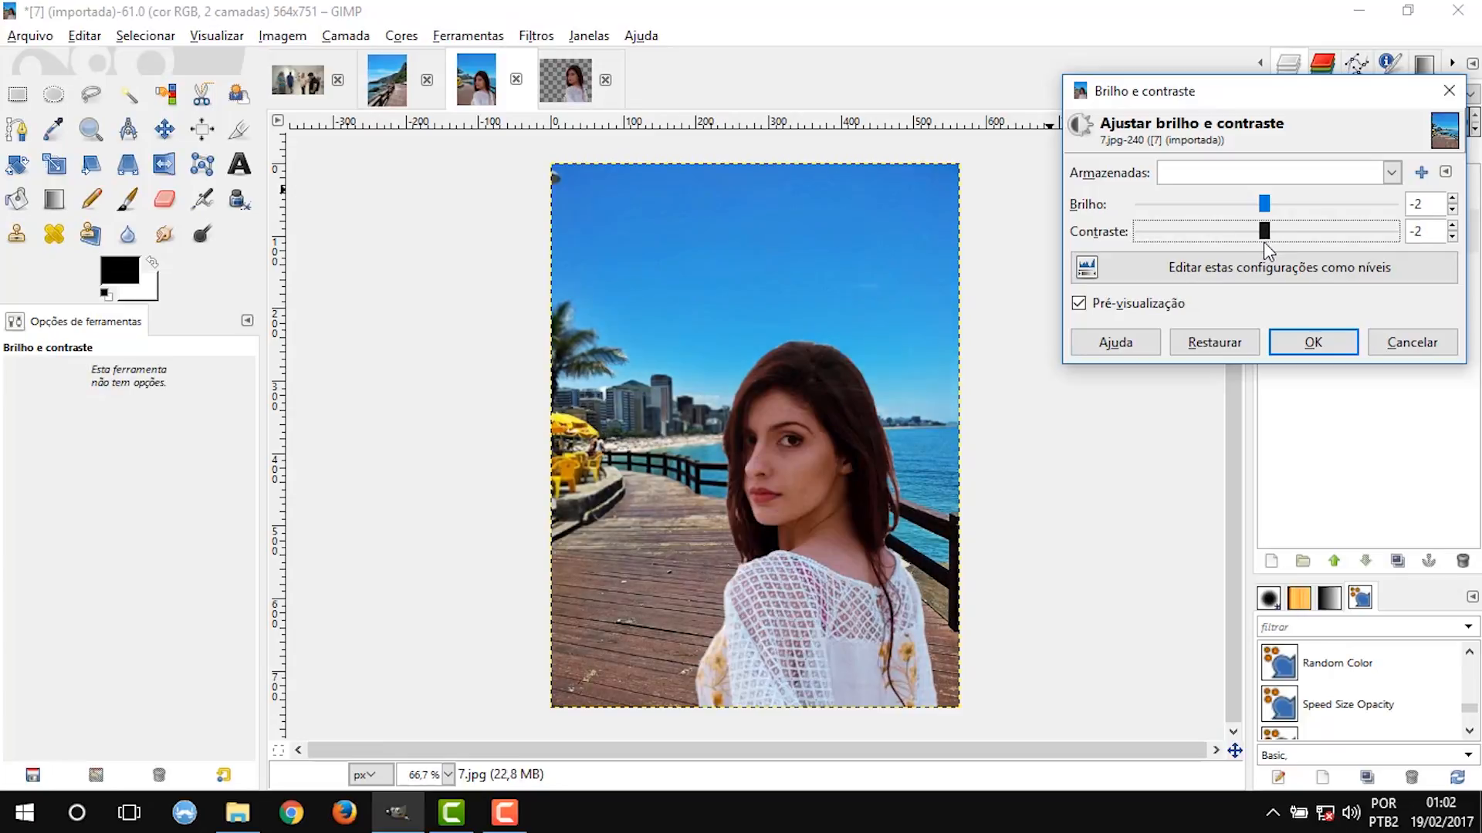
{"action": "left_click", "coordinate": [1314, 342]}
Adjust the 7.jpg layer with Hue-Saturation, setting lightness to 4 and saturation to -5.
{"action": "left_click", "coordinate": [401, 35]}
{"action": "left_click", "coordinate": [448, 92]}
{"action": "mouse_move", "coordinate": [1260, 485]}
{"action": "left_mouse_down"}
{"action": "mouse_move", "coordinate": [1240, 484]}
{"action": "mouse_move", "coordinate": [1272, 477]}
{"action": "left_mouse_up"}
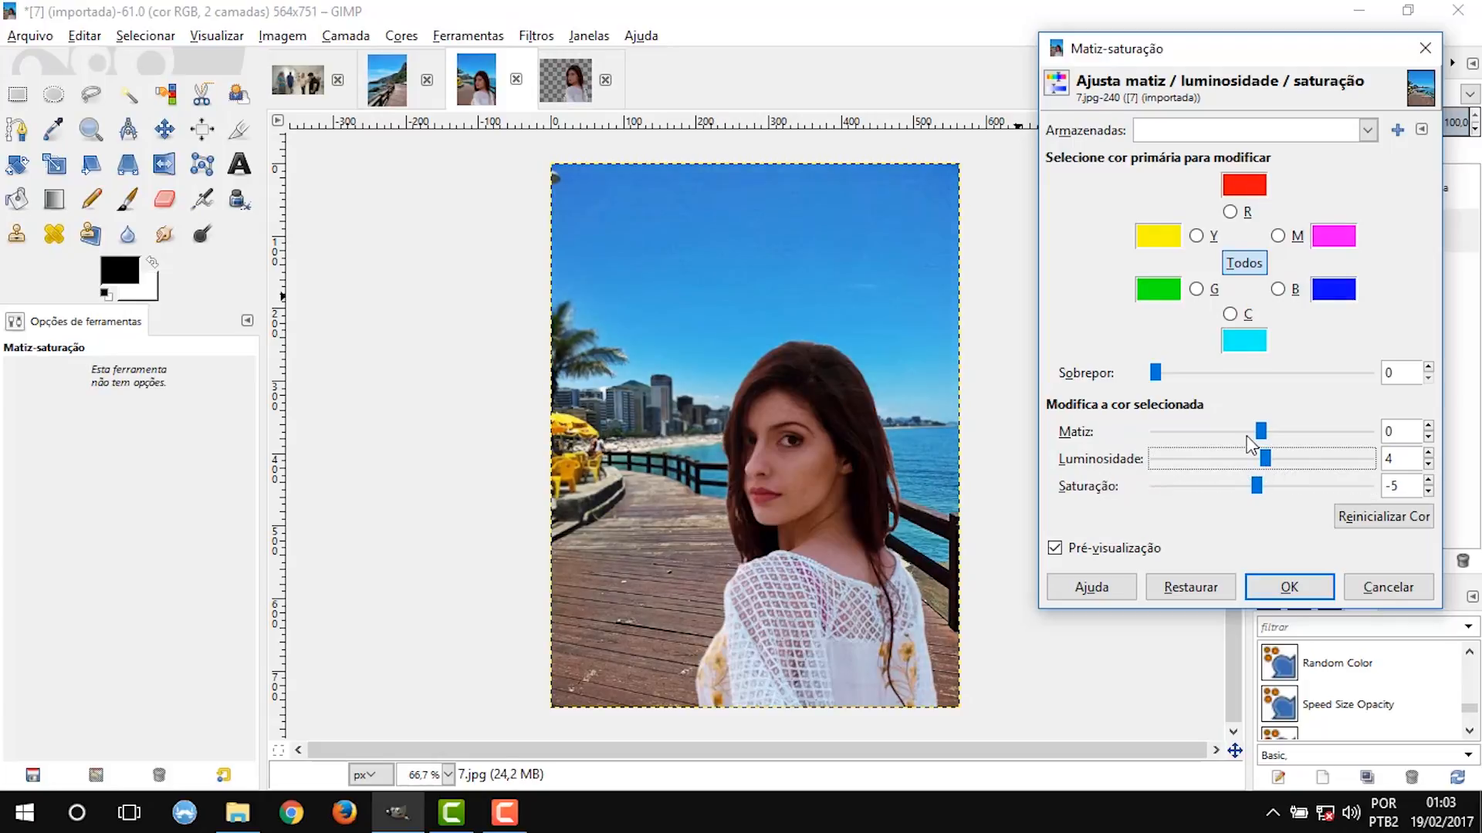
{"action": "left_click", "coordinate": [1287, 592]}
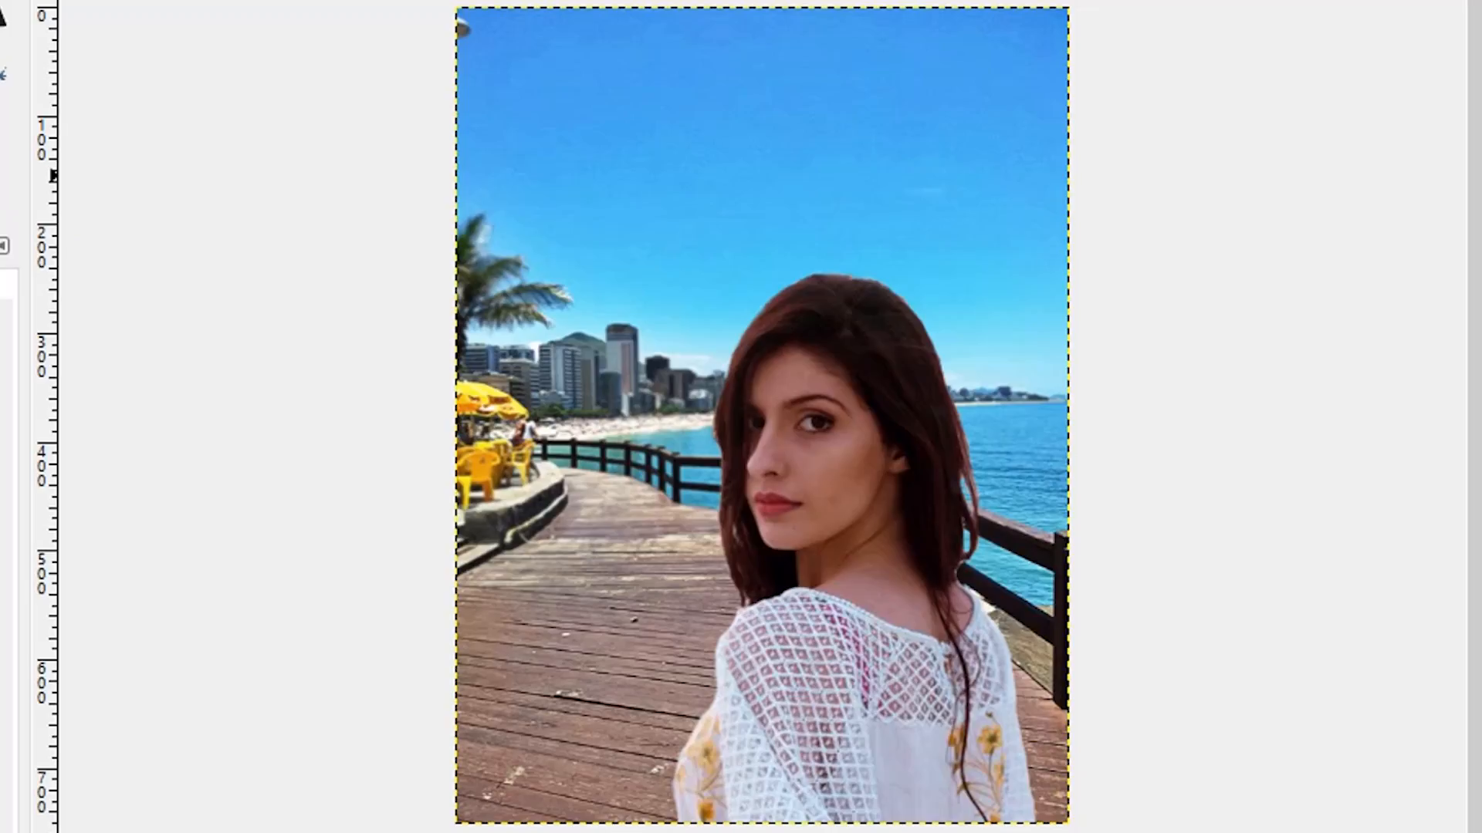
Hide and show again the 7.jpg layer, and do the same with the Camada colada layer.
{"action": "left_click", "coordinate": [1169, 347]}
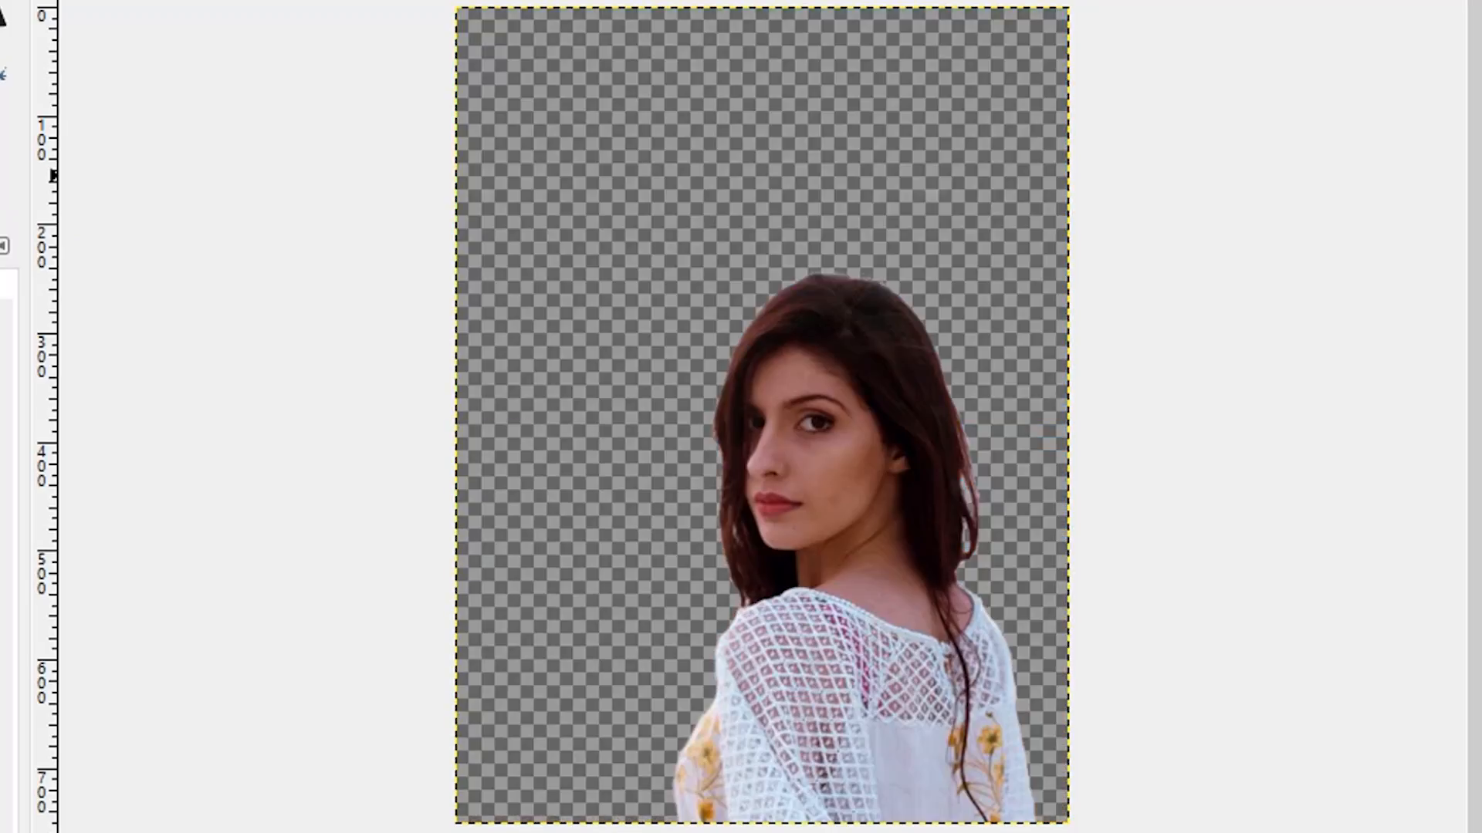
{"action": "left_click", "coordinate": [1481, 348]}
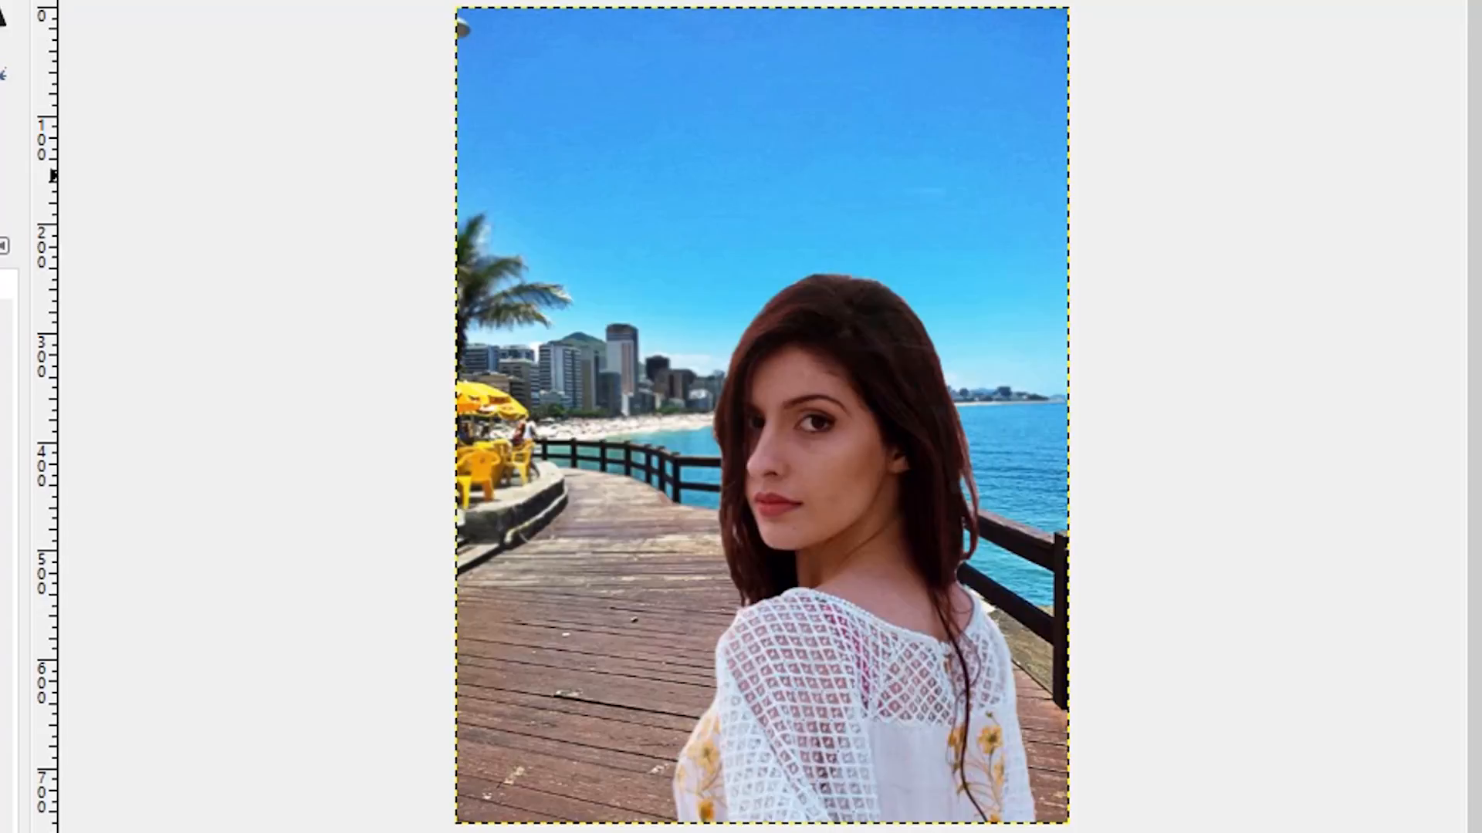
{"action": "left_click", "coordinate": [1481, 301]}
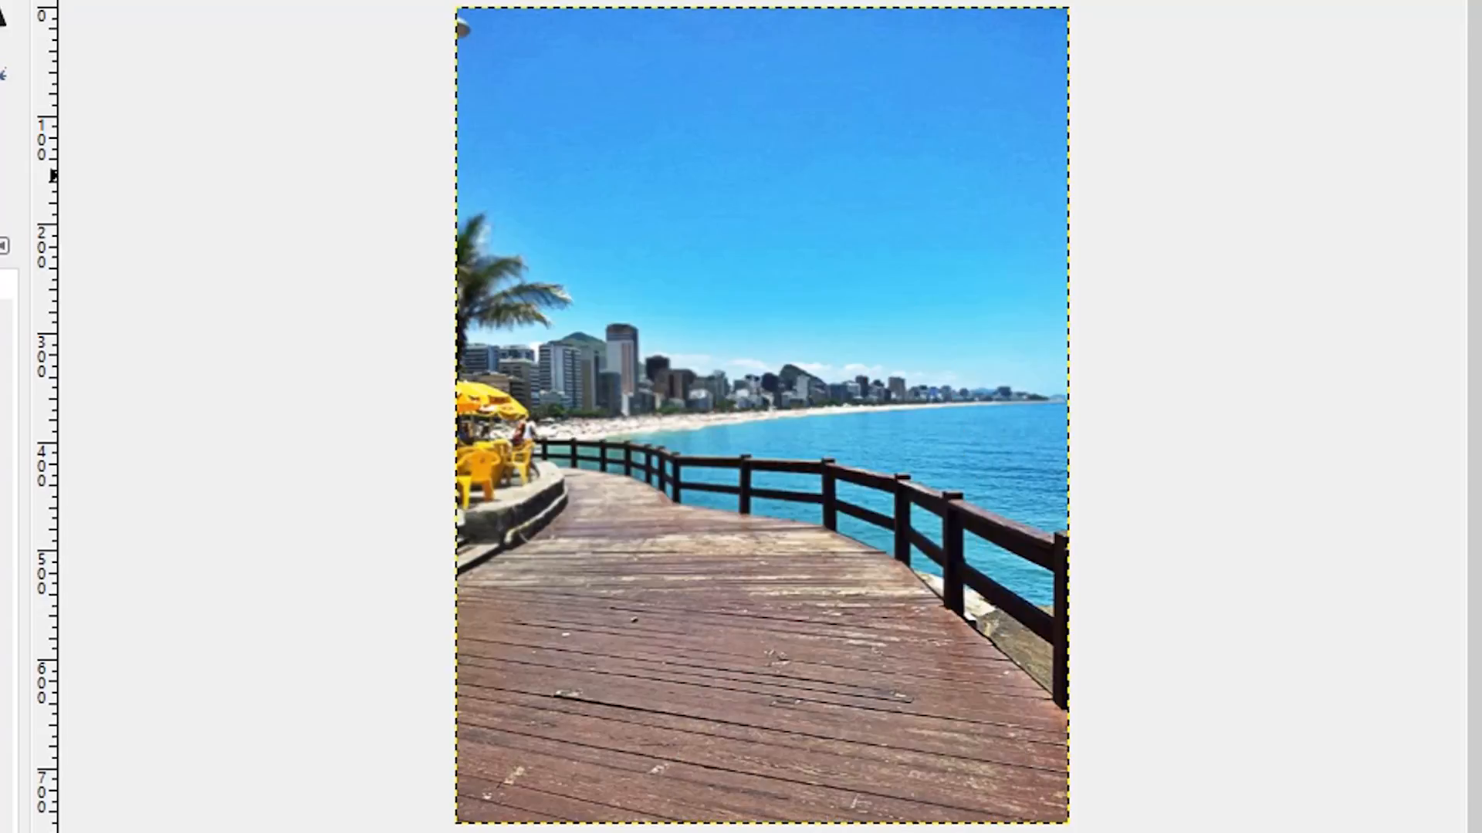
{"action": "left_click", "coordinate": [1481, 301]}
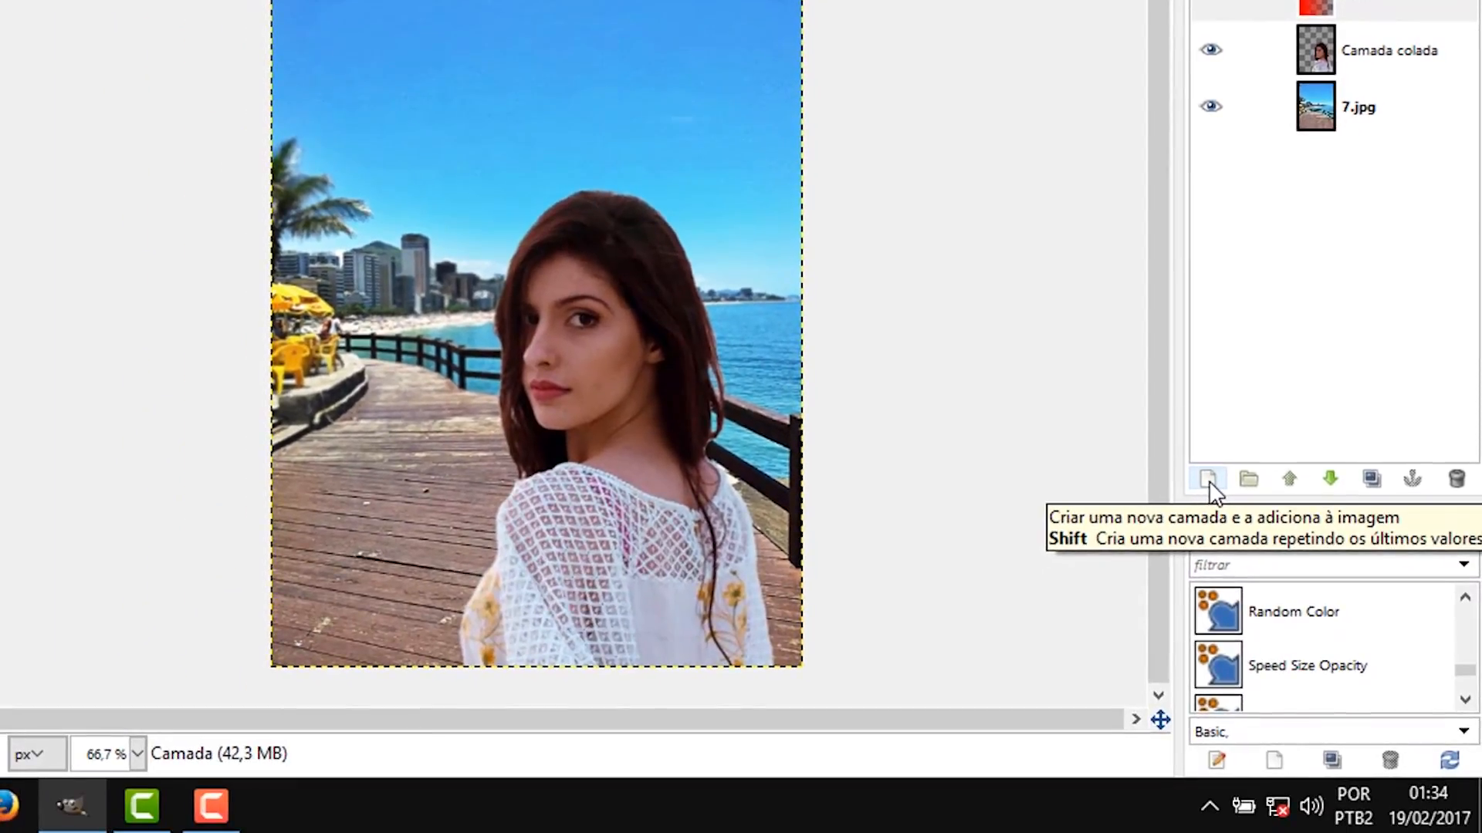
Add a new 564 × 751 px layer with transparent fill above the Camada layer.
{"action": "left_click", "coordinate": [1209, 480]}
{"action": "mouse_move", "coordinate": [1194, 291]}
{"action": "left_mouse_down"}
{"action": "mouse_move", "coordinate": [1091, 205]}
{"action": "mouse_move", "coordinate": [1099, 115]}
{"action": "left_mouse_up"}
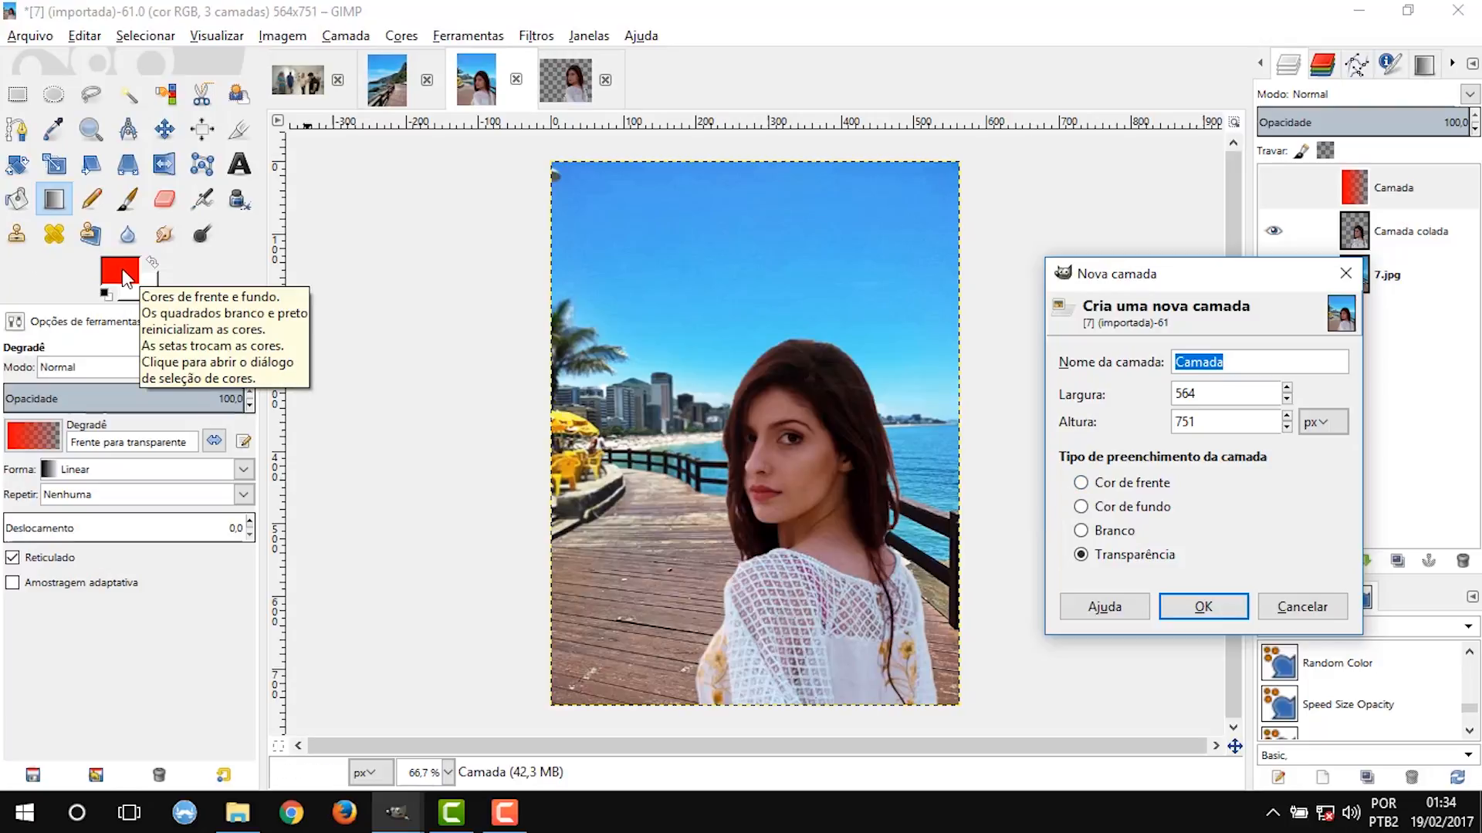
{"action": "left_click", "coordinate": [1198, 607]}
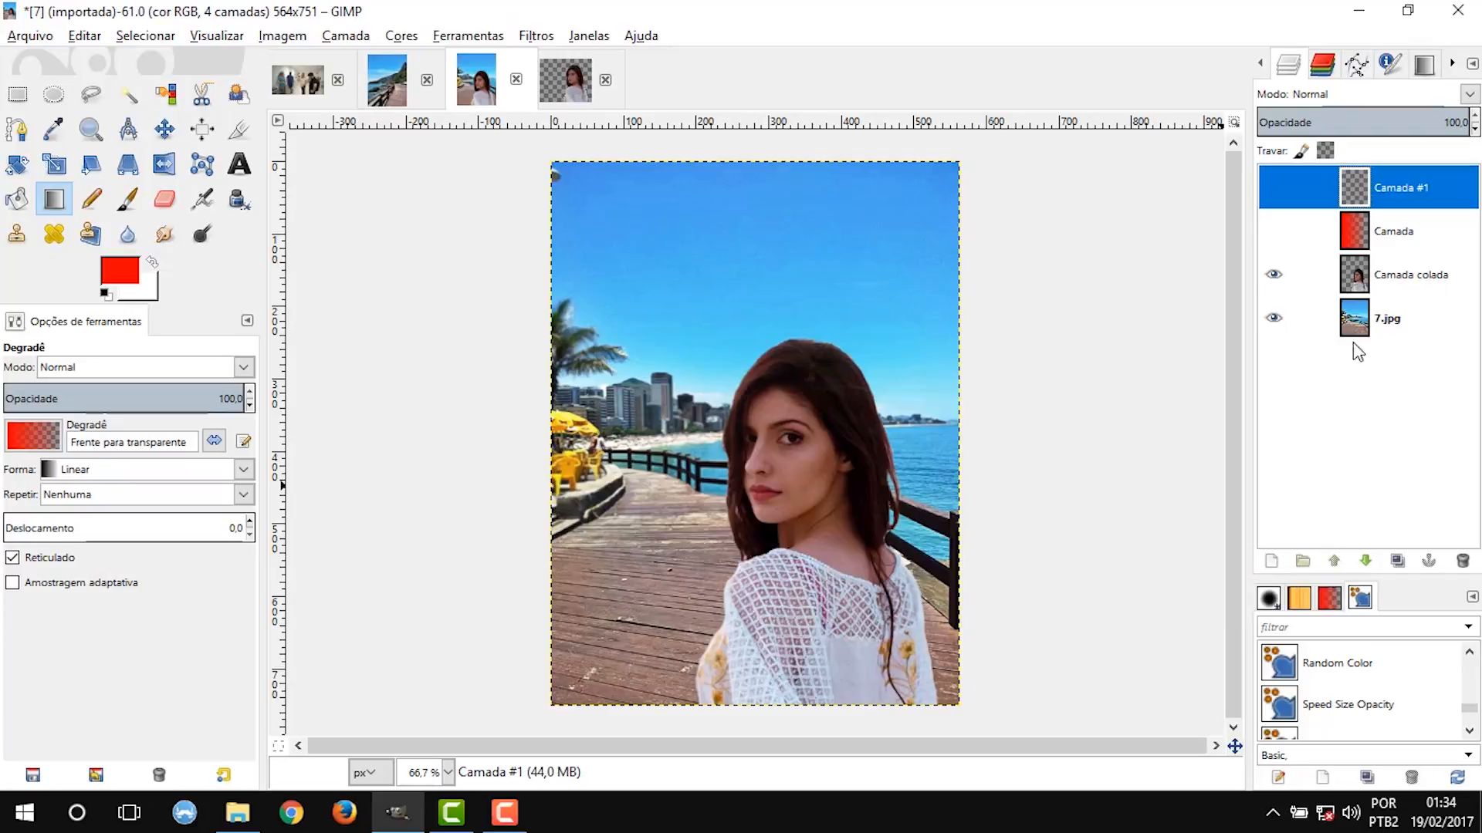
Move the Camada colada layer above Camada, lower it beneath 7.jpg, and raise it back above 7.jpg.
{"action": "left_click", "coordinate": [1305, 275]}
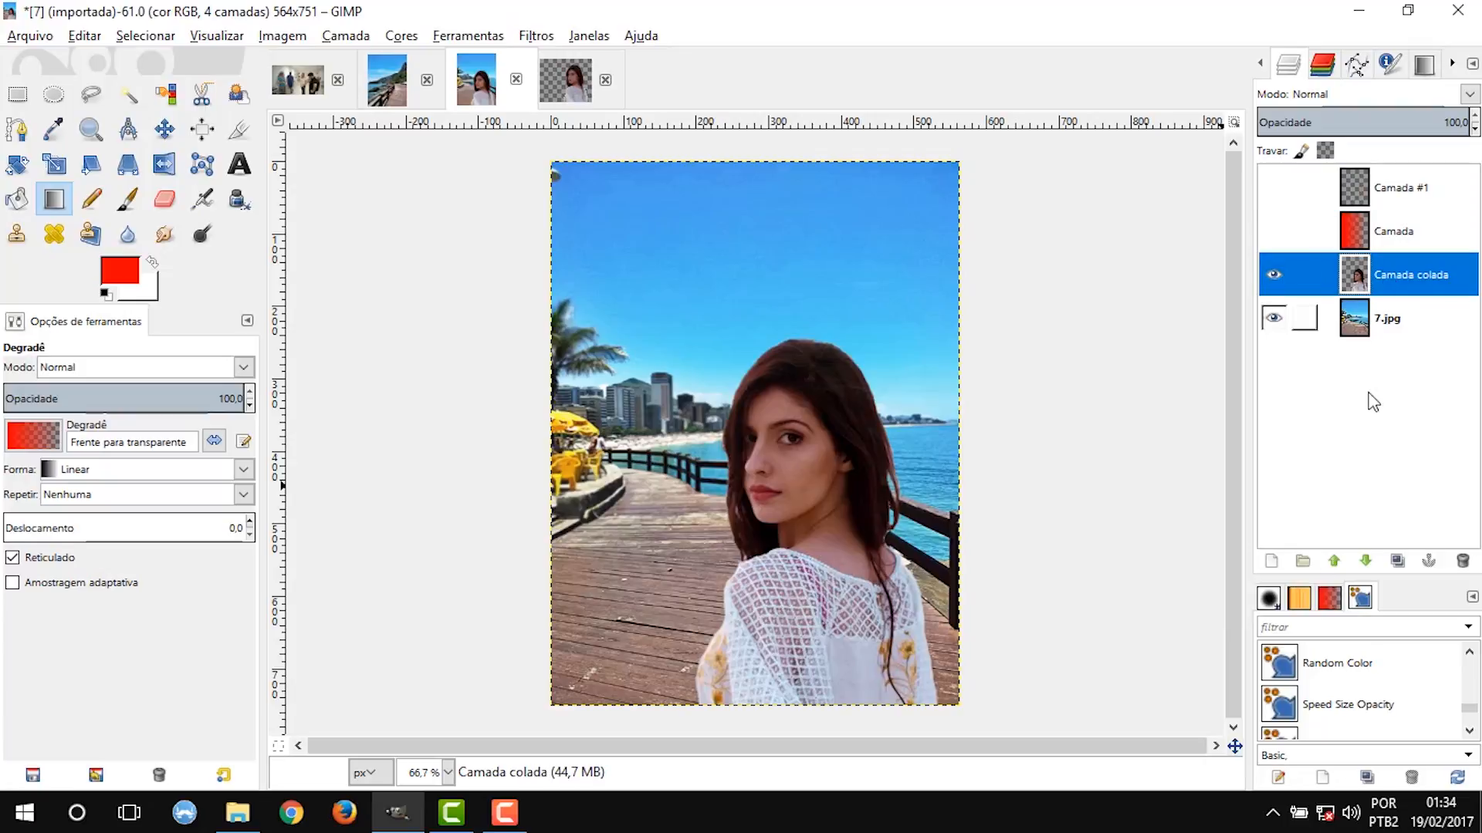
{"action": "left_click", "coordinate": [1335, 562]}
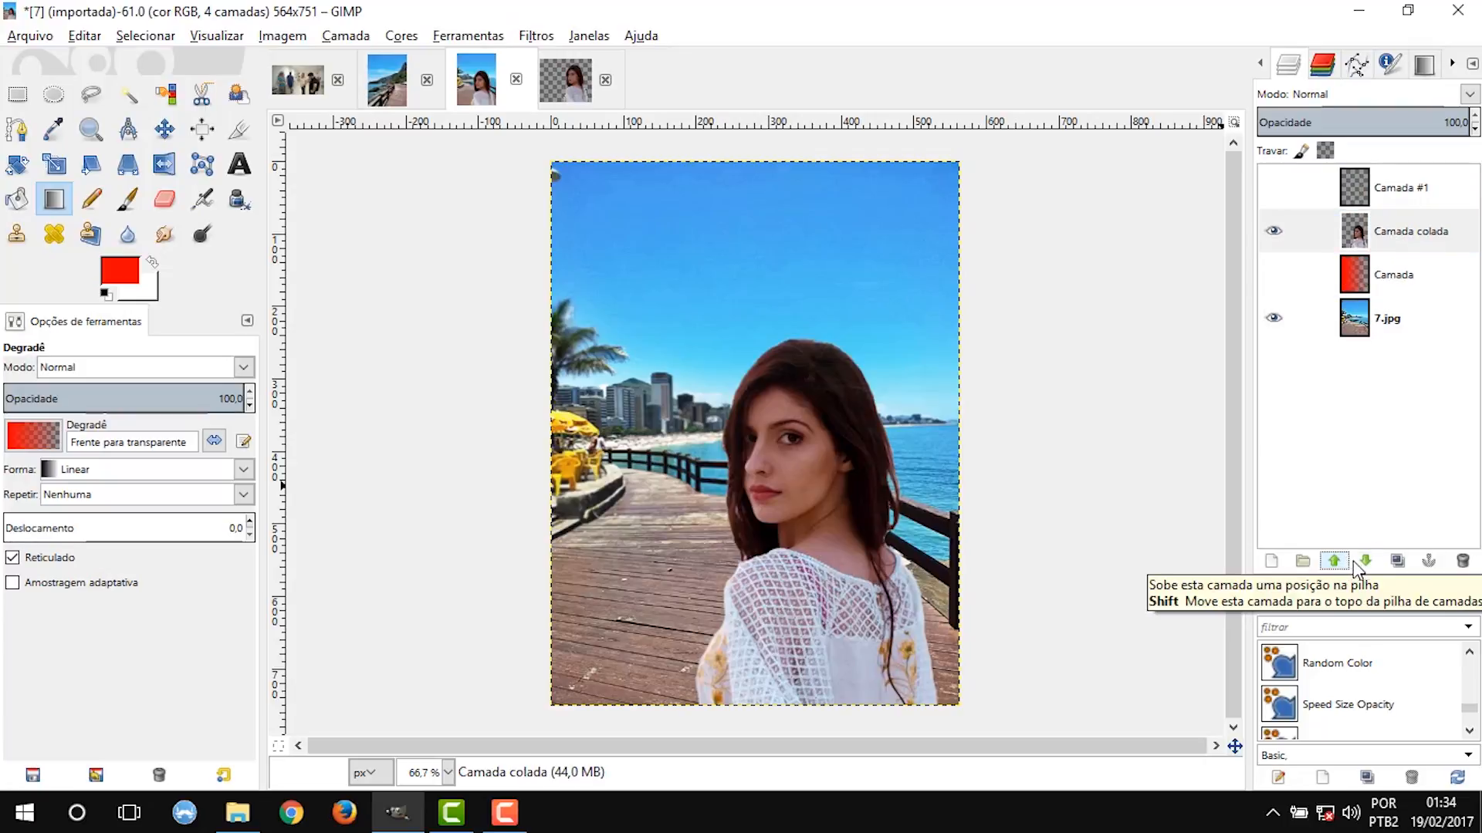
{"action": "left_click", "coordinate": [1365, 562]}
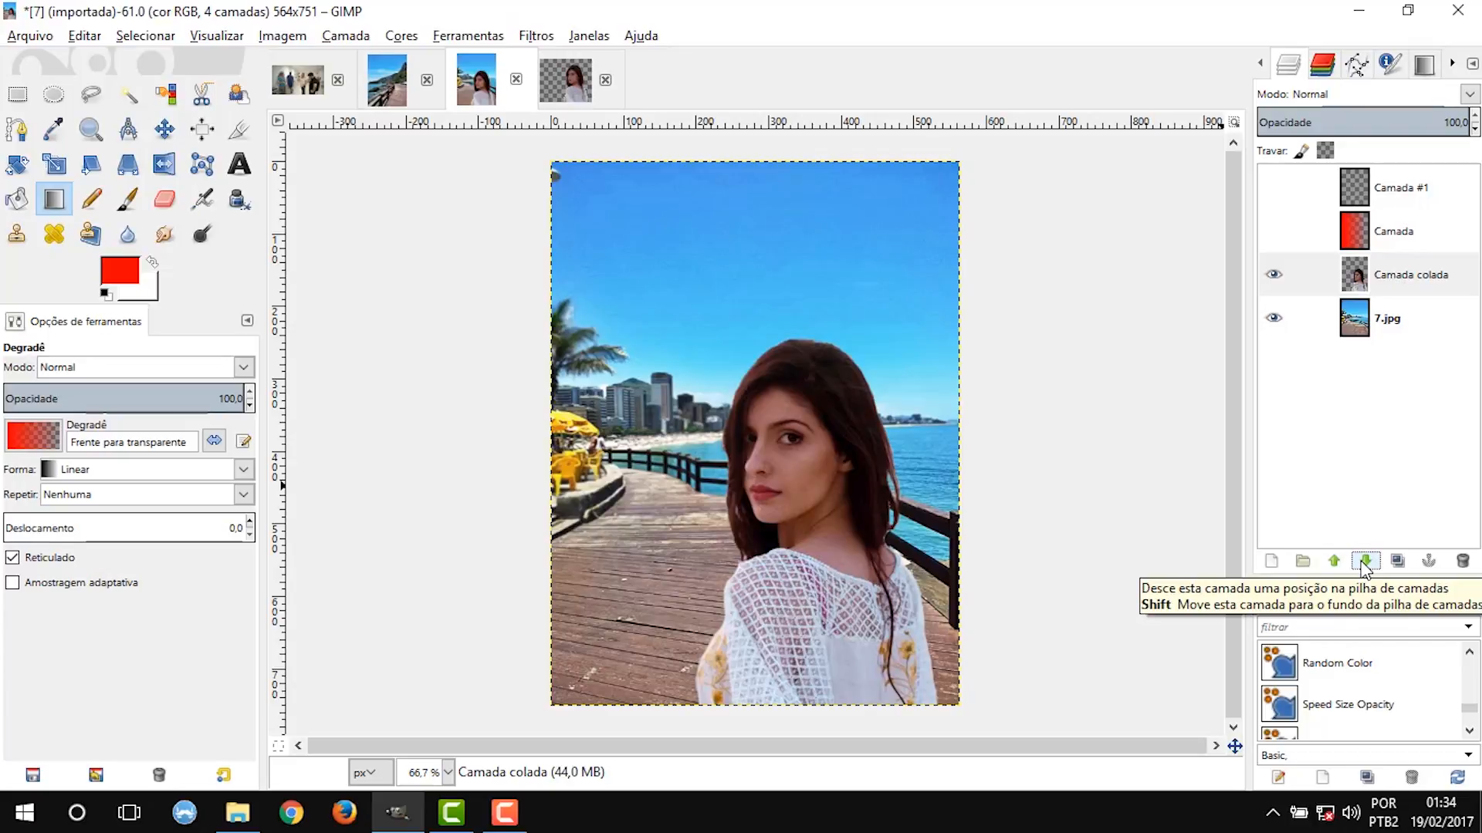
{"action": "left_click", "coordinate": [1365, 562]}
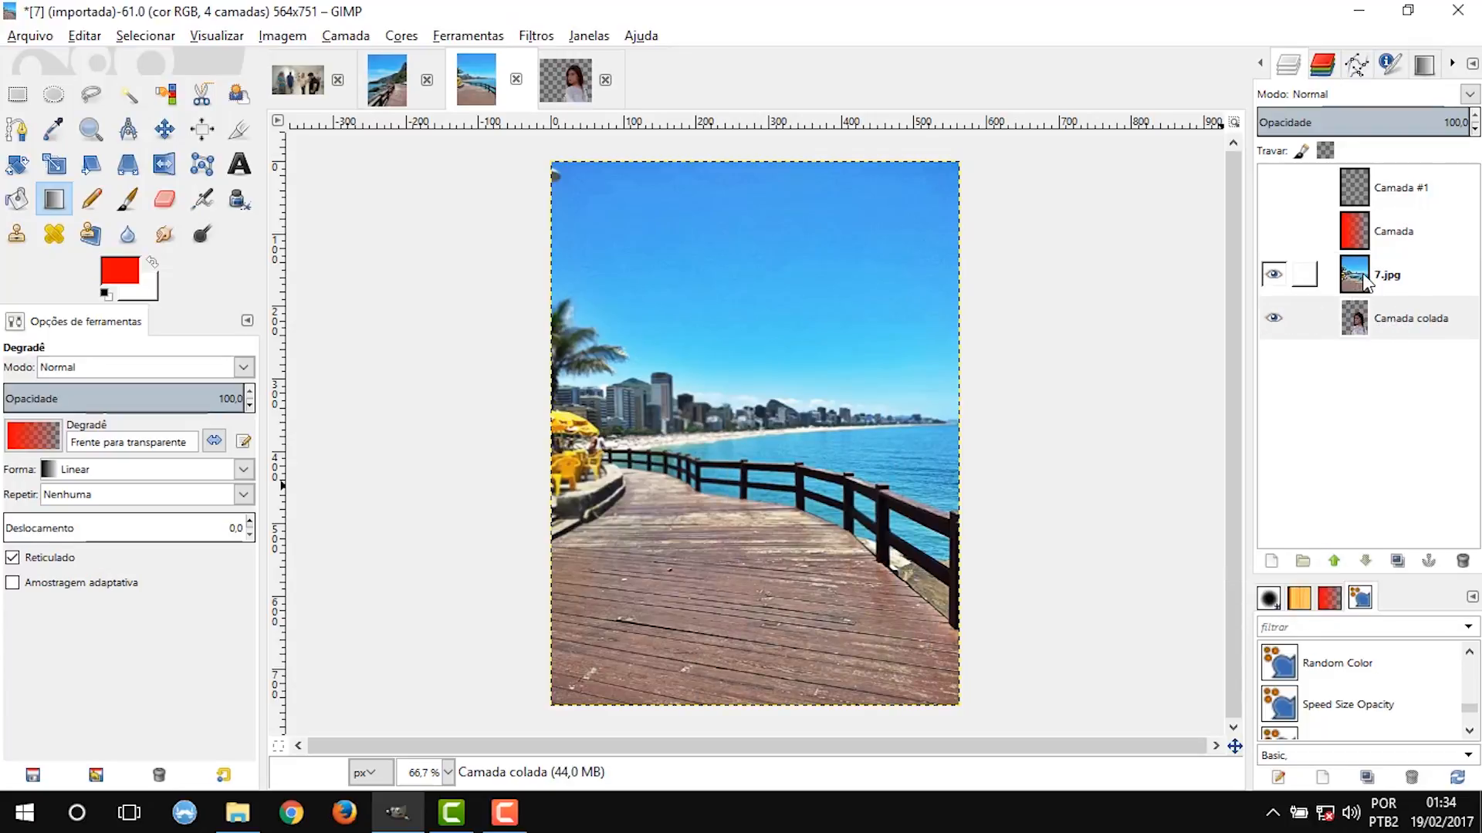
{"action": "left_click", "coordinate": [1335, 563]}
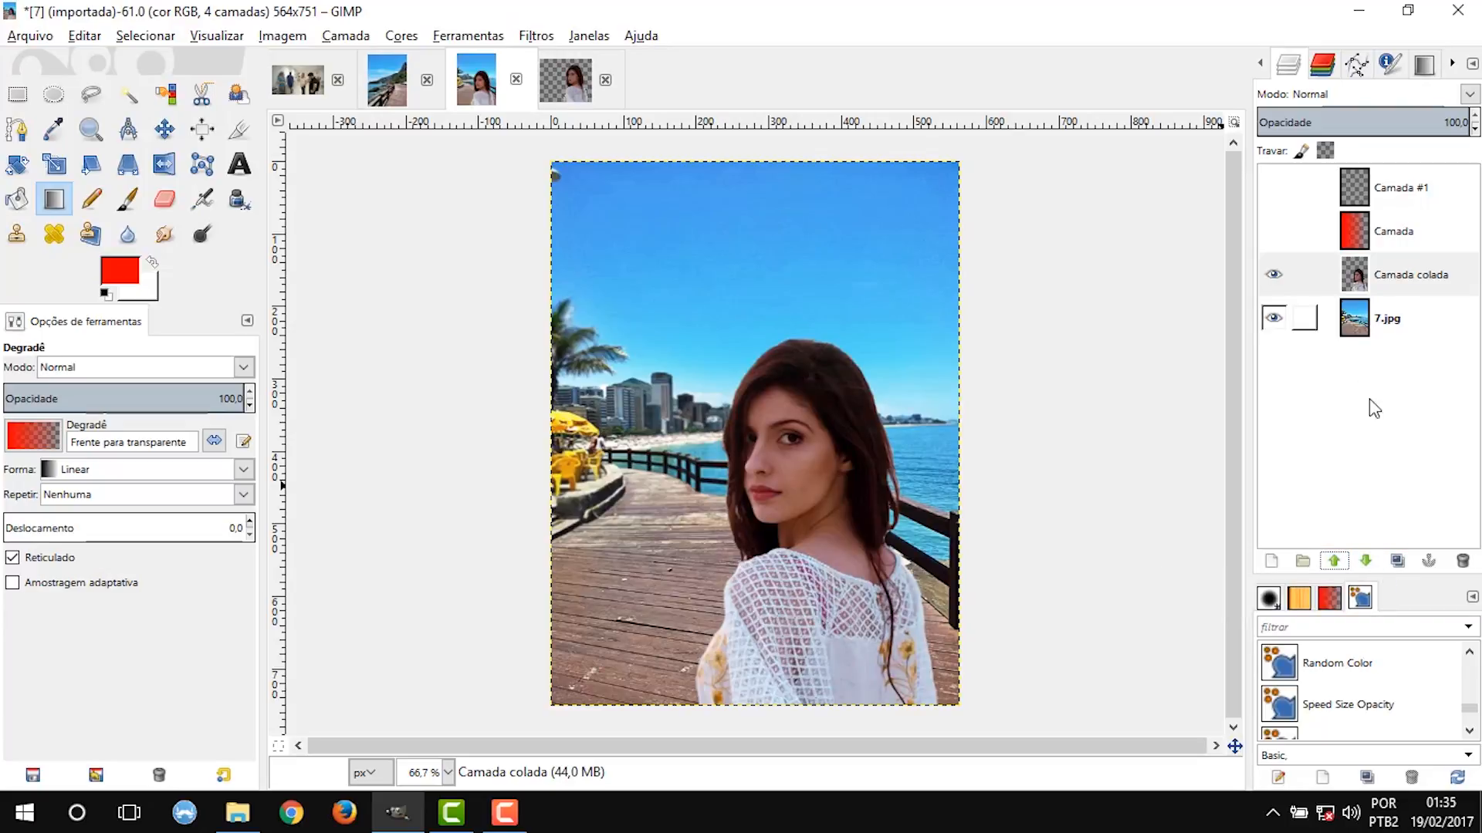
Duplicate the Camada colada layer and delete the copy.
{"action": "left_click", "coordinate": [1398, 562]}
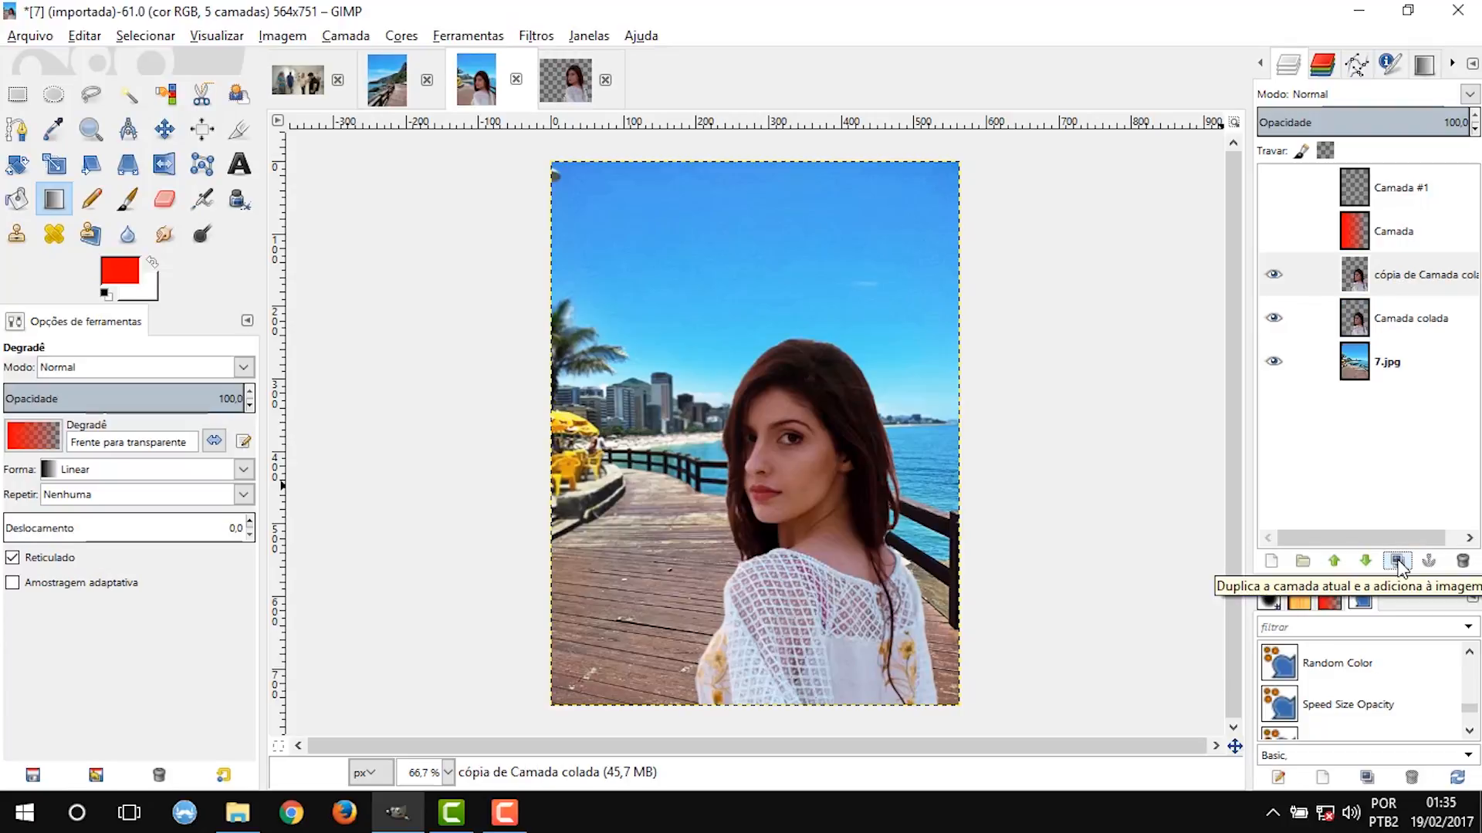
{"action": "left_click", "coordinate": [1463, 562]}
{"action": "left_click", "coordinate": [1381, 277]}
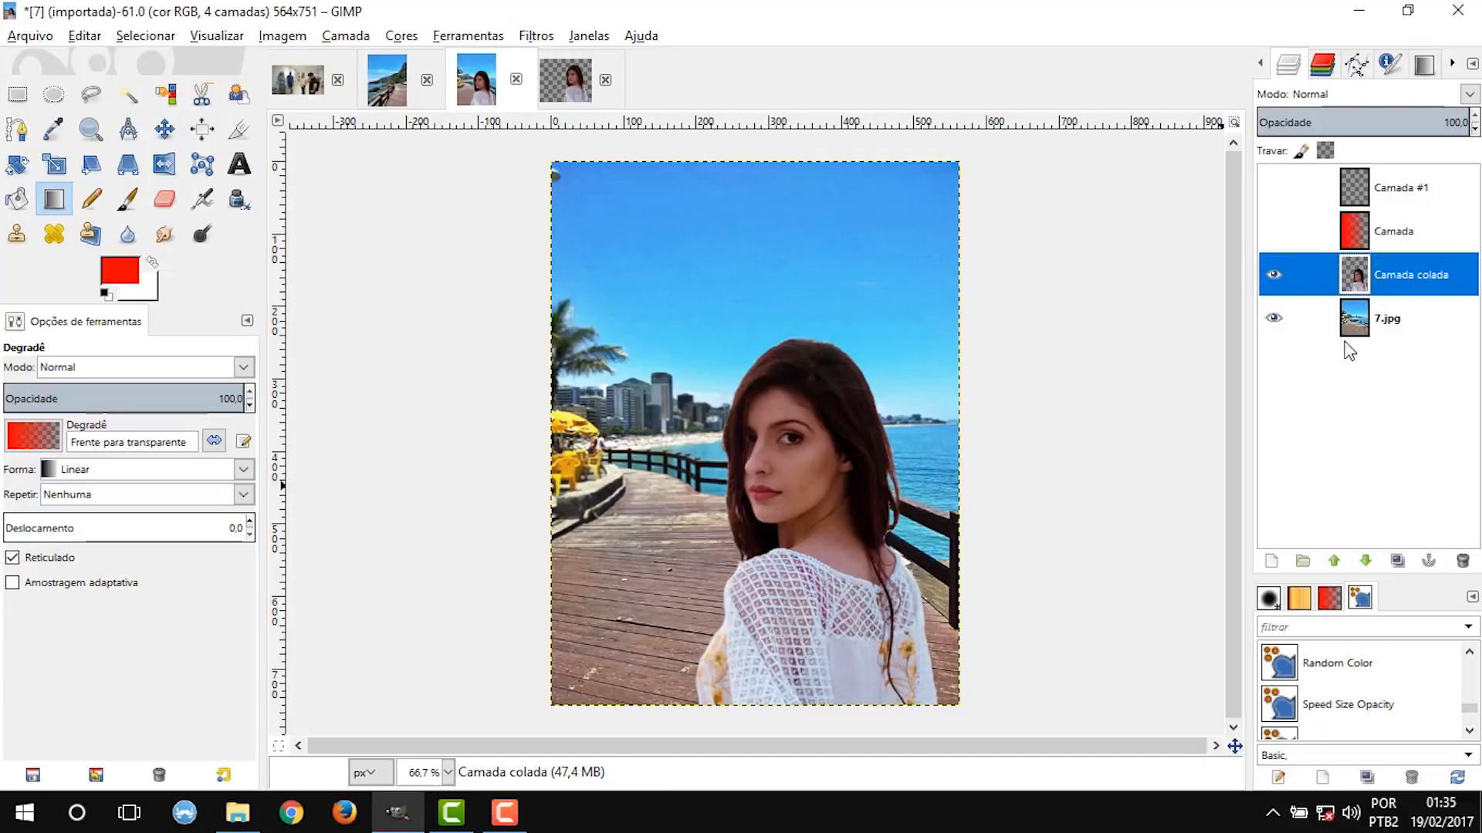
Lock the pixels of the Camada colada layer, try the Gradient tool on it, and remove the lock.
{"action": "left_click", "coordinate": [1301, 153]}
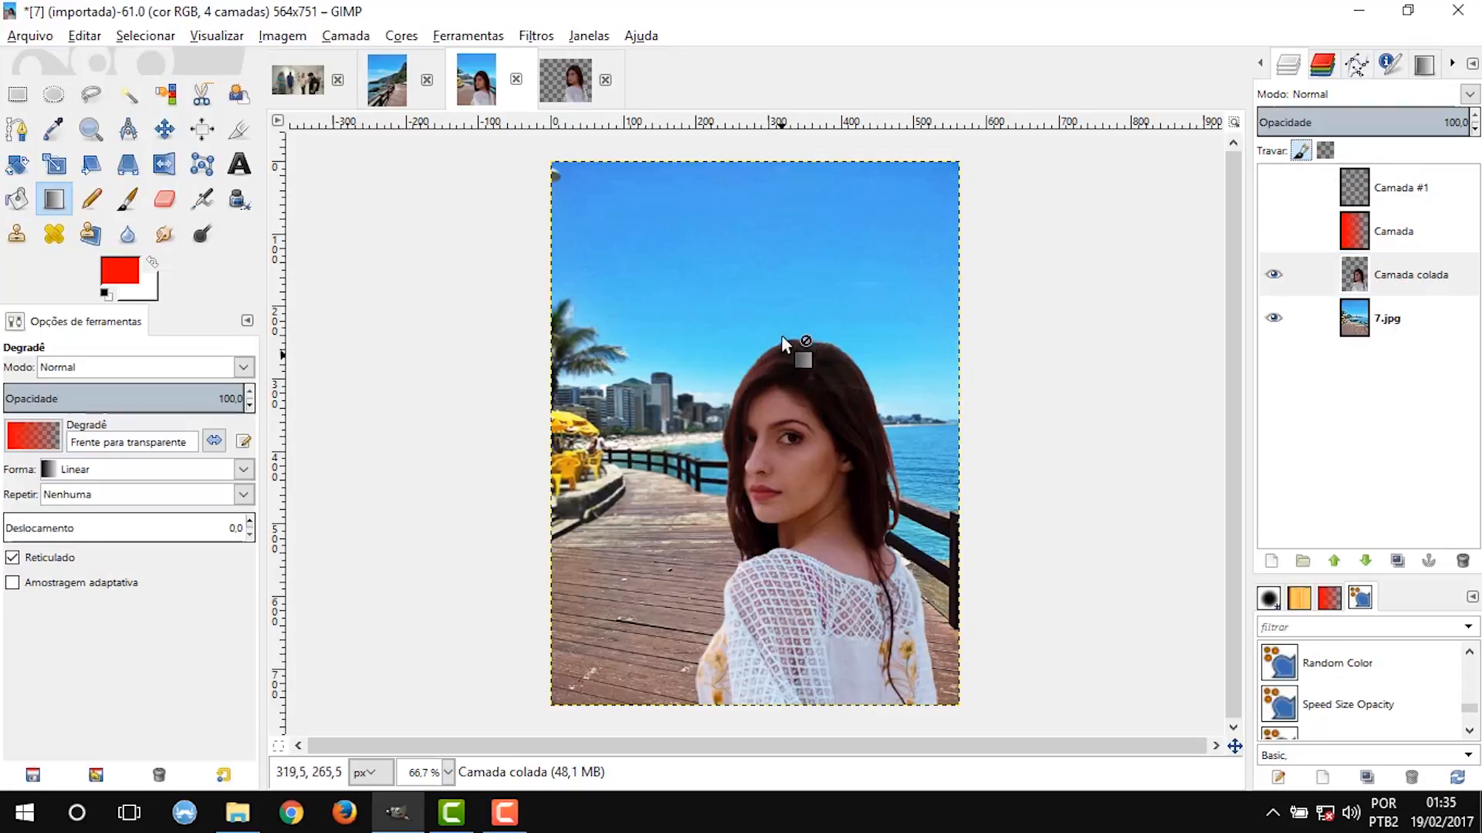
{"action": "left_click", "coordinate": [784, 487]}
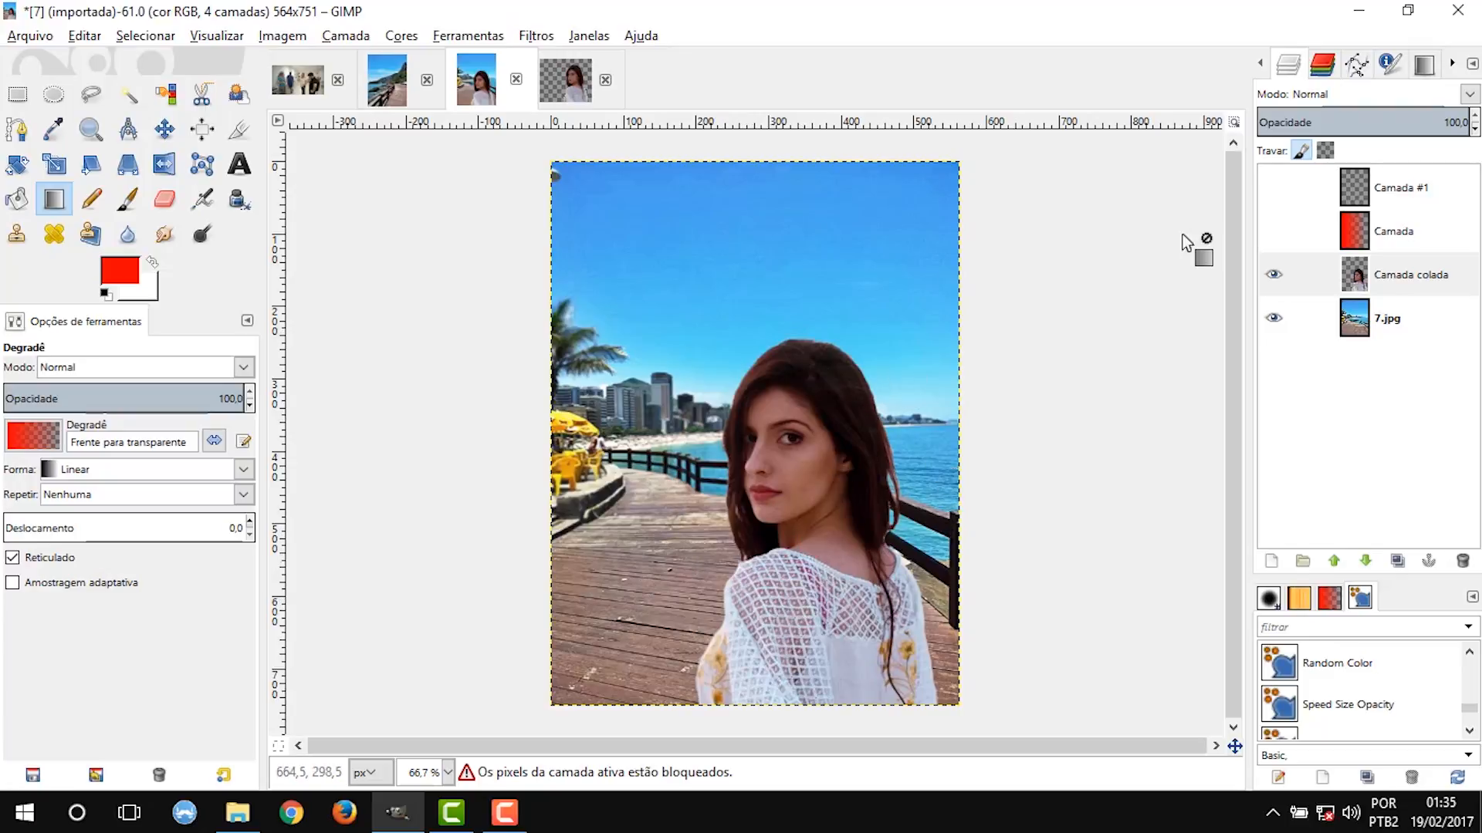
{"action": "left_click", "coordinate": [1301, 152]}
Lock the alpha channel of Camada colada, paint red over the woman with the Paintbrush at size 181.72, and undo the strokes.
{"action": "left_click", "coordinate": [1326, 153]}
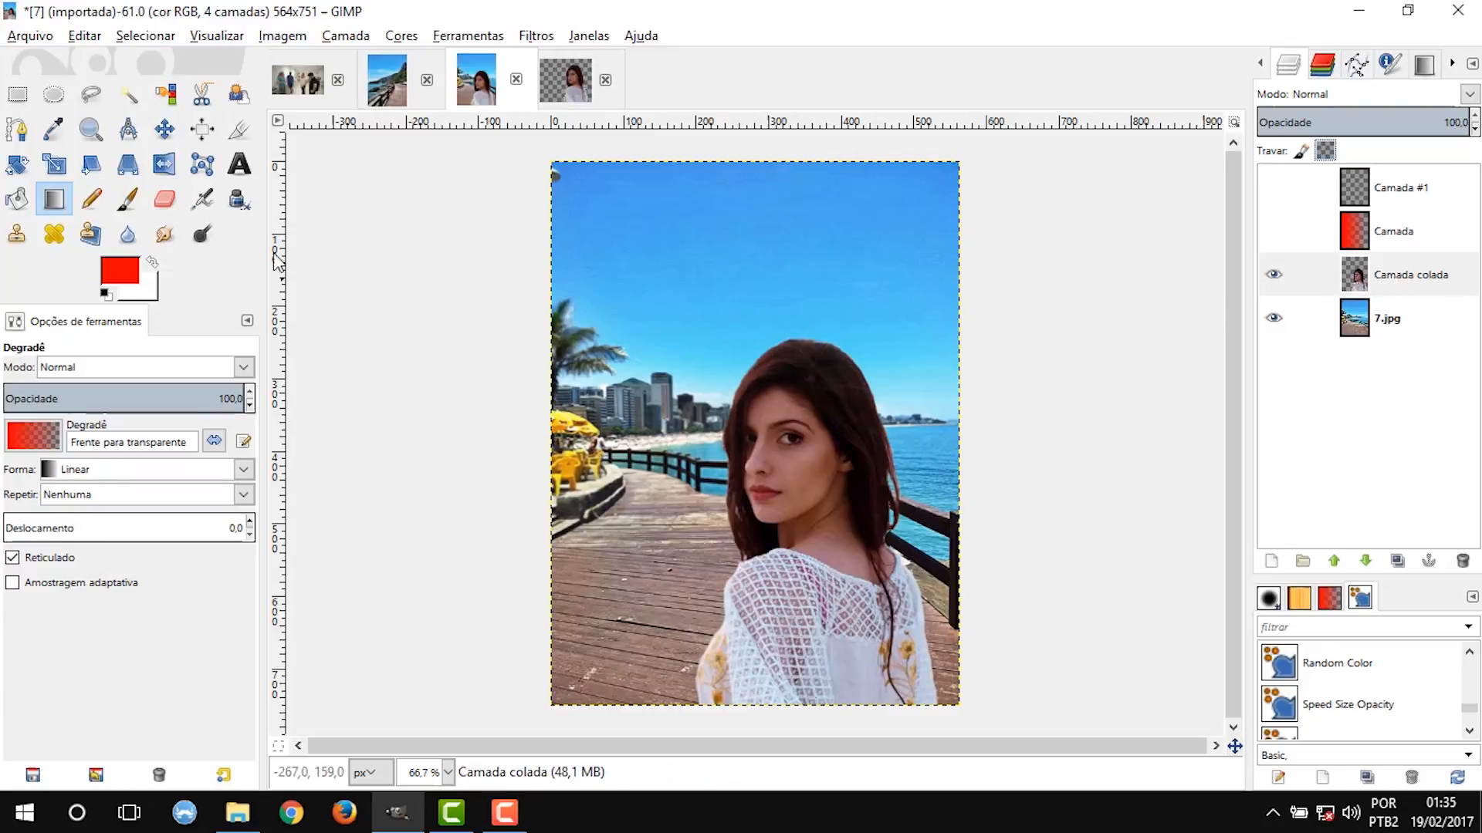
{"action": "left_click", "coordinate": [127, 199]}
{"action": "mouse_move", "coordinate": [820, 421]}
{"action": "left_mouse_down"}
{"action": "mouse_move", "coordinate": [794, 521]}
{"action": "mouse_move", "coordinate": [815, 555]}
{"action": "mouse_move", "coordinate": [764, 345]}
{"action": "mouse_move", "coordinate": [676, 680]}
{"action": "mouse_move", "coordinate": [872, 466]}
{"action": "mouse_move", "coordinate": [909, 513]}
{"action": "mouse_move", "coordinate": [877, 524]}
{"action": "mouse_move", "coordinate": [924, 762]}
{"action": "left_mouse_up"}
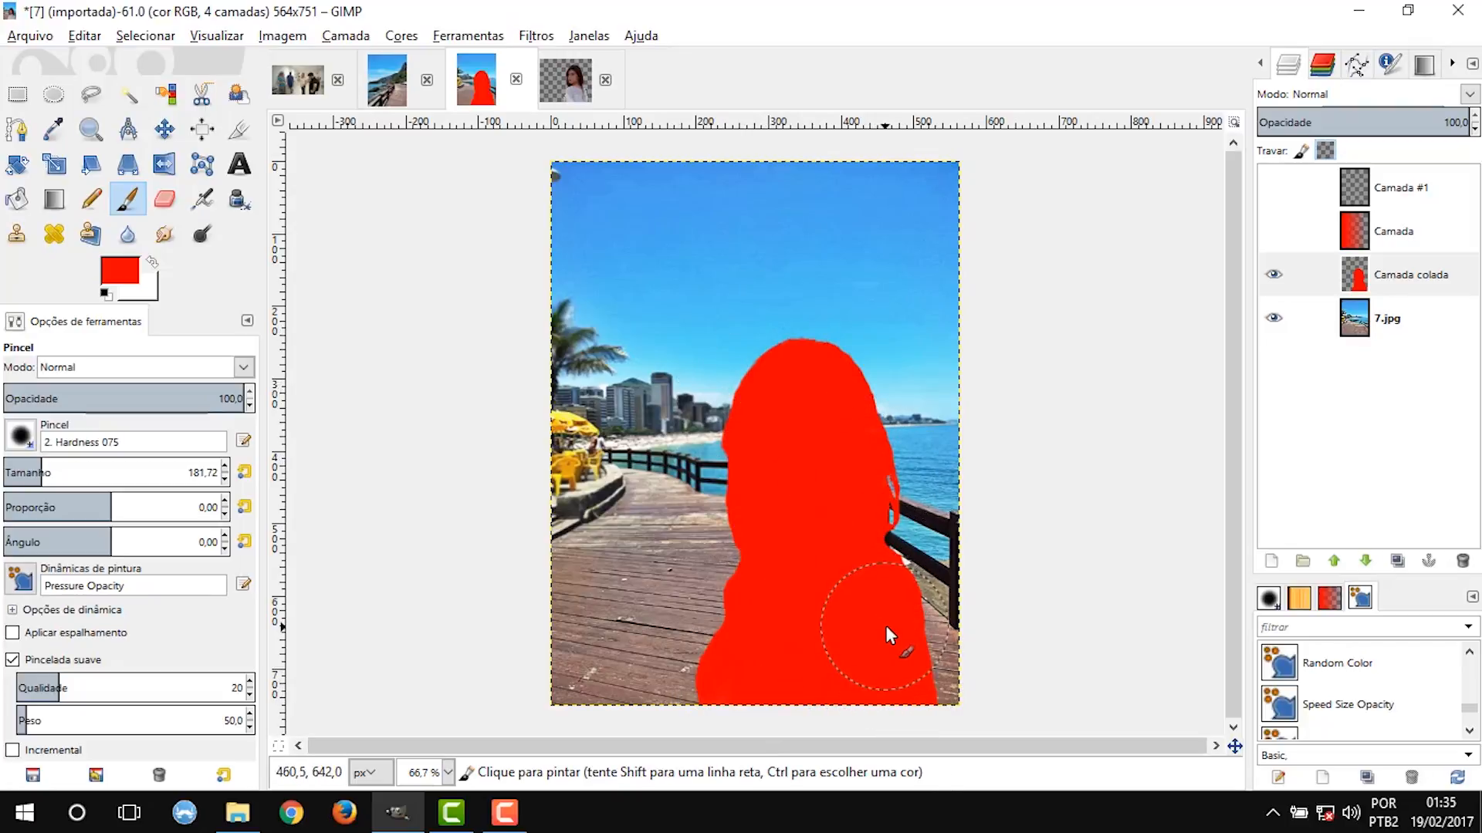
{"action": "key", "text": "ctrl+z"}
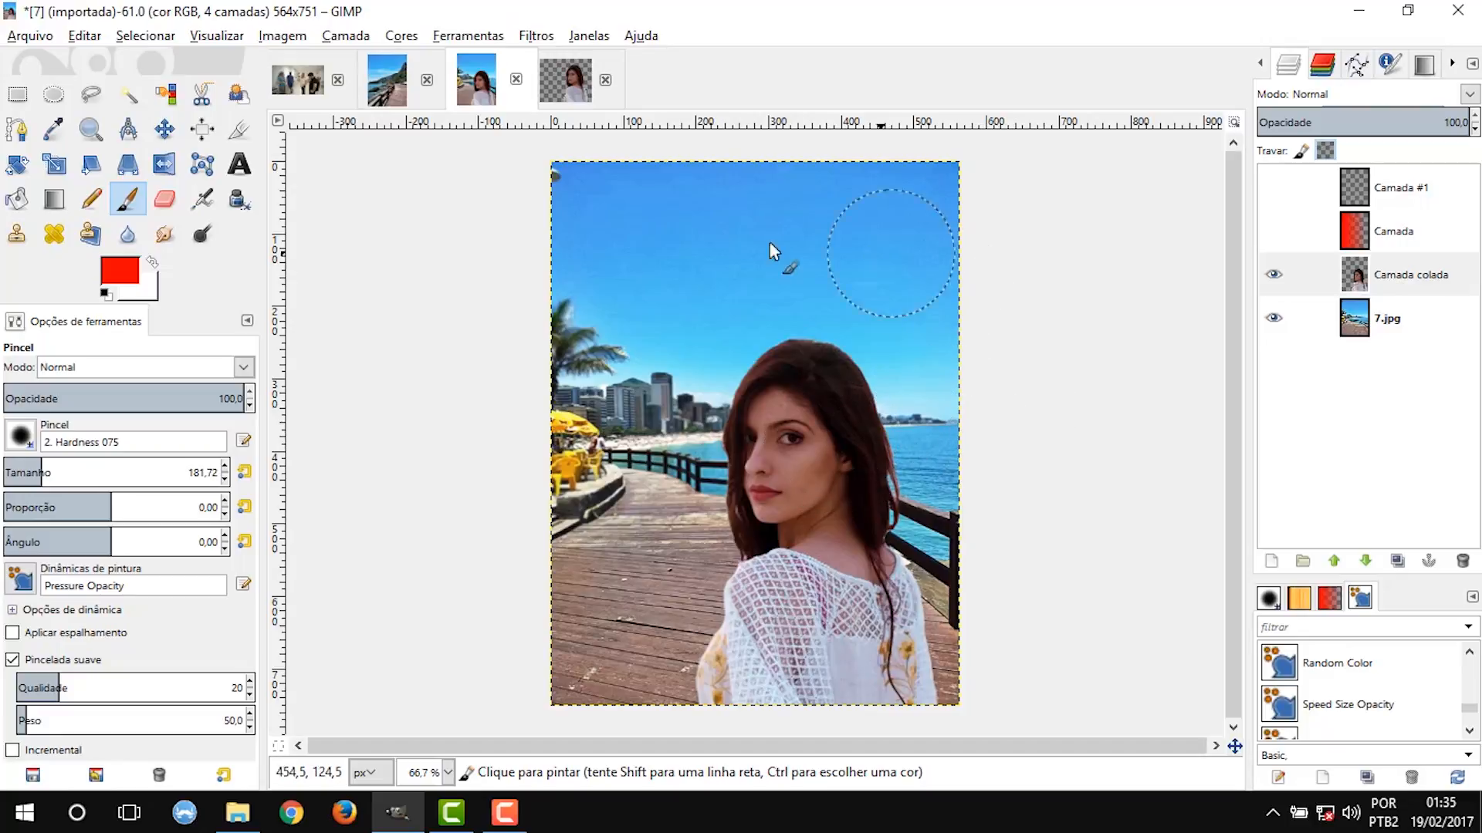
{"action": "mouse_move", "coordinate": [698, 348]}
{"action": "left_mouse_down"}
{"action": "mouse_move", "coordinate": [686, 498]}
{"action": "mouse_move", "coordinate": [688, 396]}
{"action": "left_mouse_up"}
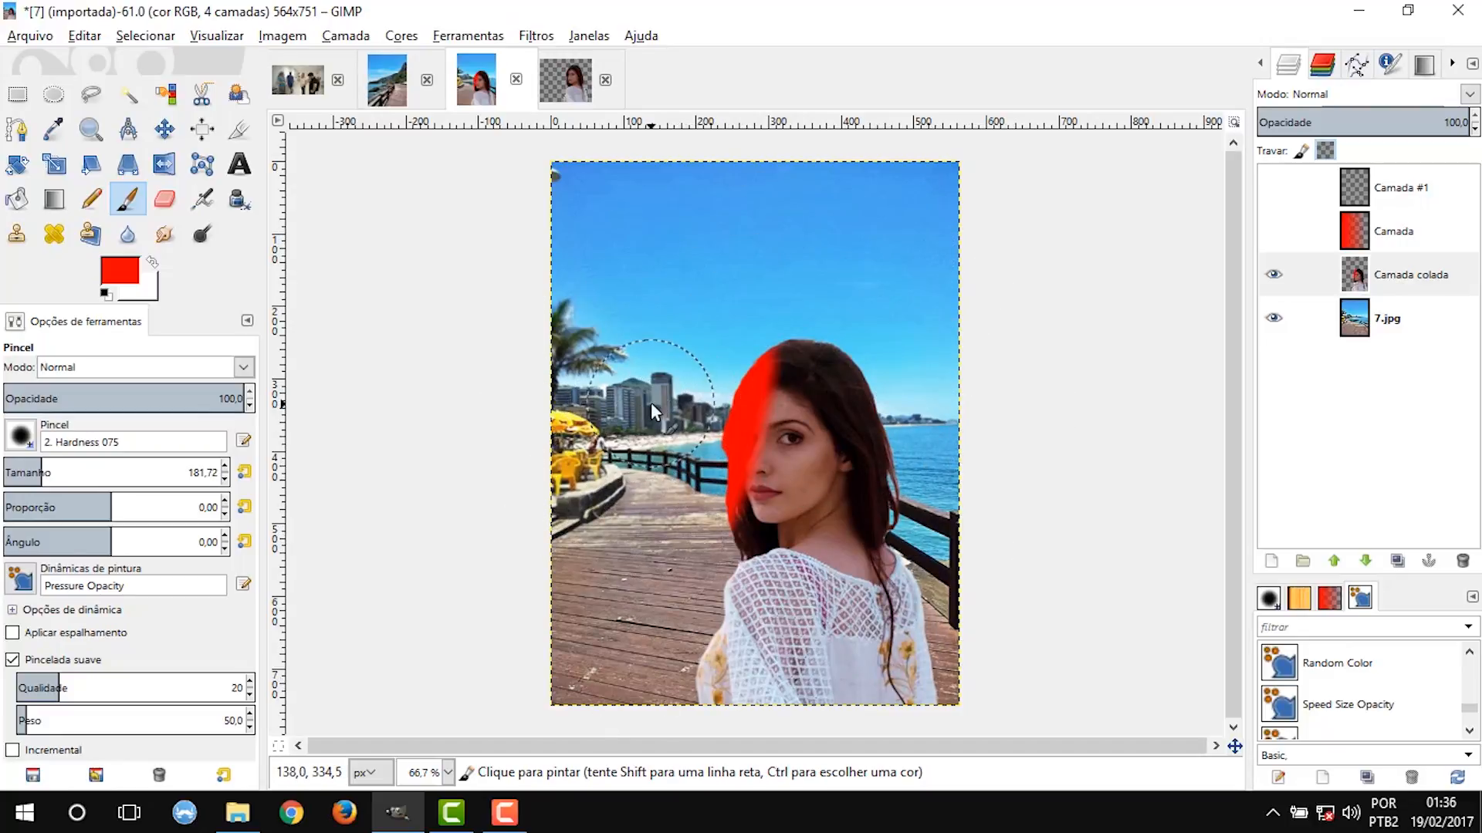
{"action": "key", "text": "ctrl+z"}
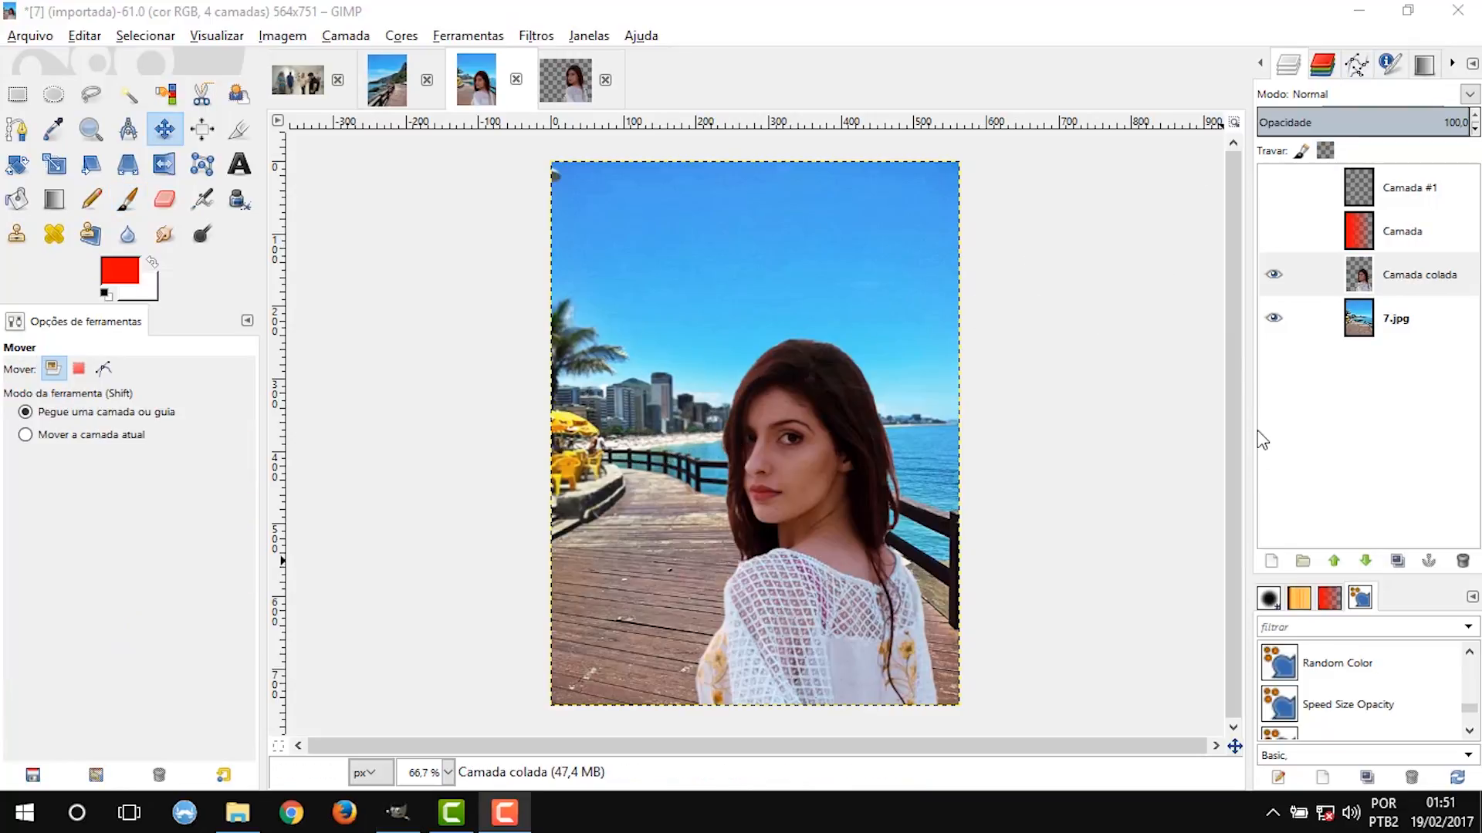
Hide and show again the Camada colada layer, and lower its opacity to 44.4 before restoring it to 100.
{"action": "left_click", "coordinate": [1273, 276]}
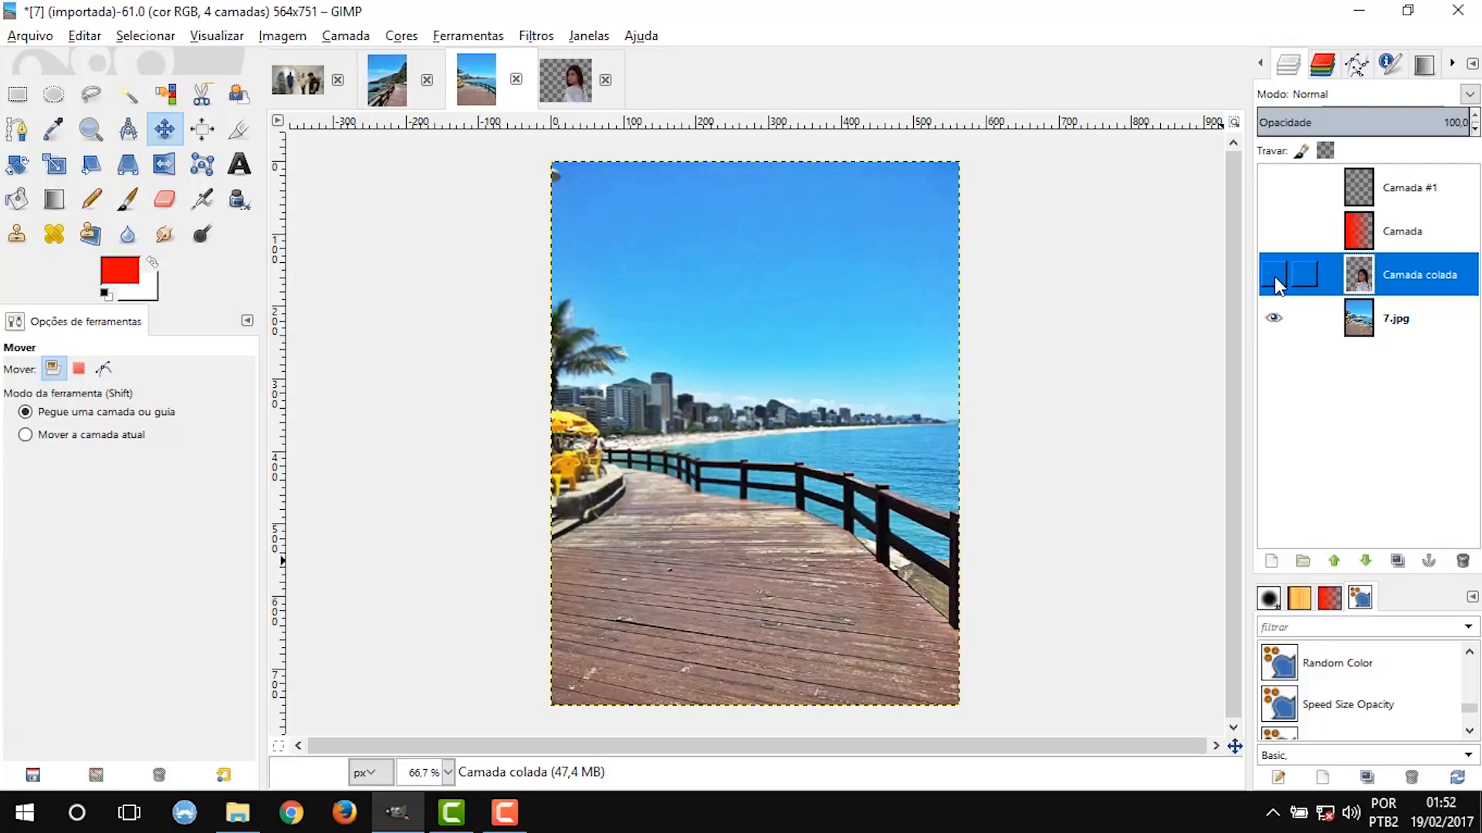
{"action": "left_click", "coordinate": [1273, 276]}
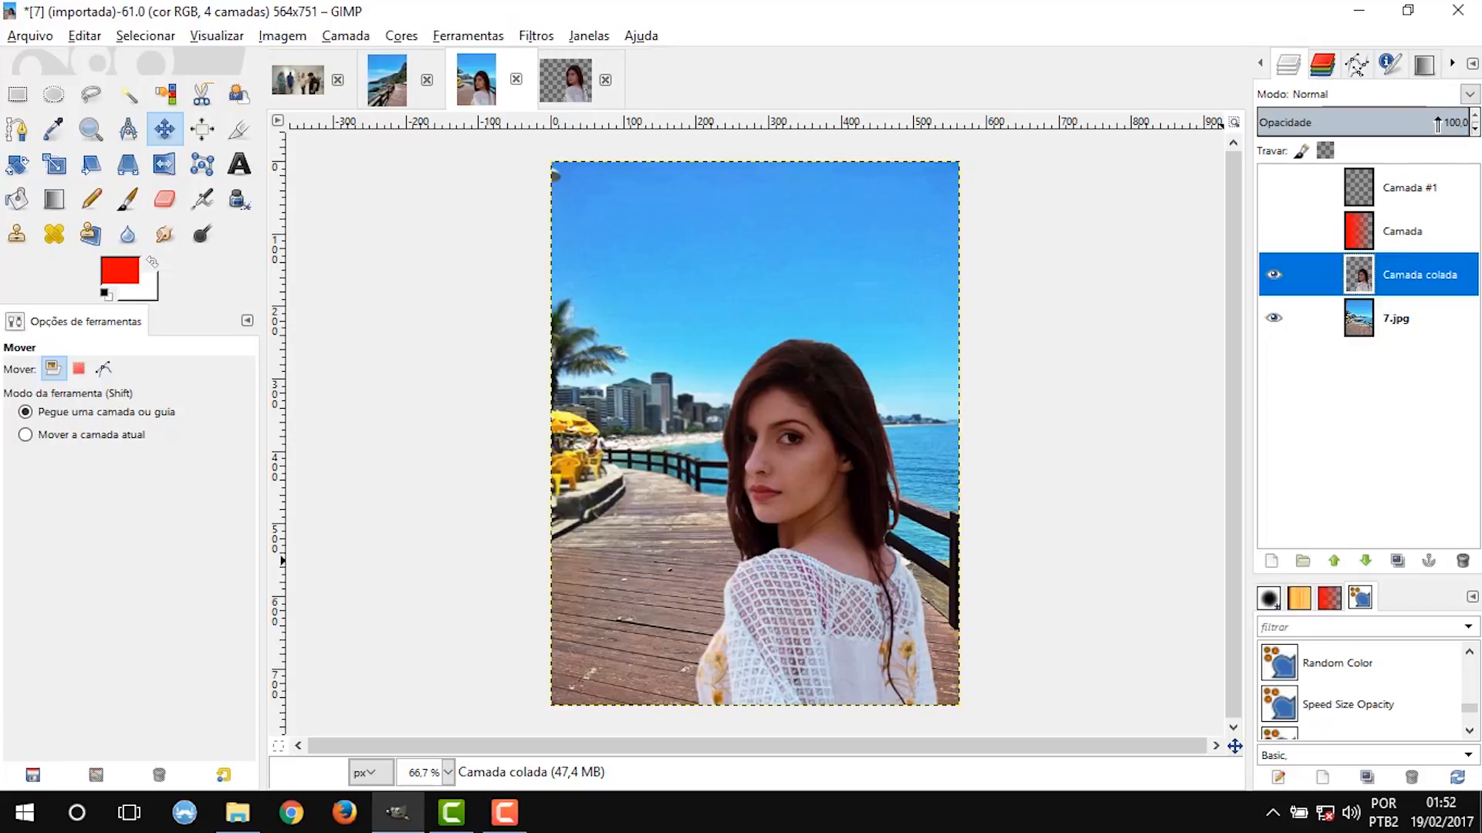
{"action": "left_click_drag", "start_coordinate": [1437, 124], "coordinate": [1350, 122]}
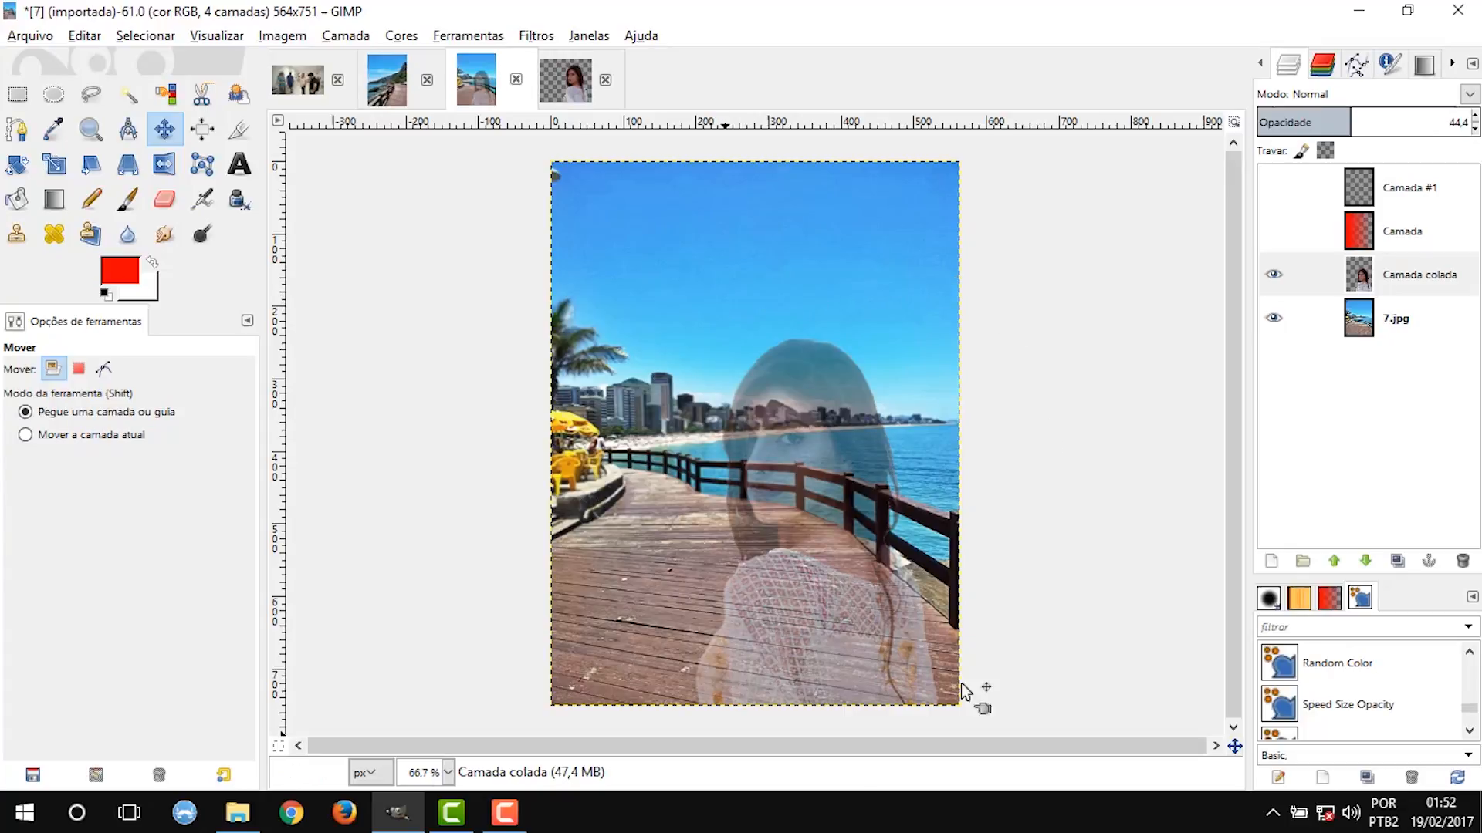
{"action": "left_click_drag", "start_coordinate": [1381, 122], "coordinate": [1476, 121]}
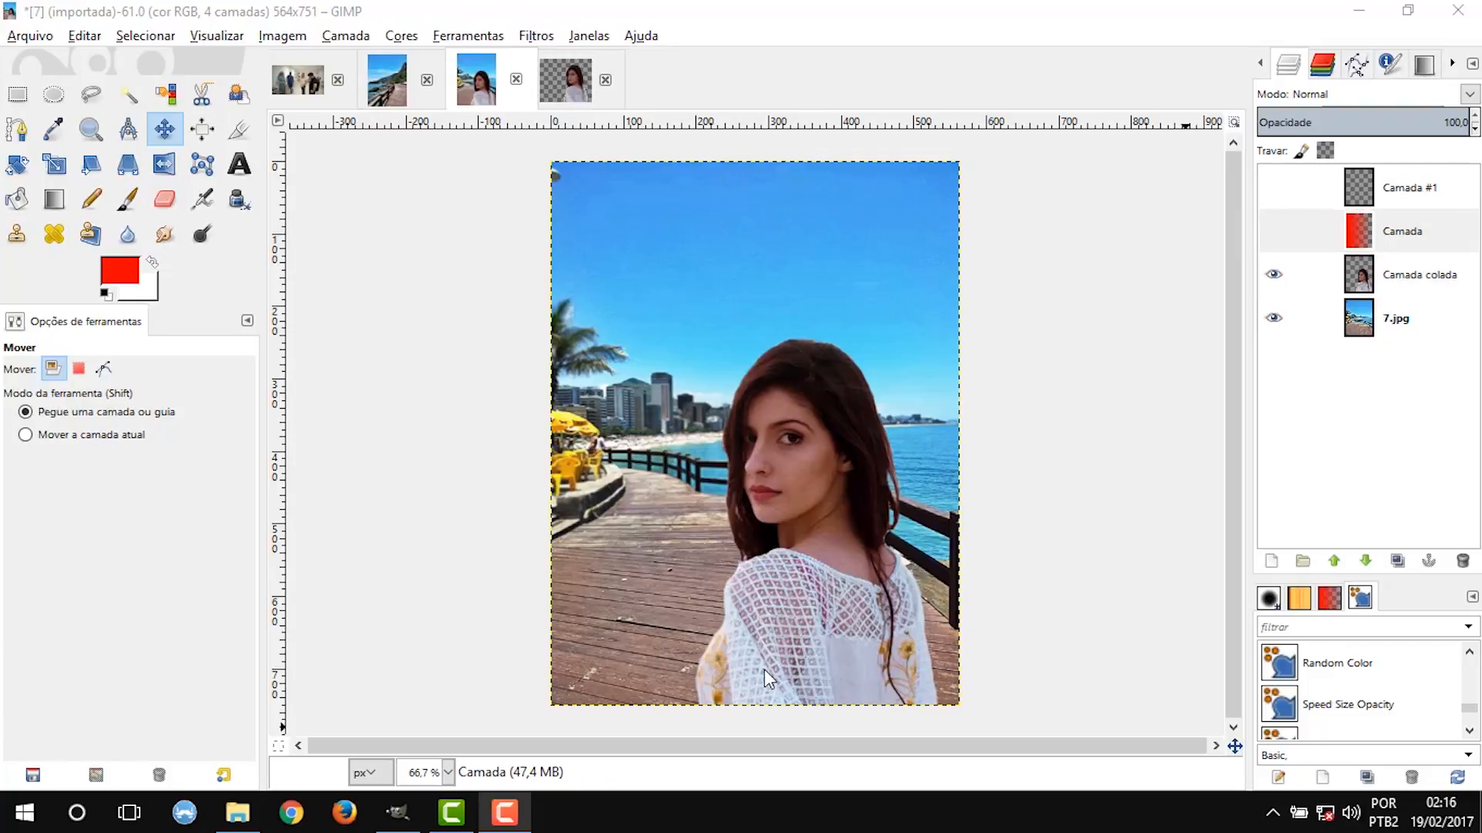
Show the red gradient layer Camada with its blend mode set to Normal.
{"action": "left_click", "coordinate": [1274, 232]}
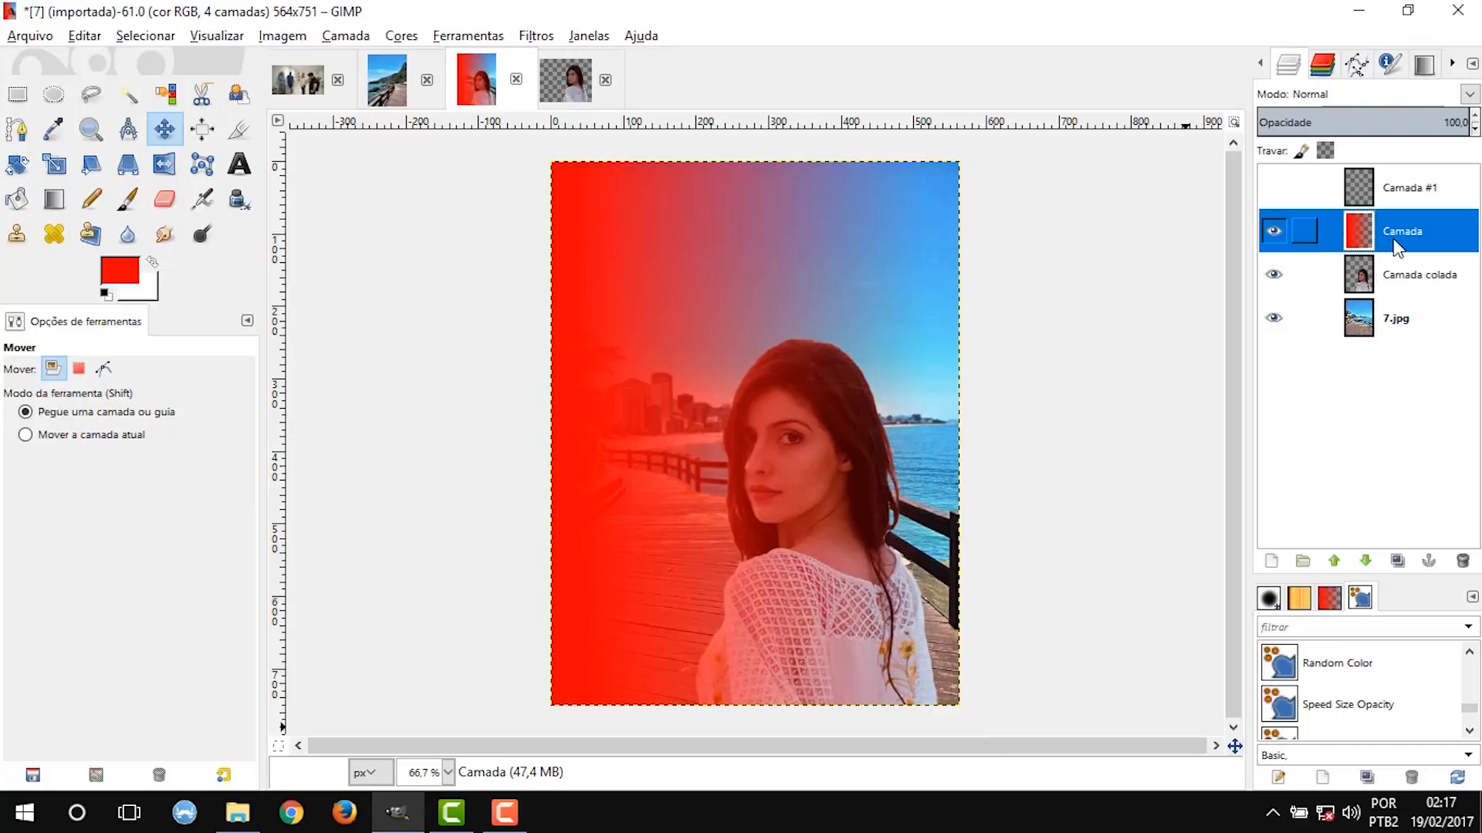
{"action": "left_click", "coordinate": [1470, 93]}
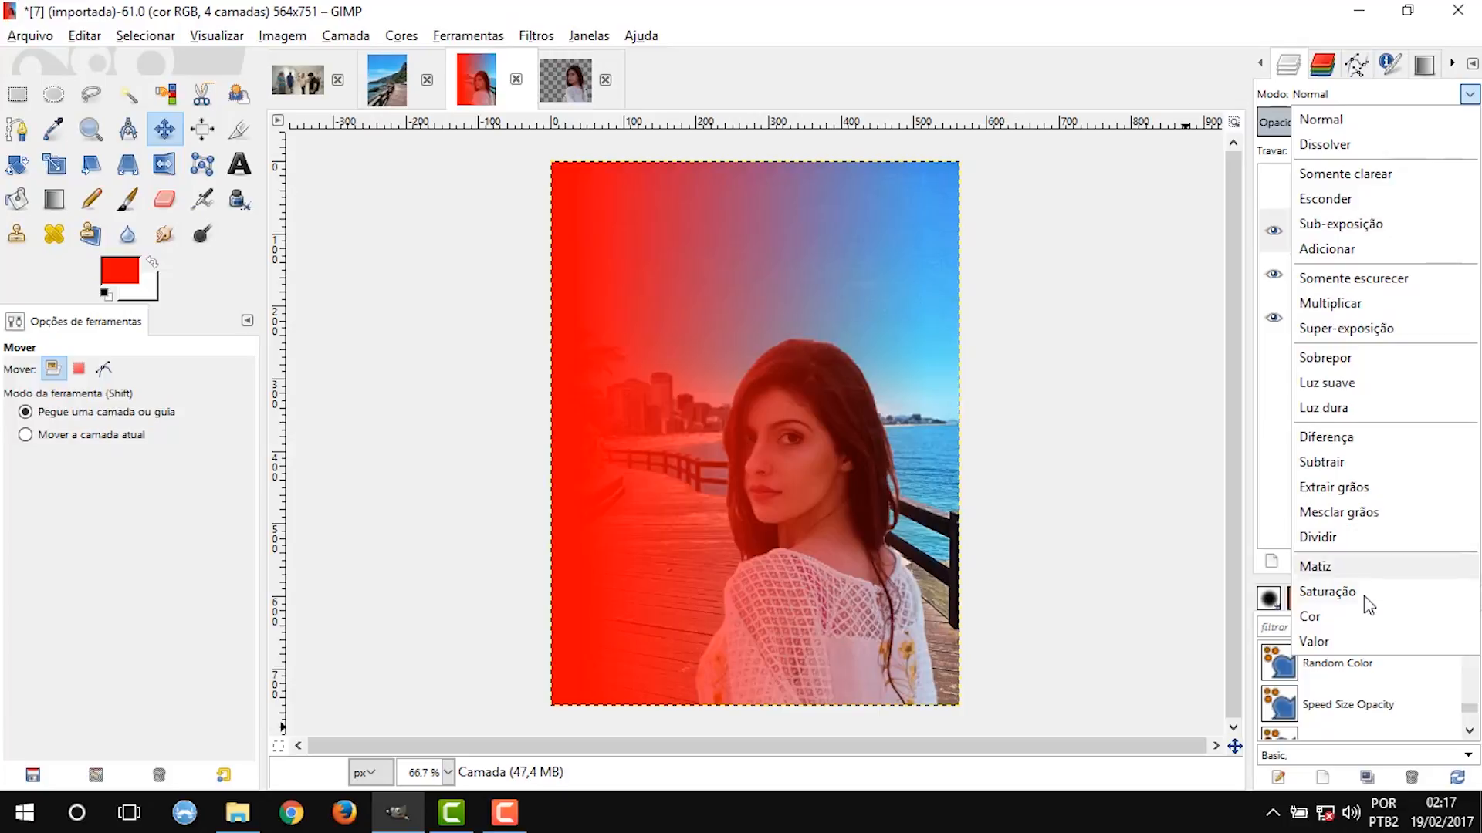
{"action": "left_click", "coordinate": [1350, 126]}
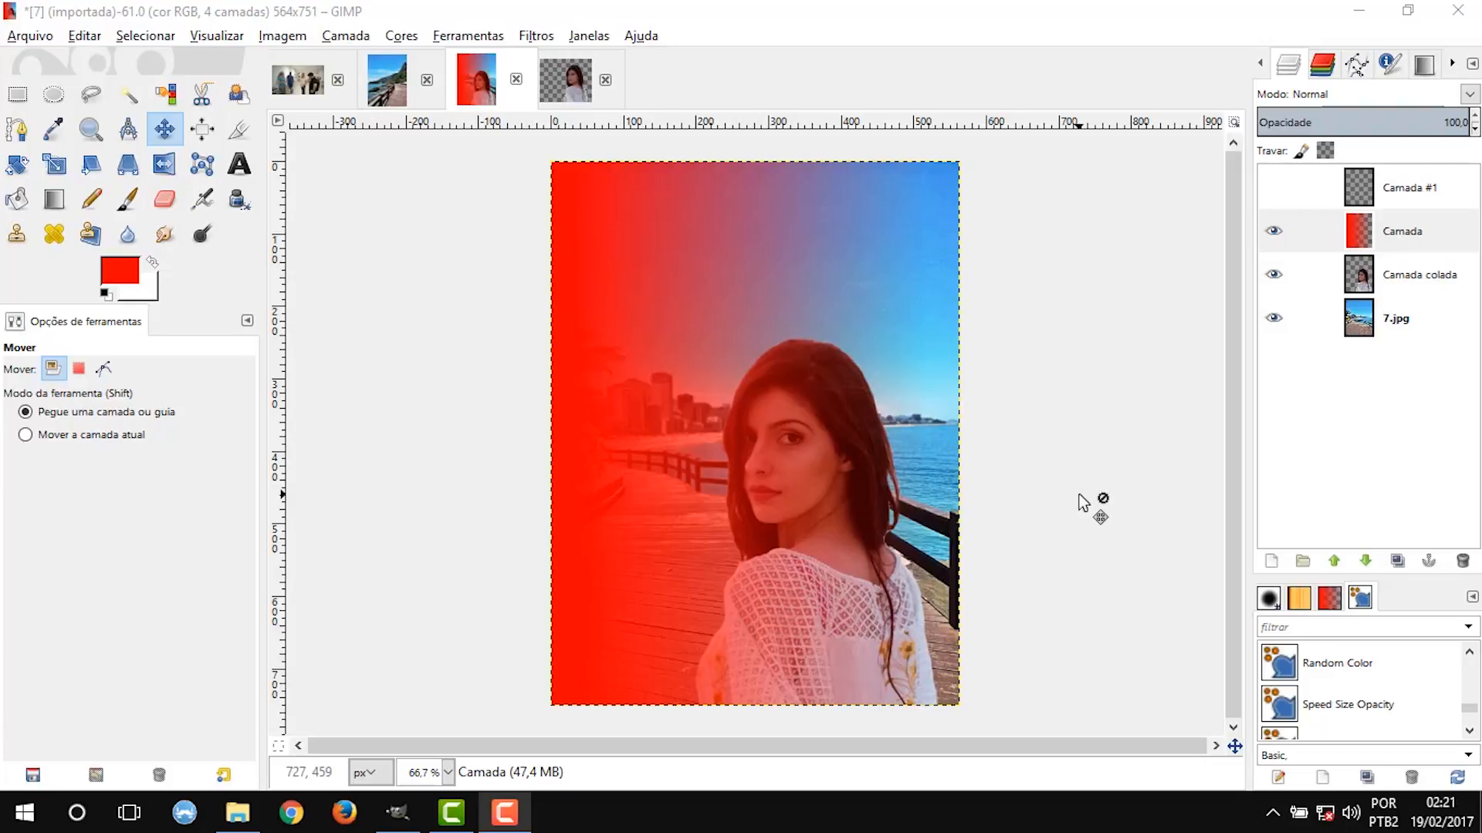
Try the Dissolver and Somente clarear blend modes on the Camada layer.
{"action": "left_click", "coordinate": [1470, 94]}
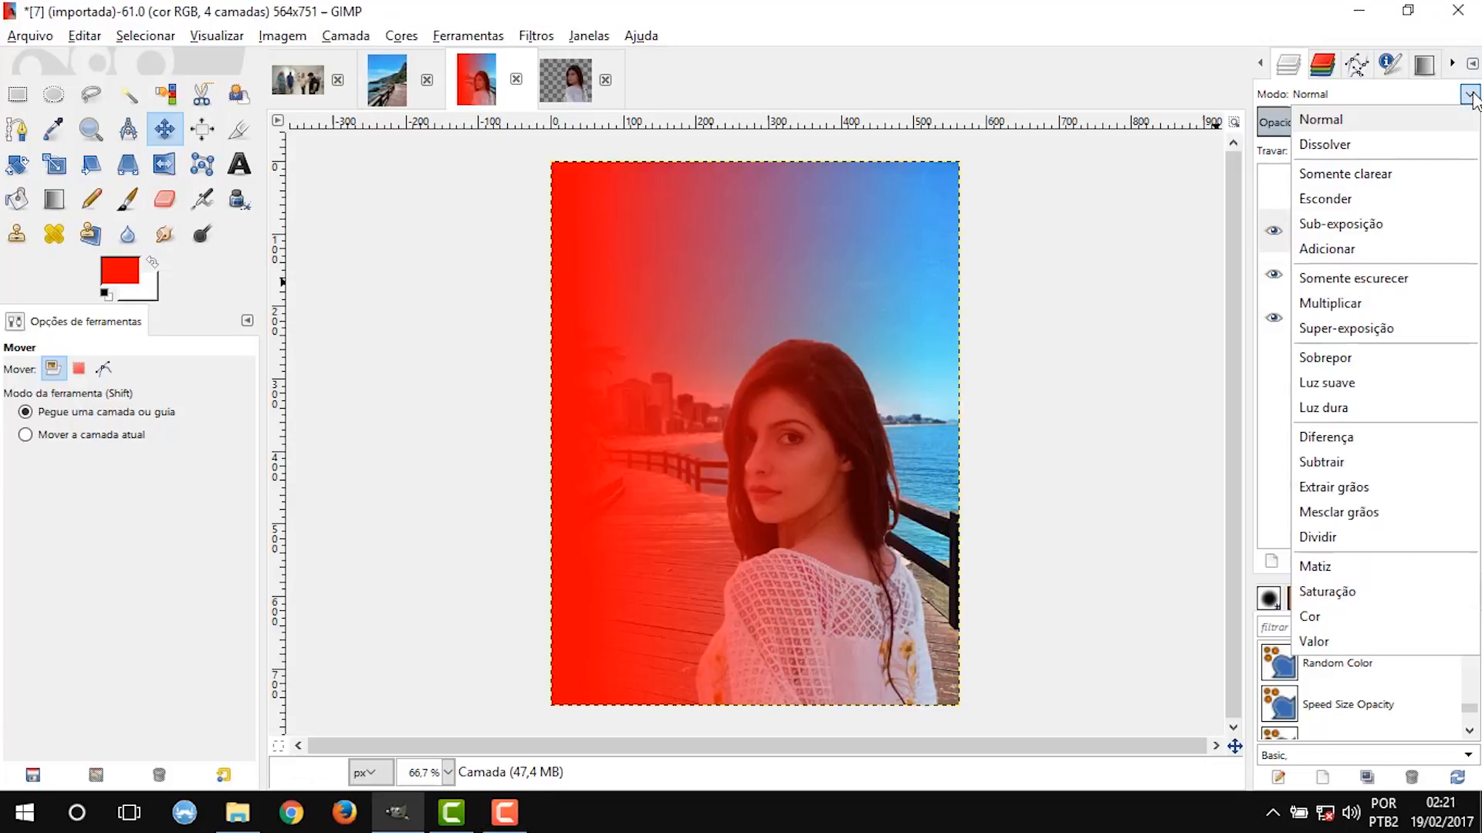
{"action": "left_click", "coordinate": [1419, 143]}
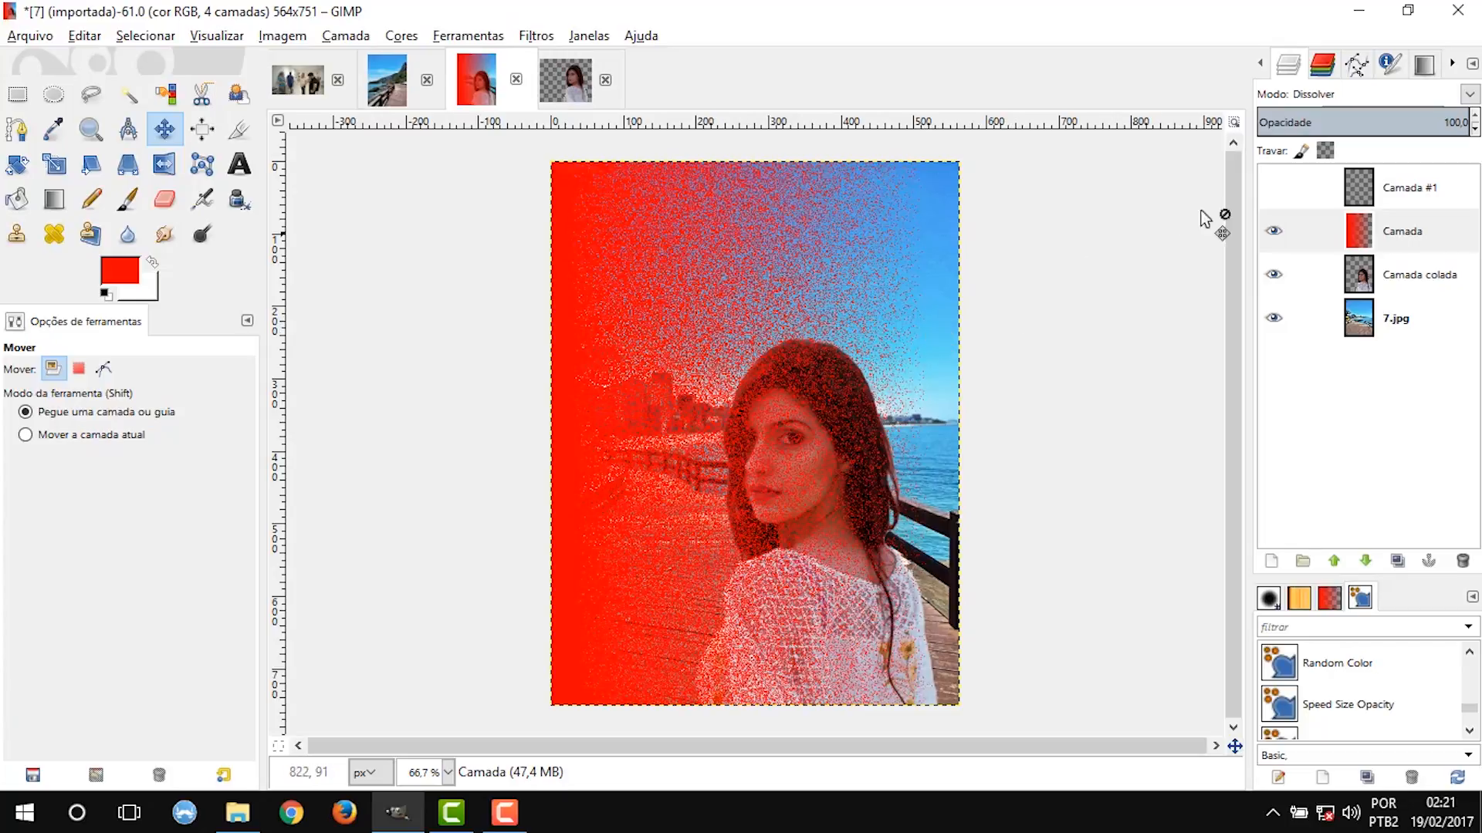
{"action": "left_click", "coordinate": [1470, 94]}
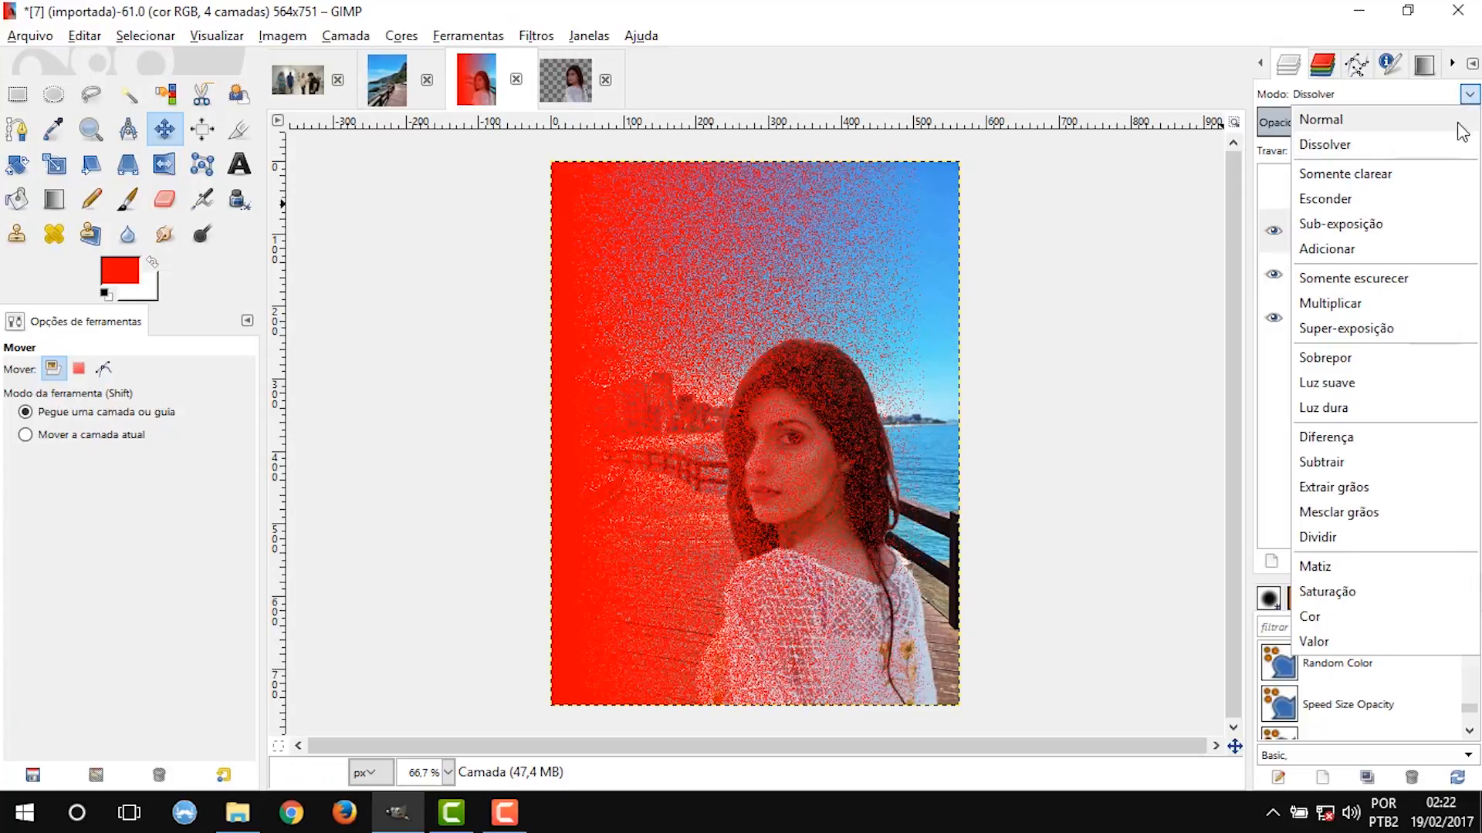
{"action": "left_click", "coordinate": [1429, 173]}
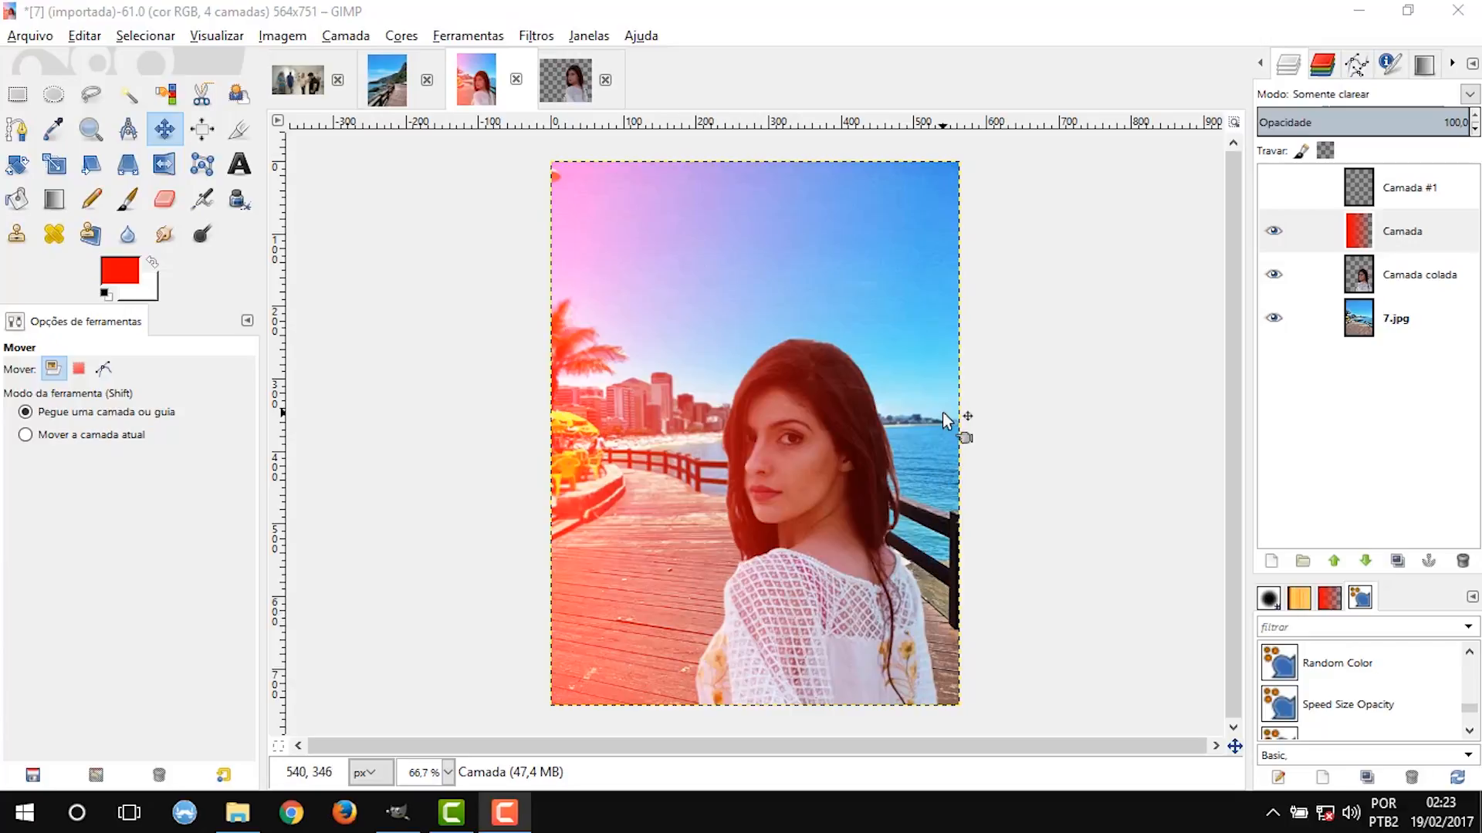
Try the Saturação blend mode on the Camada layer and switch it to Cor.
{"action": "key", "text": "Up"}
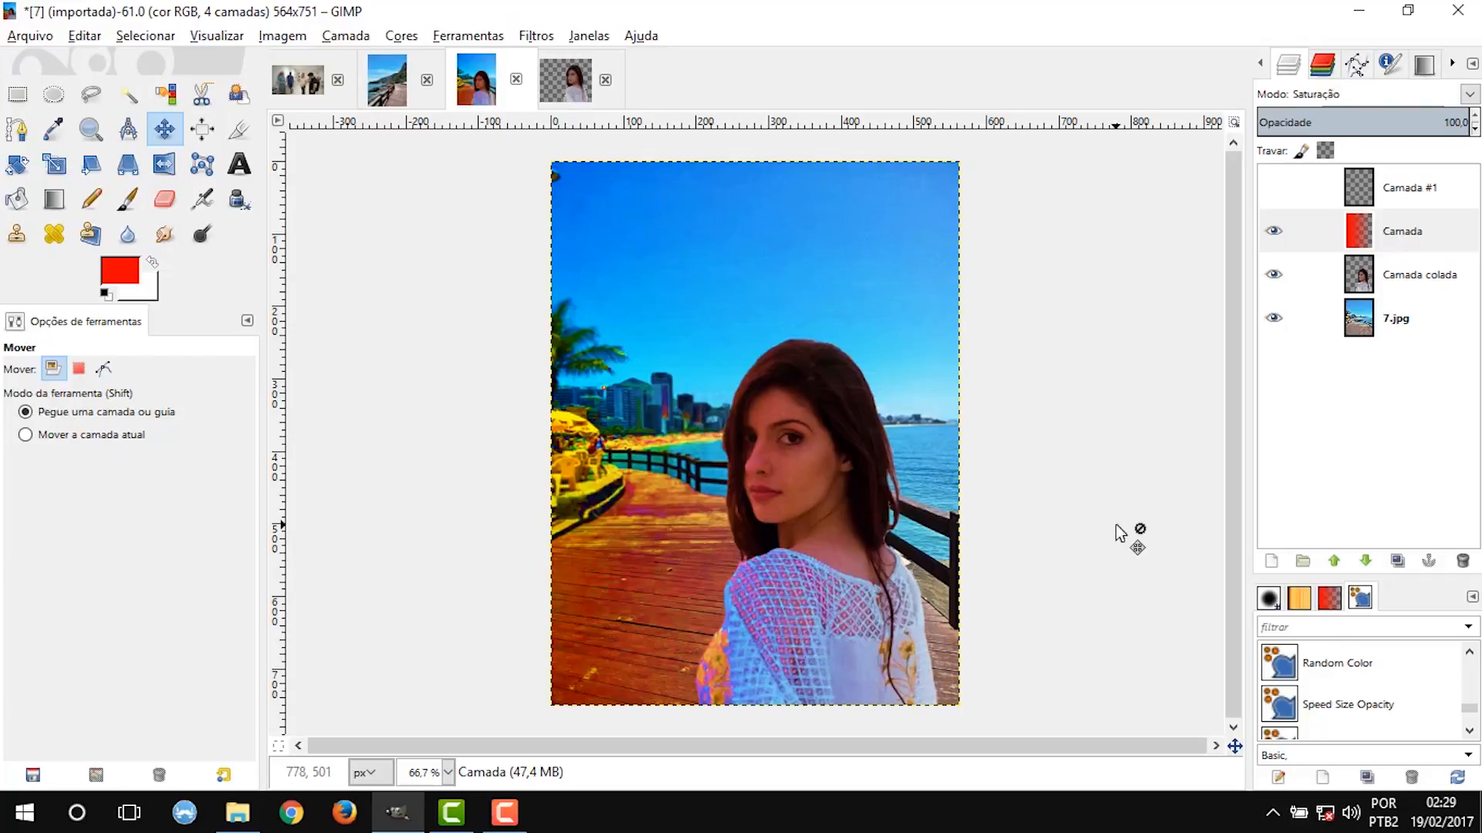
{"action": "left_click", "coordinate": [1470, 94]}
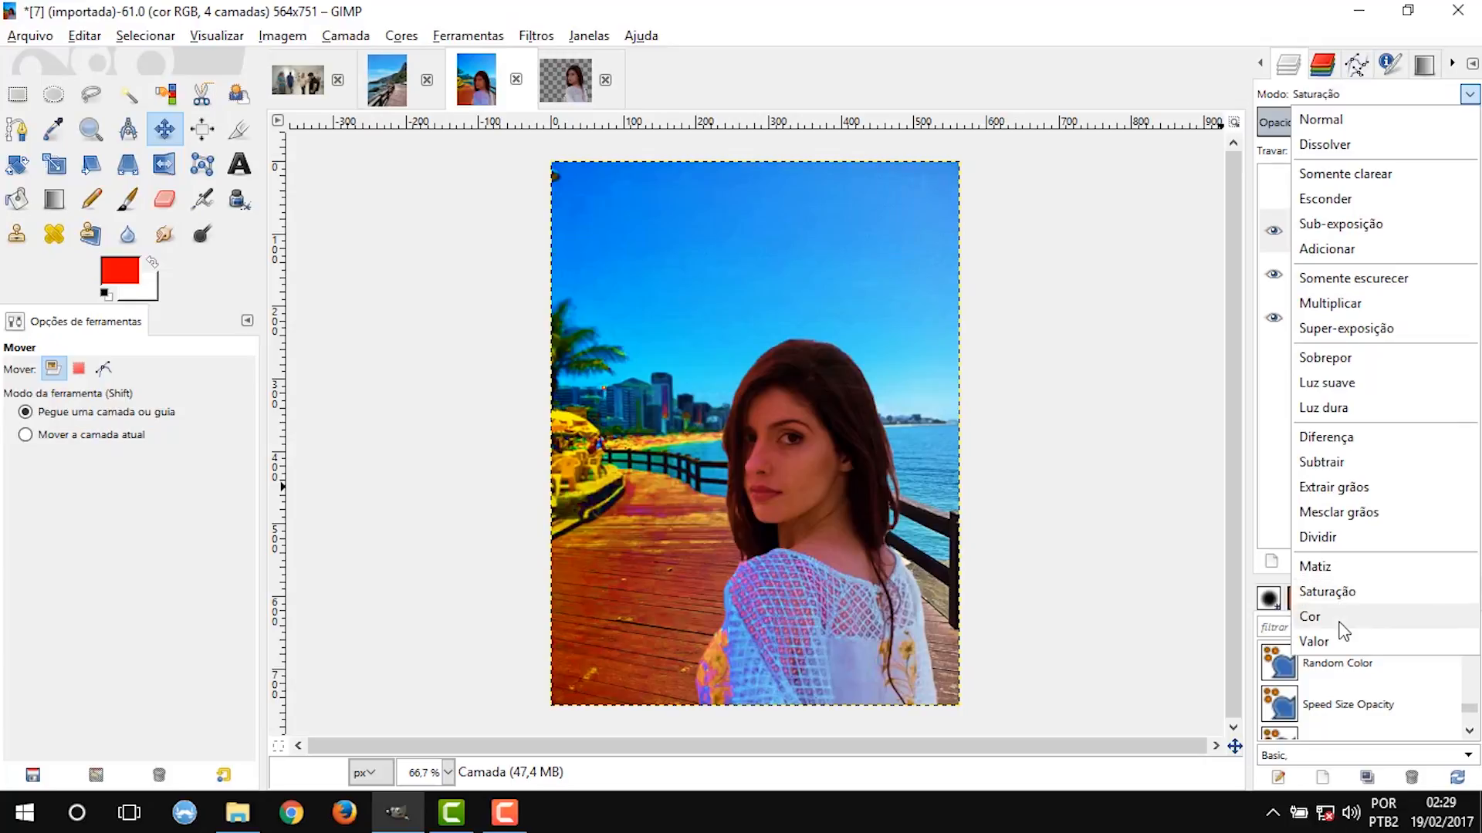
{"action": "left_click", "coordinate": [1312, 615]}
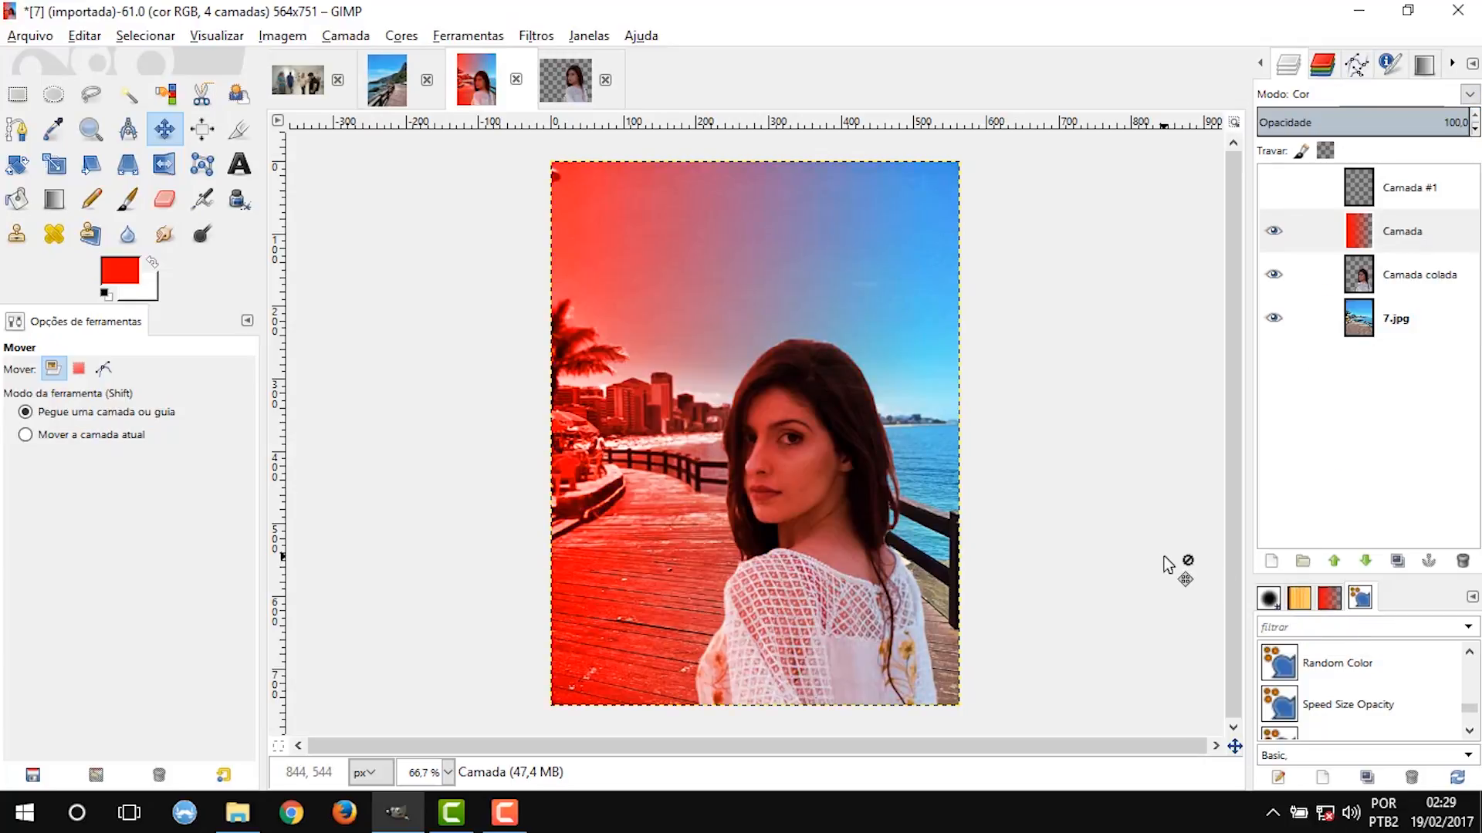